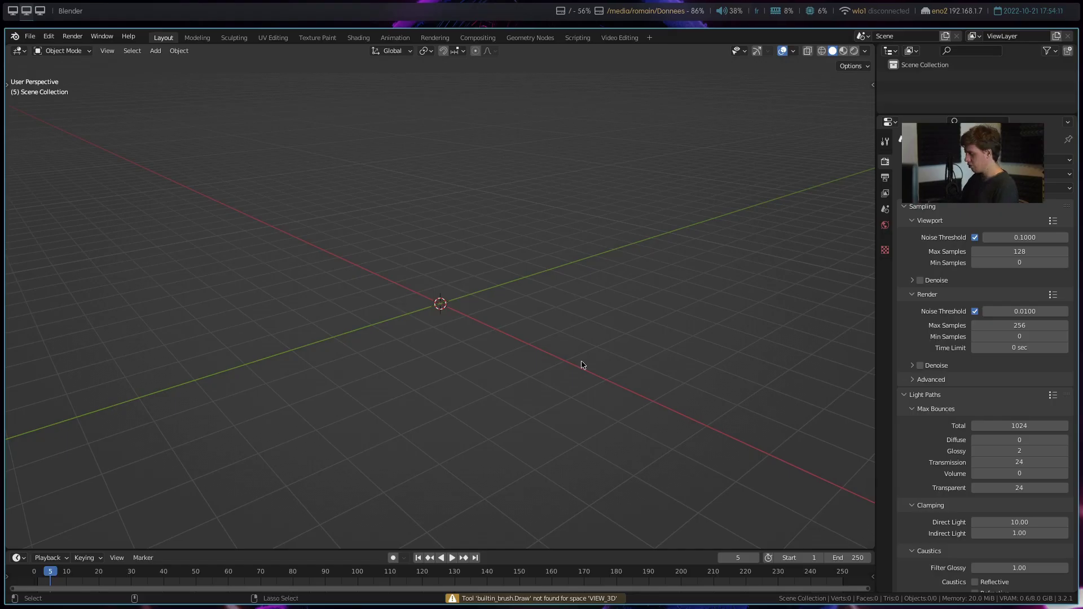
- Open the storm scene .blend project from the project folder's file browser
key(ctrl+o)
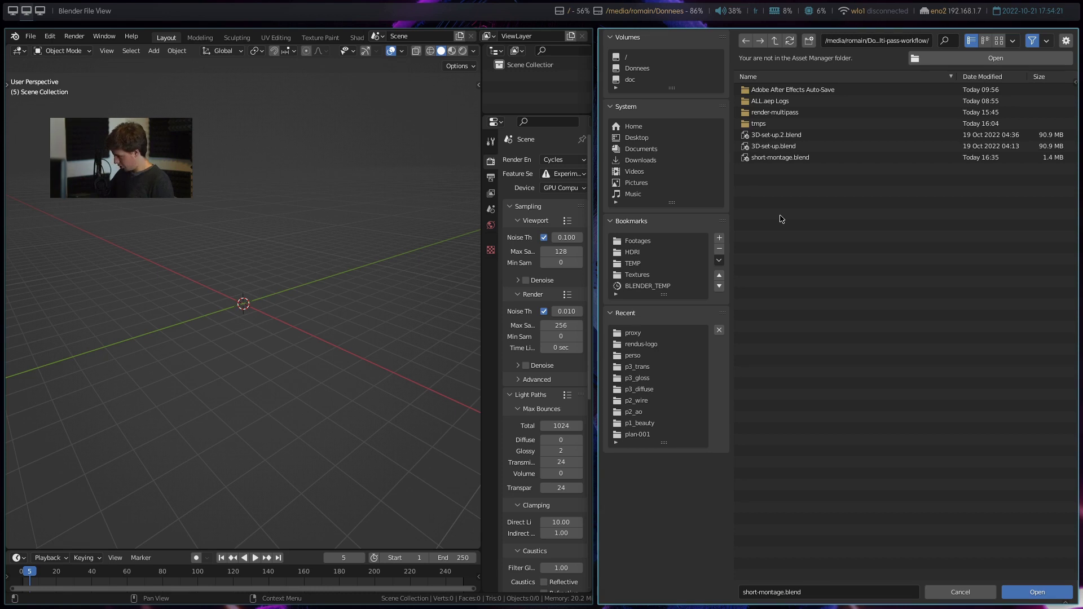
key(Return)
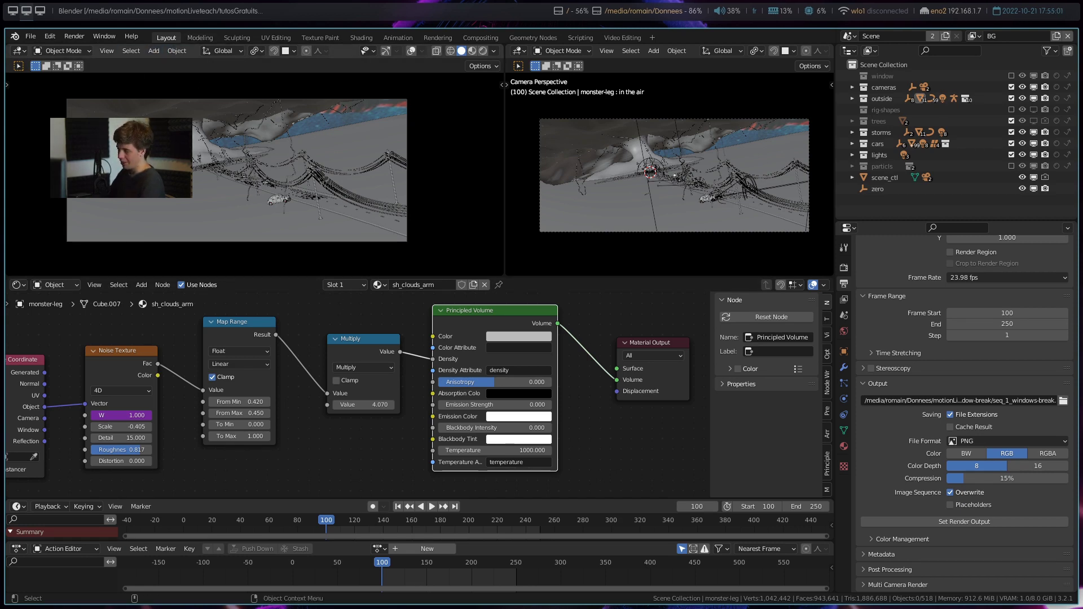
- Merge the top views, node editor and timeline into a single 3D viewport
drag(502, 48, 814, 237)
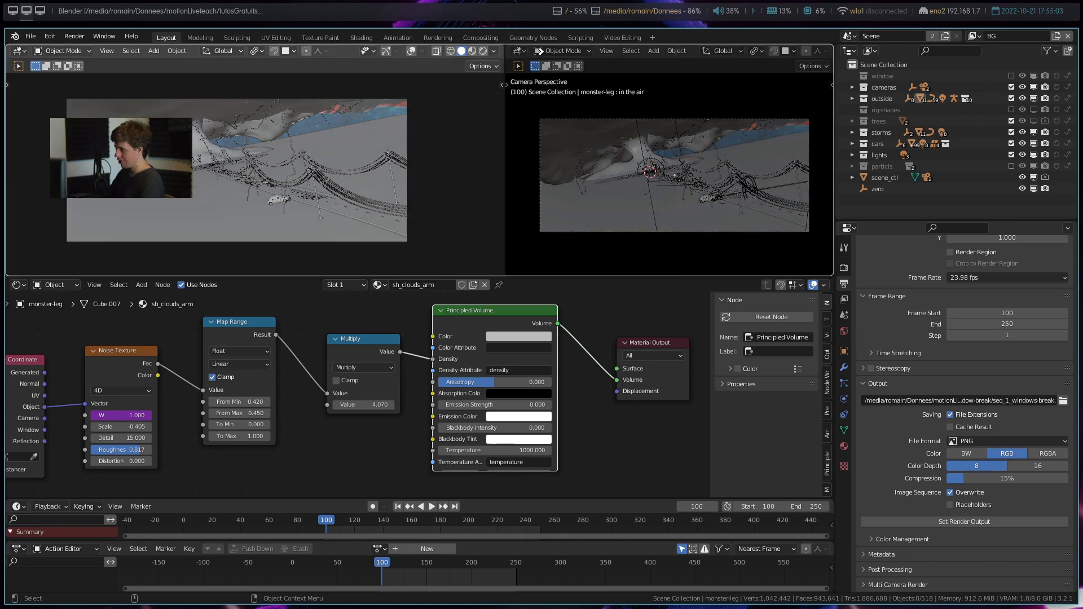
drag(830, 280, 812, 452)
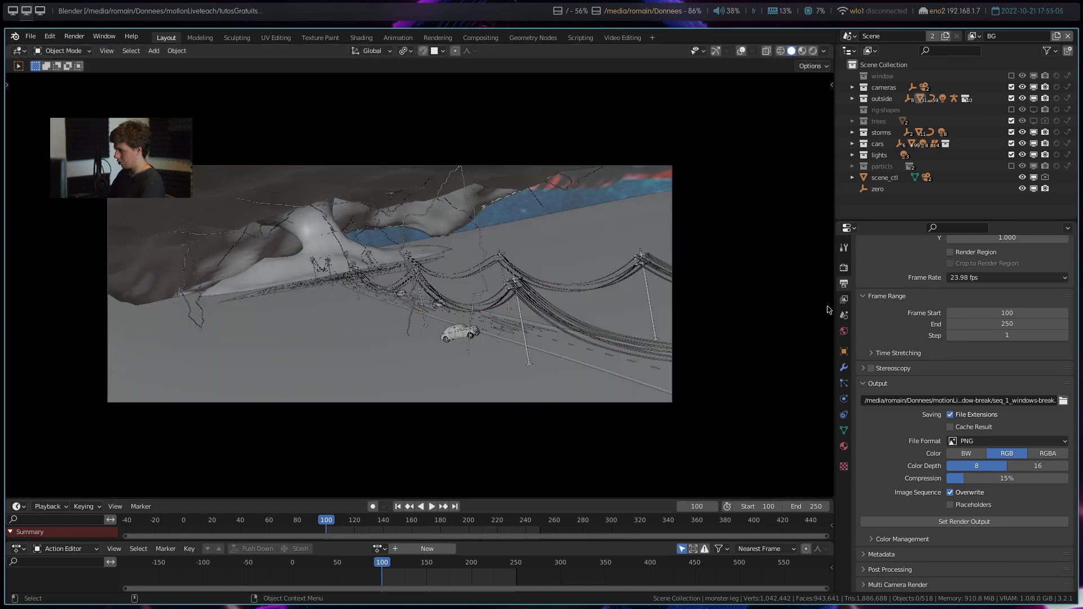
drag(832, 496, 813, 528)
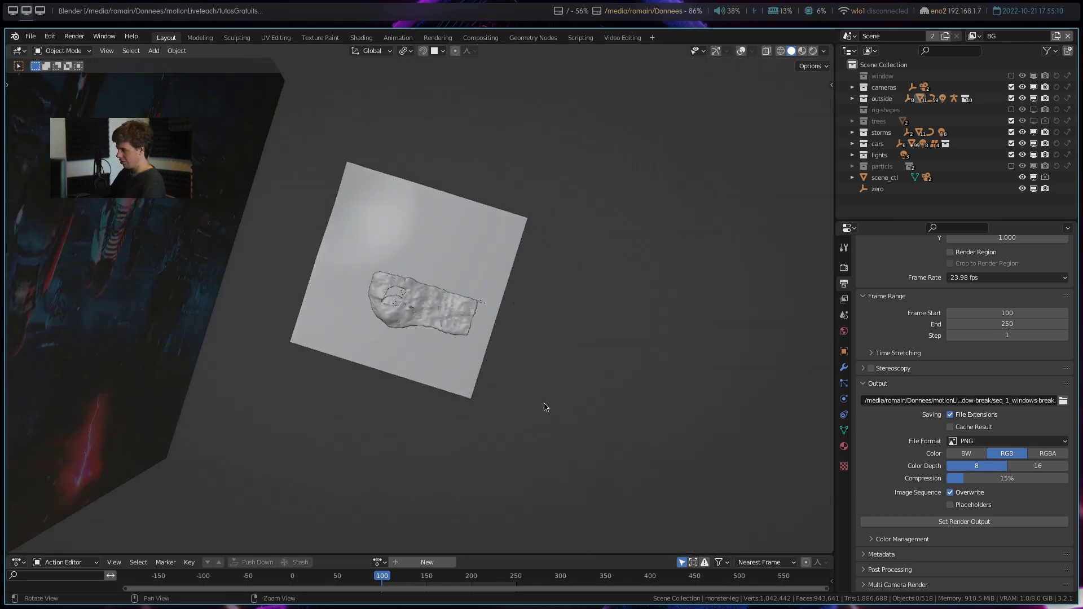
mouse_move(556, 405)
middle_down()
mouse_move(429, 302)
mouse_move(445, 351)
middle_up()
- Zoom and orbit the view to look down on the road and car
scroll(445, 351, up, 6)
scroll(464, 377, up, 3)
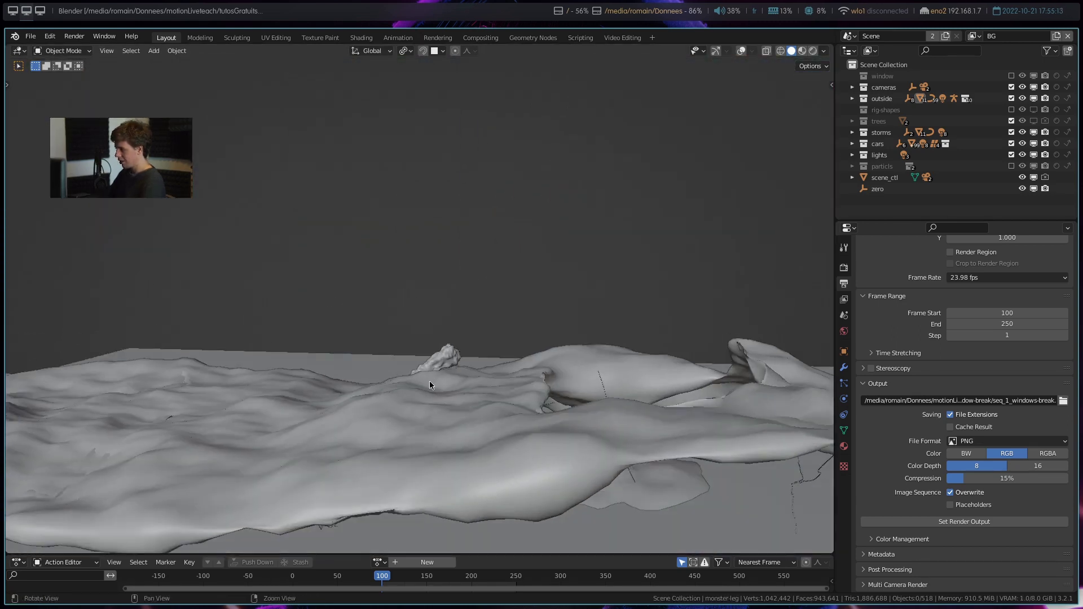
scroll(434, 392, up, 3)
scroll(433, 395, up, 3)
mouse_move(433, 396)
middle_down()
mouse_move(577, 347)
mouse_move(426, 375)
mouse_move(620, 375)
middle_up()
middle_drag(513, 370, 440, 406)
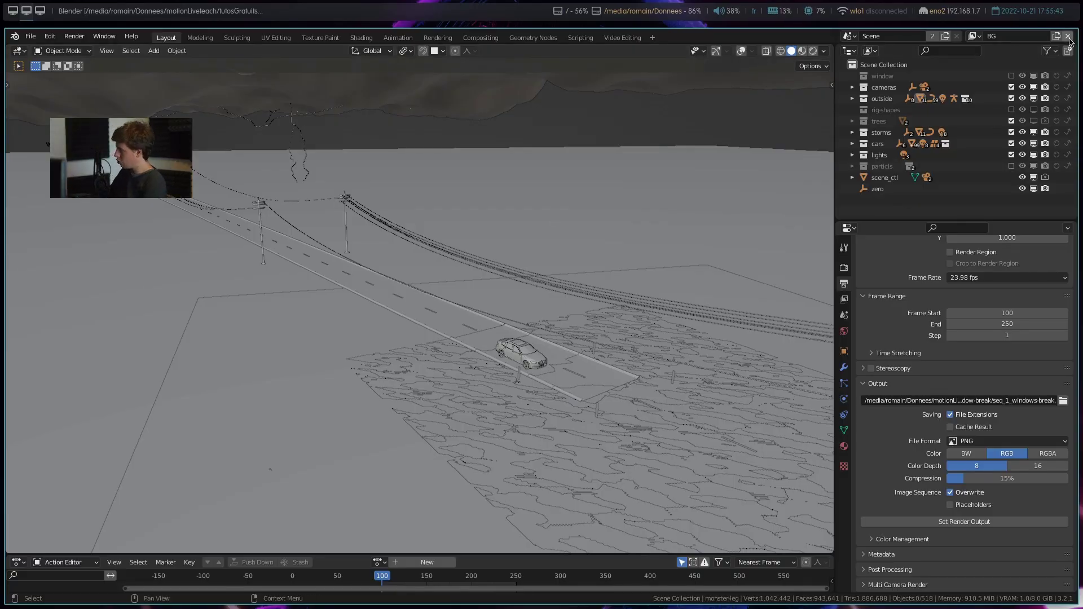
click(972, 37)
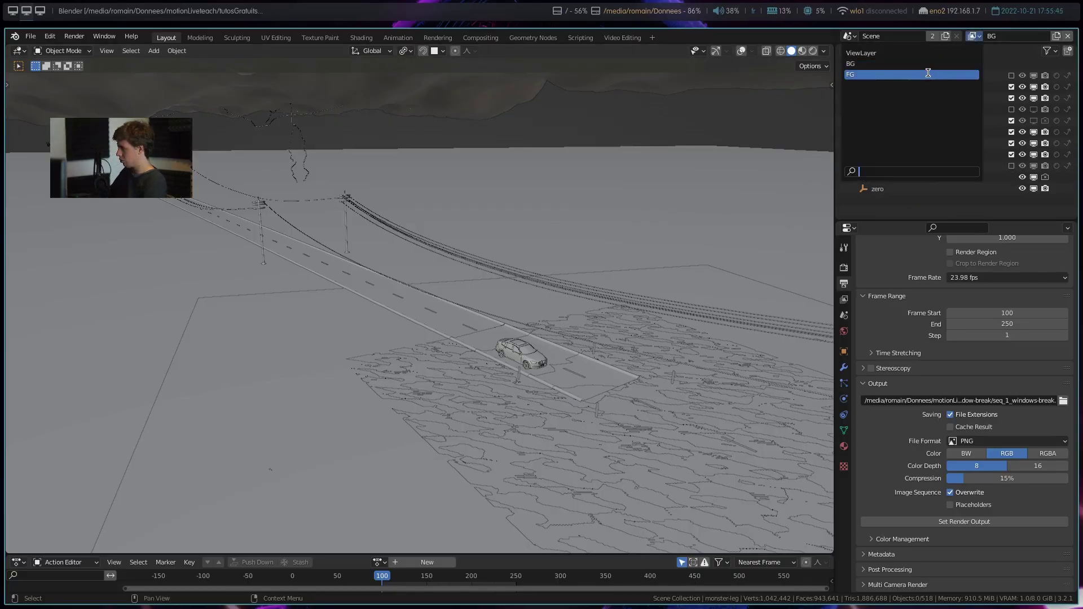
click(929, 74)
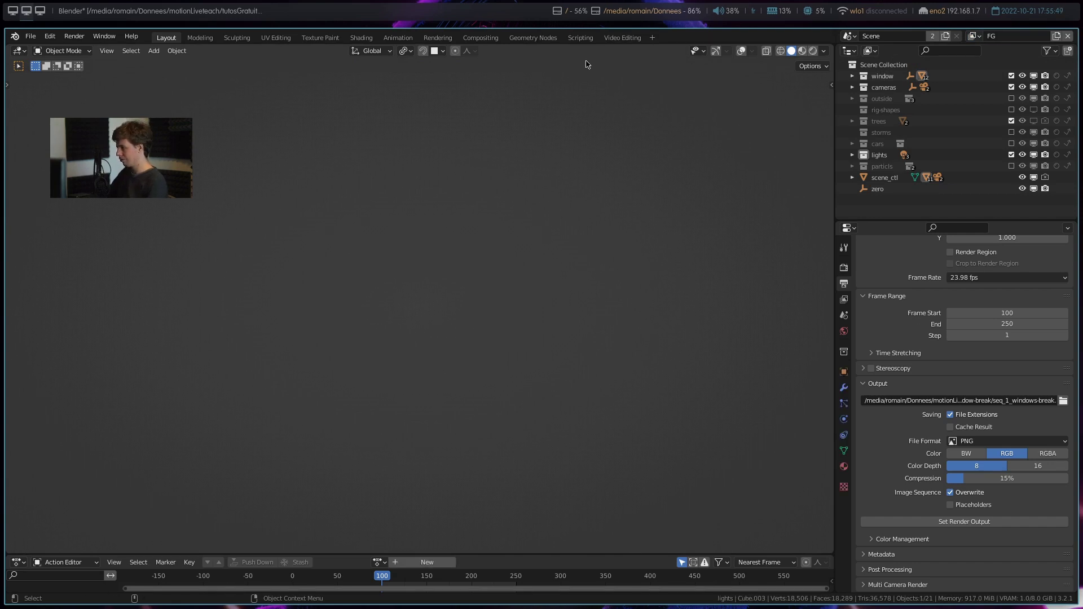
mouse_move(633, 67)
middle_down()
mouse_move(443, 259)
mouse_move(336, 253)
middle_up()
scroll(443, 259, up, 5)
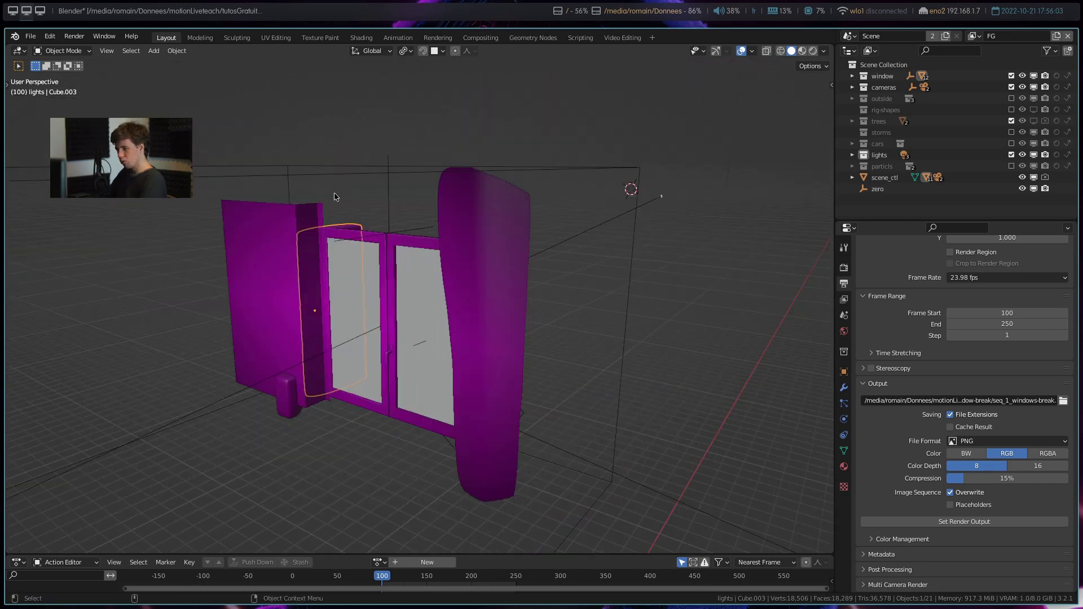
click(975, 36)
click(964, 63)
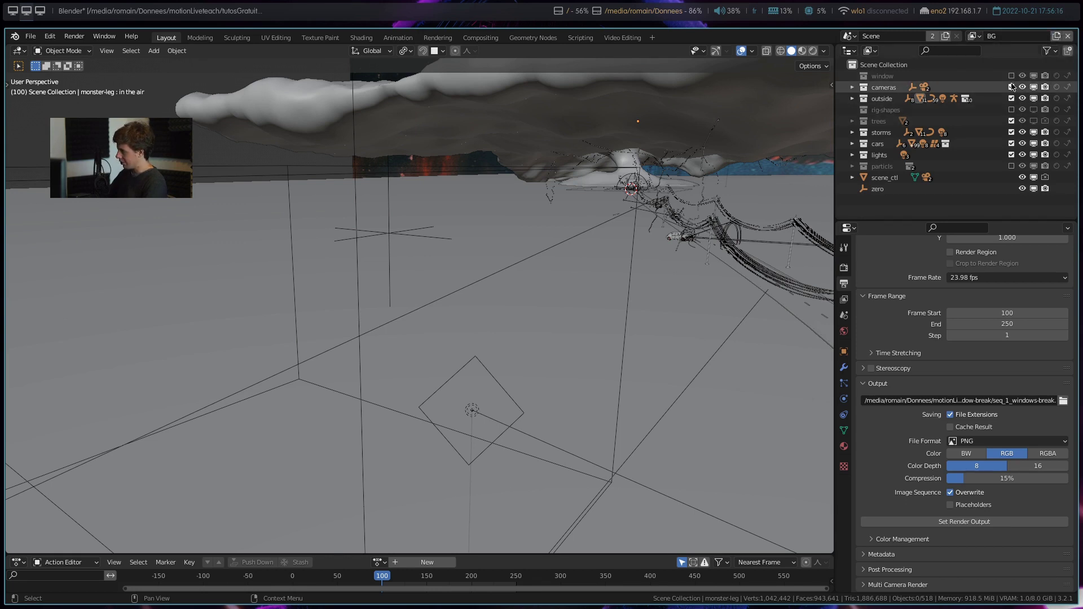
click(973, 37)
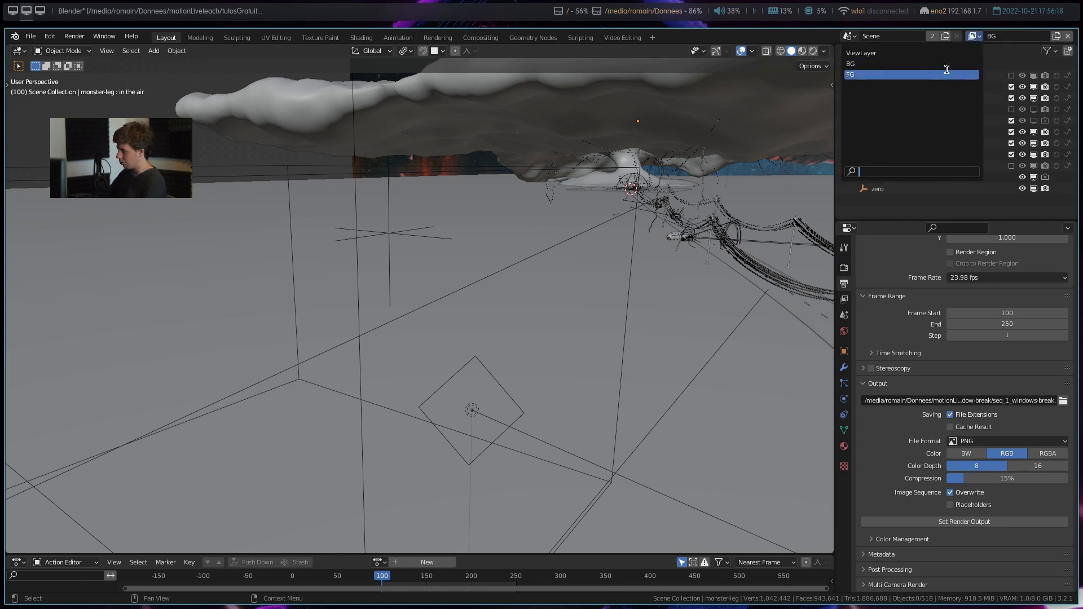
click(947, 69)
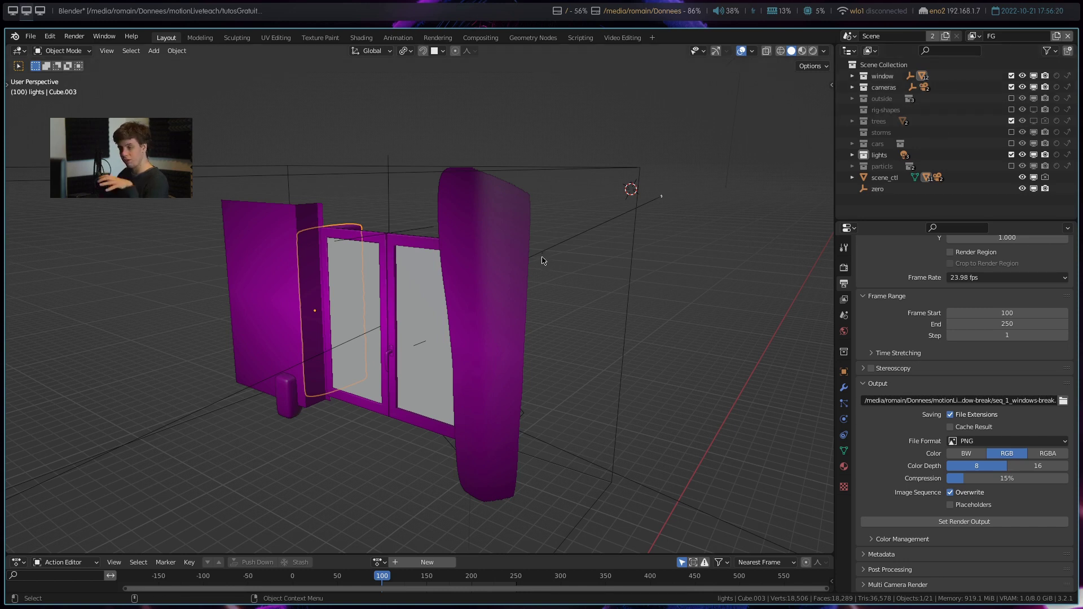
click(975, 36)
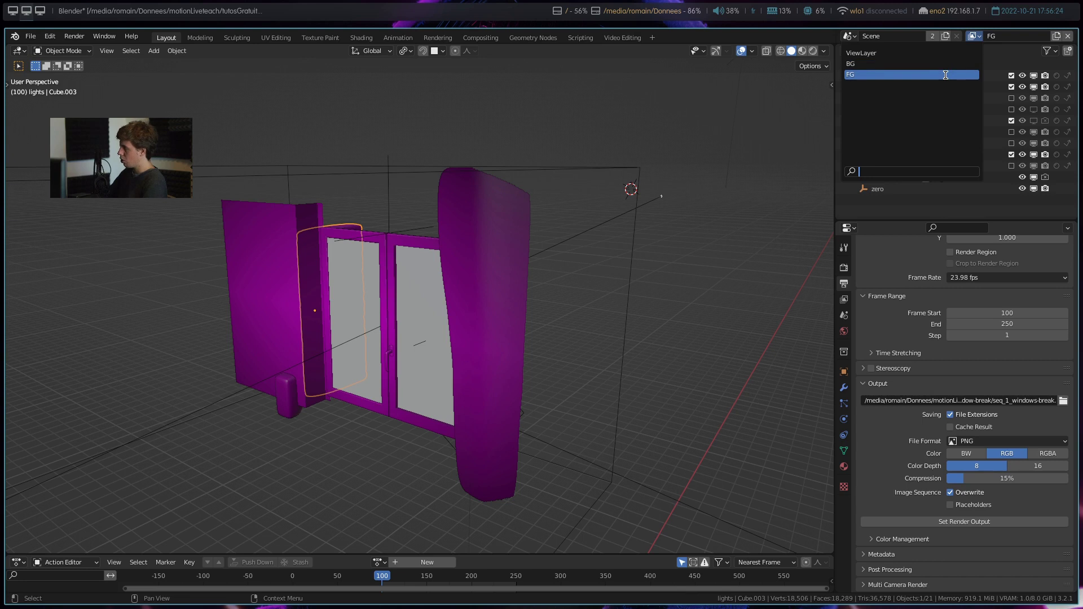
middle_drag(681, 257, 507, 307)
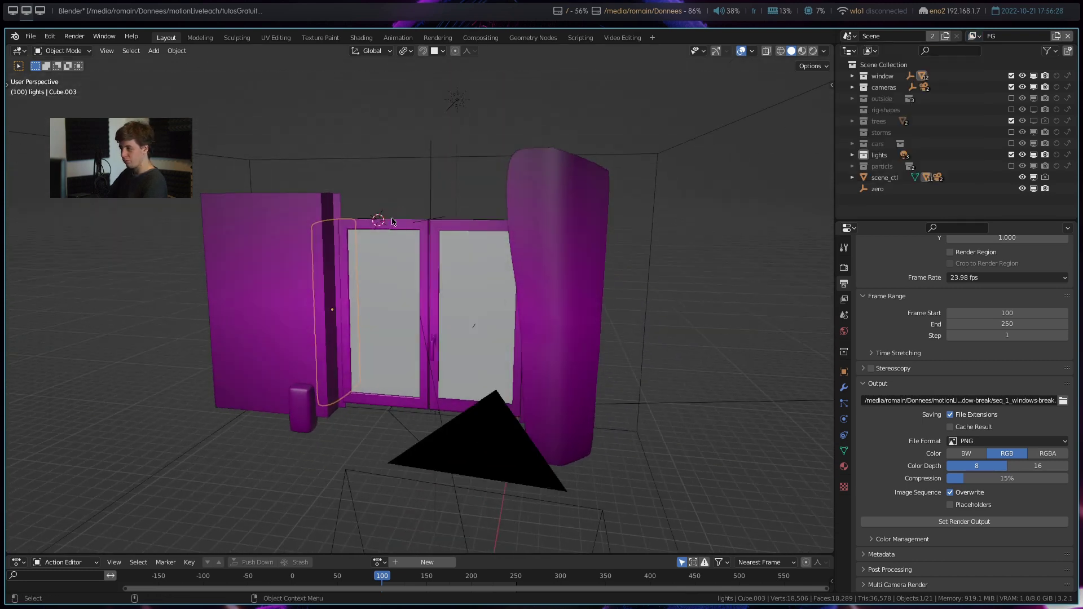
scroll(442, 320, up, 6)
middle_drag(465, 270, 495, 336)
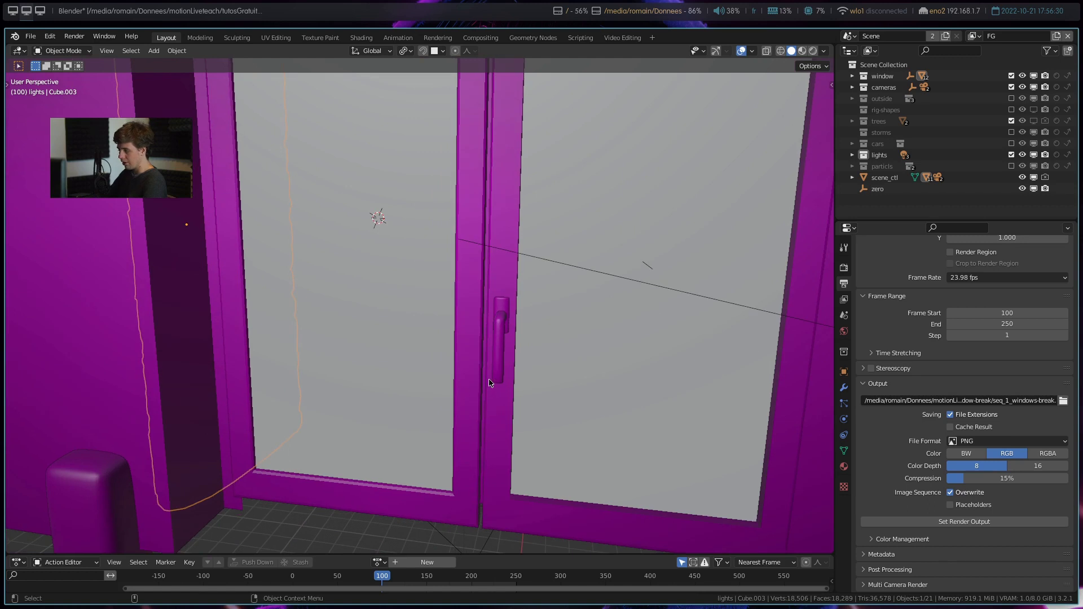
scroll(490, 382, down, 8)
scroll(471, 378, up, 2)
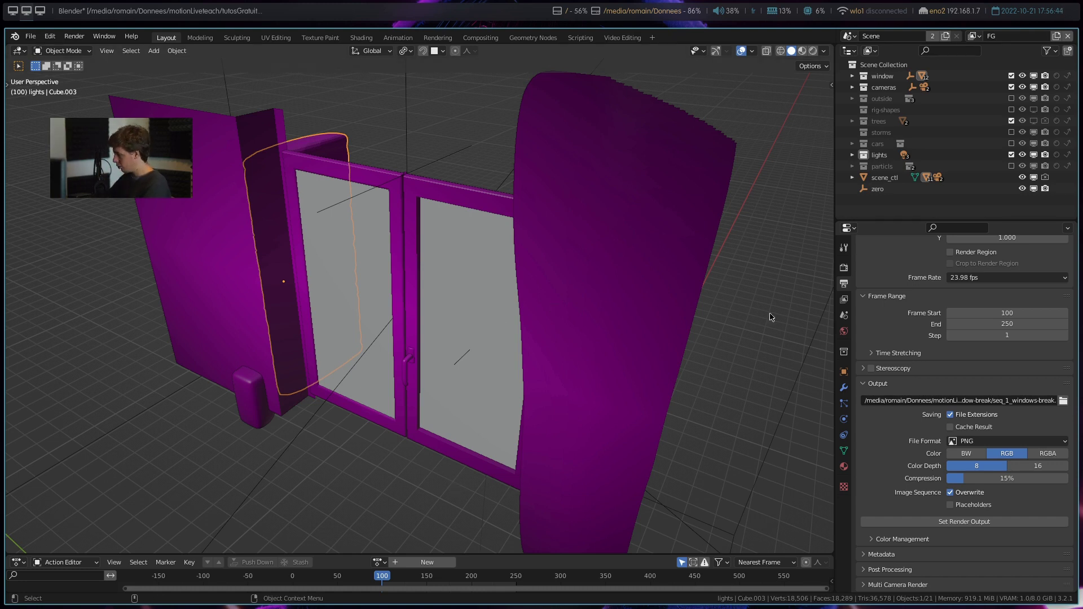
click(972, 36)
click(941, 62)
mouse_move(573, 255)
middle_down()
mouse_move(597, 308)
mouse_move(469, 273)
mouse_move(476, 288)
mouse_move(431, 358)
mouse_move(296, 362)
mouse_move(588, 330)
mouse_move(427, 344)
mouse_move(519, 330)
mouse_move(476, 307)
mouse_move(429, 350)
middle_up()
- Scrub to frame 104, enlarge the Action Editor and set Frame Start to 0
mouse_move(369, 575)
mouse_down()
mouse_move(317, 583)
mouse_move(331, 582)
mouse_up()
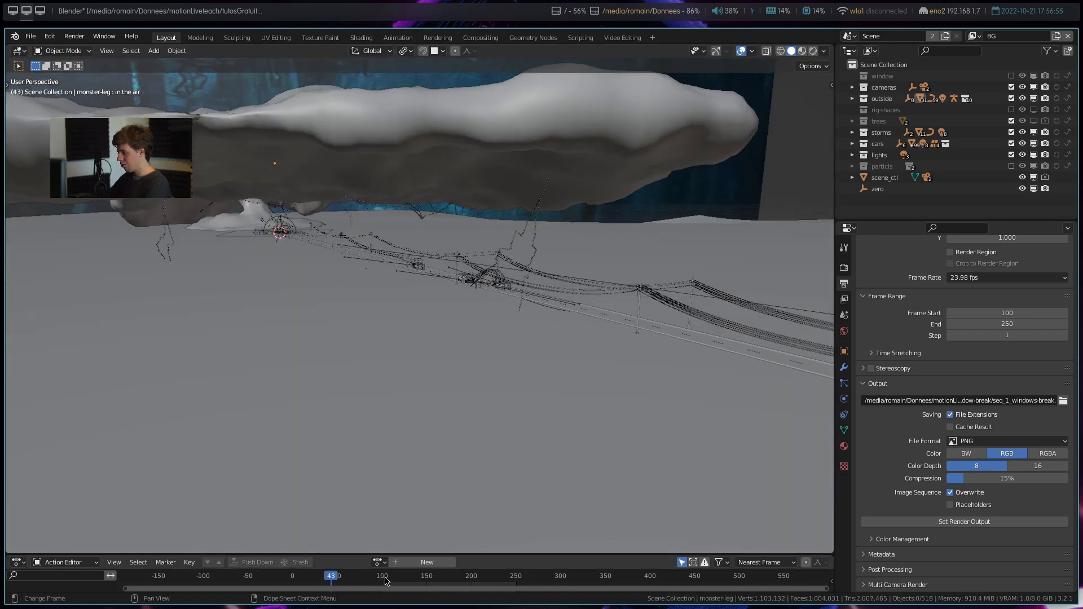
click(386, 581)
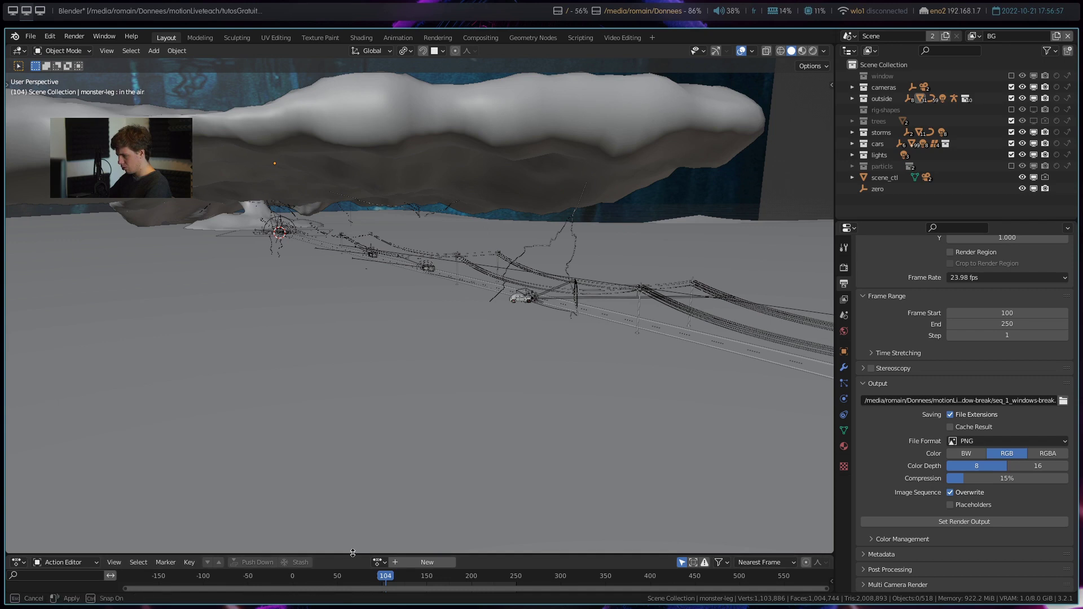
drag(353, 554, 350, 486)
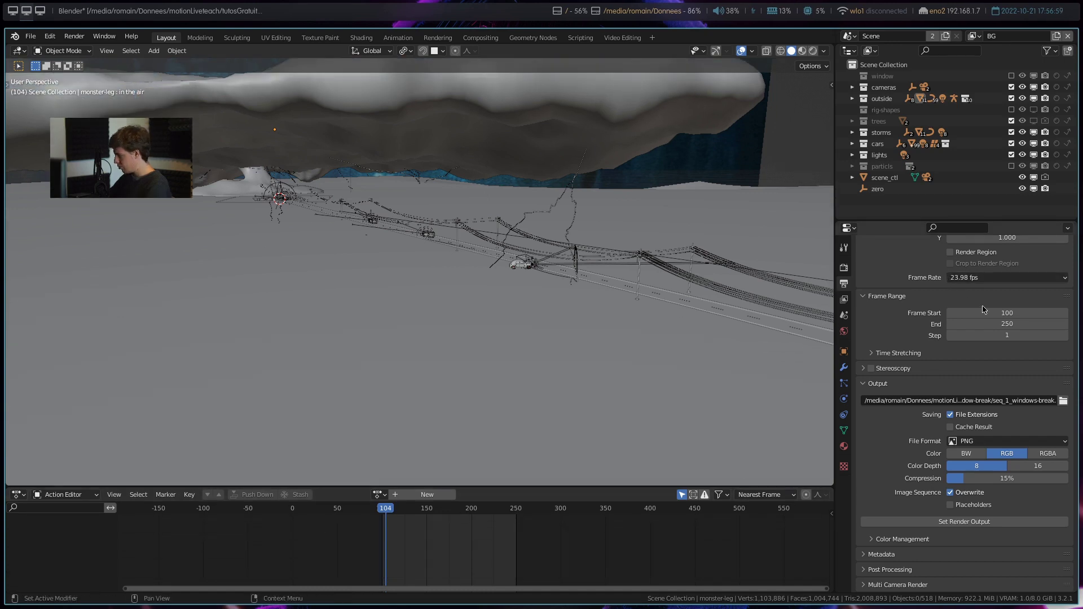
key(BackSpace)
click(311, 518)
- Inspect the cloud-bg mesh's topology in Edit Mode, then return to Object Mode
mouse_move(356, 266)
middle_down()
mouse_move(568, 295)
mouse_move(443, 293)
mouse_move(383, 327)
mouse_move(516, 304)
mouse_move(333, 303)
middle_up()
mouse_move(506, 309)
middle_down()
mouse_move(518, 327)
mouse_move(490, 302)
mouse_move(406, 279)
mouse_move(474, 266)
mouse_move(375, 285)
mouse_move(324, 273)
mouse_move(370, 268)
mouse_move(498, 292)
middle_up()
click(498, 291)
key(Tab)
mouse_move(471, 295)
middle_down()
mouse_move(575, 298)
mouse_move(513, 303)
mouse_move(520, 358)
mouse_move(561, 387)
mouse_move(571, 295)
mouse_move(380, 298)
mouse_move(463, 251)
middle_up()
key(Tab)
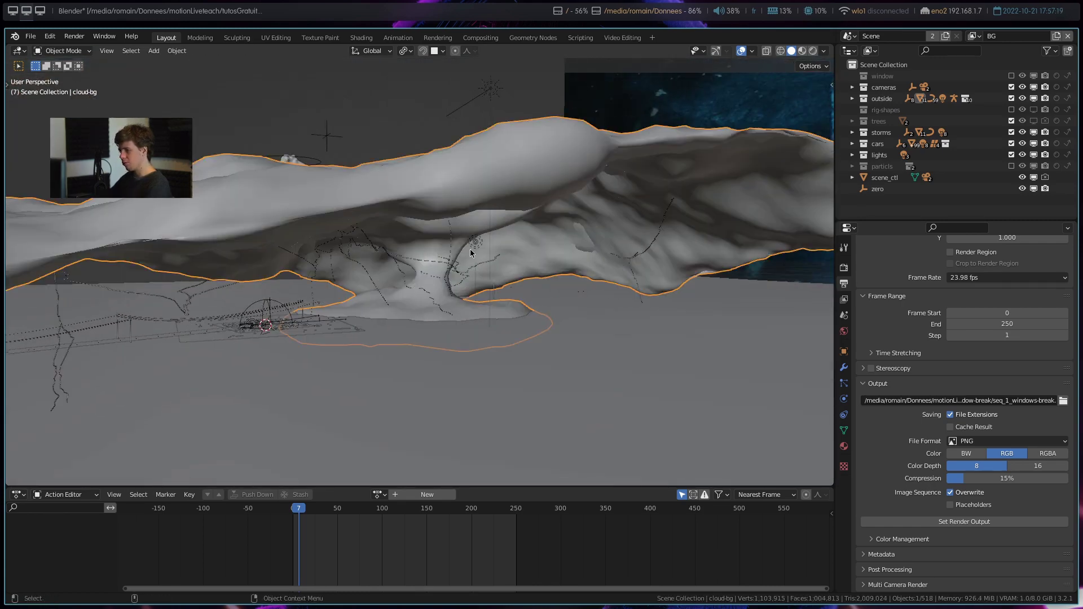
- Show cloud-bg's Subdivision and Displace modifiers and check the cloud-noise texture
click(844, 368)
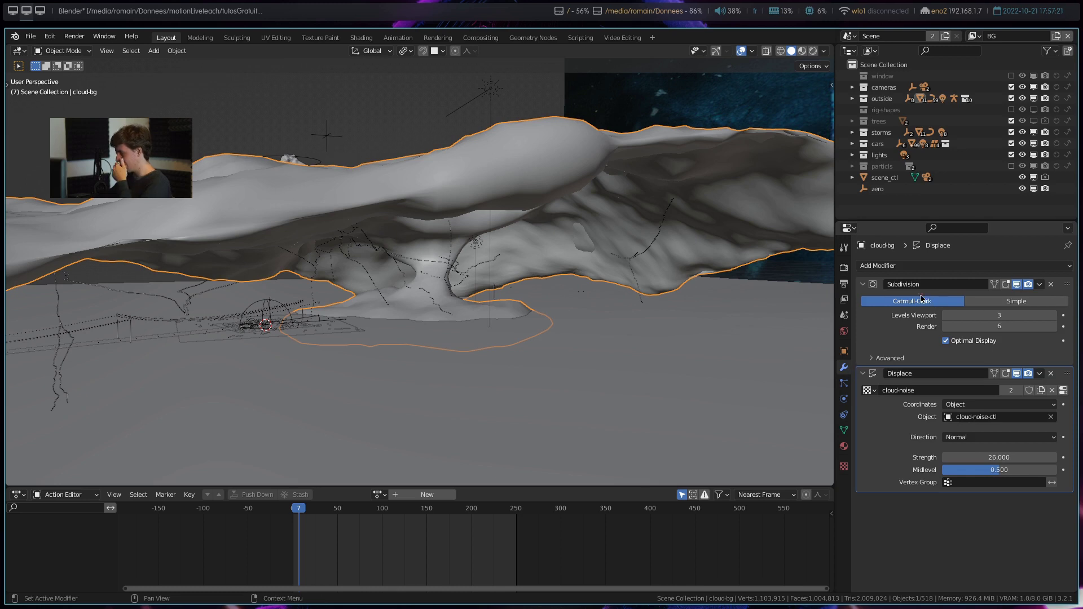
middle_drag(762, 350, 549, 253)
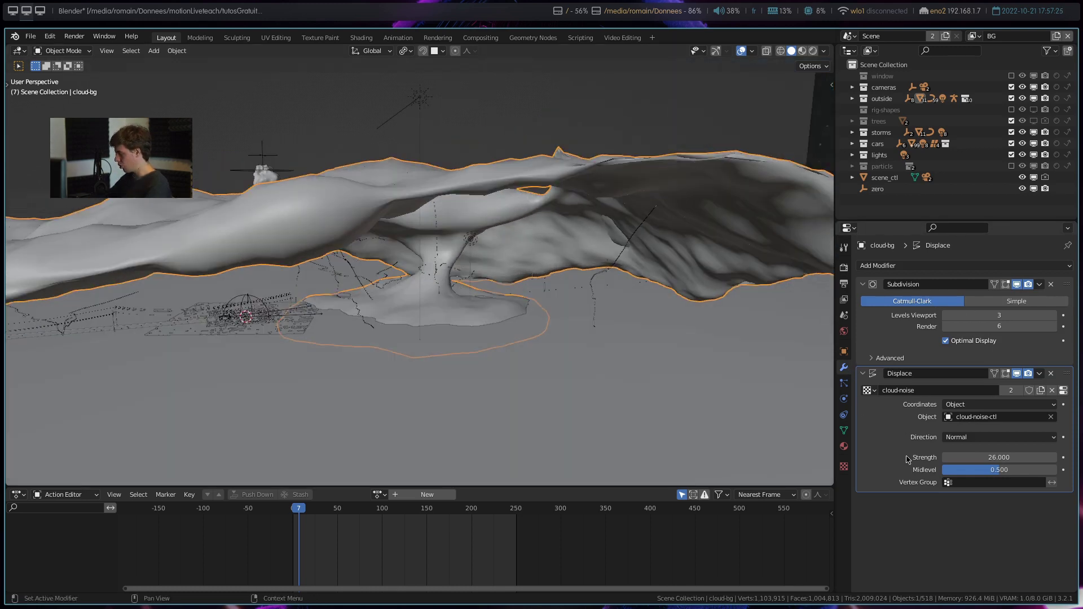
mouse_move(543, 333)
middle_down()
mouse_move(585, 343)
mouse_move(526, 340)
middle_up()
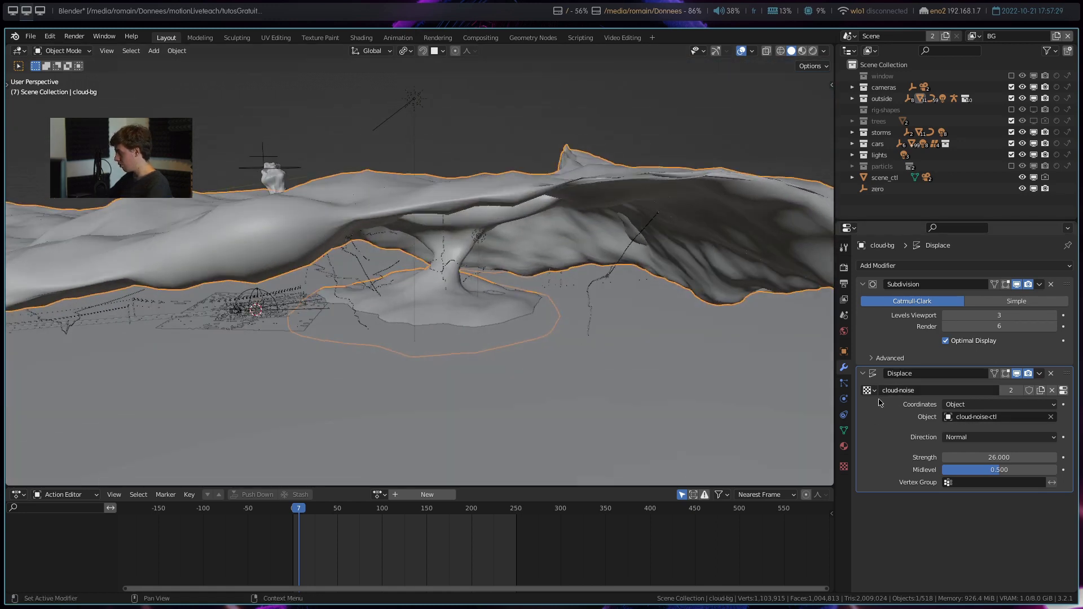
click(1064, 390)
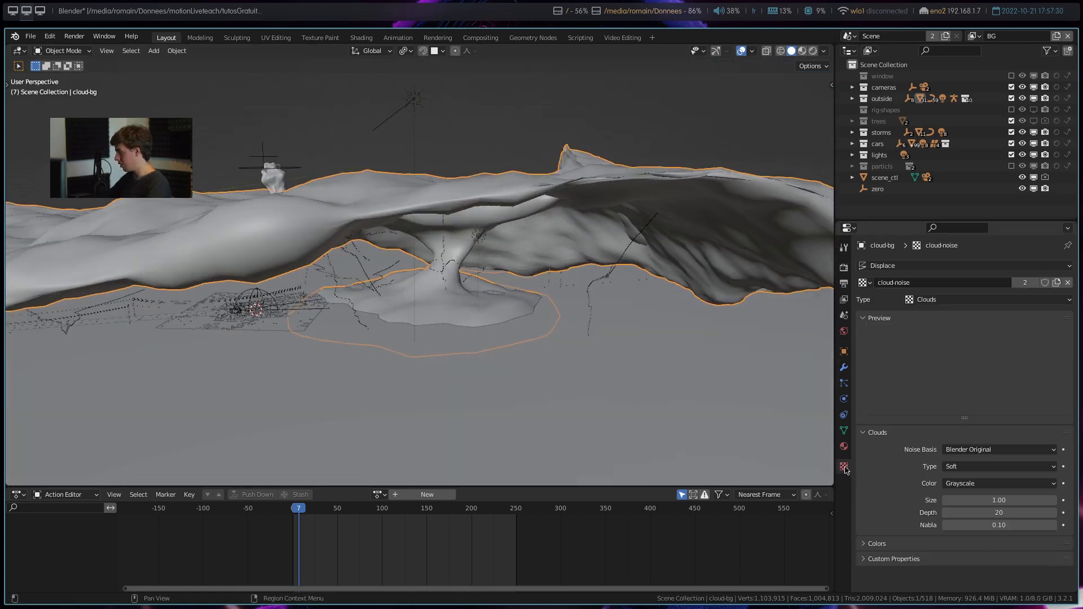
click(844, 368)
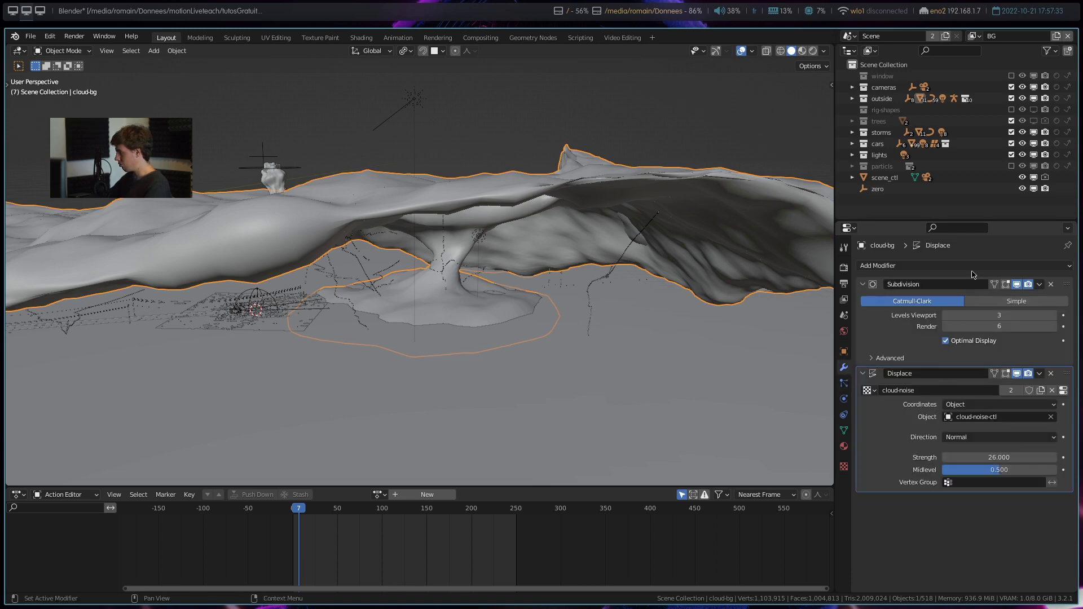
- Browse the Add Modifier list, then view the clouds through the scene camera
click(972, 267)
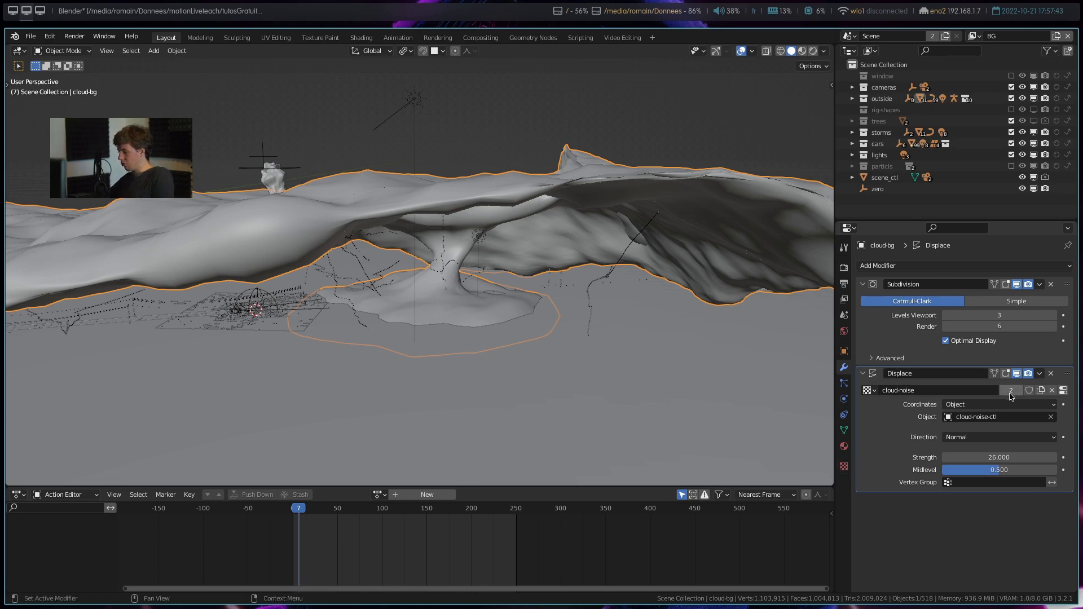
middle_drag(492, 333, 489, 354)
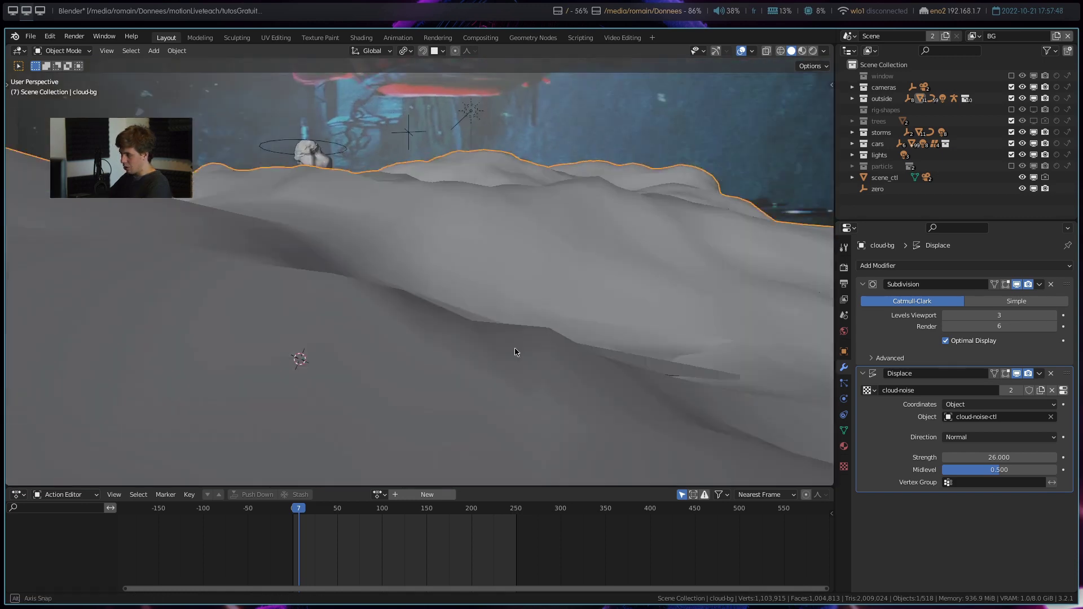
mouse_move(488, 354)
middle_down()
mouse_move(547, 295)
mouse_move(460, 299)
mouse_move(492, 298)
mouse_move(483, 300)
middle_up()
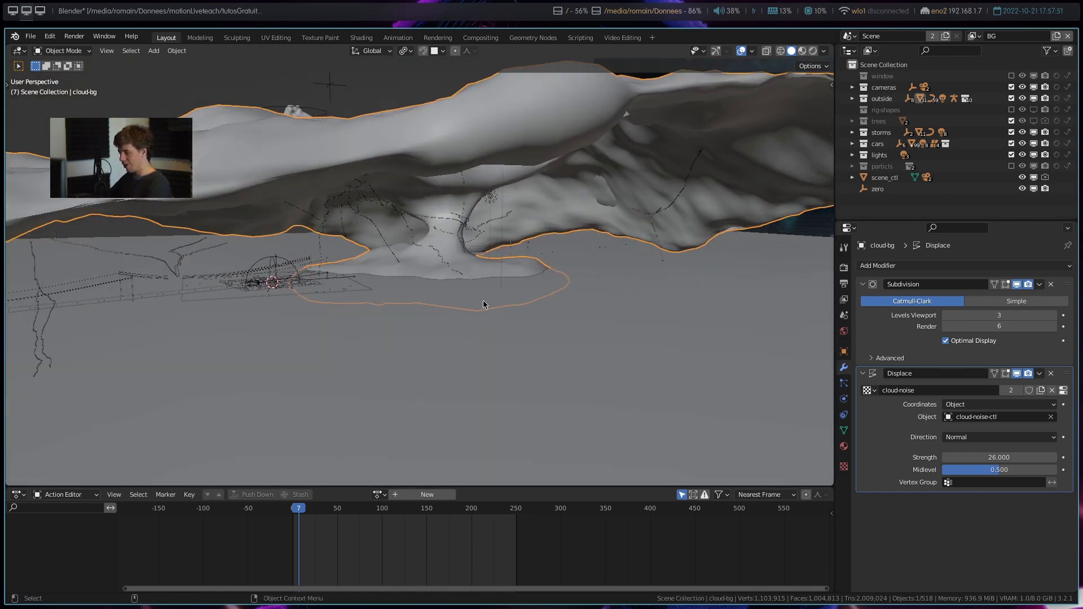
key(KP_0)
- Switch the viewport to rendered shading and go to frame 106
key(z)
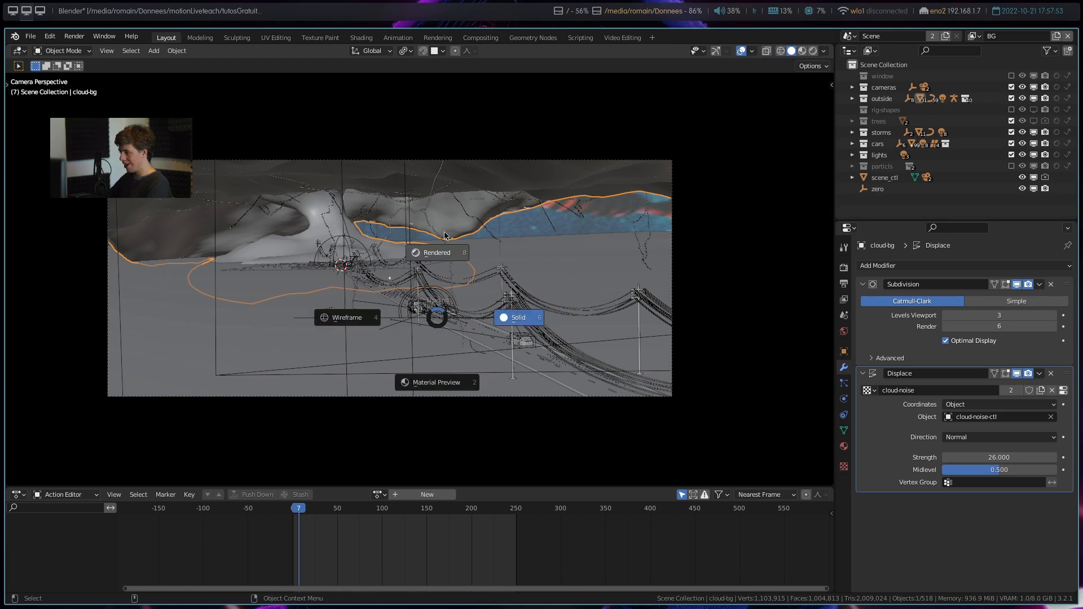
click(385, 263)
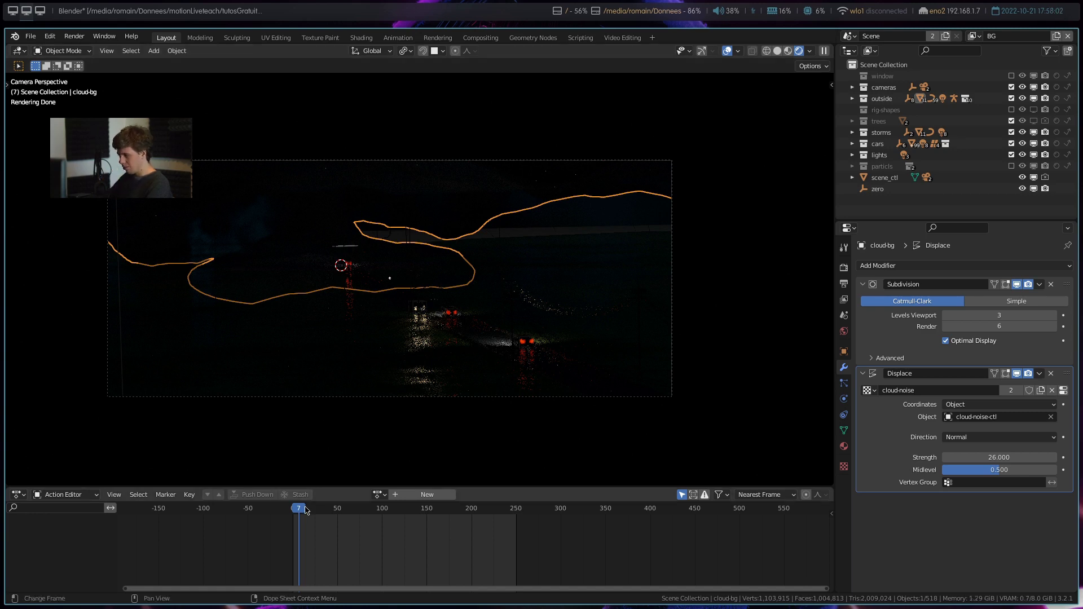
click(388, 514)
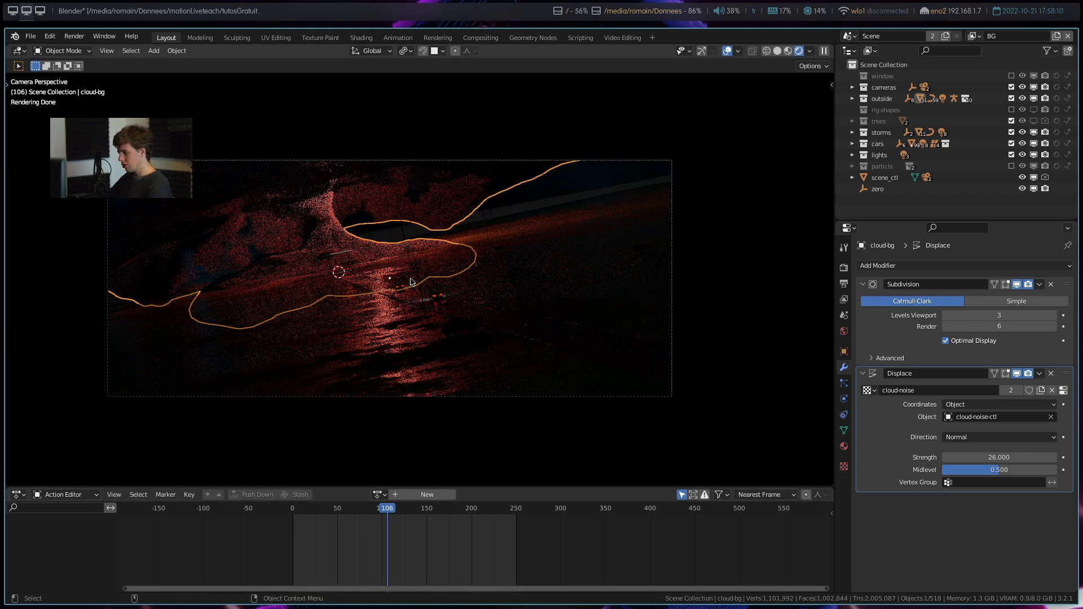
- Select and frame the red Point light, then split the 3D view into two areas
key(a)
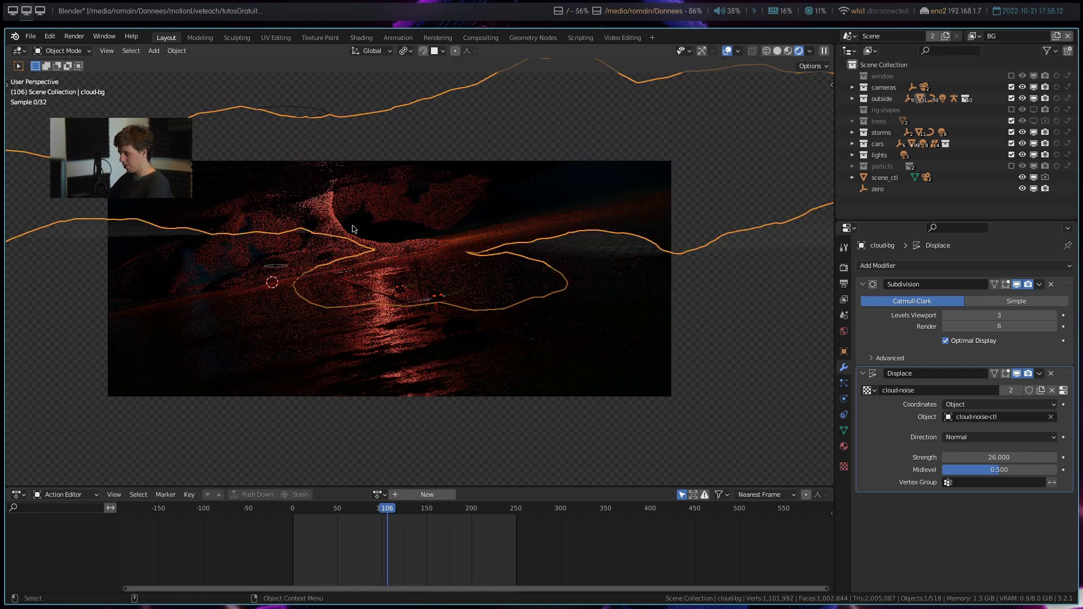
middle_drag(352, 228, 509, 230)
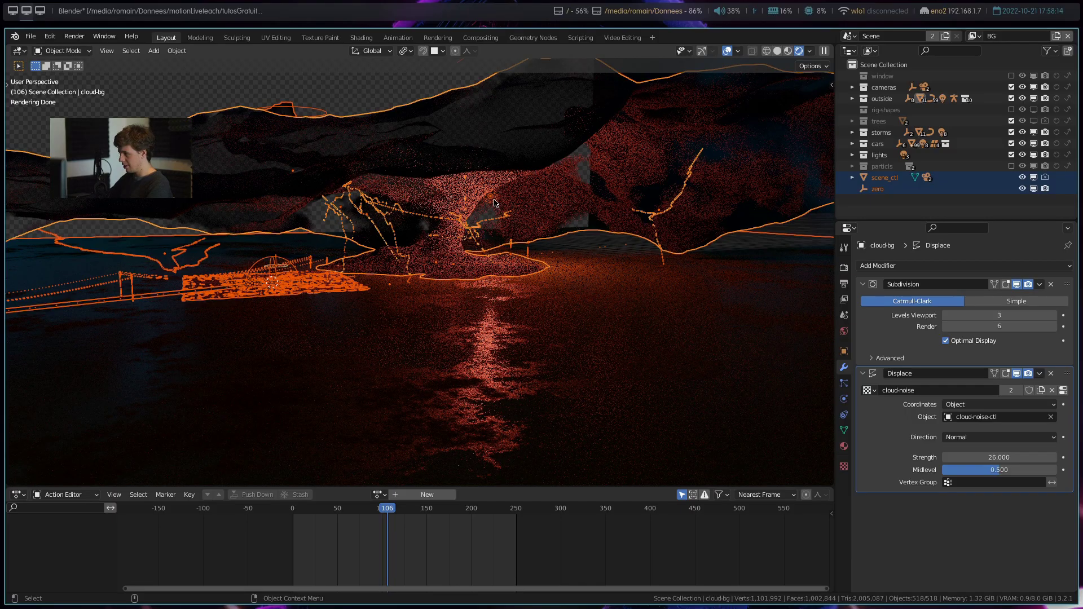
click(493, 200)
key(KP_Decimal)
scroll(494, 206, down, 5)
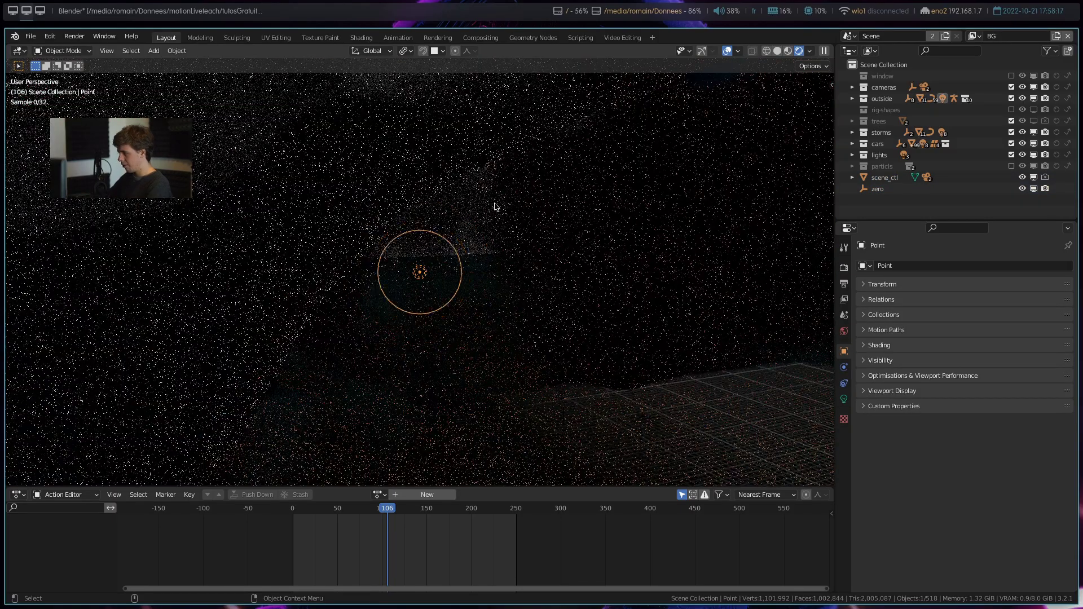
scroll(508, 271, down, 3)
scroll(496, 259, down, 2)
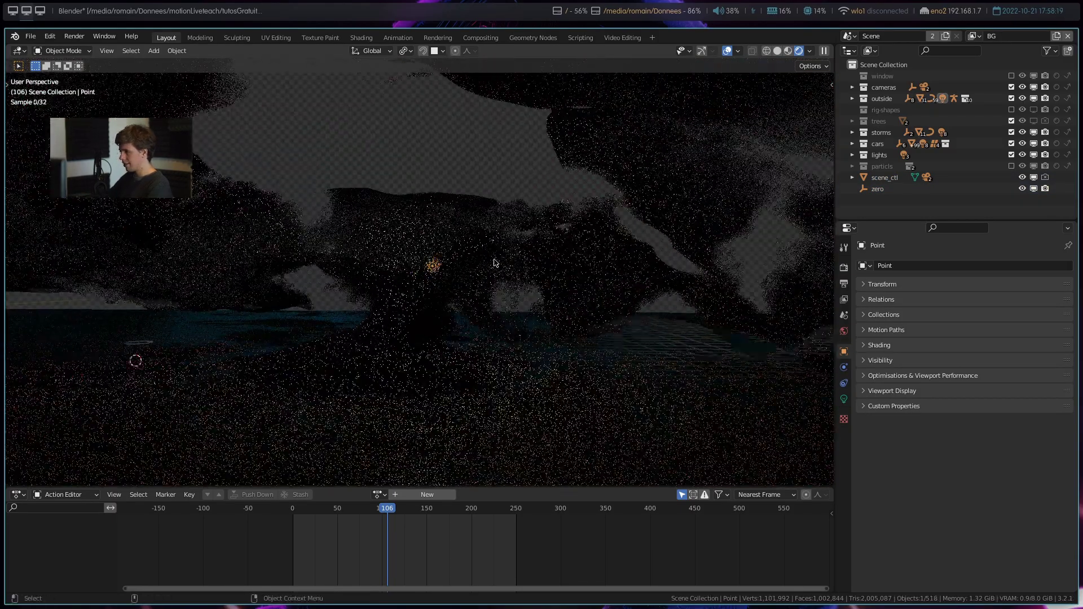
scroll(480, 279, down, 2)
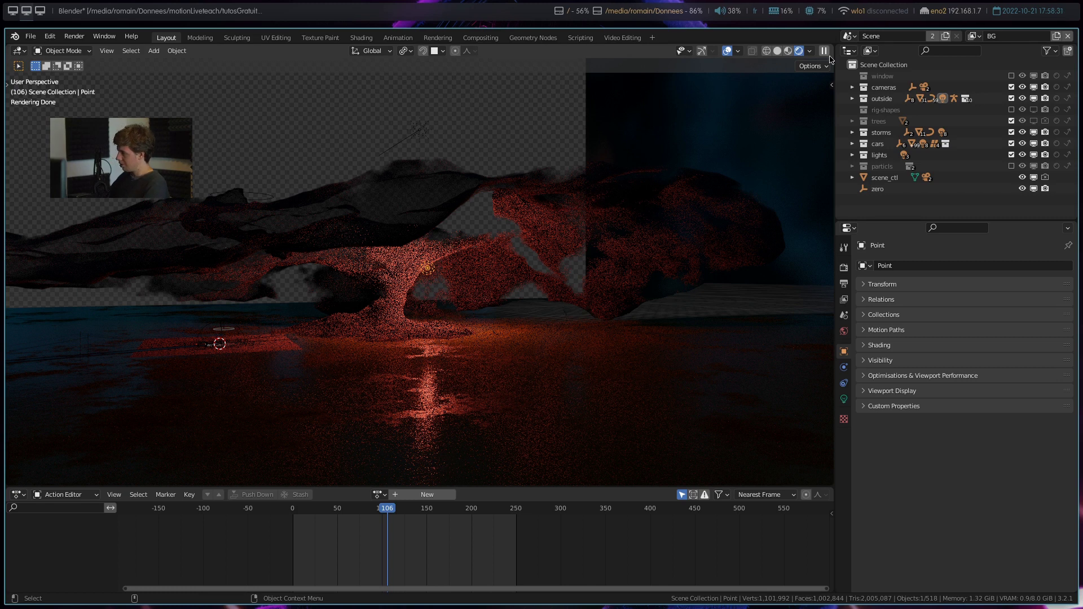
drag(831, 46, 482, 170)
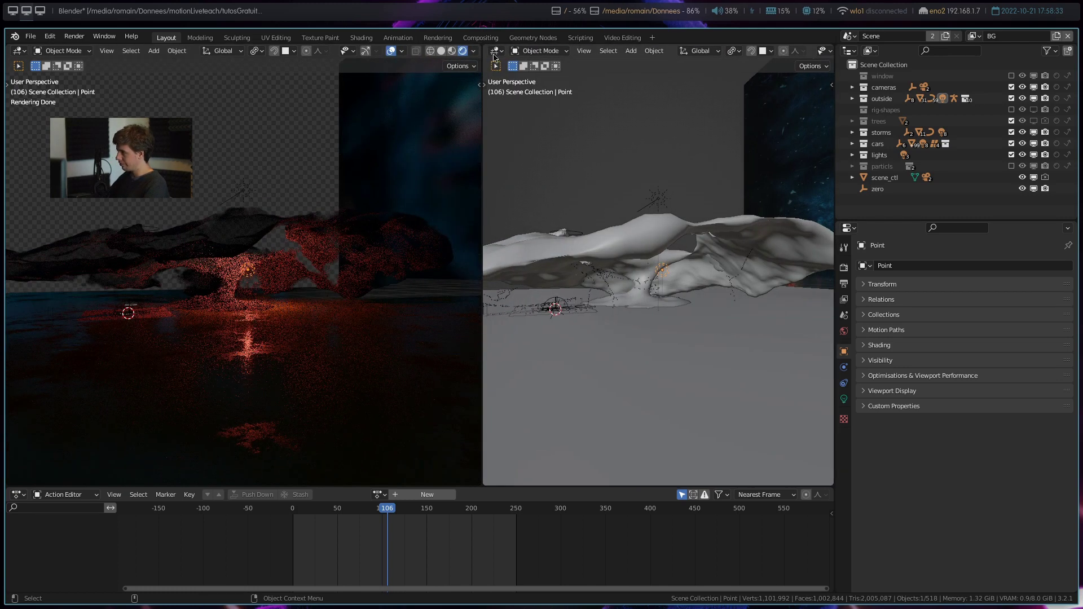
- Show the Point light's Power curve in a Graph Editor, fitted toward frame zero
key(shift+F6)
key(Home)
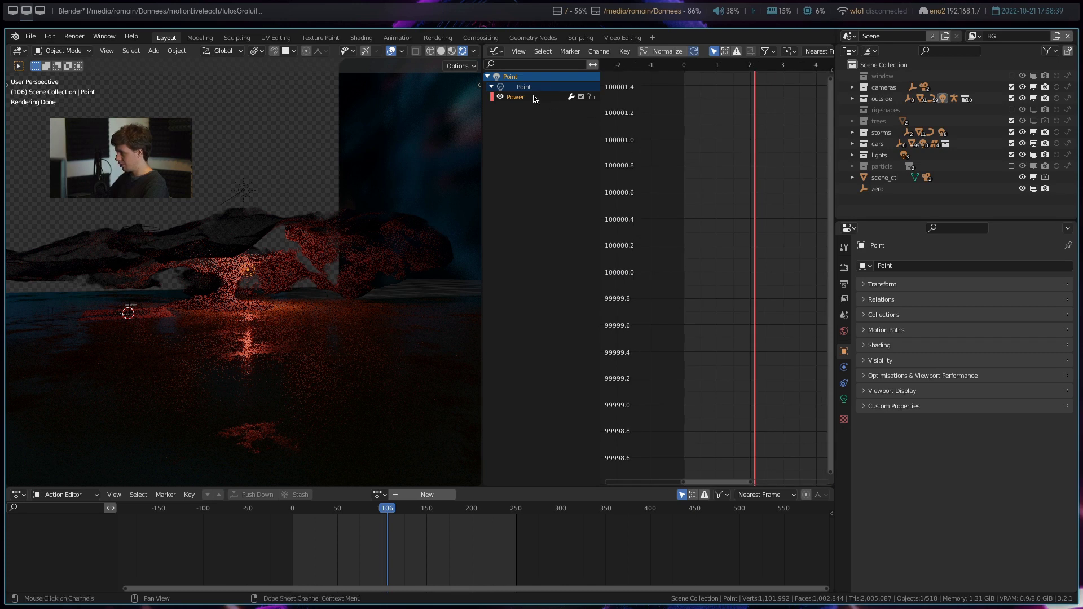
mouse_move(728, 164)
ctrl+middle_down()
mouse_move(729, 230)
mouse_move(742, 236)
mouse_move(740, 207)
mouse_move(632, 207)
mouse_move(763, 228)
ctrl+middle_up()
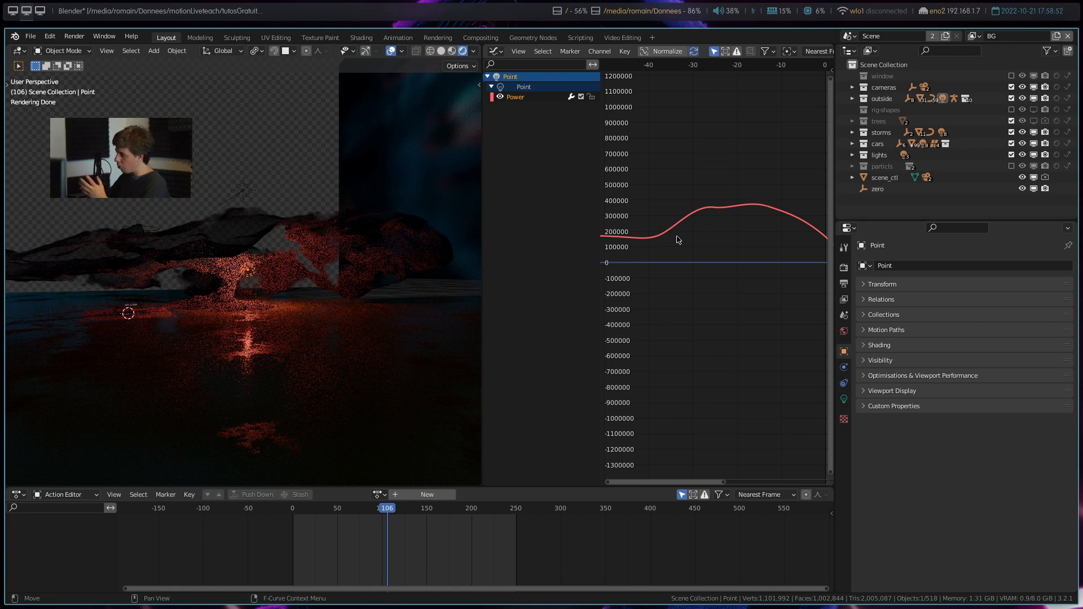
middle_drag(698, 222, 576, 208)
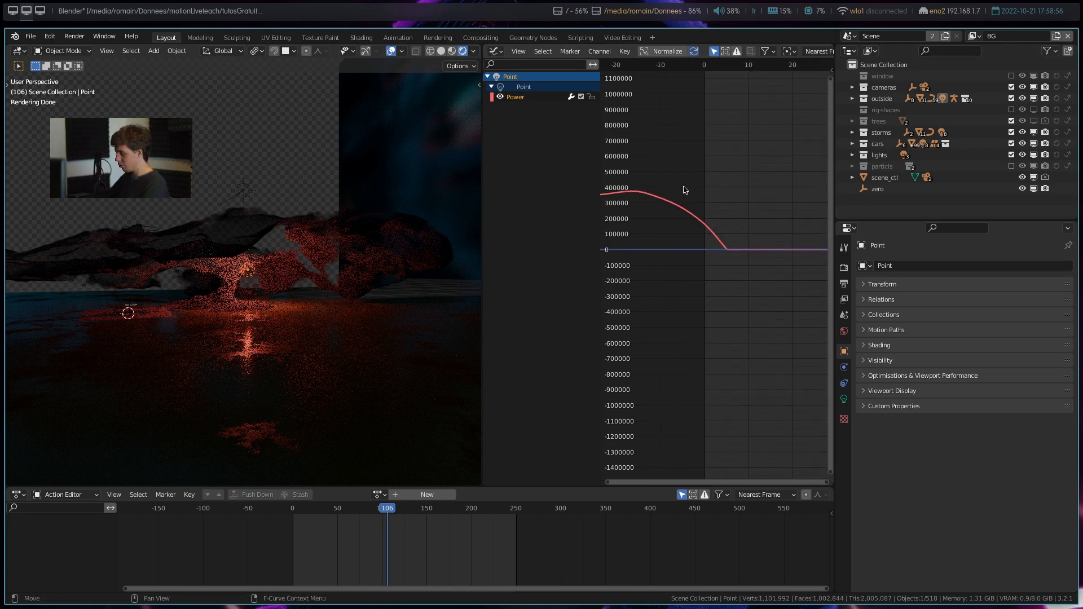
- Show the light's power settings and the curve's Noise and Limits modifiers in the sidebar
key(n)
key(n)
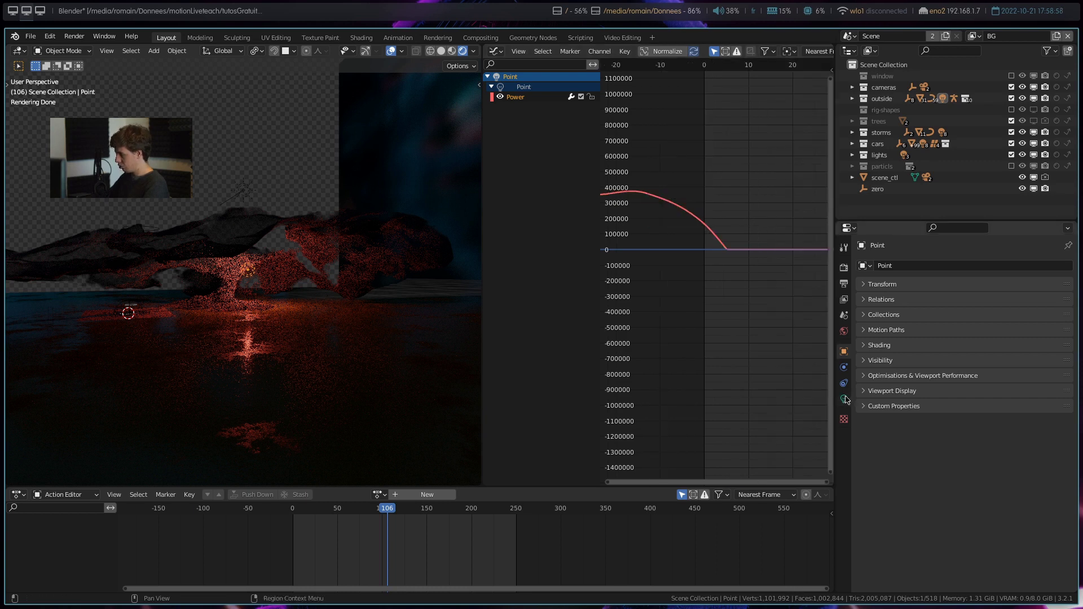
click(845, 399)
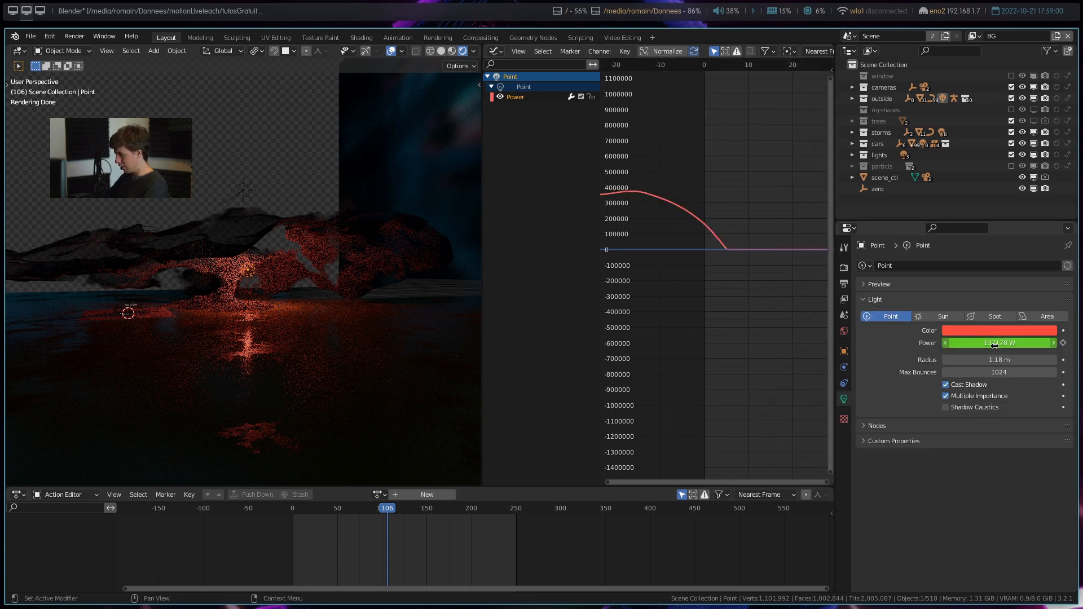
key(n)
click(828, 116)
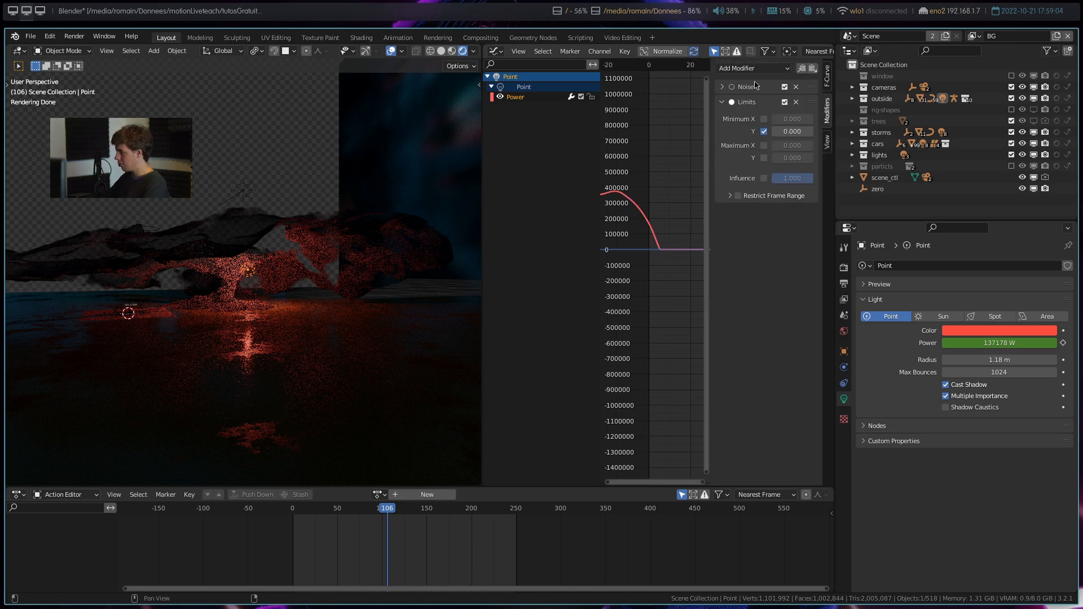
click(734, 89)
click(734, 89)
click(733, 220)
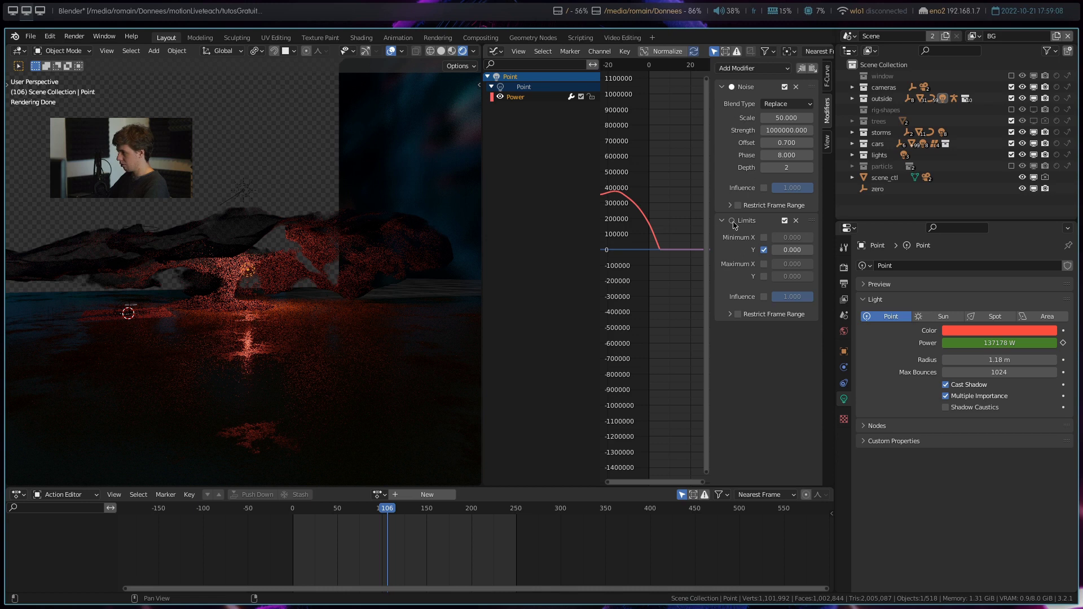
click(732, 221)
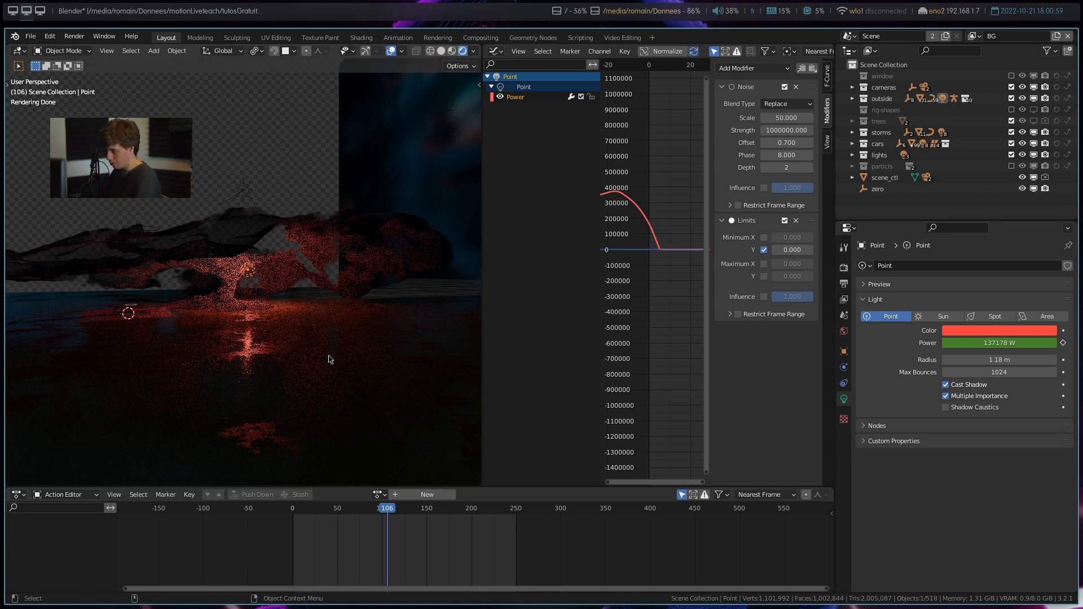
- Toggle camera view, orbit low over the landscape and give the viewport more height
key(KP_0)
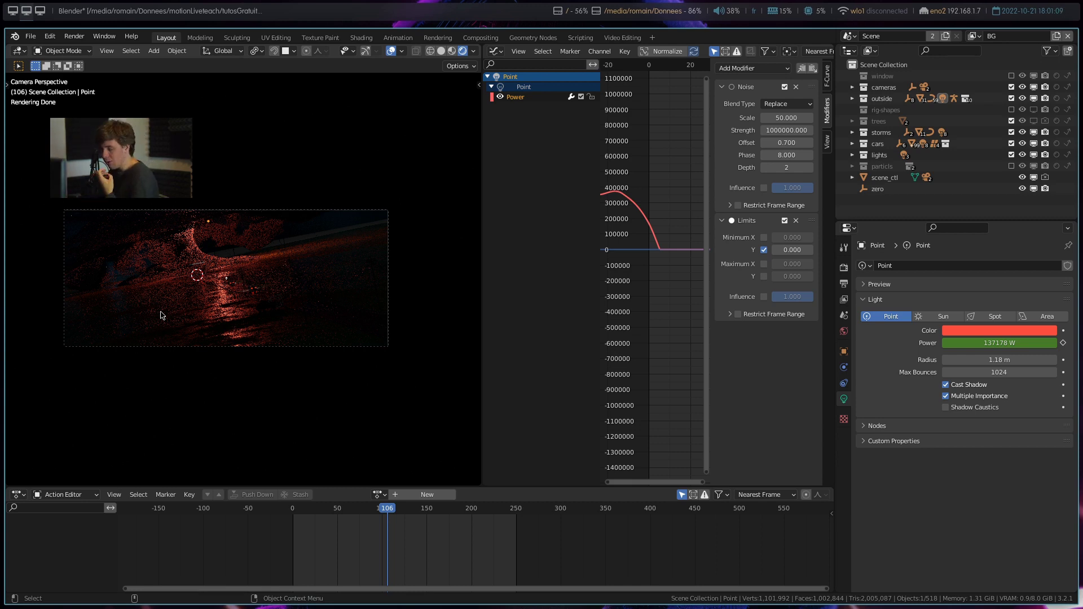
key(KP_0)
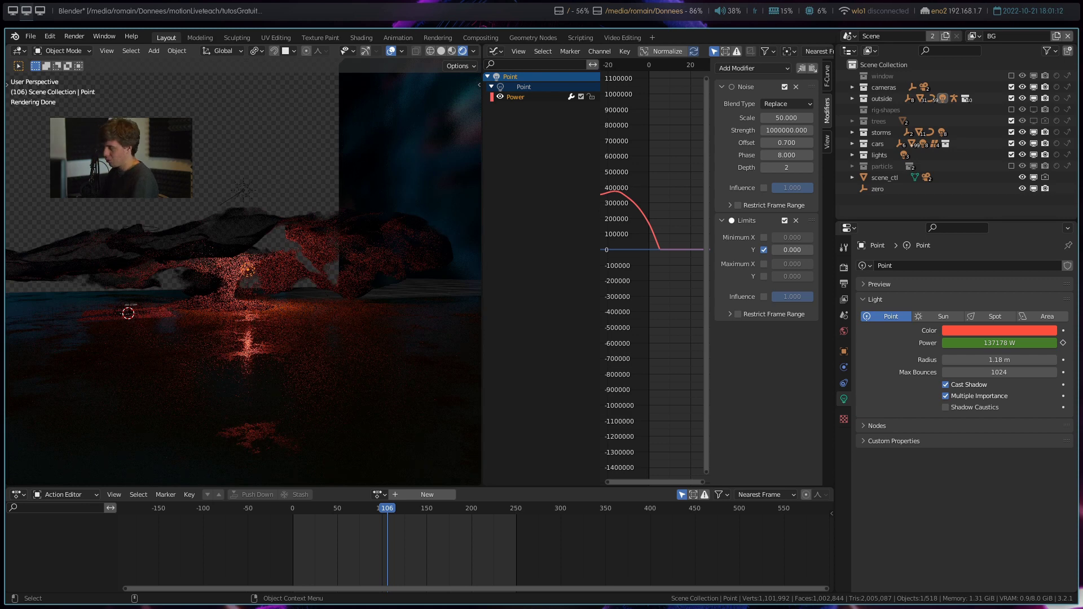
mouse_move(193, 235)
middle_down()
mouse_move(222, 252)
mouse_move(321, 247)
middle_up()
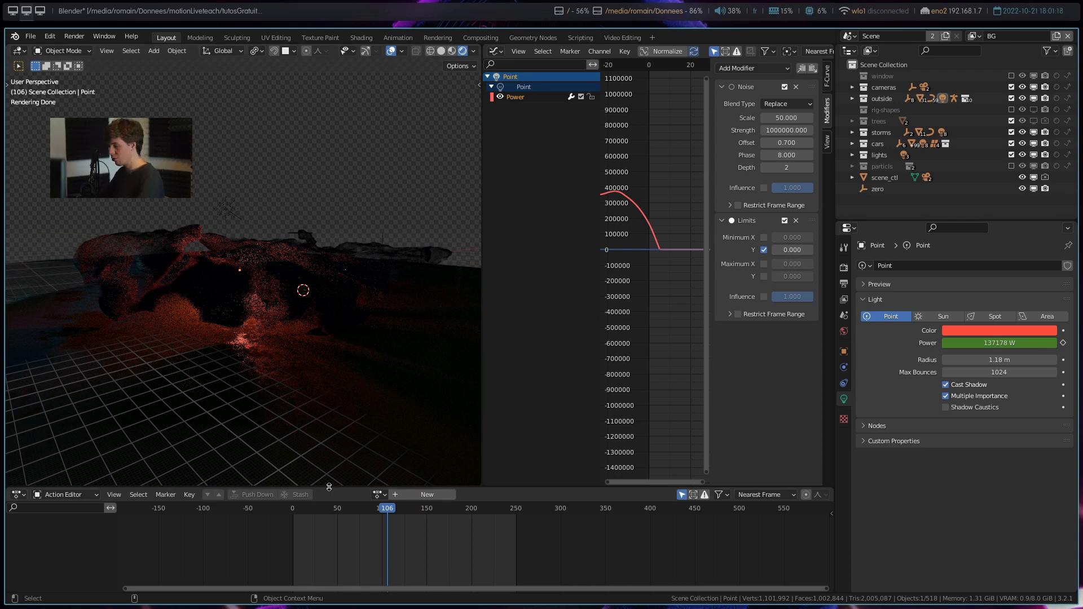
drag(310, 485, 312, 530)
middle_drag(314, 320, 314, 296)
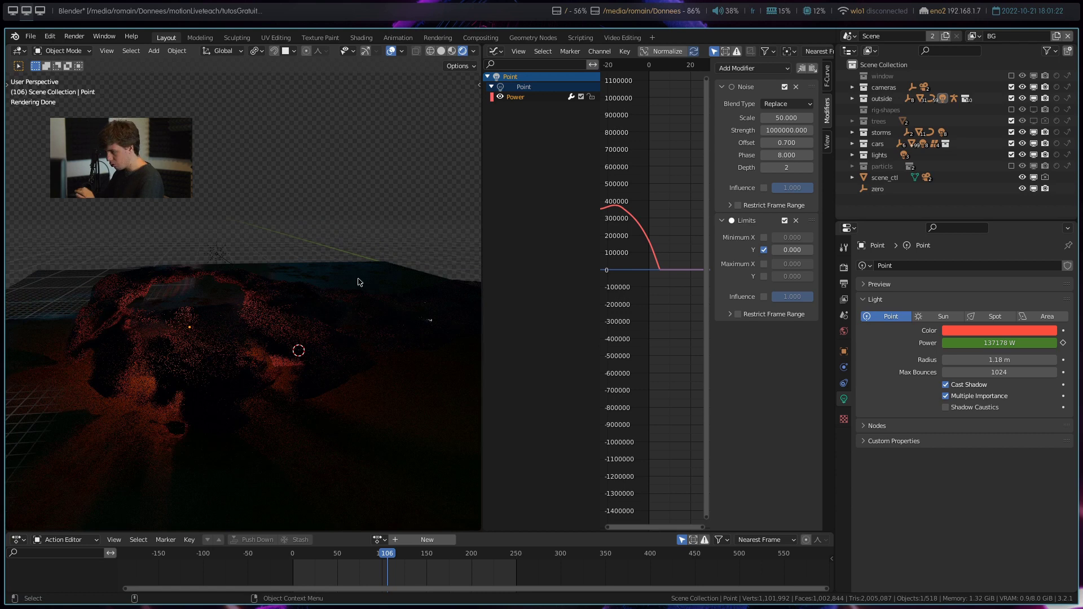
- Turn the graph area into a Shader Editor showing the World nodes (hdri.jpg, strength 0.100)
click(495, 51)
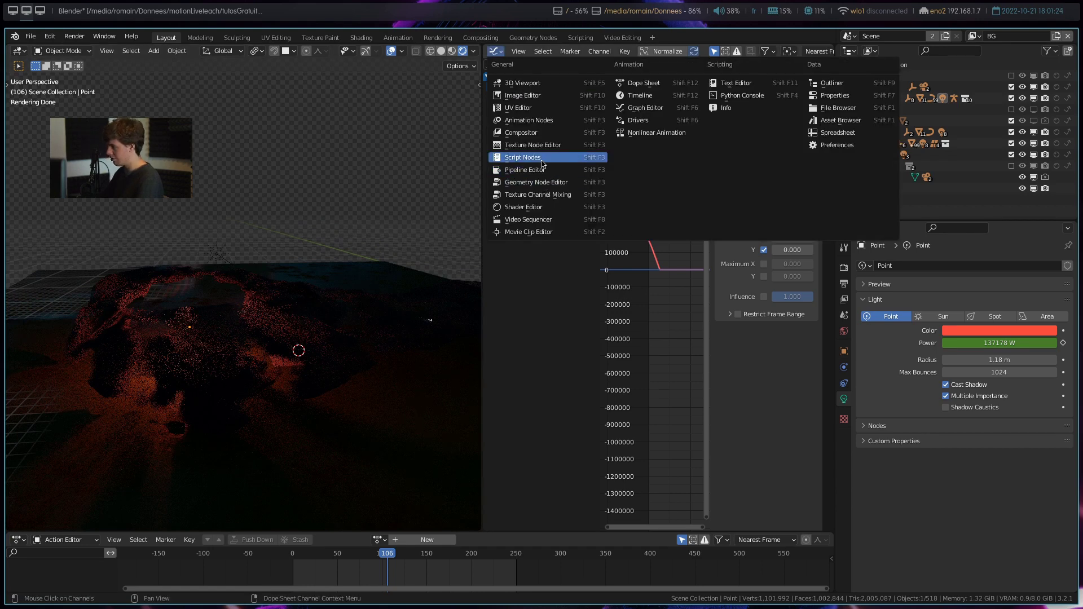
click(545, 208)
click(546, 53)
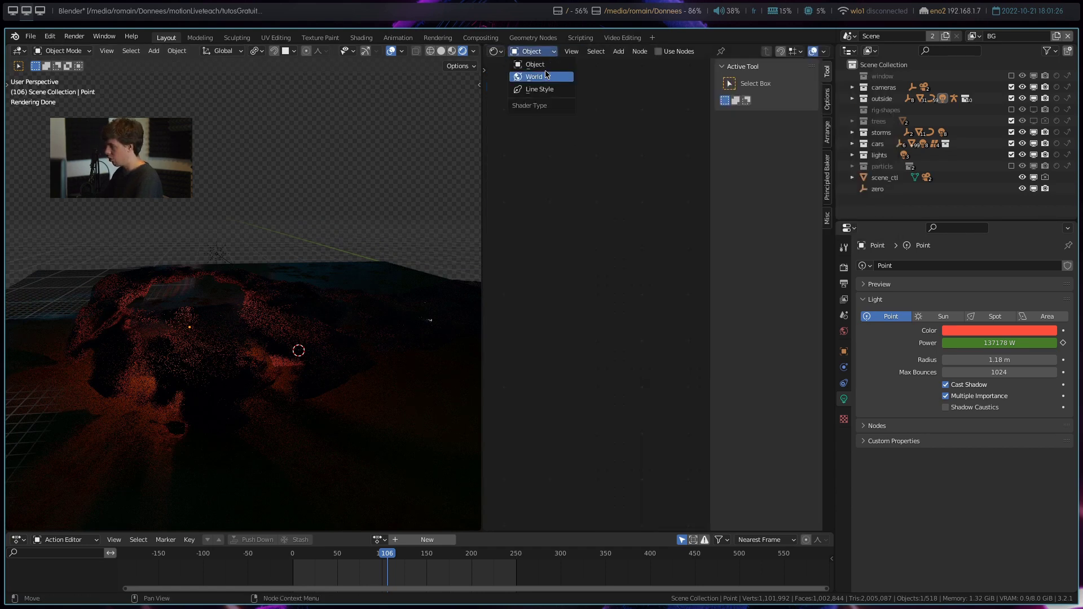
click(539, 77)
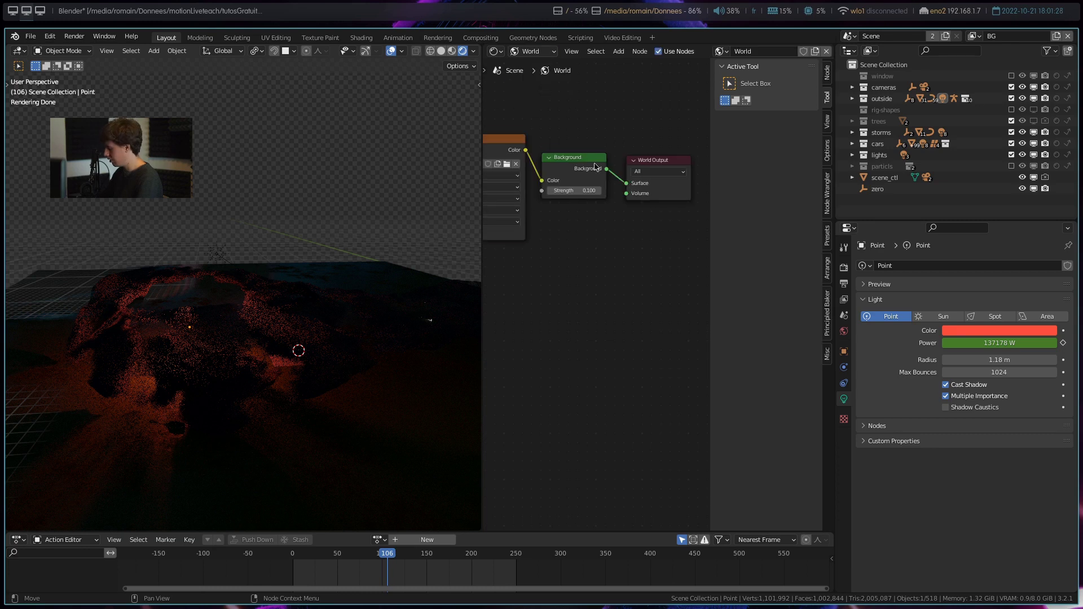
key(Home)
scroll(649, 210, up, 2)
scroll(632, 210, up, 2)
scroll(632, 209, up, 1)
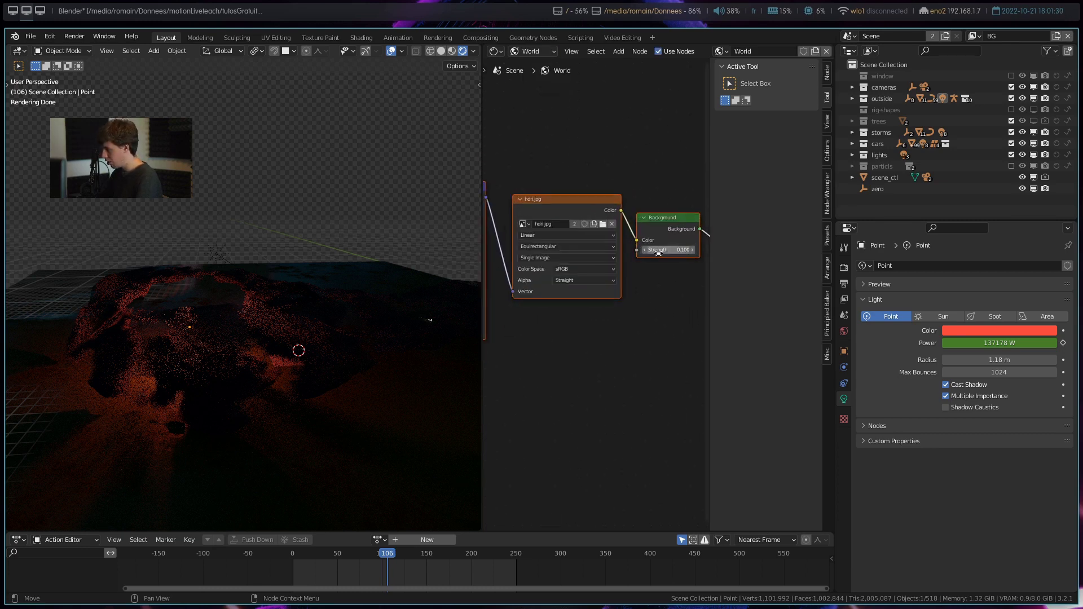
- Toggle Film Transparent off and back on, then merge the node editor into the viewport
click(844, 267)
scroll(905, 515, down, 5)
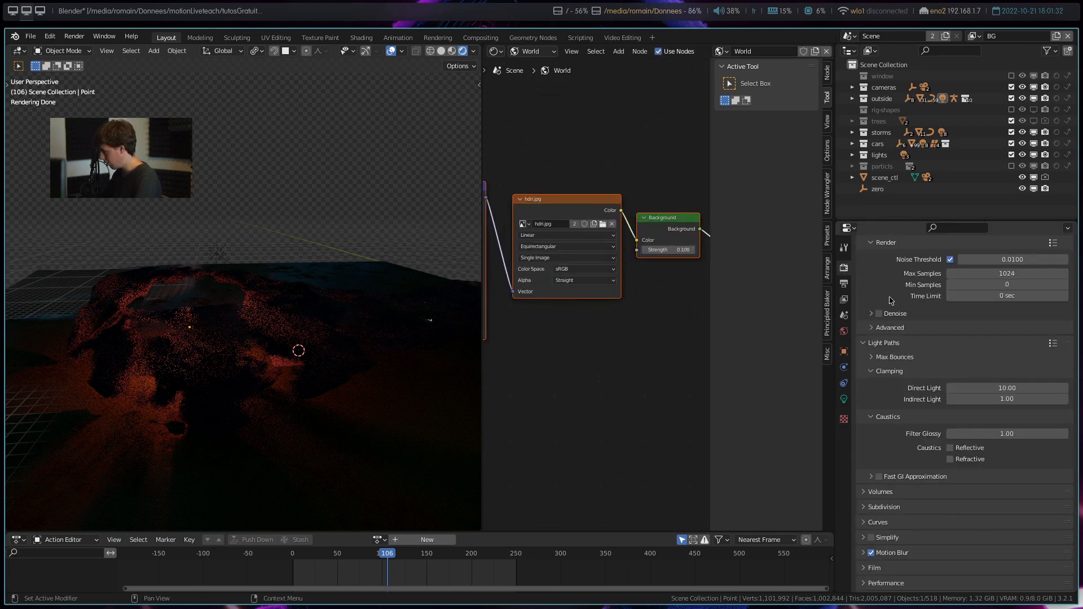
scroll(901, 438, down, 4)
click(884, 480)
scroll(897, 497, down, 3)
click(880, 492)
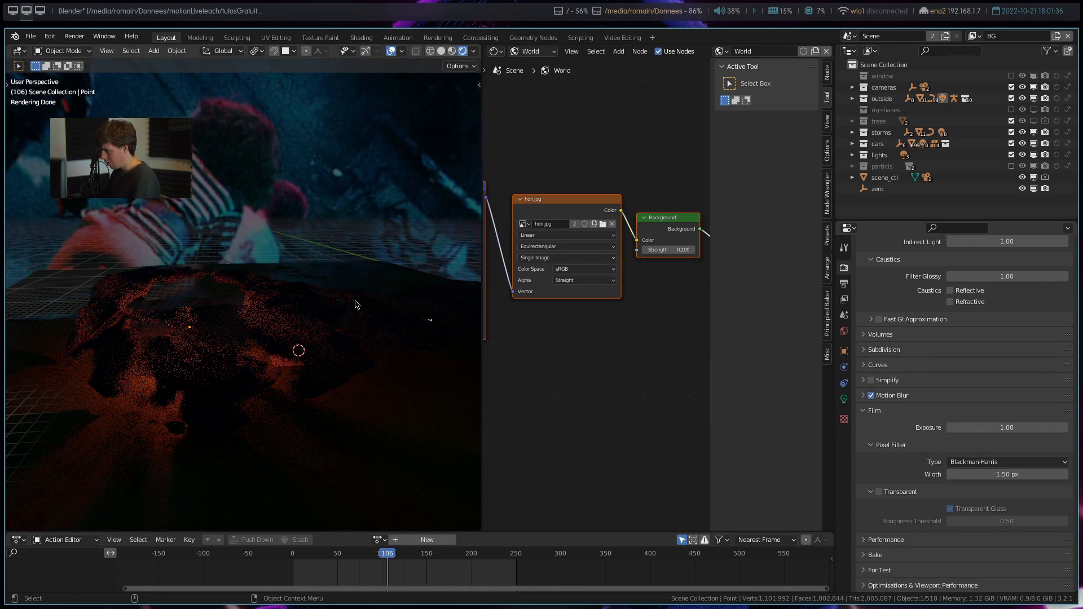
middle_drag(55, 211, 188, 214)
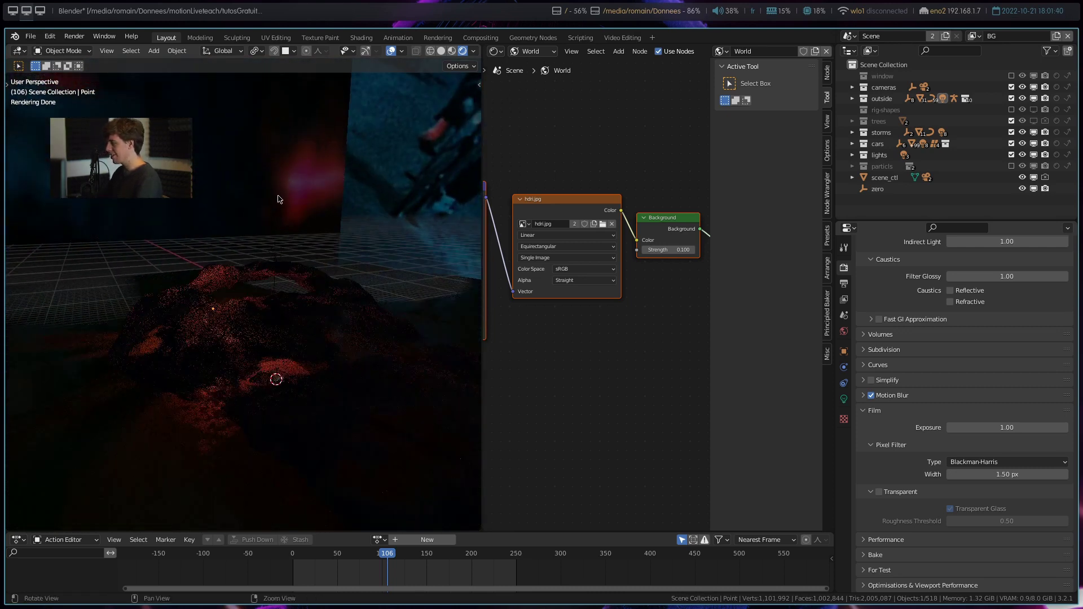
middle_drag(188, 215, 302, 200)
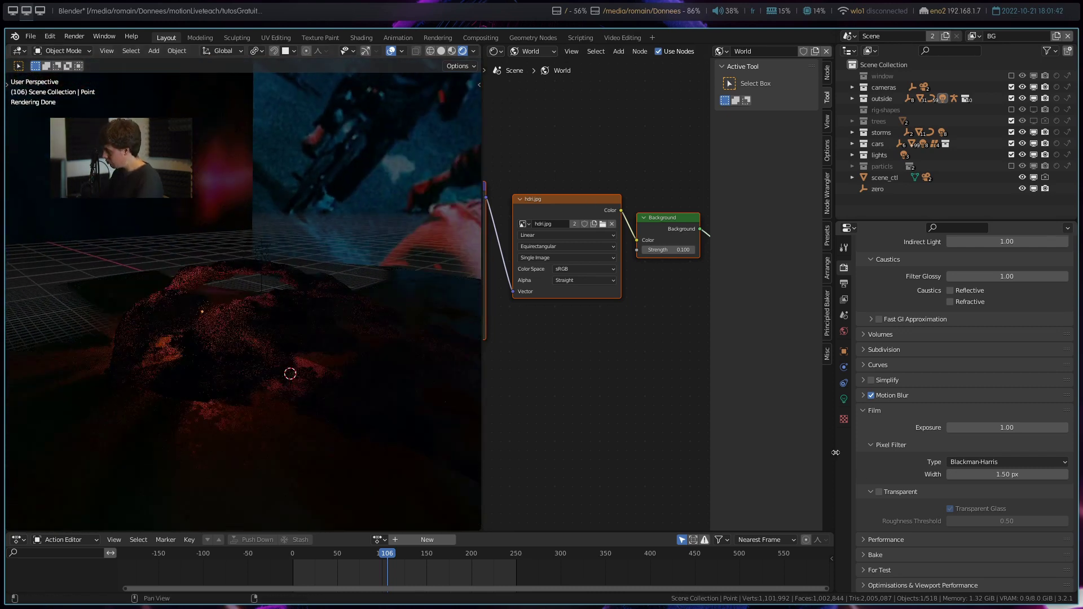
click(878, 492)
mouse_move(372, 365)
middle_down()
mouse_move(264, 349)
mouse_move(308, 278)
mouse_move(257, 243)
mouse_move(291, 301)
mouse_move(102, 217)
mouse_move(237, 265)
mouse_move(360, 235)
mouse_move(340, 222)
middle_up()
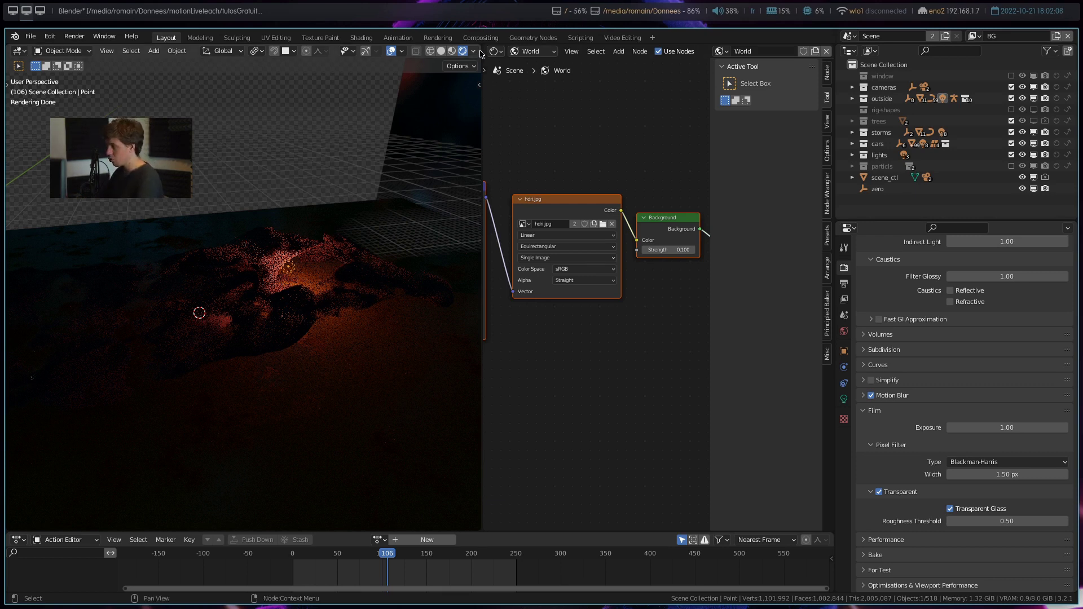
drag(480, 51, 504, 55)
- Switch to solid shading and briefly inspect the cloud-bg mesh in Edit Mode
mouse_move(514, 265)
middle_down()
mouse_move(421, 288)
mouse_move(572, 281)
middle_up()
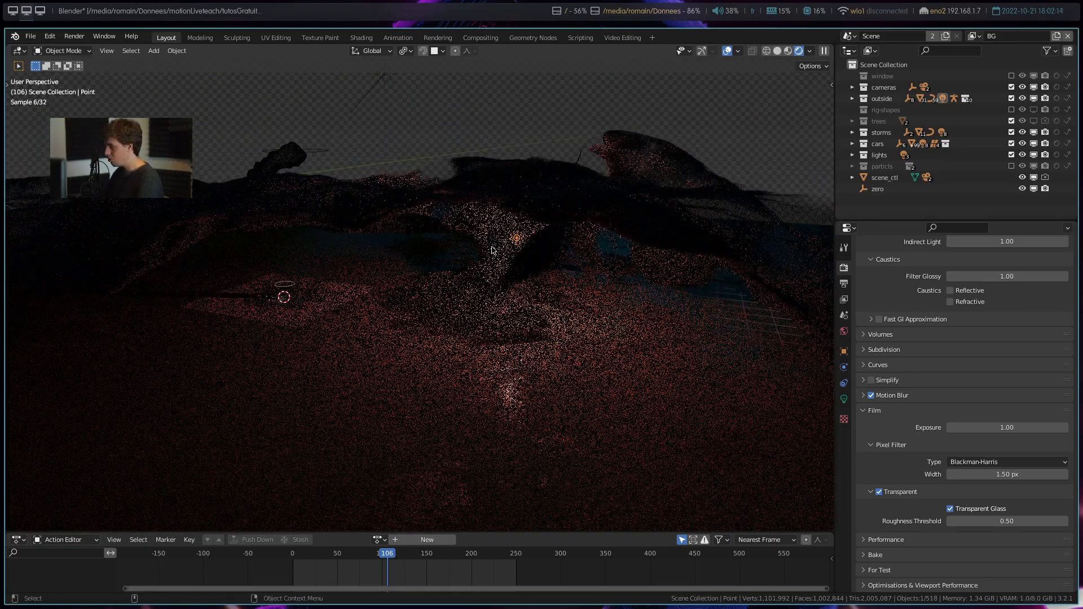
key(z)
click(542, 224)
key(Tab)
middle_drag(542, 223, 513, 242)
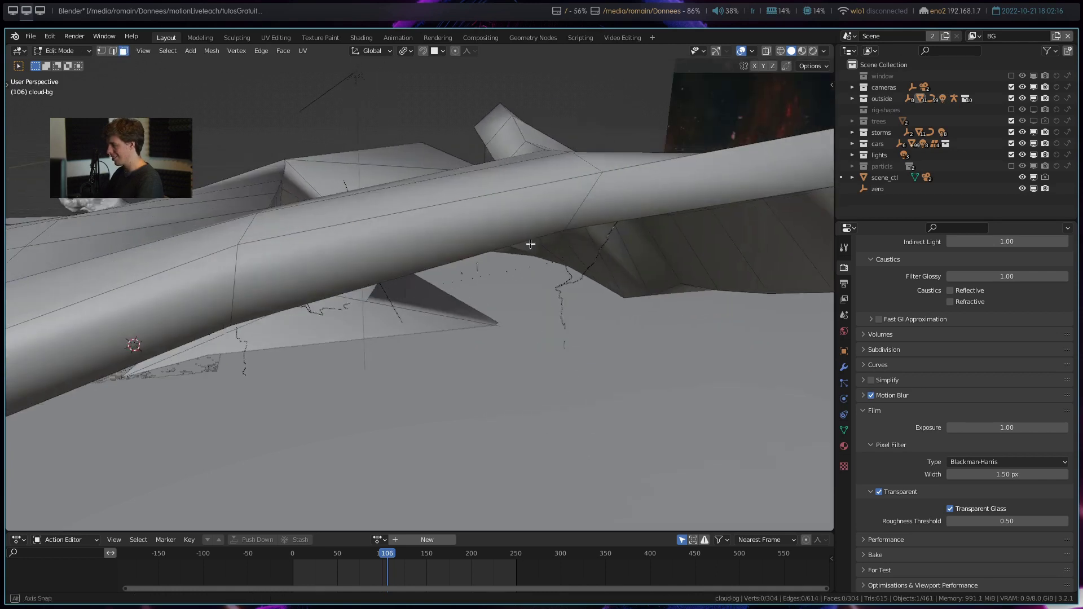
key(Tab)
- Select the moon light, preview rendered lighting, return to solid and view through the camera
scroll(499, 264, up, 3)
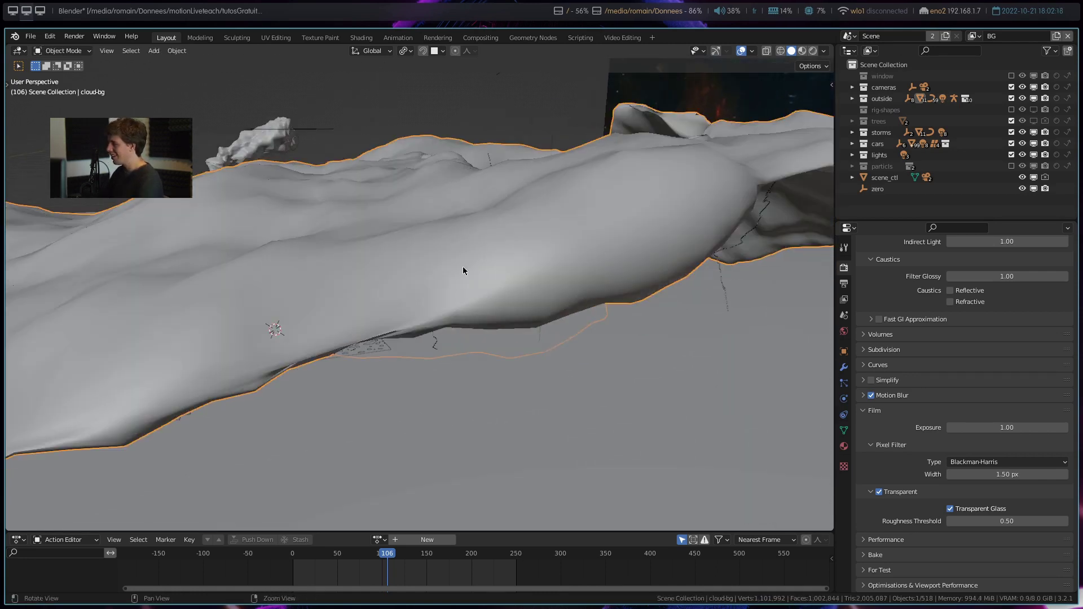
scroll(462, 266, up, 3)
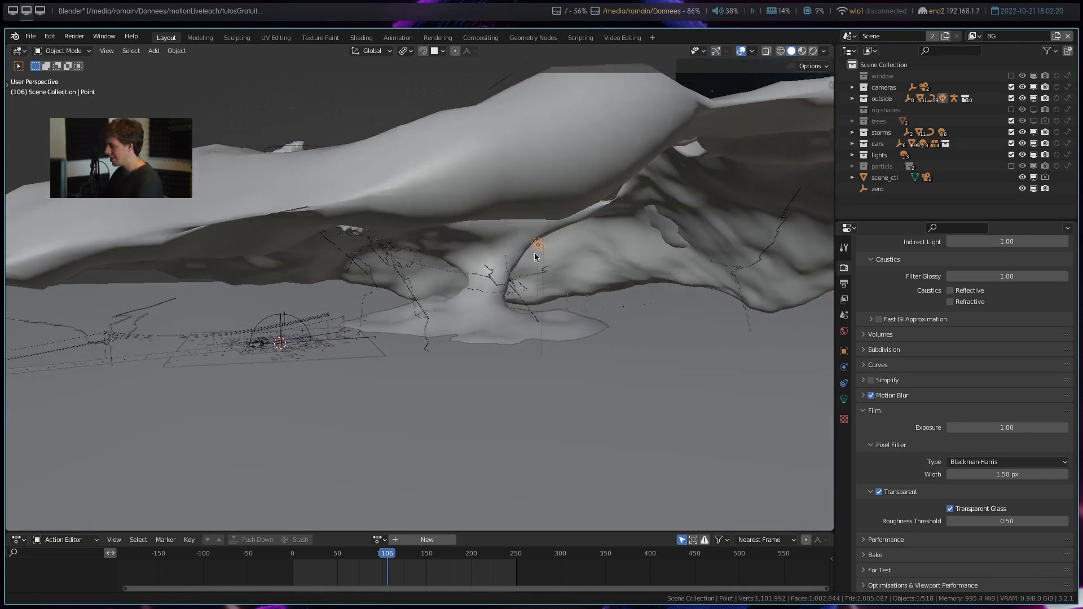
middle_drag(540, 249, 497, 141)
click(508, 148)
key(z)
click(504, 150)
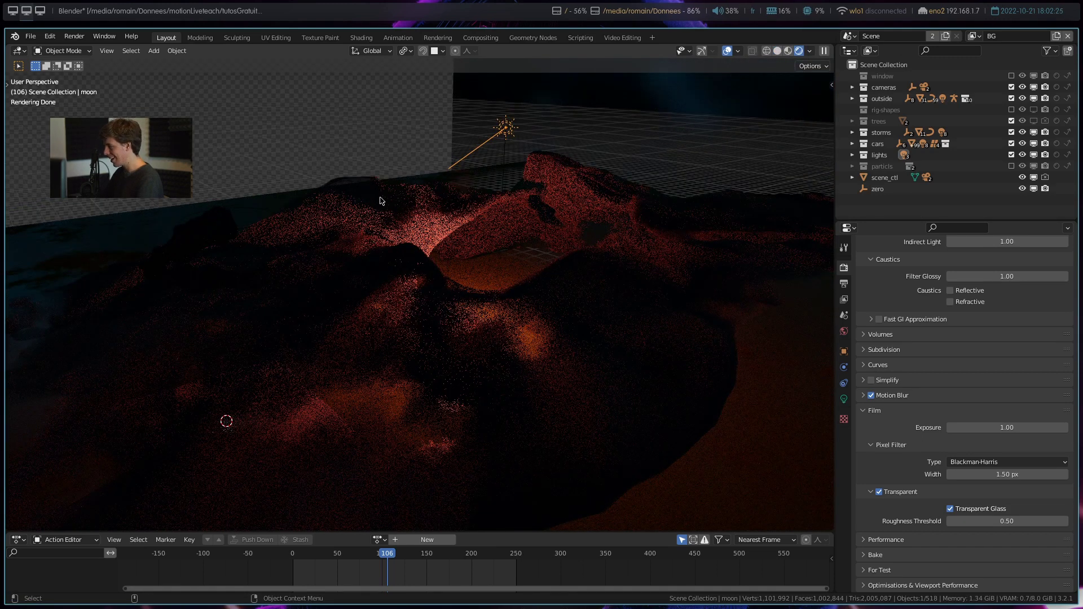
click(561, 212)
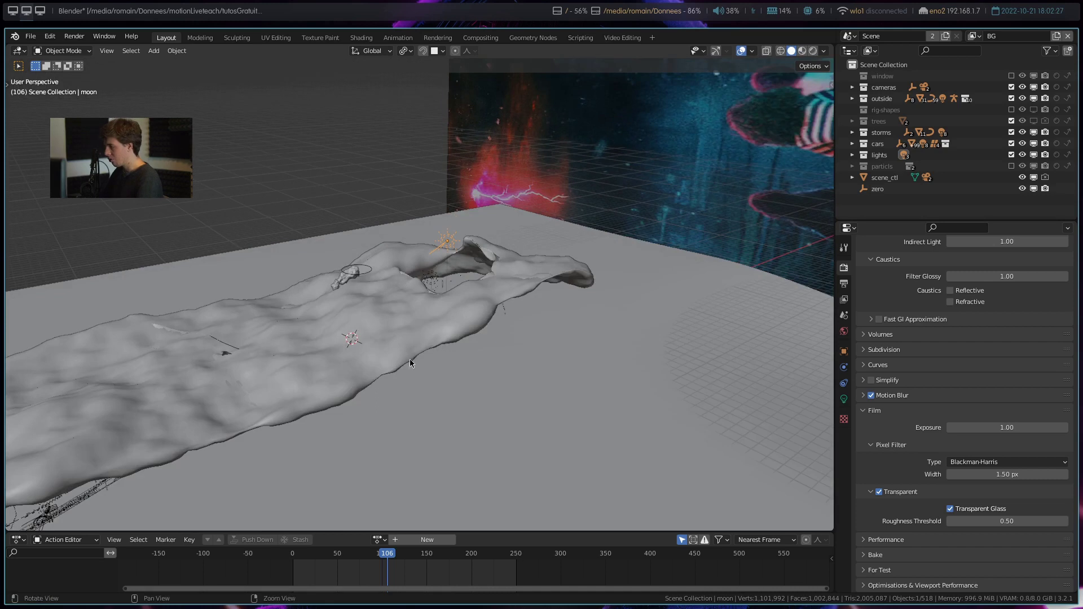
mouse_move(409, 359)
middle_down()
mouse_move(512, 316)
mouse_move(476, 301)
mouse_move(358, 310)
mouse_move(440, 289)
mouse_move(460, 299)
mouse_move(446, 300)
middle_up()
key(KP_0)
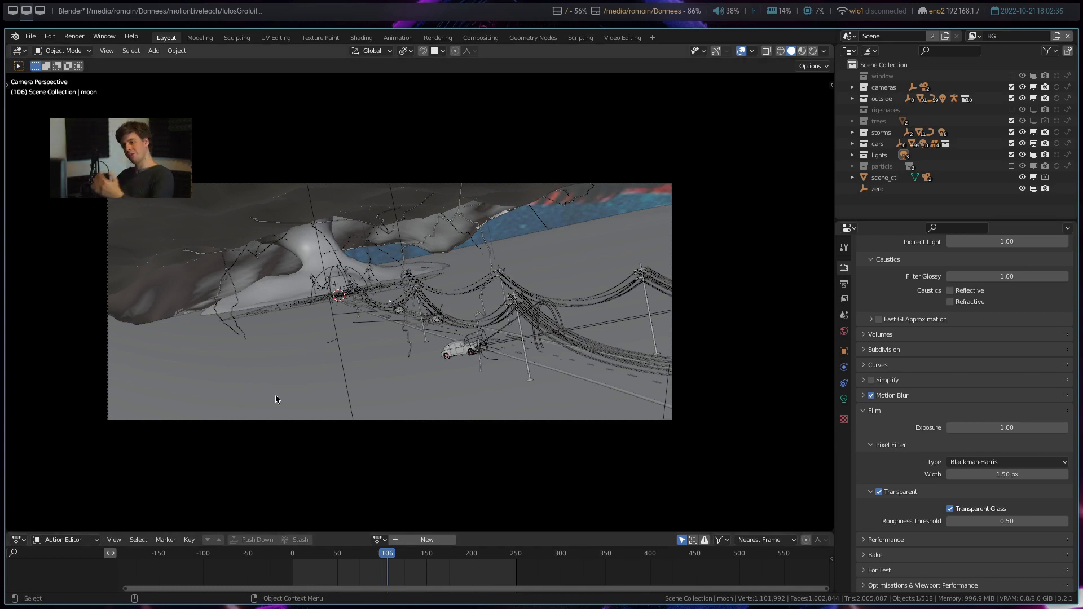
- Jump to frame 134 then 201 and zoom into a low view over the road
click(413, 571)
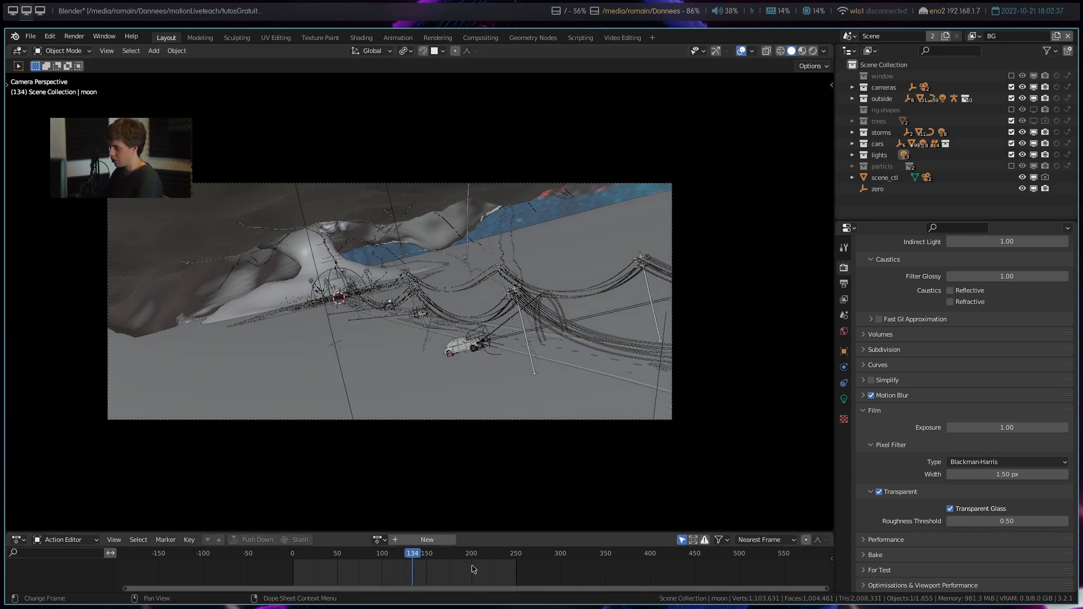
click(473, 567)
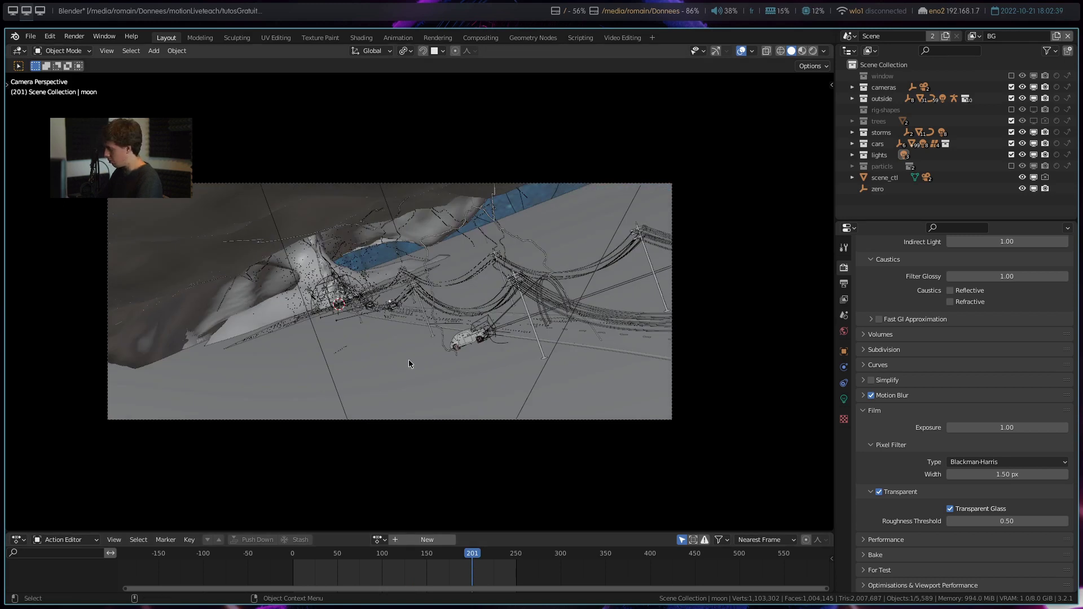
middle_drag(408, 360, 570, 294)
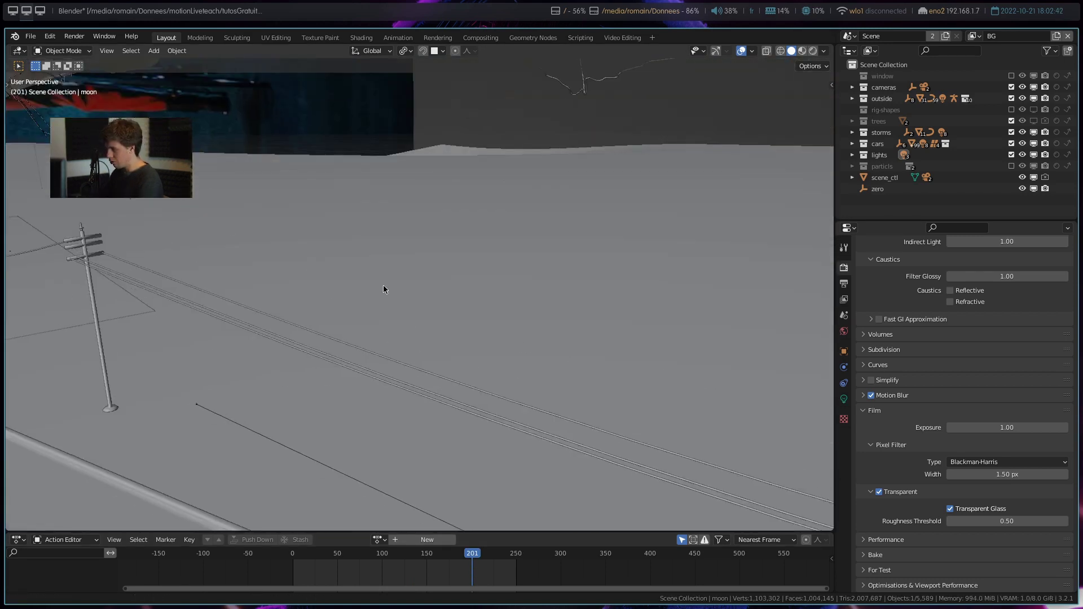
middle_drag(569, 295, 435, 324)
scroll(436, 323, up, 3)
scroll(448, 316, up, 2)
scroll(438, 269, up, 3)
scroll(441, 245, up, 3)
scroll(429, 279, up, 3)
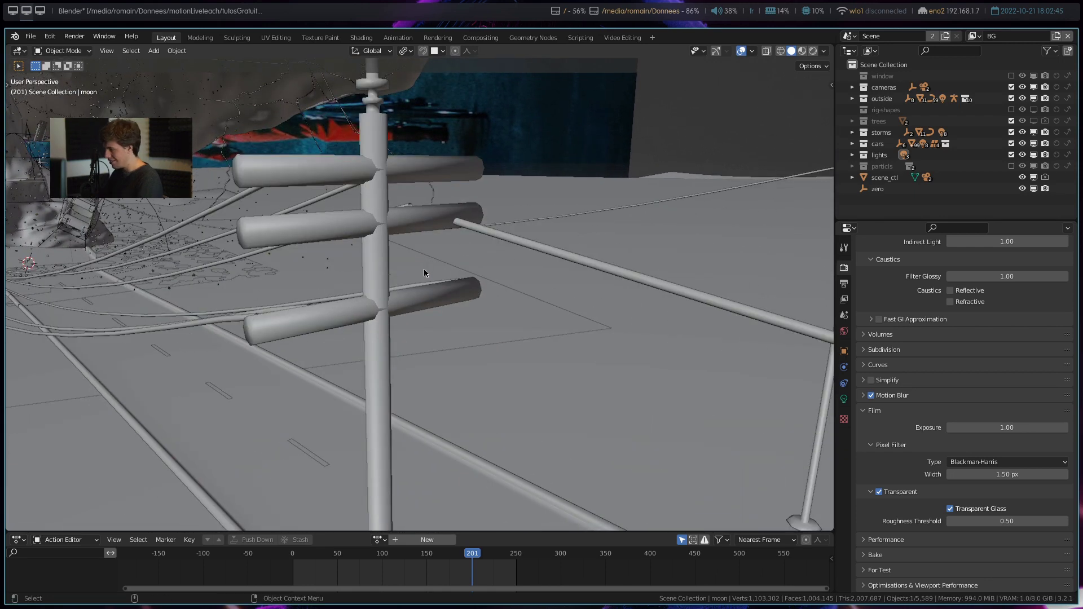
- Select a nearby power pole and frame it in the view
click(415, 229)
scroll(372, 128, down, 3)
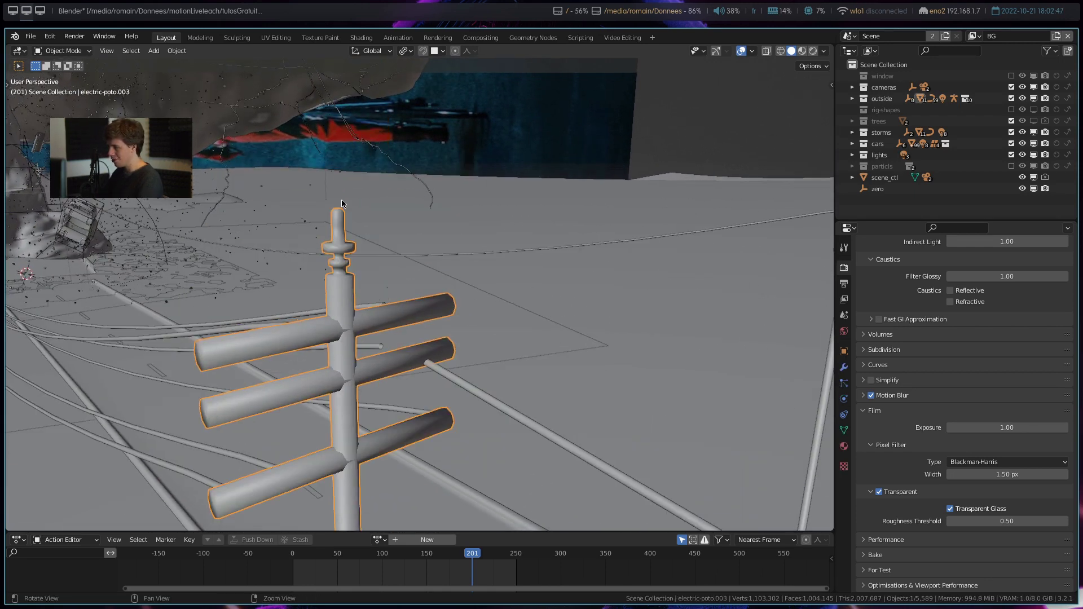
scroll(429, 209, down, 3)
scroll(489, 289, up, 3)
scroll(447, 300, up, 3)
scroll(429, 308, down, 3)
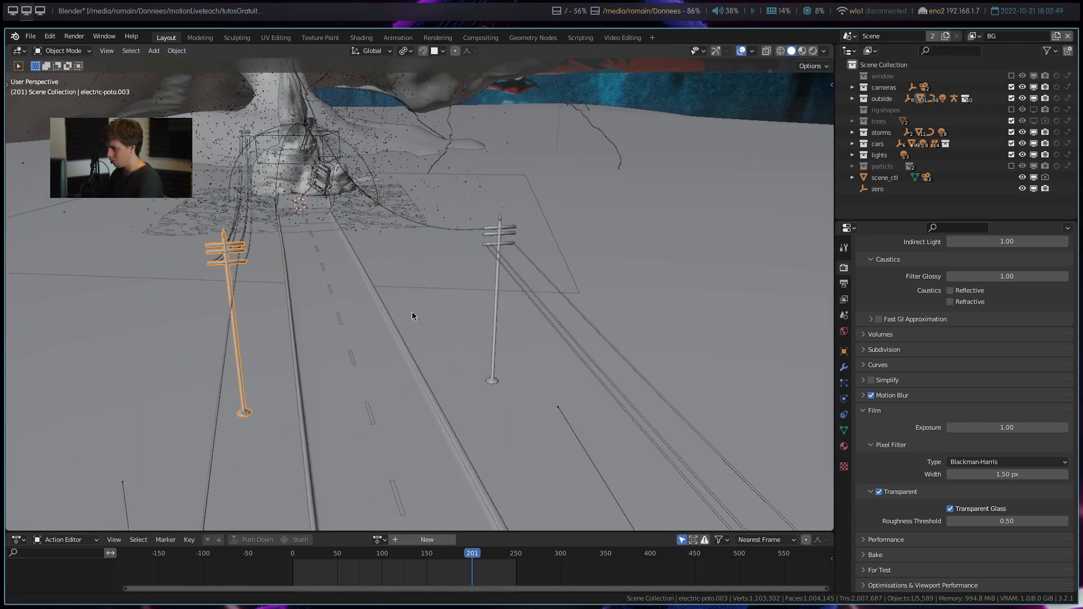
scroll(444, 314, up, 4)
mouse_move(443, 313)
middle_down()
mouse_move(529, 320)
mouse_move(452, 319)
middle_up()
key(KP_Decimal)
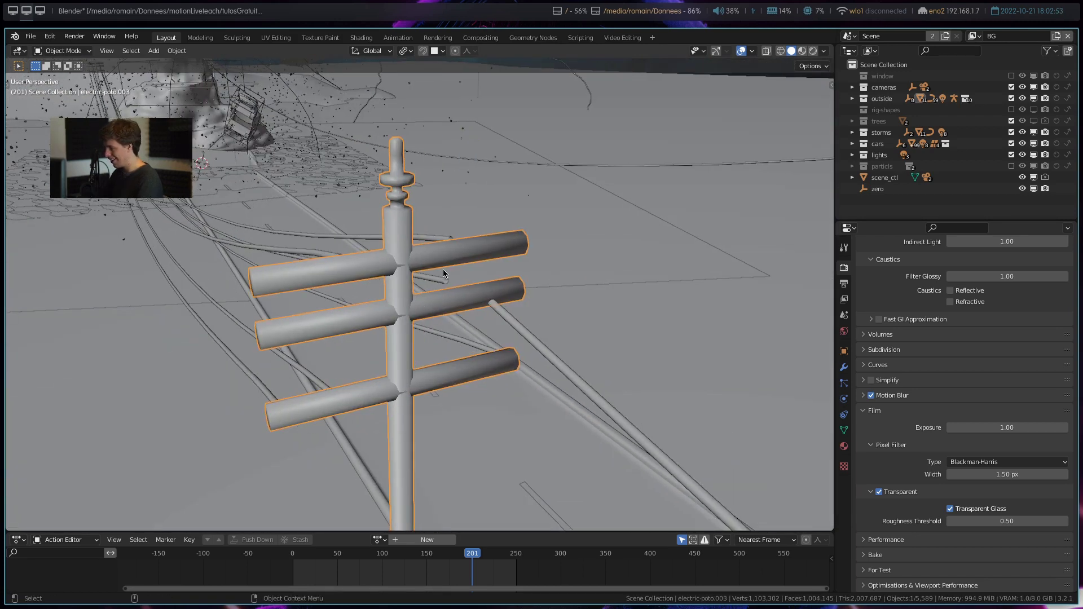
scroll(445, 259, down, 3)
middle_drag(269, 316, 395, 352)
scroll(395, 352, up, 3)
scroll(386, 197, down, 4)
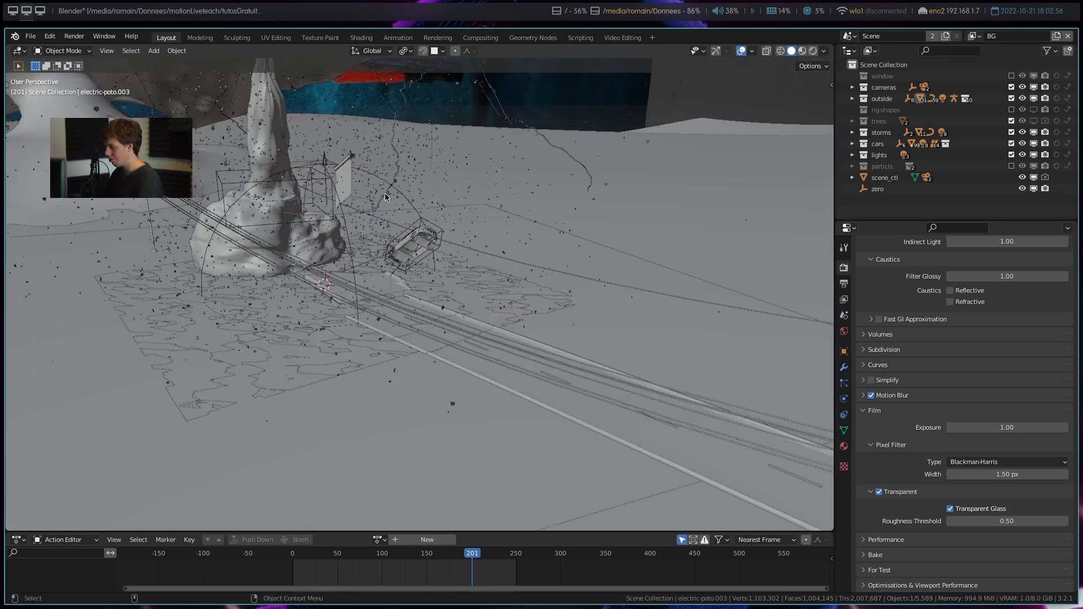
- Click through the leaves-emitter, ground plane, a power pole and the road curve
click(365, 150)
key(ctrl+z)
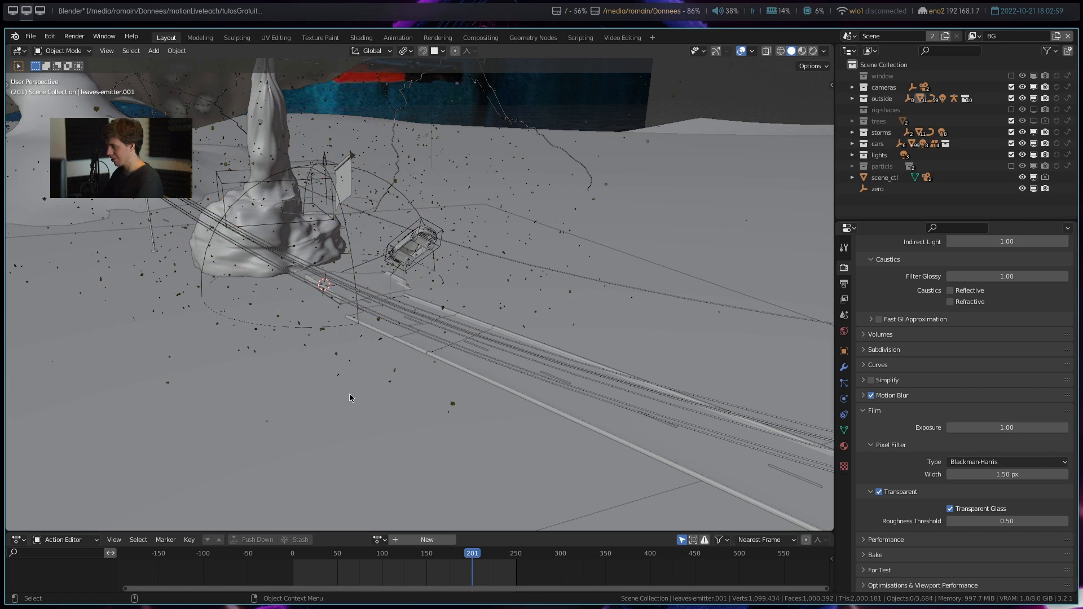
middle_drag(320, 358, 483, 350)
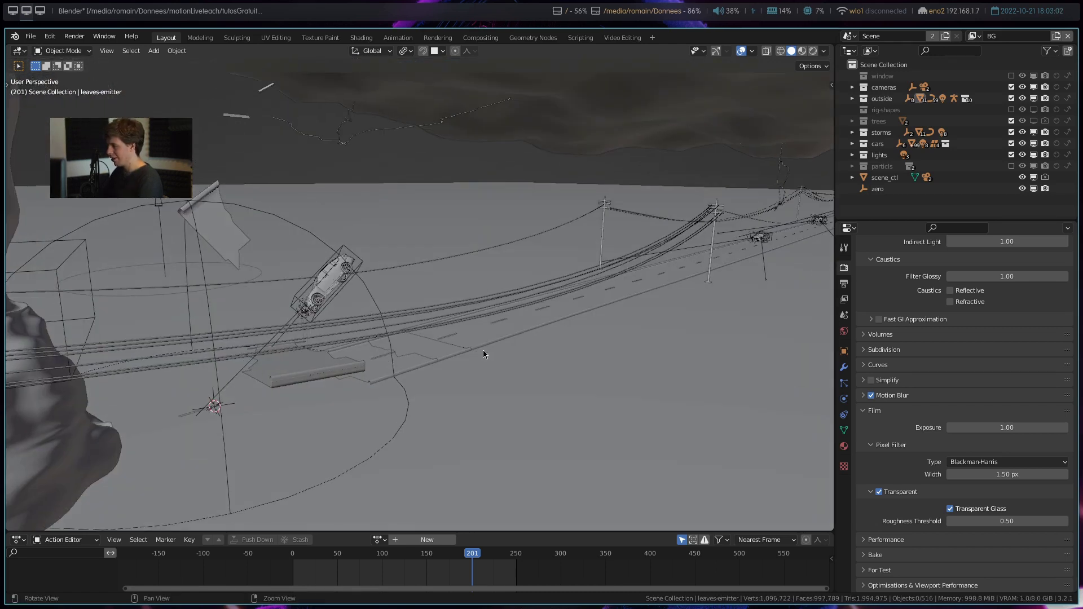
click(411, 338)
mouse_move(411, 338)
middle_down()
mouse_move(343, 332)
mouse_move(472, 310)
middle_up()
click(472, 310)
mouse_move(629, 292)
middle_down()
mouse_move(486, 306)
mouse_move(466, 318)
mouse_move(300, 319)
mouse_move(250, 266)
mouse_move(339, 299)
middle_up()
scroll(339, 299, up, 5)
click(333, 308)
scroll(414, 304, down, 5)
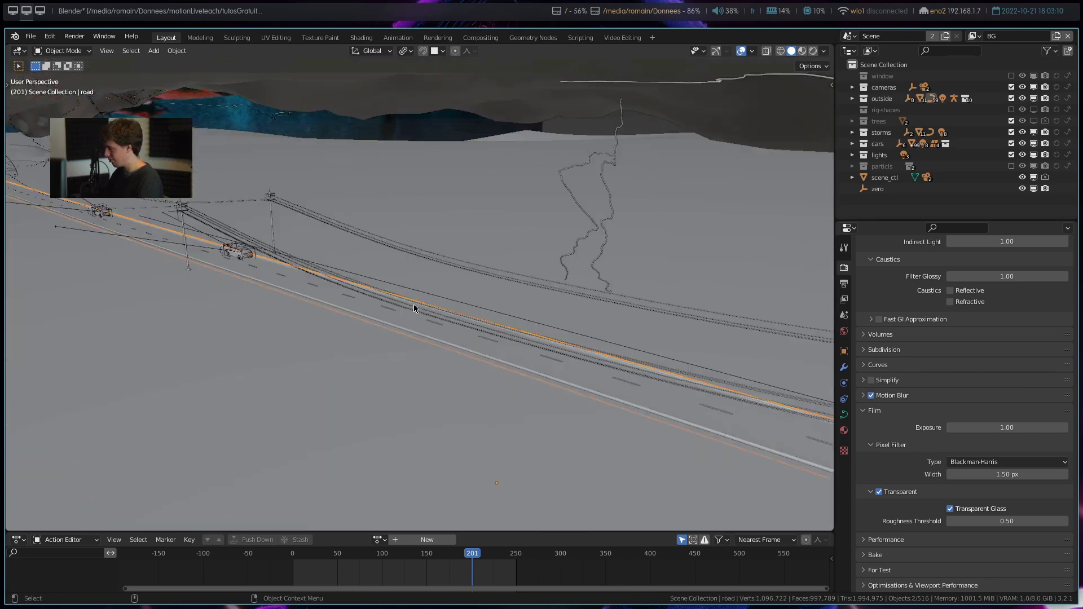
middle_drag(415, 304, 436, 332)
- Inspect the road curve's points in Edit Mode, then select the upright Plane.002
key(Tab)
mouse_move(335, 289)
middle_down()
mouse_move(372, 276)
mouse_move(425, 291)
middle_up()
key(Tab)
scroll(426, 291, down, 5)
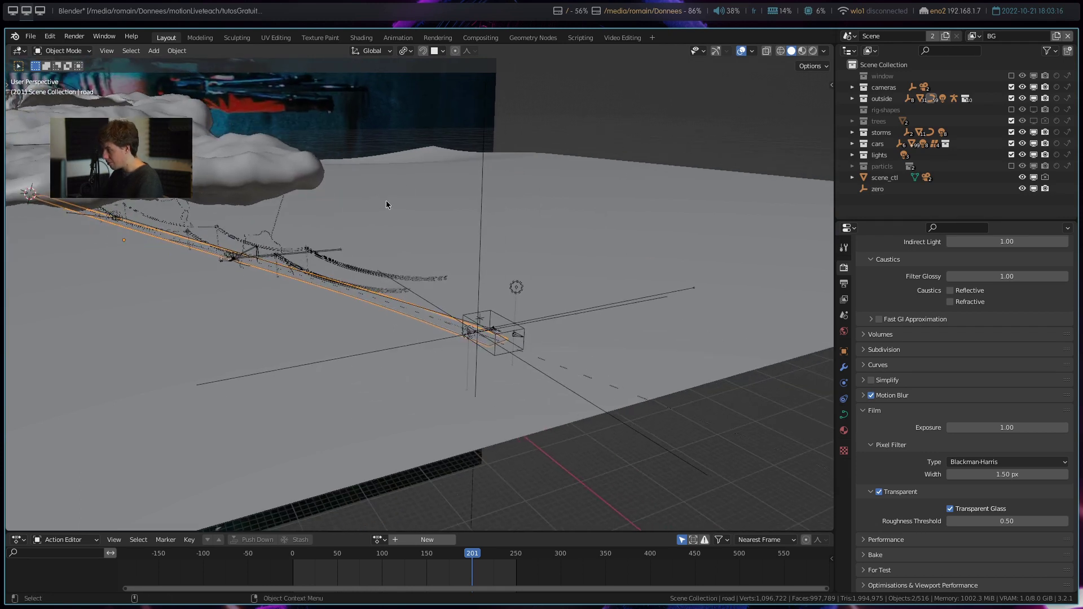
mouse_move(554, 172)
middle_down()
mouse_move(486, 256)
mouse_move(469, 258)
mouse_move(262, 169)
middle_up()
click(262, 170)
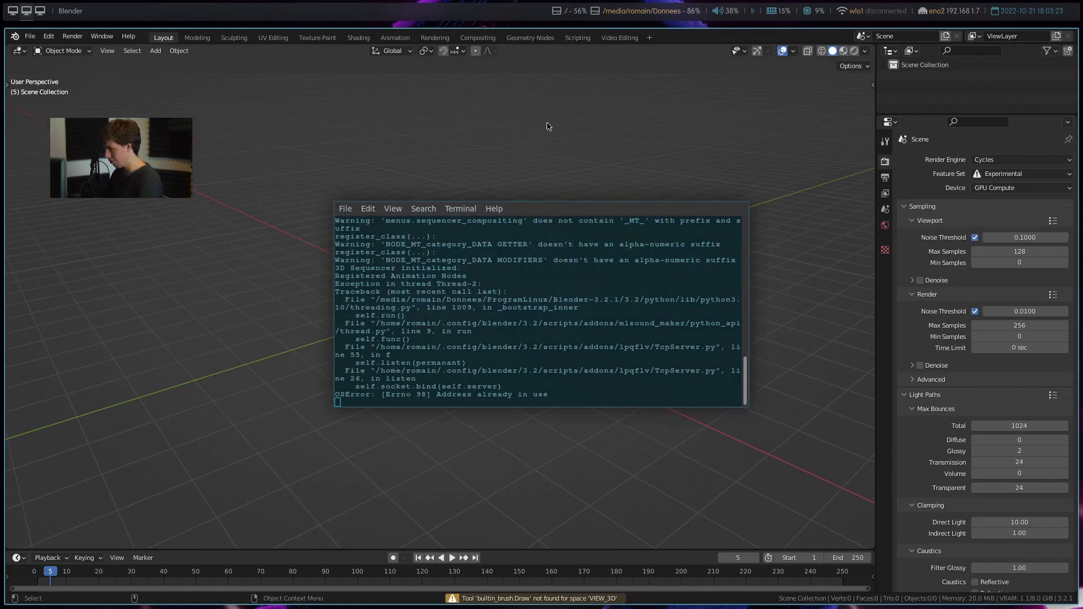
- Add a Bezier circle in a fresh scene, deleting an accidentally added mesh circle first
click(547, 126)
key(shift+a)
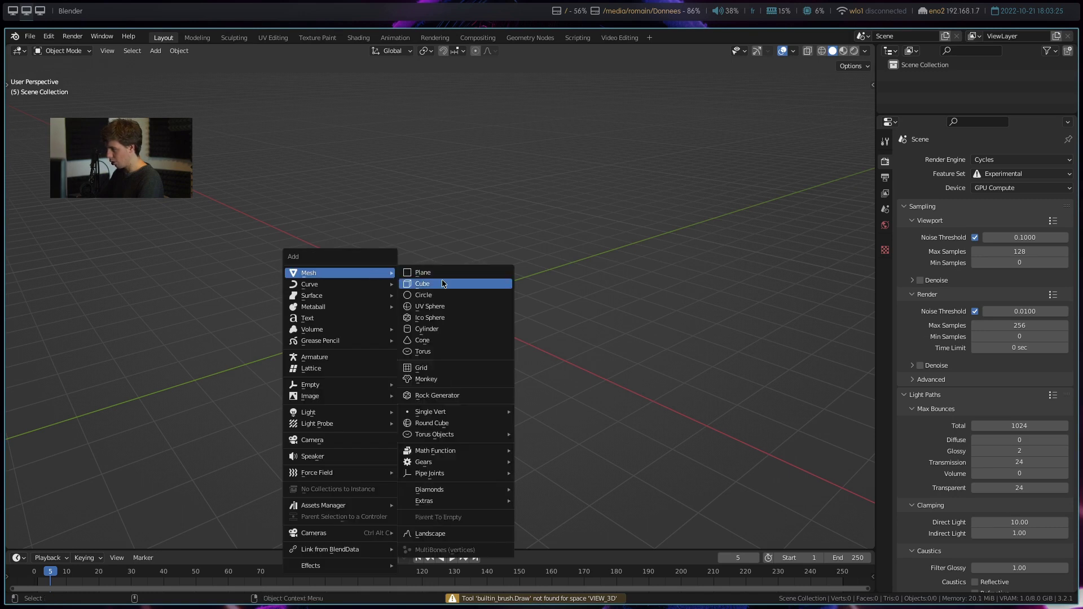
click(441, 295)
key(KP_7)
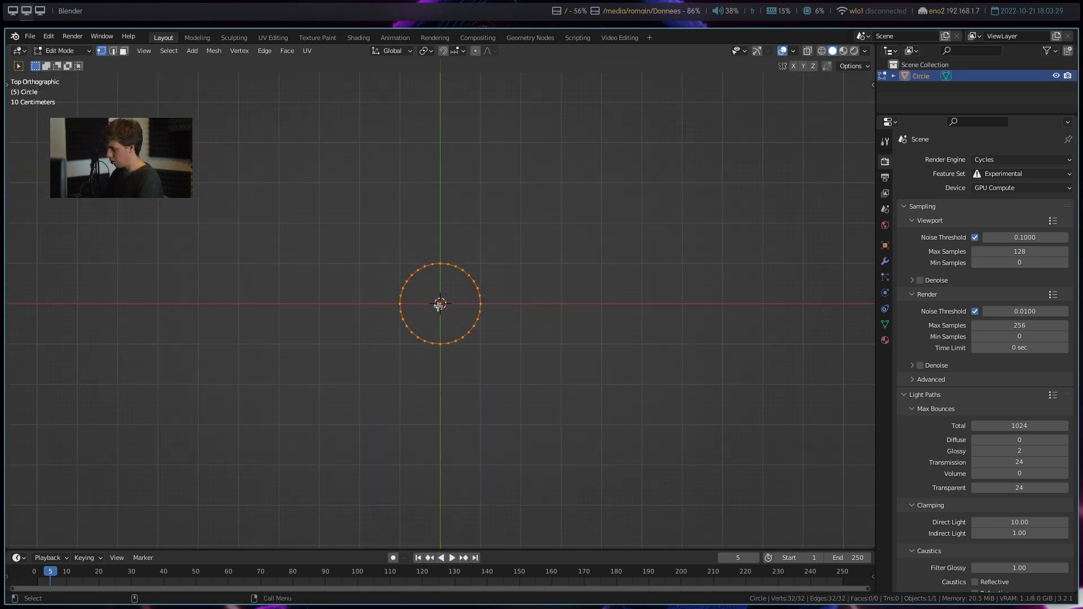
key(Delete)
key(shift+a)
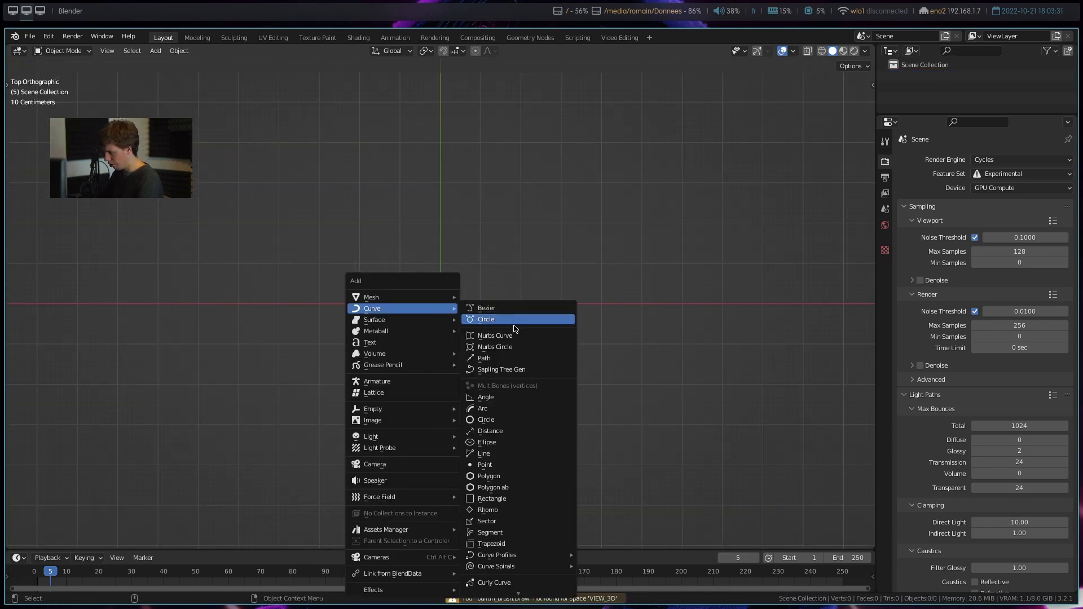
click(492, 328)
- Flatten the Bezier circle by moving its top and bottom points toward the centre
key(Tab)
scroll(494, 335, up, 3)
drag(410, 256, 452, 259)
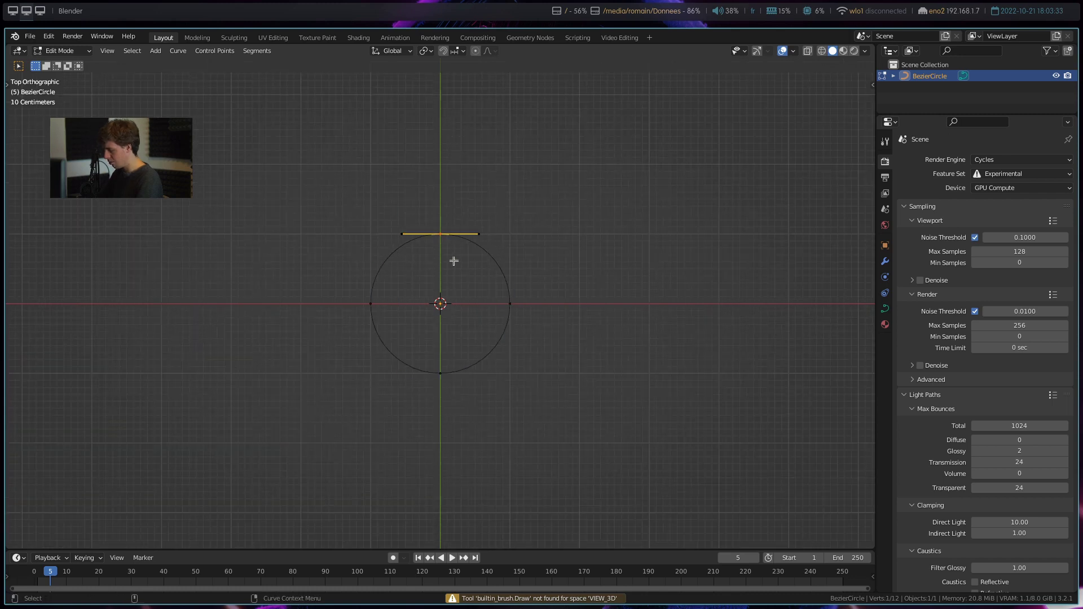
key(g)
click(457, 335)
click(440, 372)
key(g)
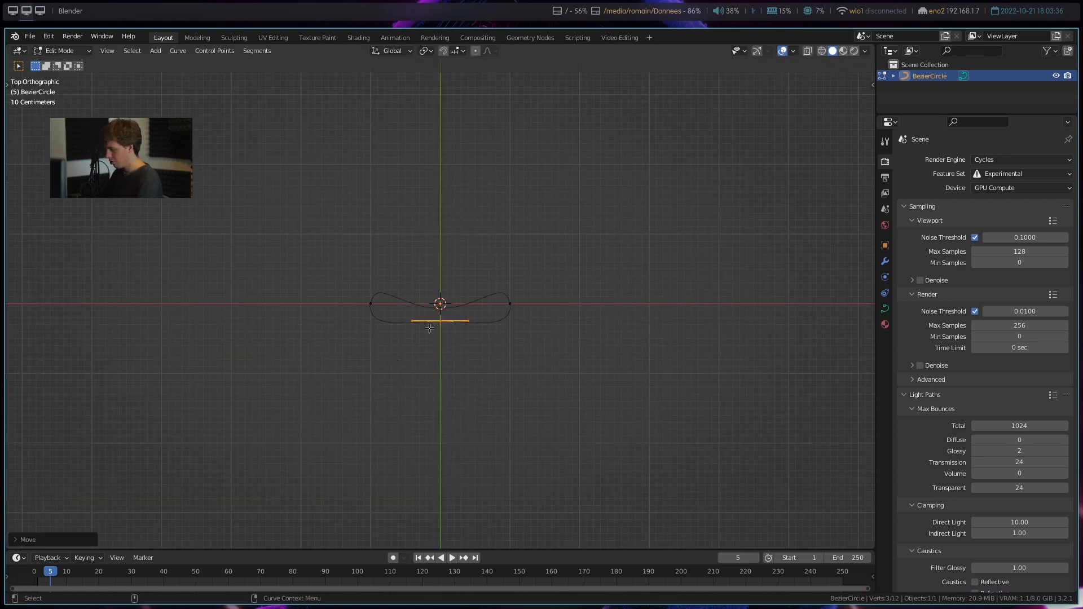
click(429, 320)
key(Tab)
mouse_move(429, 321)
middle_down()
mouse_move(423, 337)
mouse_move(470, 304)
middle_up()
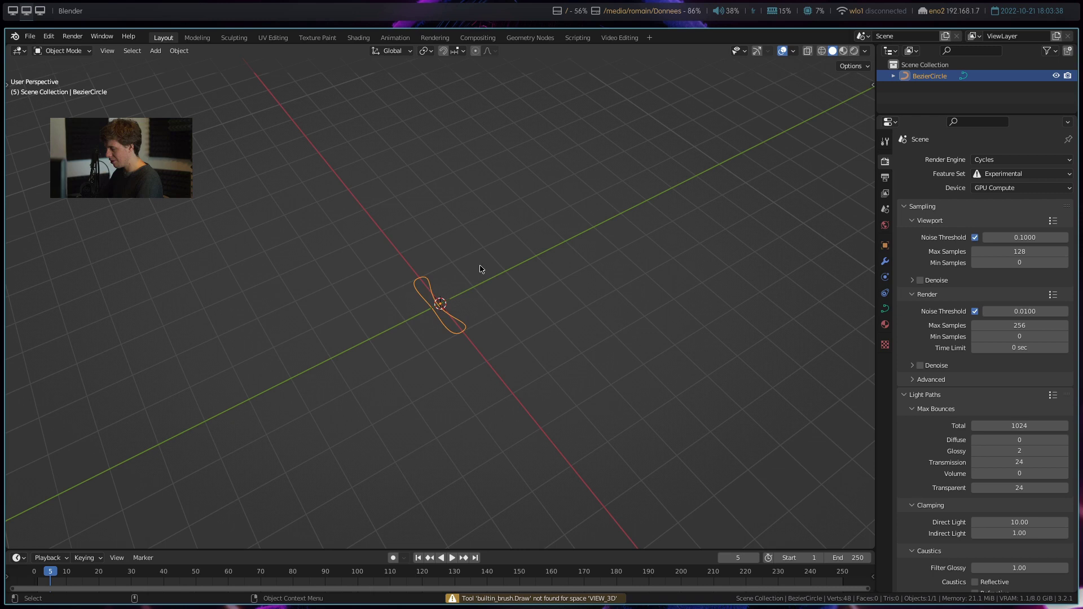
- Add a Bezier curve and reshape it into a long path by moving and extending points
key(shift+a)
click(508, 244)
key(Tab)
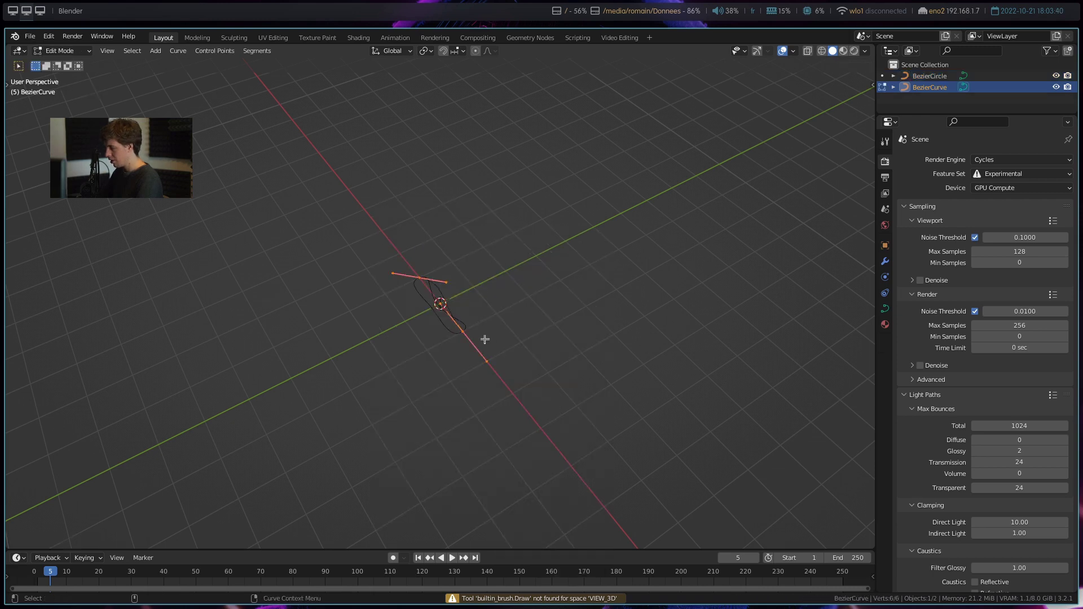
key(KP_7)
key(g)
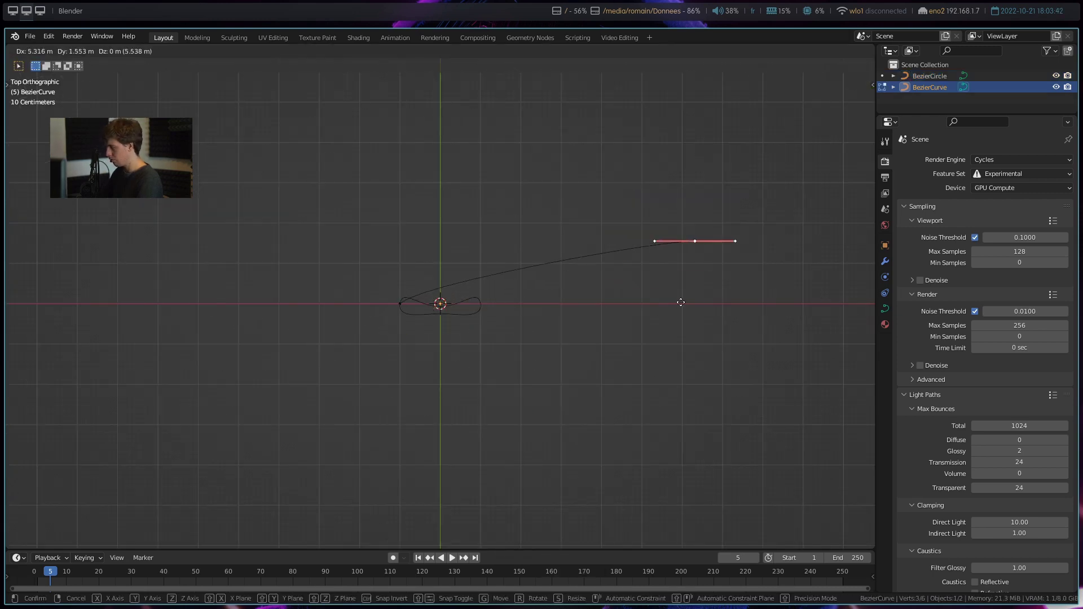
click(689, 270)
key(r)
click(638, 250)
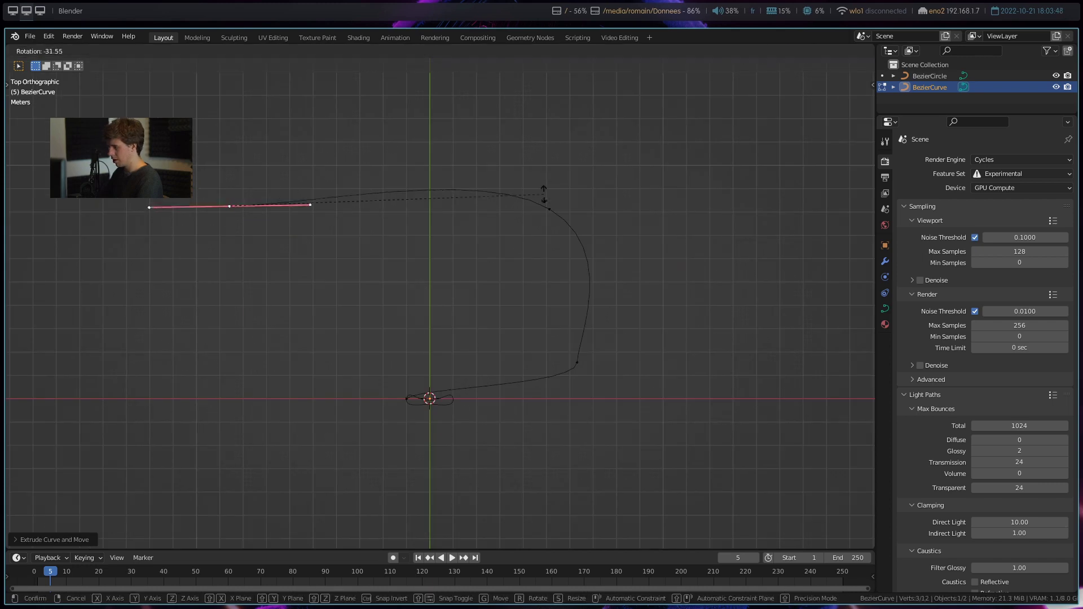
key(Tab)
scroll(495, 333, up, 3)
- Set the curve's Geometry bevel mode to Object
middle_drag(495, 333, 439, 234)
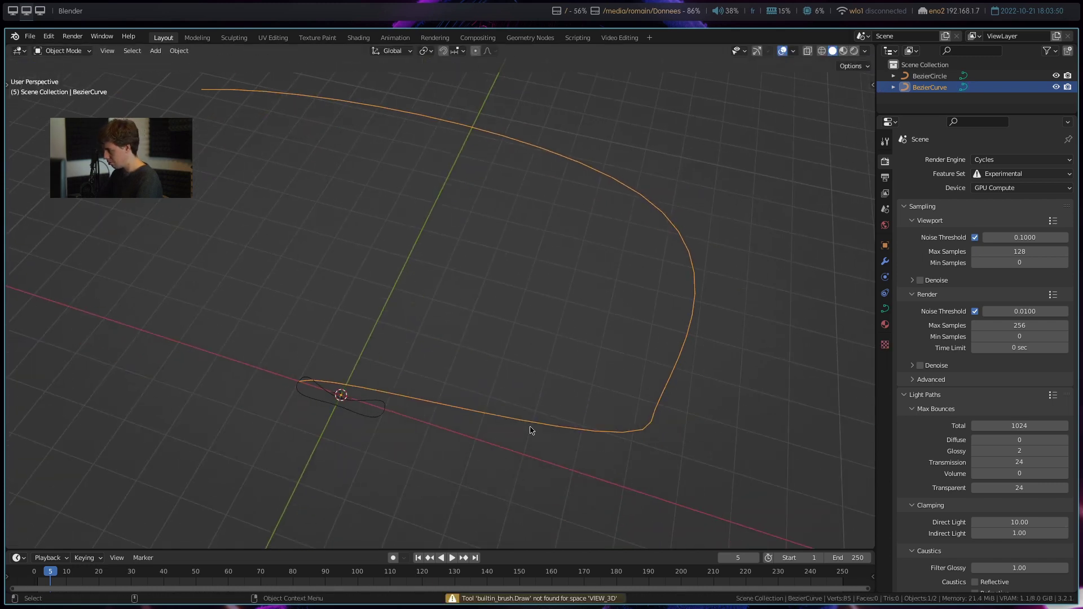
middle_drag(530, 431, 542, 412)
click(885, 309)
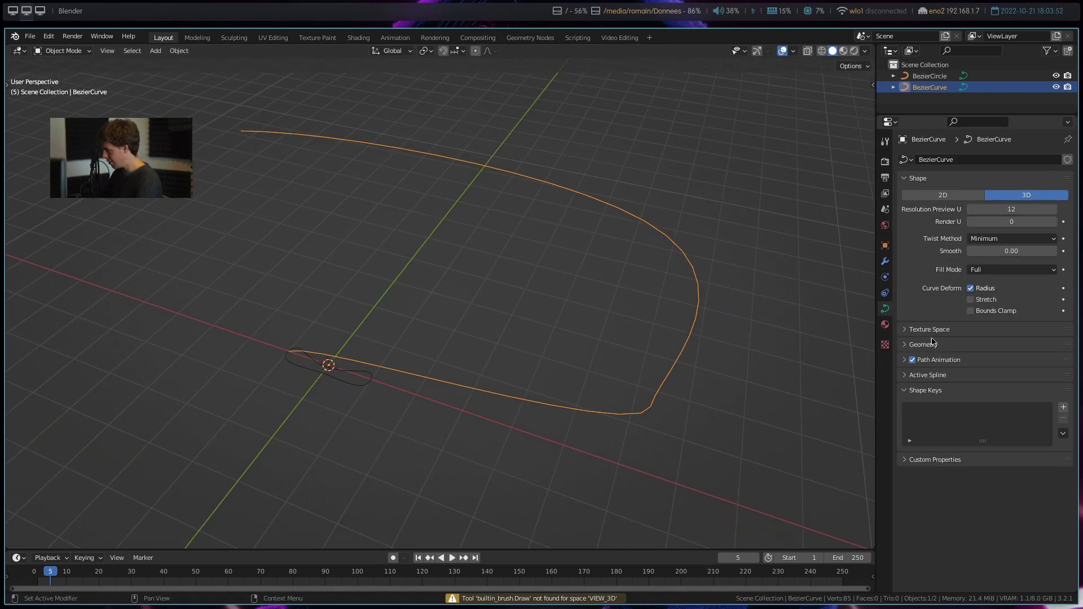
click(923, 344)
click(987, 447)
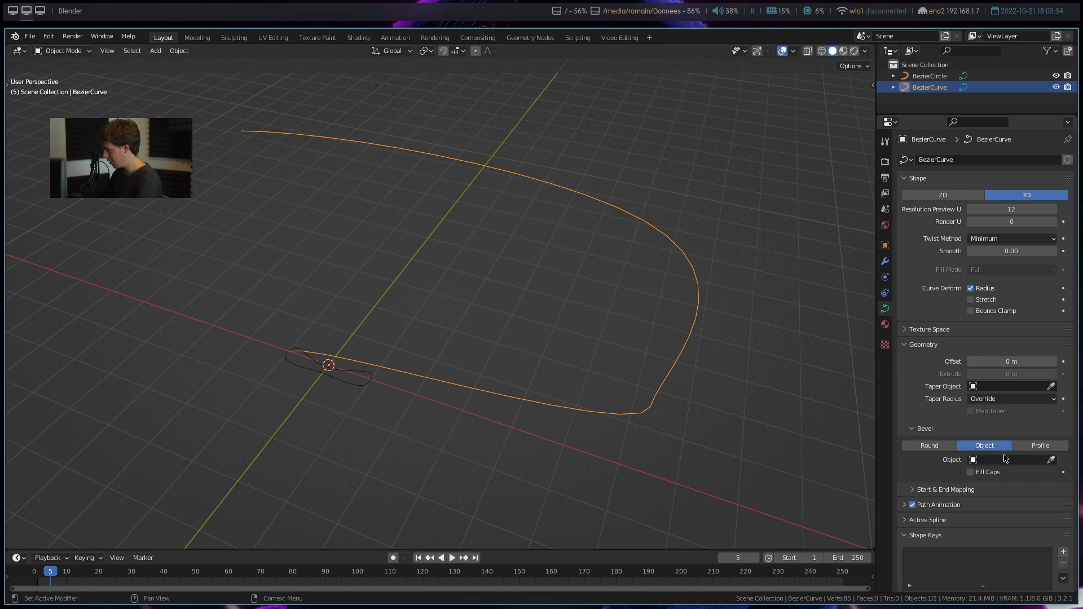
- Use BezierCircle as the bevel profile and scale the circle down to thin the tube
click(1014, 465)
click(988, 477)
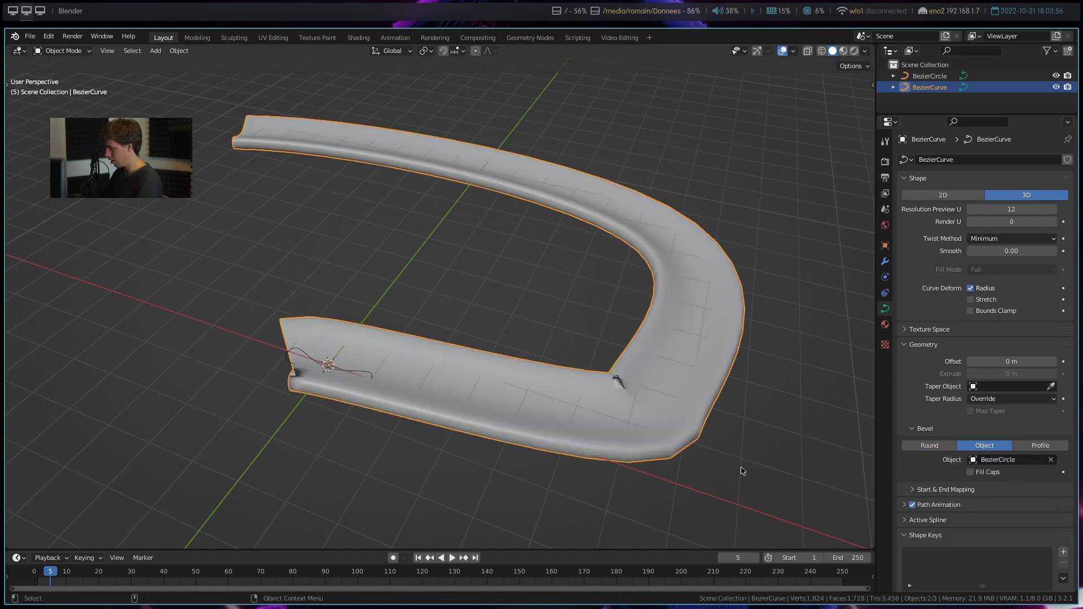
middle_drag(762, 434, 582, 387)
click(524, 346)
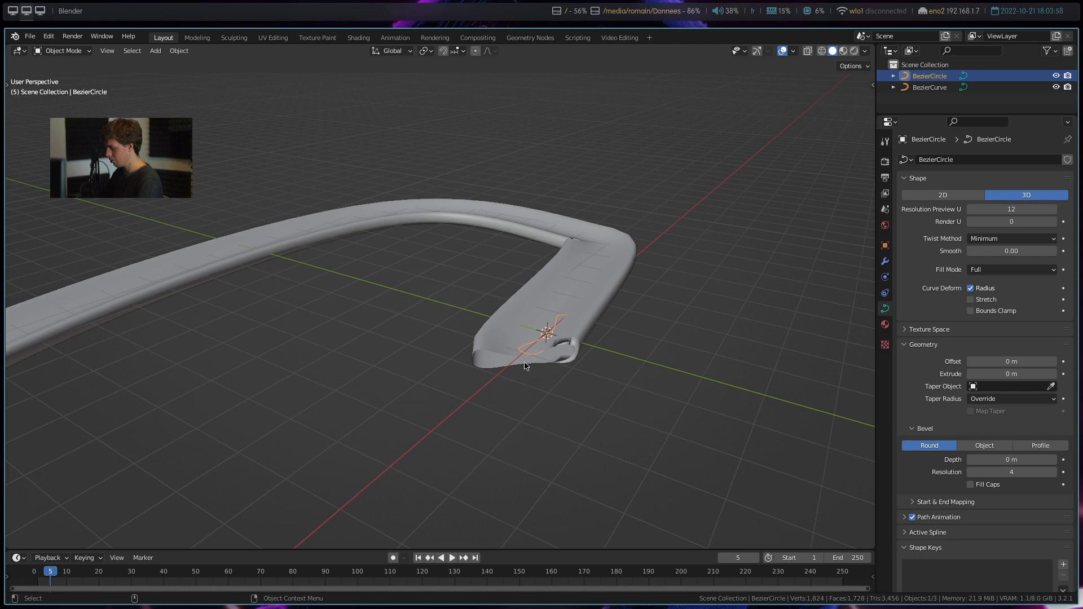
key(g)
key(s)
click(490, 472)
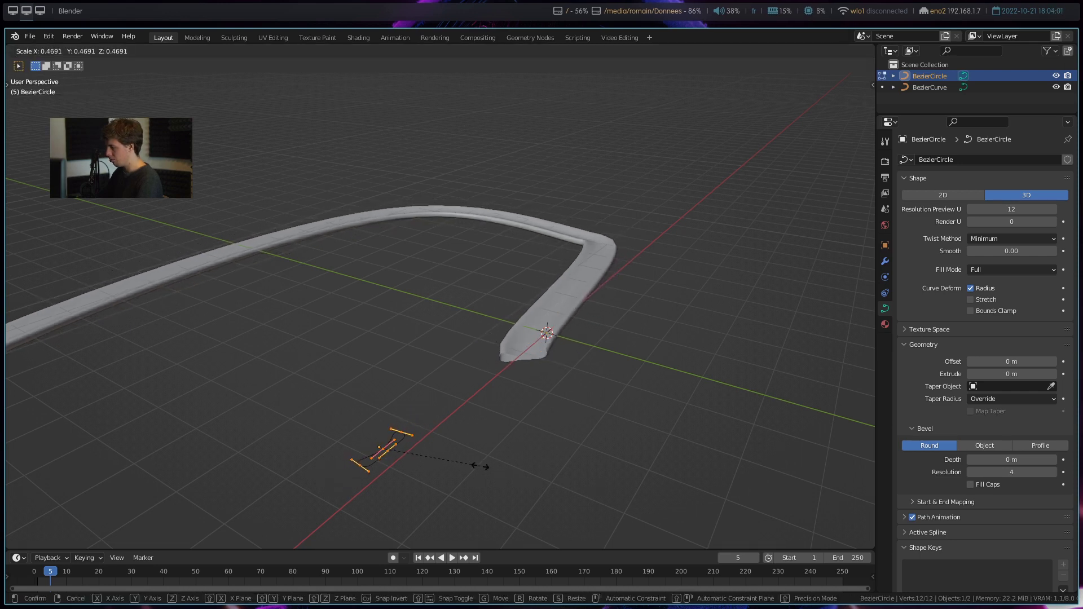
- Inspect the thin tube, then close the file without saving
middle_drag(491, 472, 502, 442)
key(Tab)
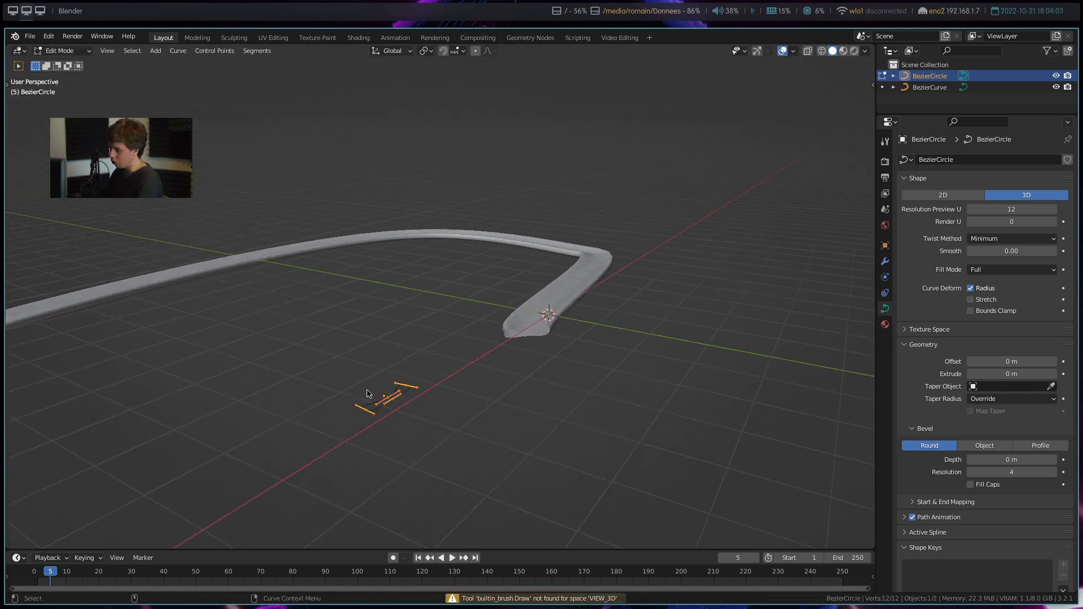
key(Tab)
mouse_move(367, 393)
middle_down()
mouse_move(559, 340)
mouse_move(509, 327)
mouse_move(338, 334)
mouse_move(399, 348)
middle_up()
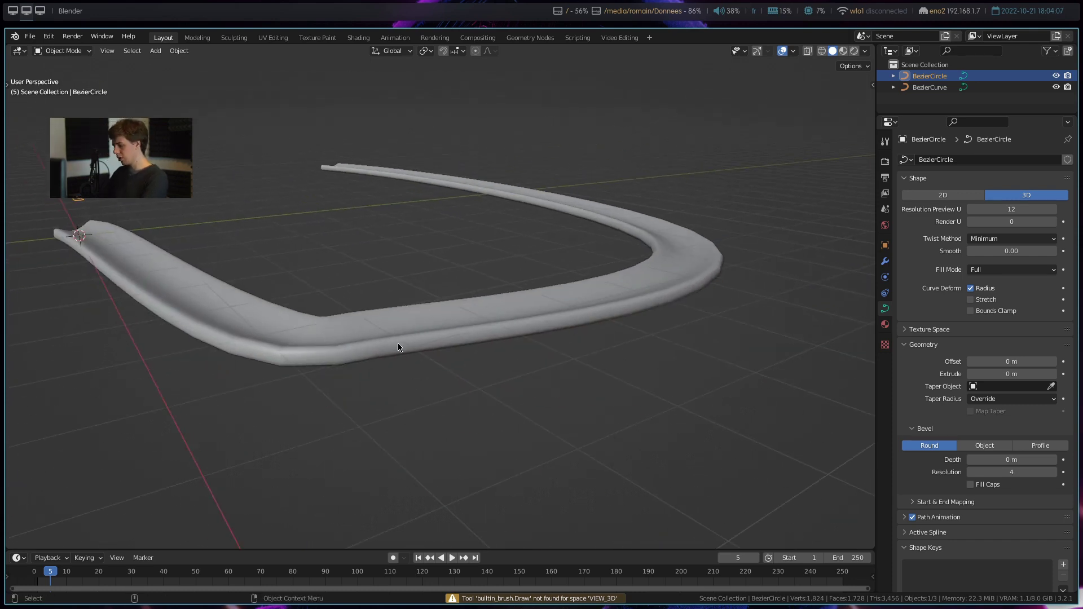
key(ctrl+q)
click(484, 334)
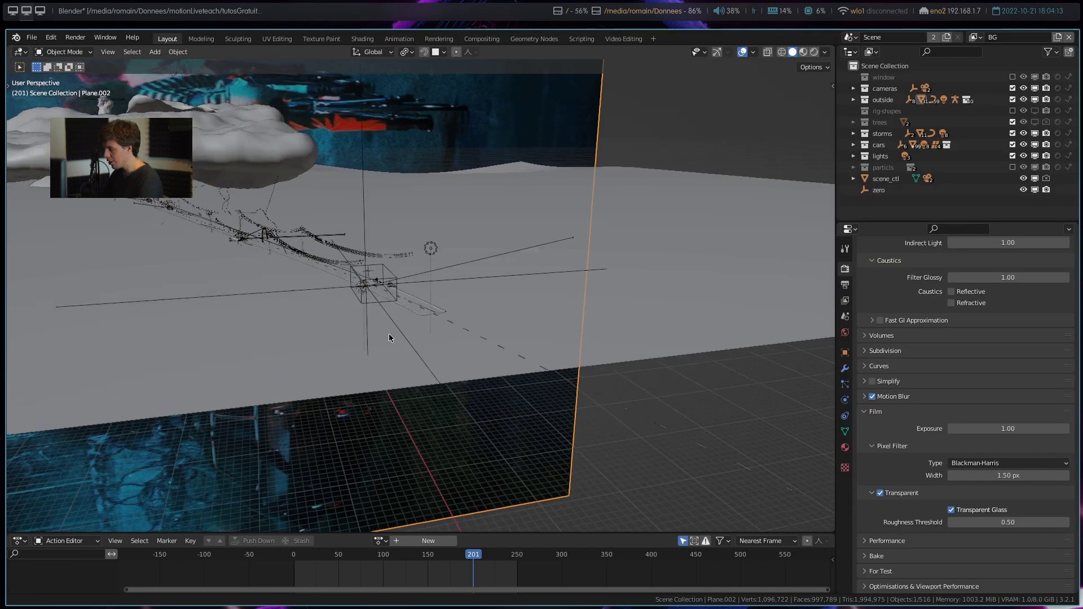
- Select the road-ticks object and show its Array and Curve modifiers
mouse_move(388, 333)
middle_down()
mouse_move(422, 333)
mouse_move(306, 328)
mouse_move(379, 368)
middle_up()
click(286, 337)
click(387, 363)
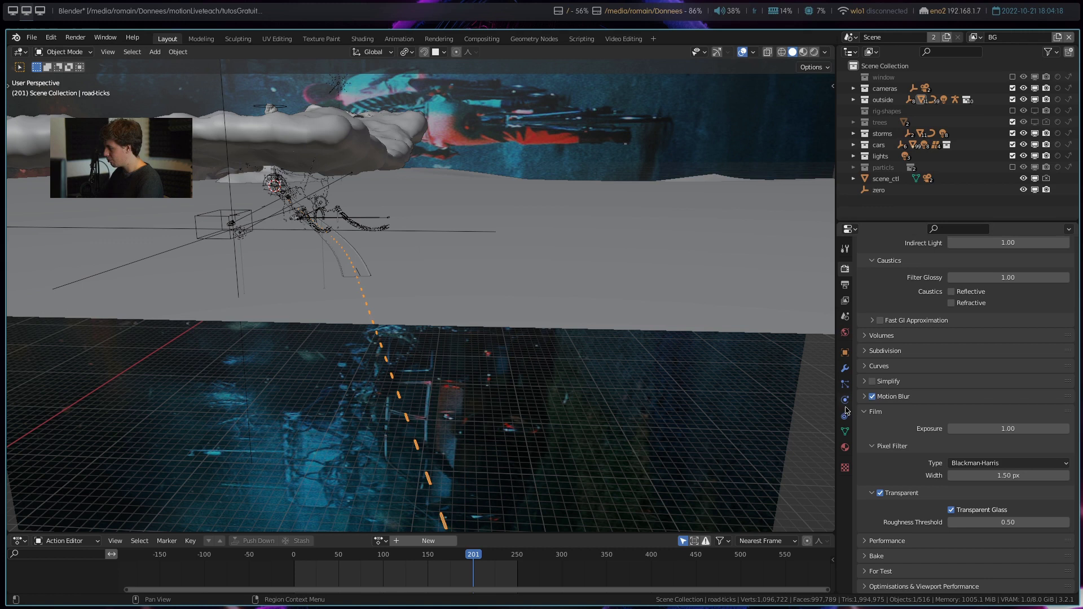
click(845, 368)
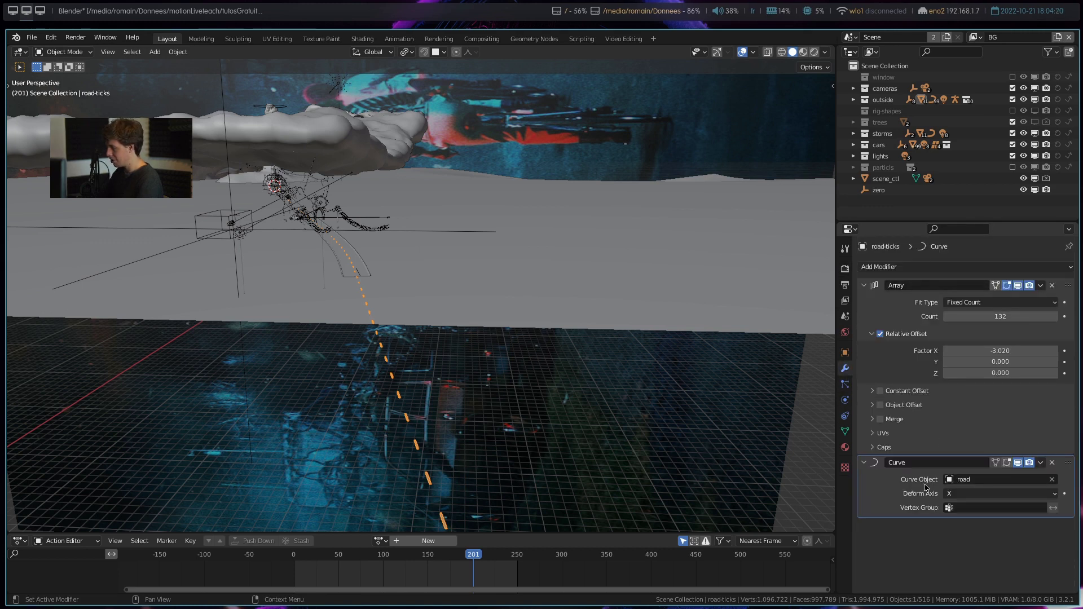
mouse_move(397, 231)
middle_down()
mouse_move(346, 280)
mouse_move(368, 298)
mouse_move(346, 295)
mouse_move(490, 307)
mouse_move(420, 289)
middle_up()
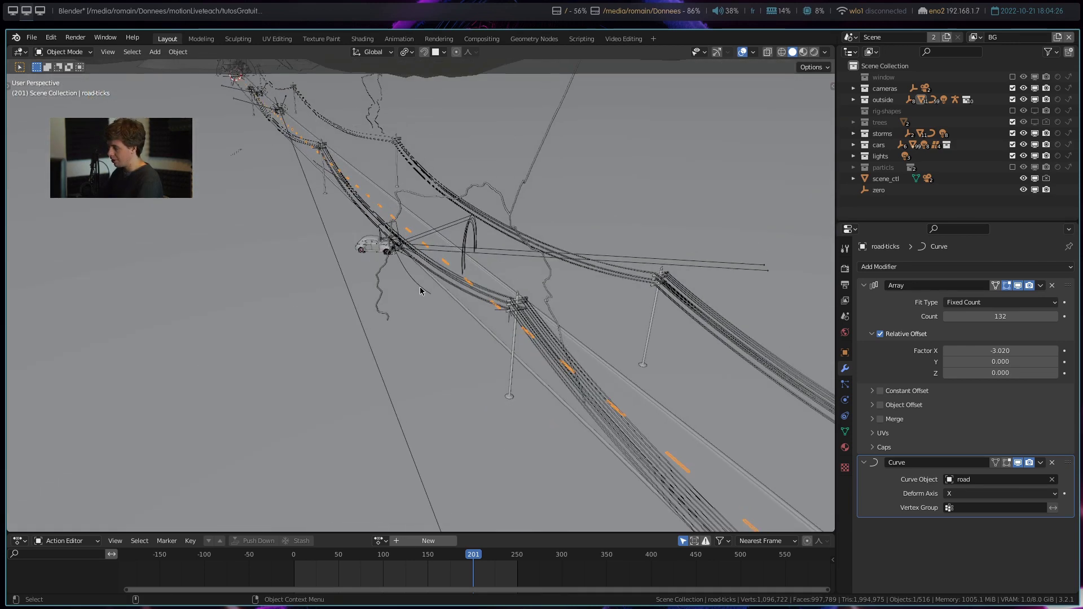
- View the camera shot at frames 37 and 107, then select cloud-bg
key(KP_0)
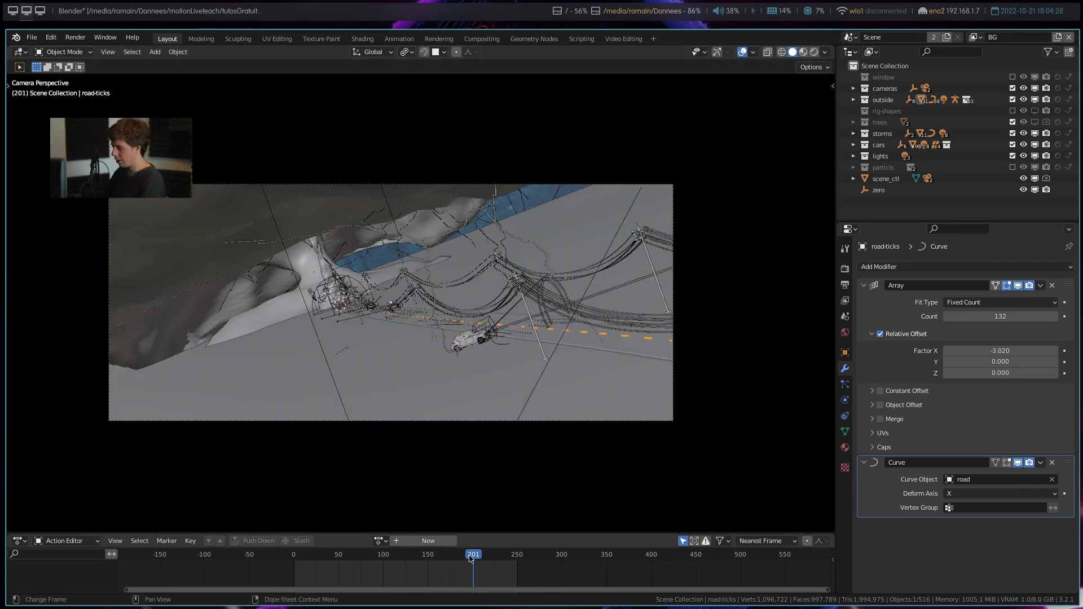
key(Left)
click(314, 560)
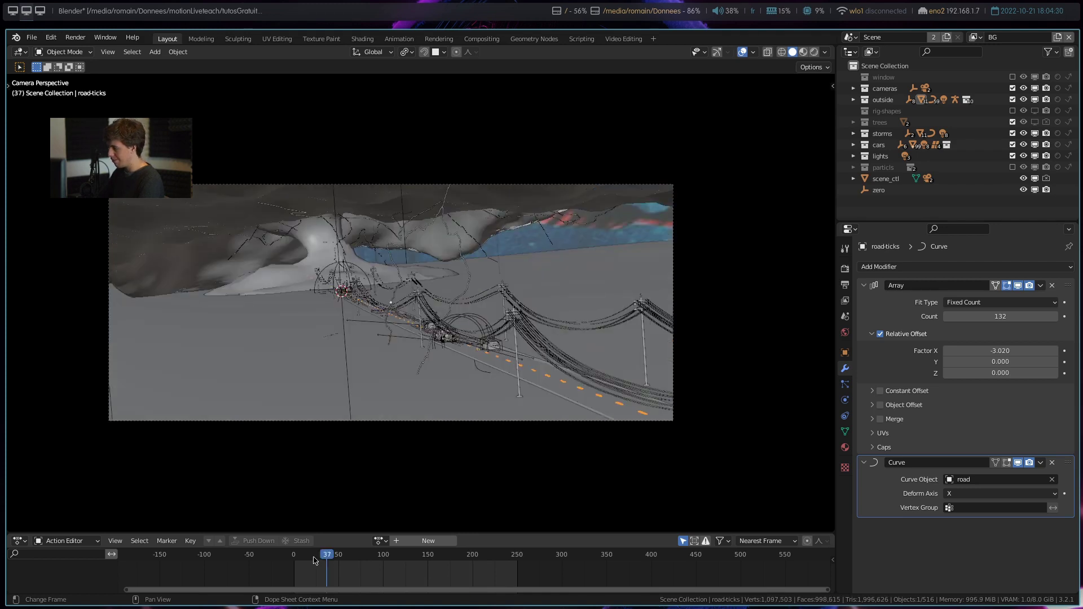
click(390, 559)
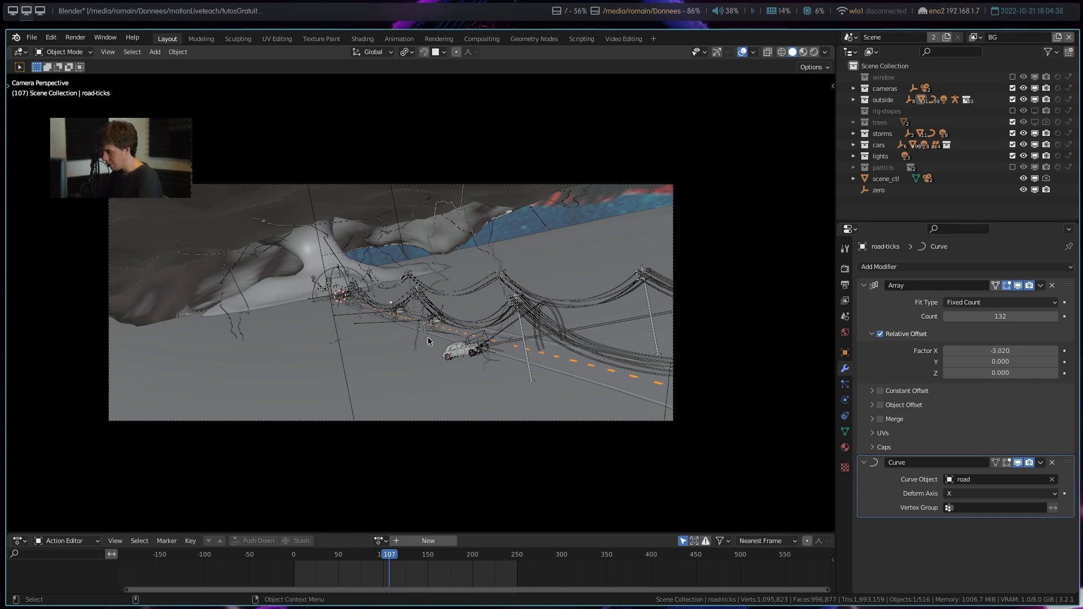
click(304, 275)
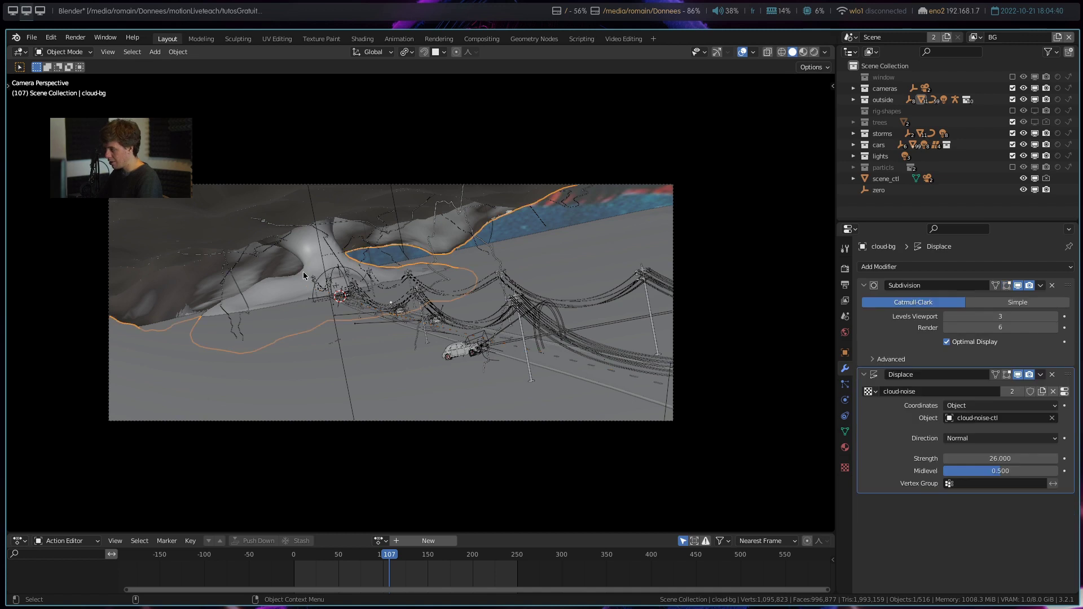
- Change cloud-bg's viewport subdivision level, then select the lightning bolt at frame 27
click(988, 316)
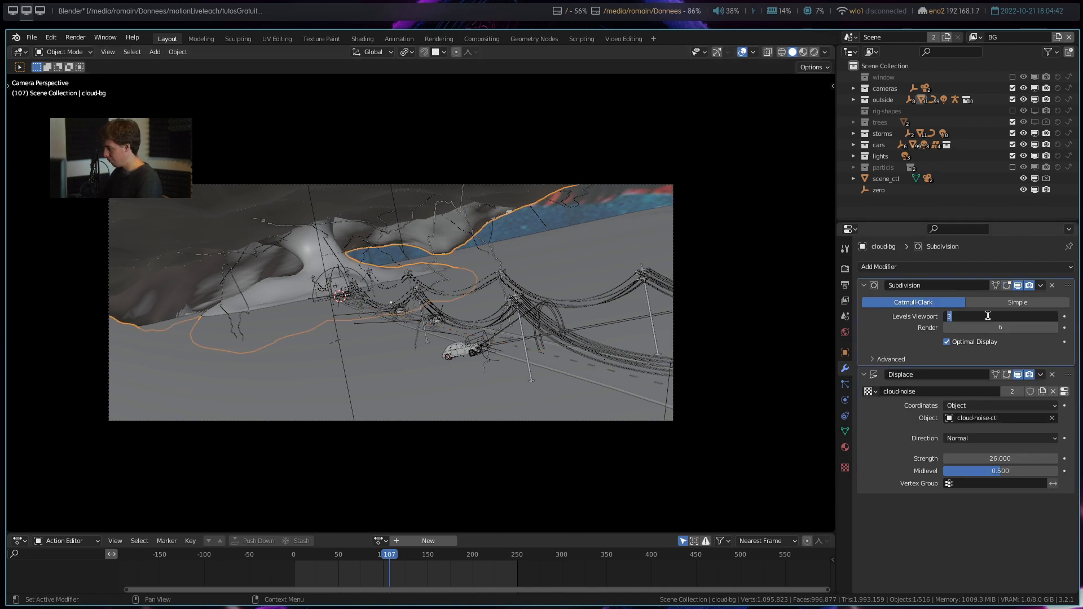
text(5)
key(Return)
click(432, 238)
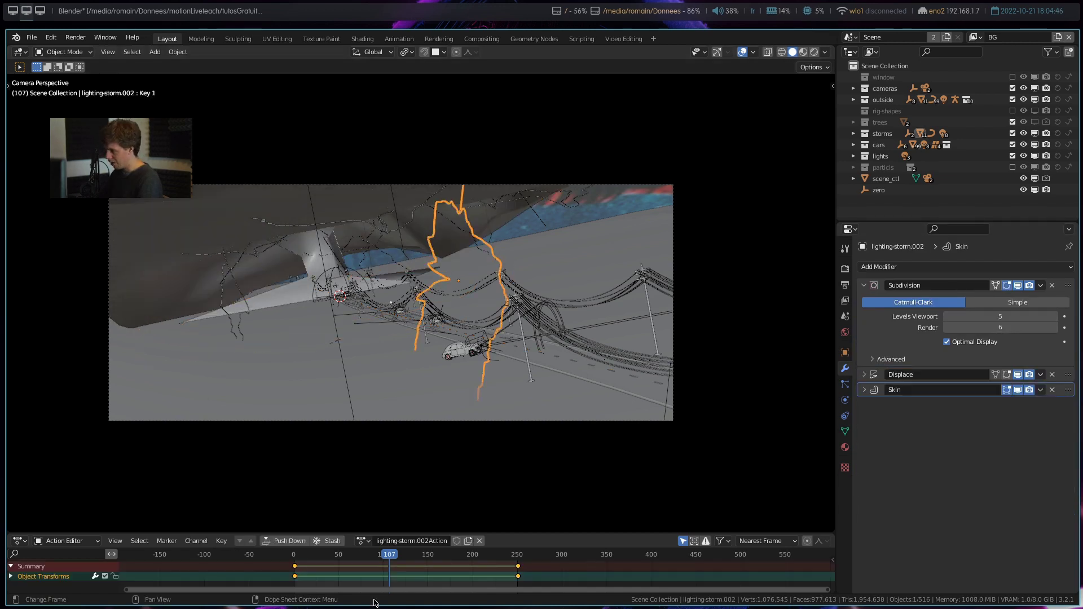
click(318, 559)
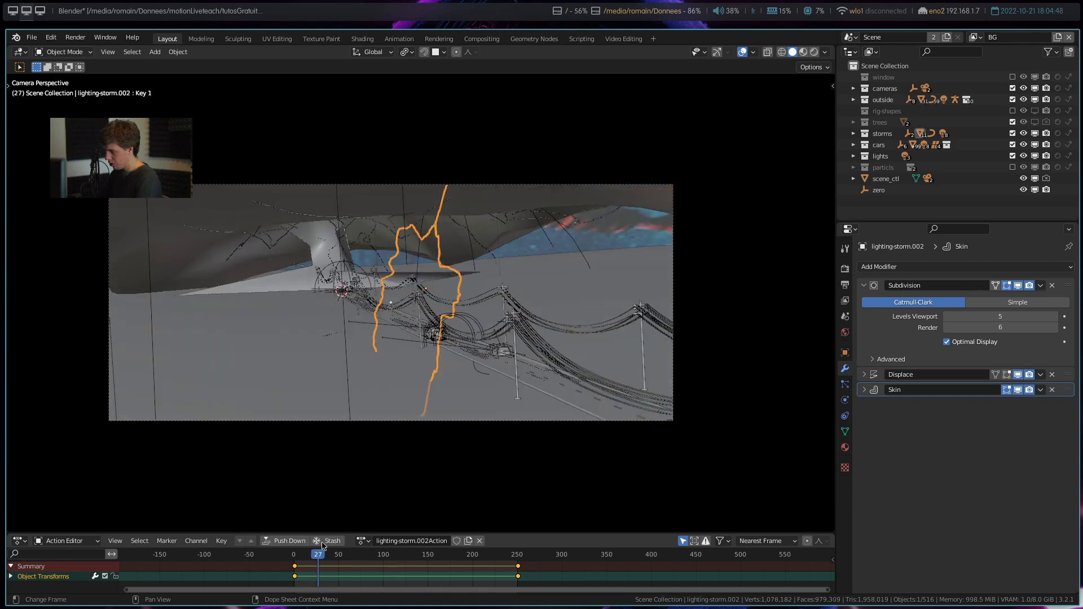
- Play and stop the lightning animation, then orbit out of camera view and reselect cloud-bg
key(space)
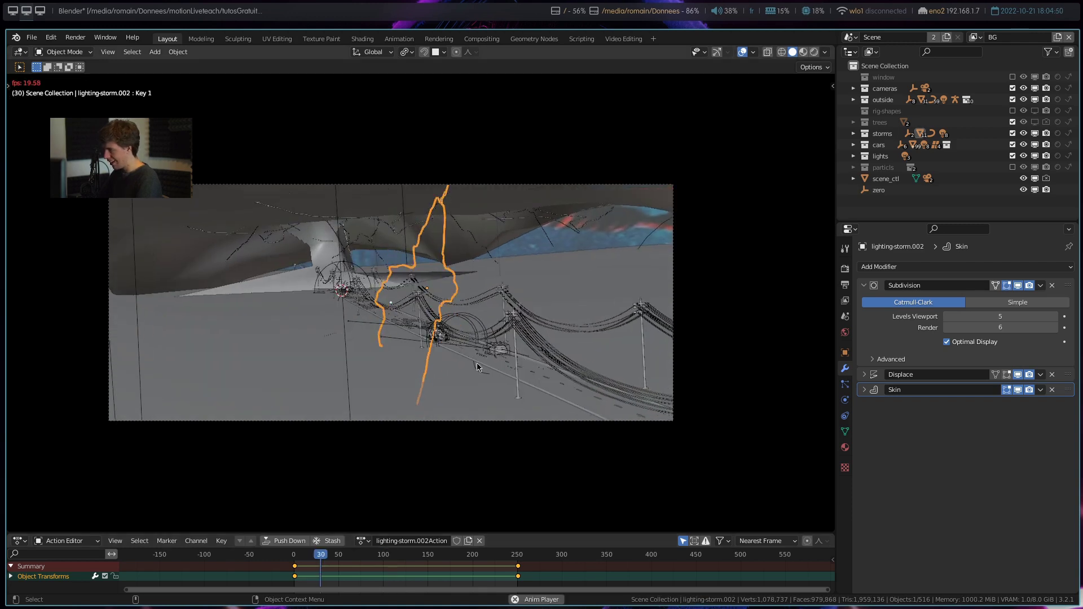
key(space)
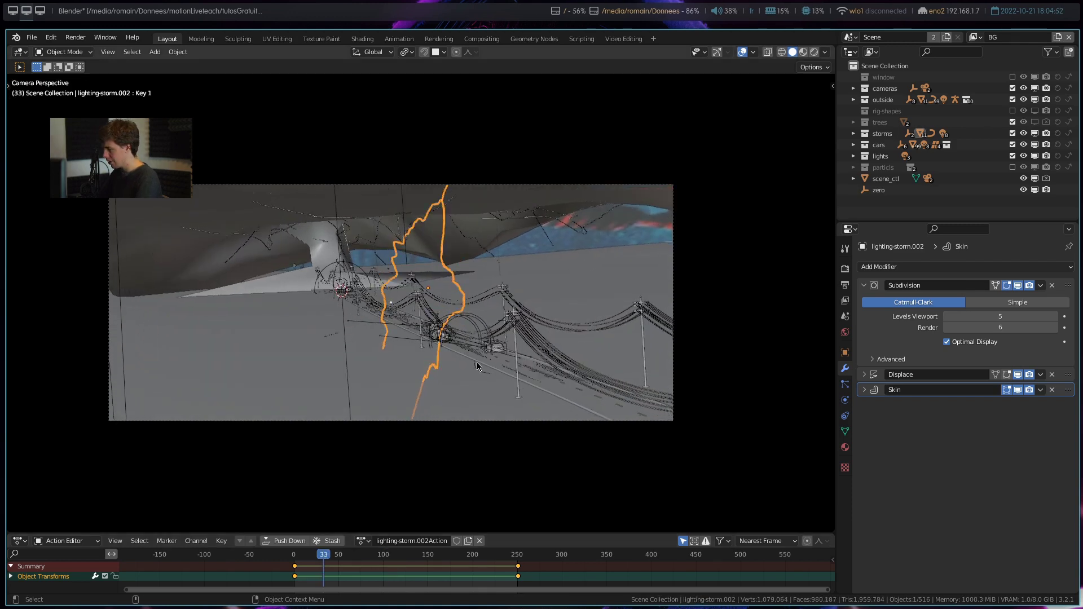
middle_drag(479, 365, 351, 275)
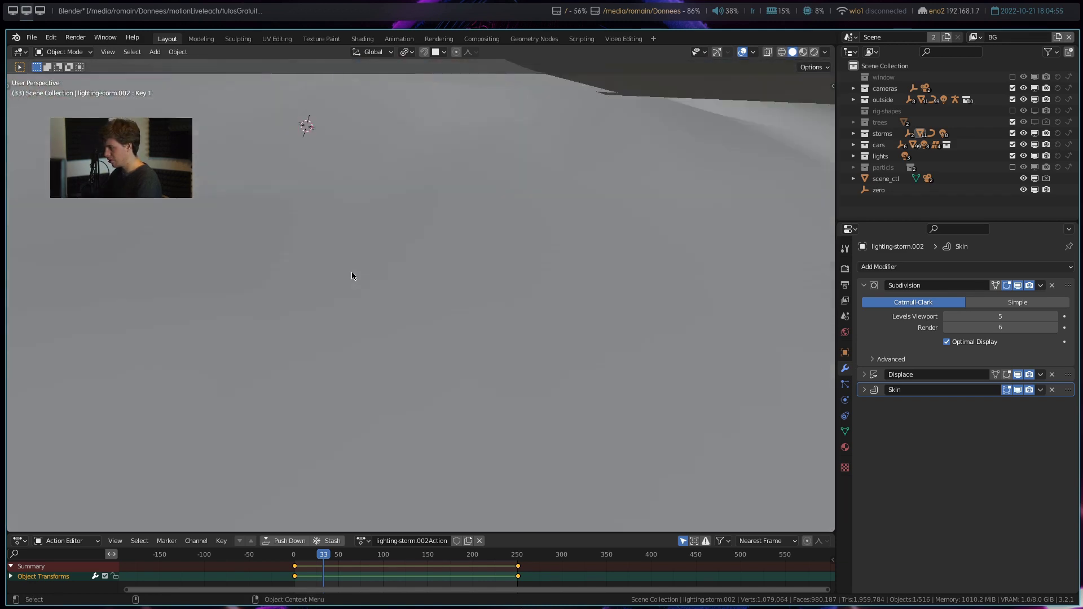
scroll(352, 275, down, 5)
middle_drag(356, 283, 494, 321)
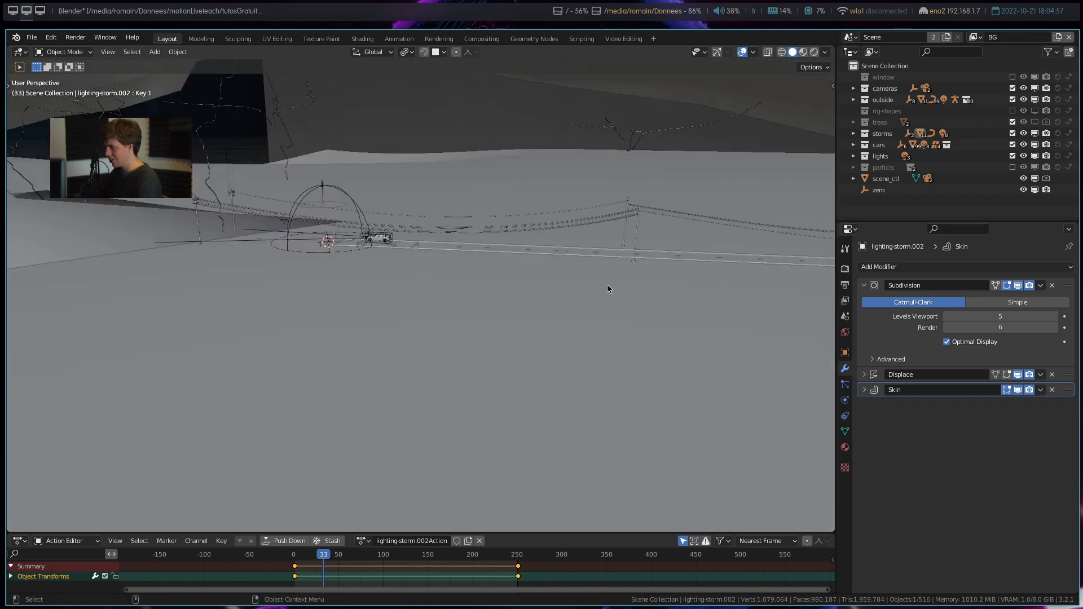
mouse_move(418, 271)
middle_down()
mouse_move(485, 323)
mouse_move(618, 246)
mouse_move(641, 262)
mouse_move(532, 263)
mouse_move(529, 283)
mouse_move(398, 273)
middle_up()
click(399, 273)
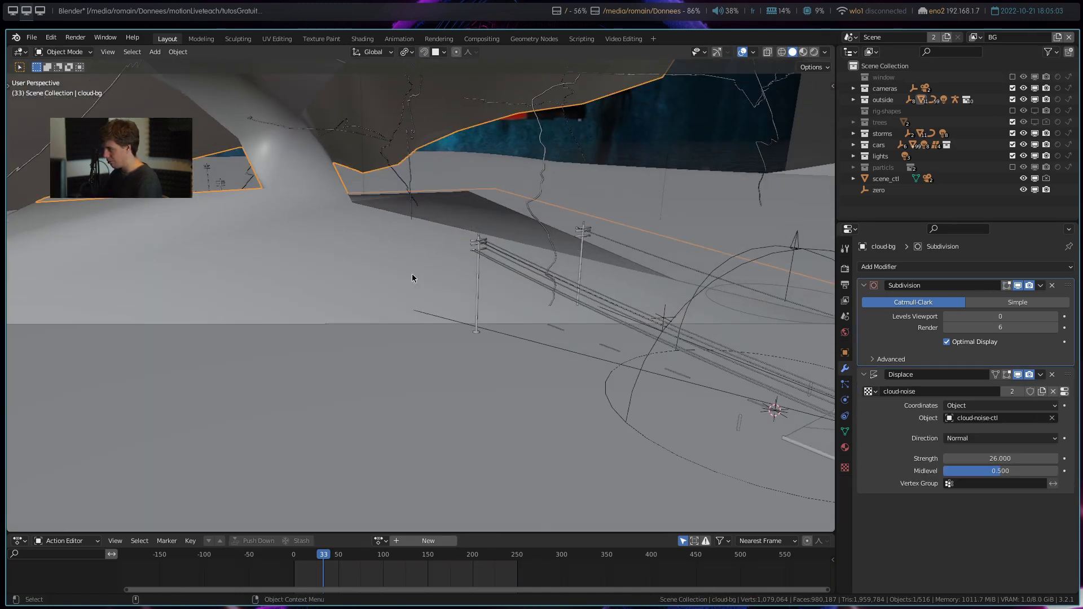
- Raise cloud-bg's viewport subdivision to 2 and select particls-emitters in the outside collection
drag(995, 322, 1015, 322)
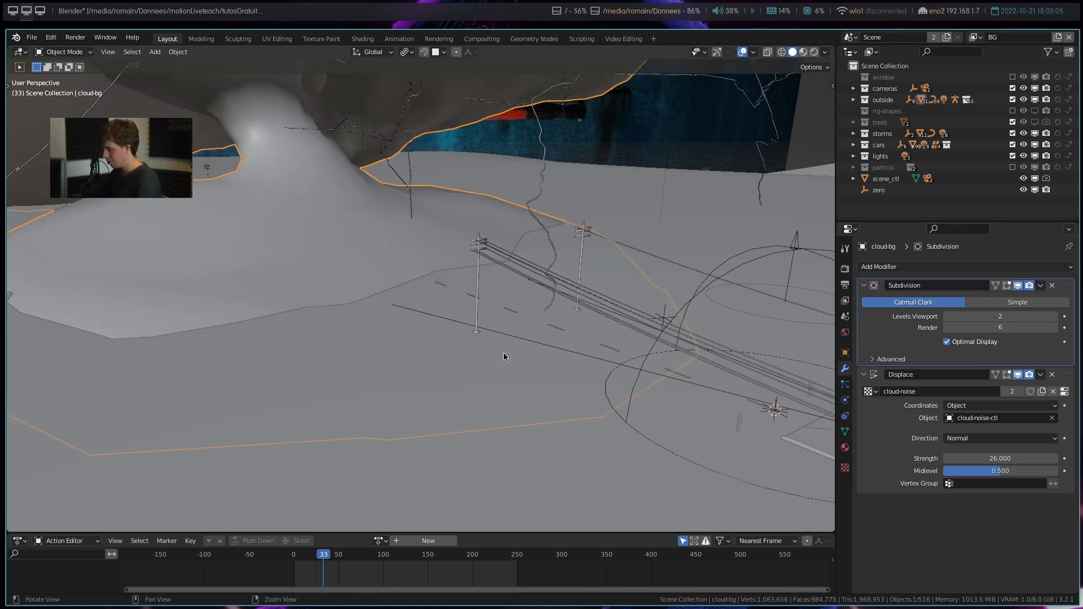
middle_drag(588, 348, 682, 333)
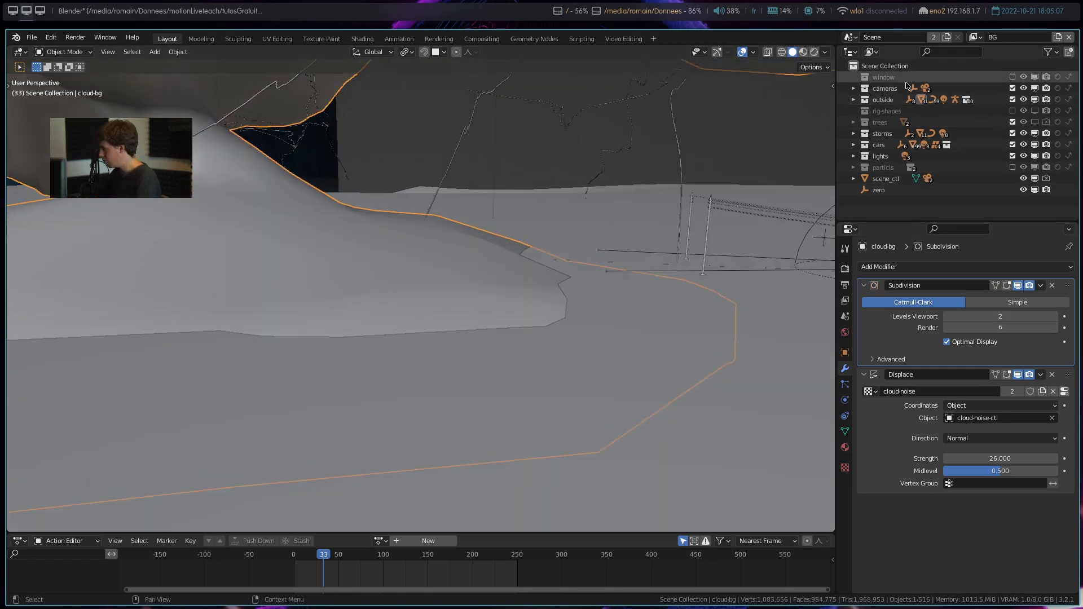
click(853, 99)
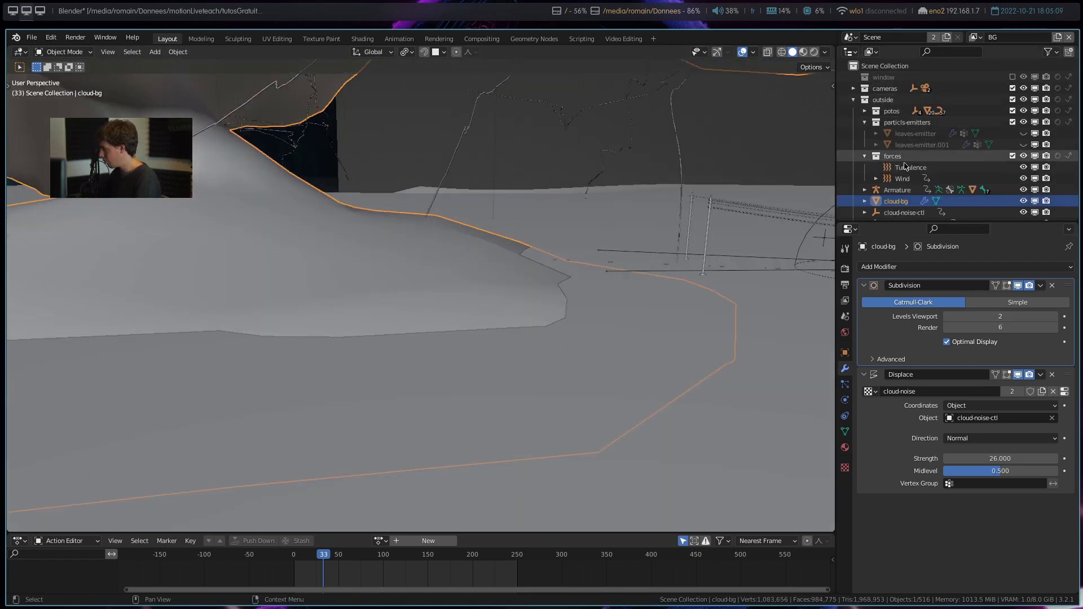
click(906, 123)
- Inspect the leaves-emitter planes and their modifiers, then exclude the particls-emitters collection
drag(1023, 134, 1024, 145)
middle_drag(429, 242, 498, 229)
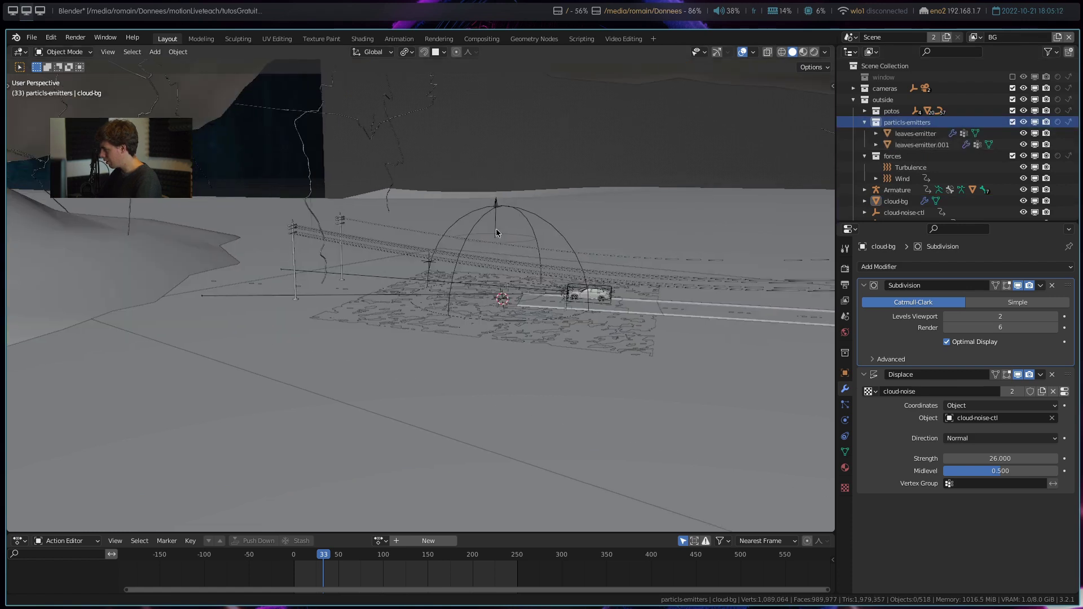
click(679, 377)
click(966, 145)
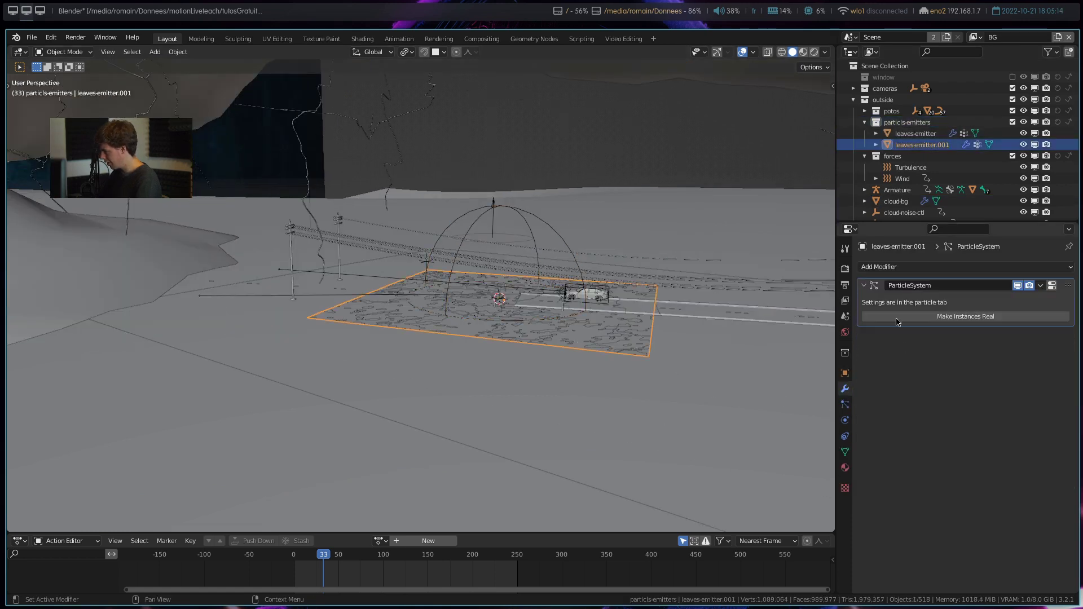
click(916, 134)
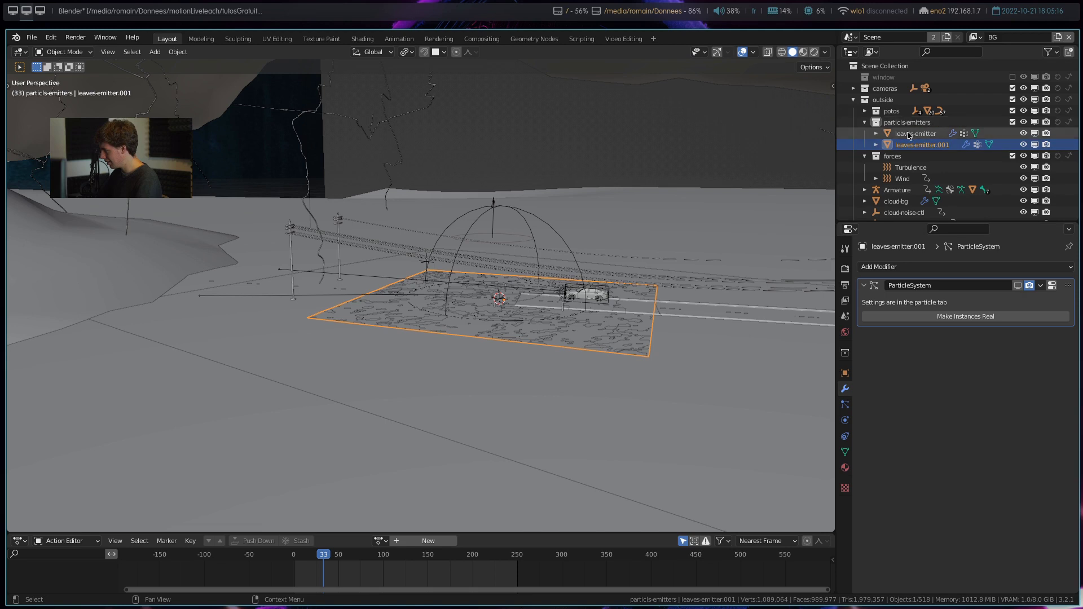
middle_drag(638, 327, 646, 338)
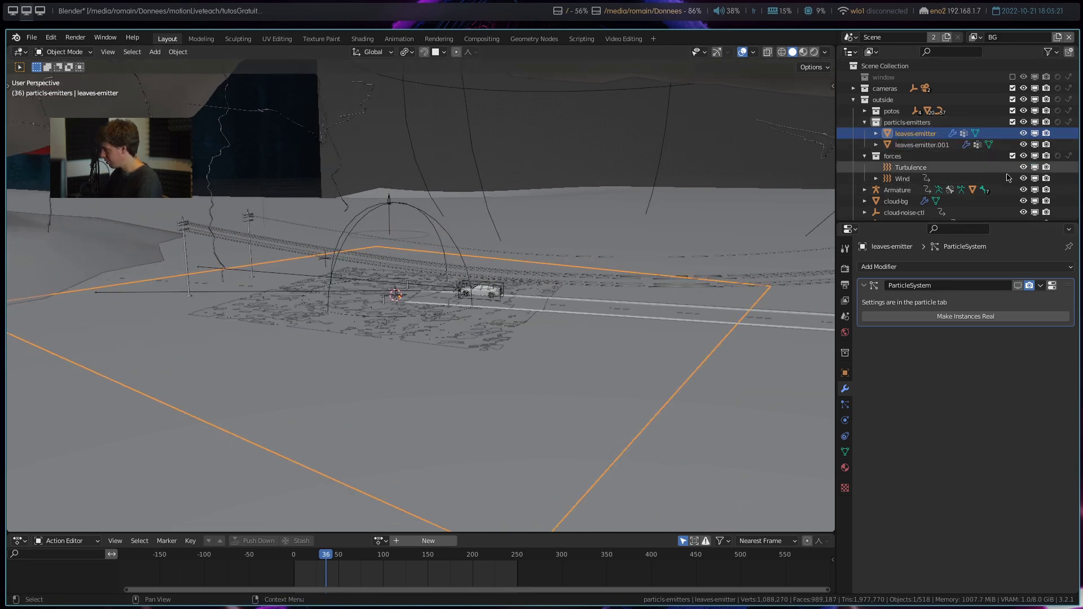
key(ctrl+z)
key(ctrl+z)
key(ctrl+z)
middle_drag(717, 210, 647, 208)
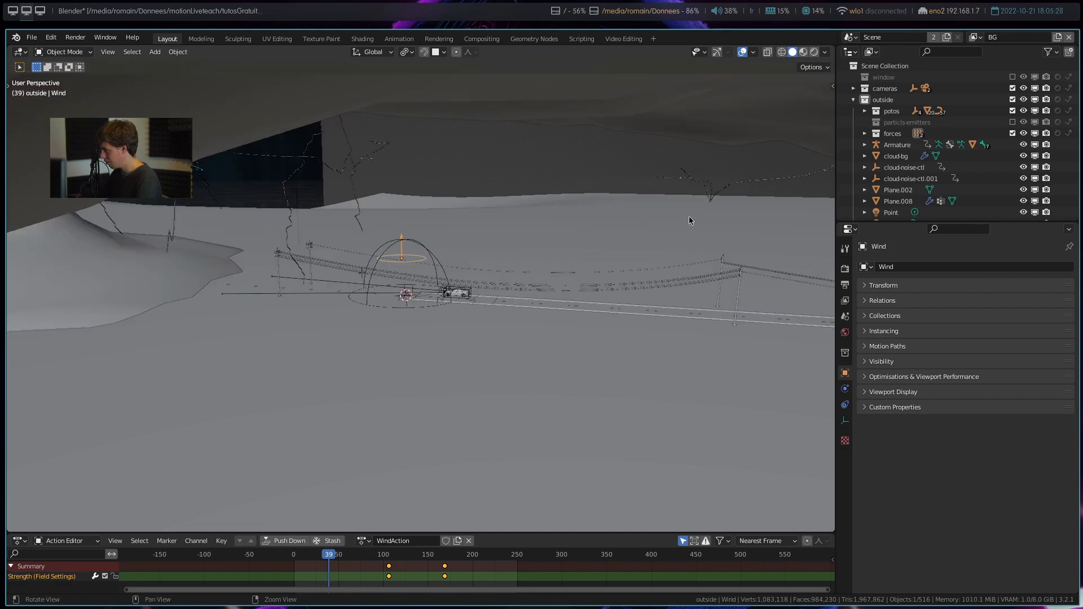
- Undo the collection changes, then select and frame the car c_car.002
drag(959, 223, 959, 440)
key(ctrl+z)
key(ctrl+z)
mouse_move(553, 233)
middle_down()
mouse_move(422, 283)
mouse_move(586, 298)
middle_up()
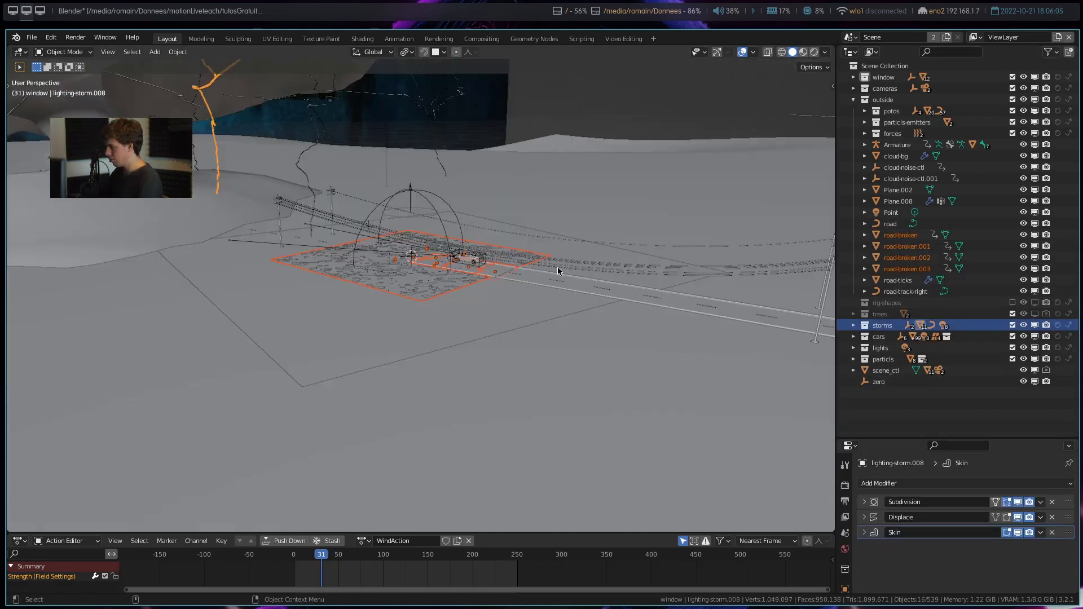
mouse_move(586, 298)
middle_down()
mouse_move(374, 236)
mouse_move(412, 255)
middle_up()
click(501, 279)
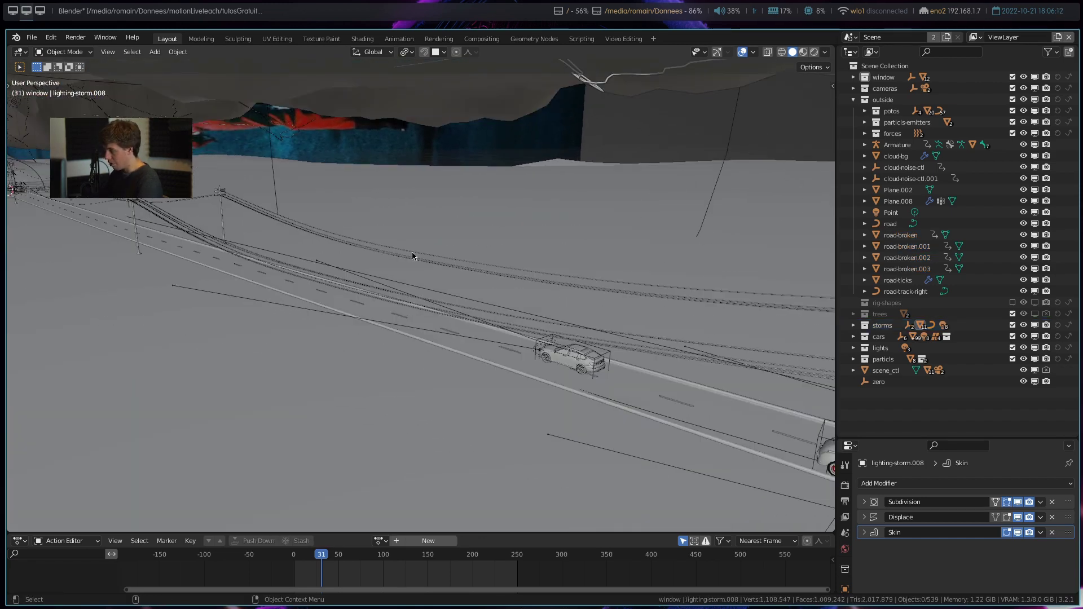
click(603, 347)
key(KP_Decimal)
mouse_move(594, 347)
middle_down()
mouse_move(482, 334)
mouse_move(536, 324)
middle_up()
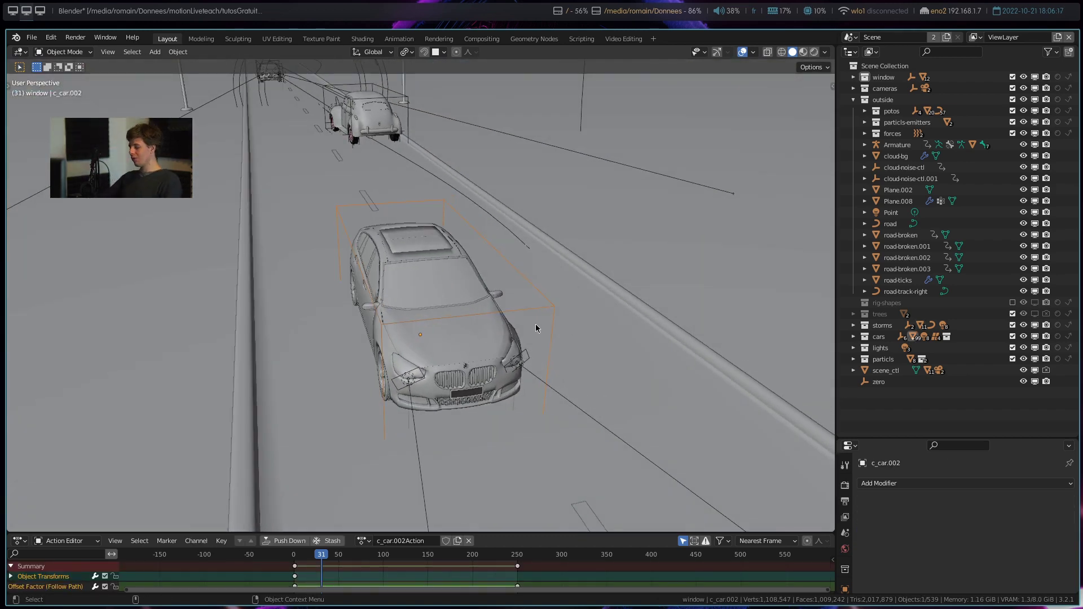
- Switch to the BG view layer and preview the camera shot at frame 127
key(KP_0)
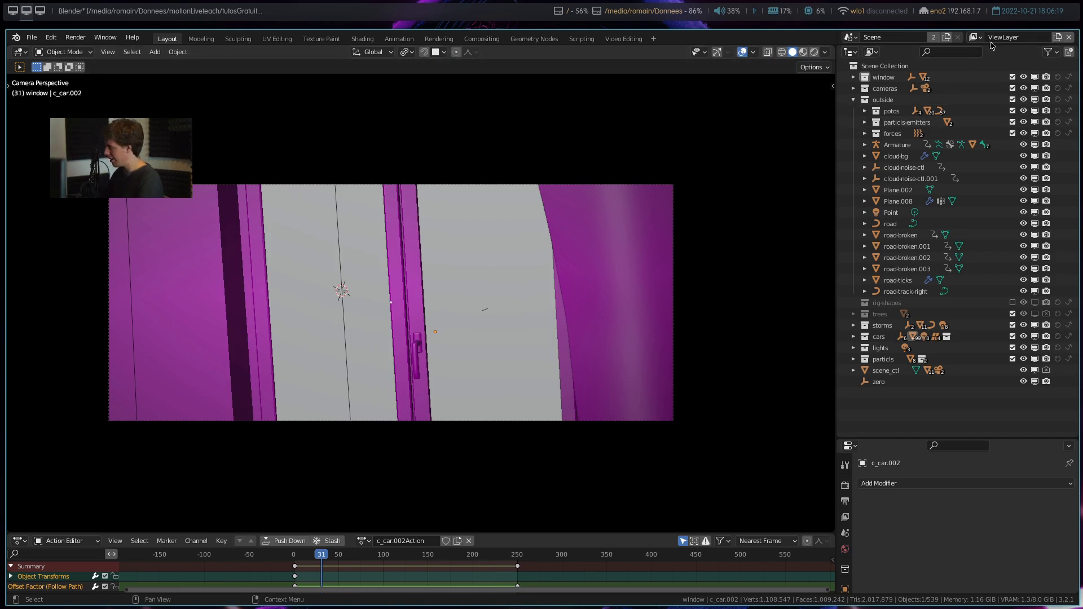
click(975, 37)
click(909, 56)
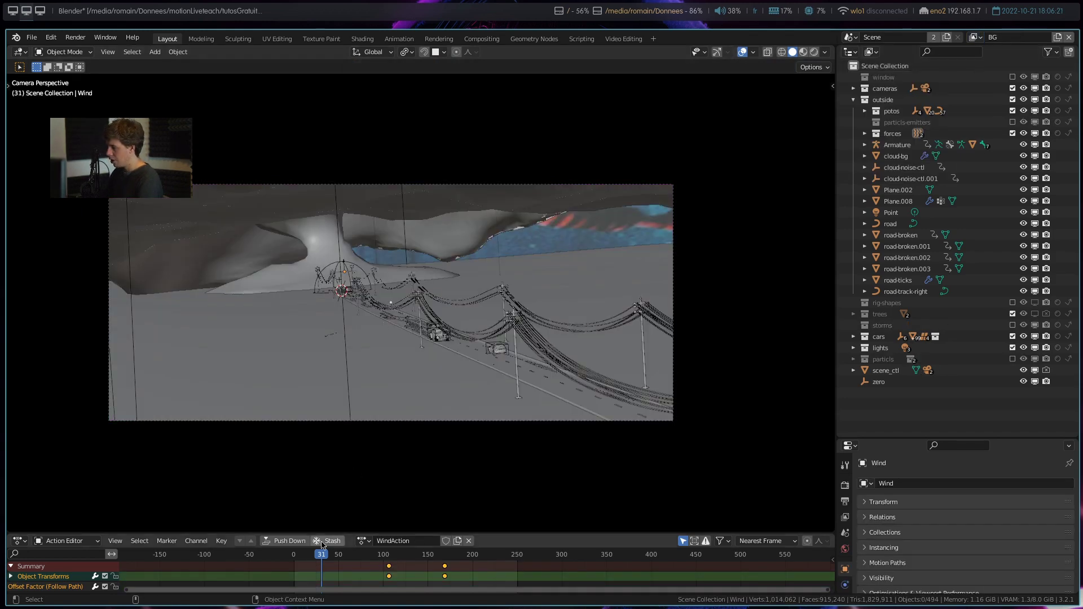
key(space)
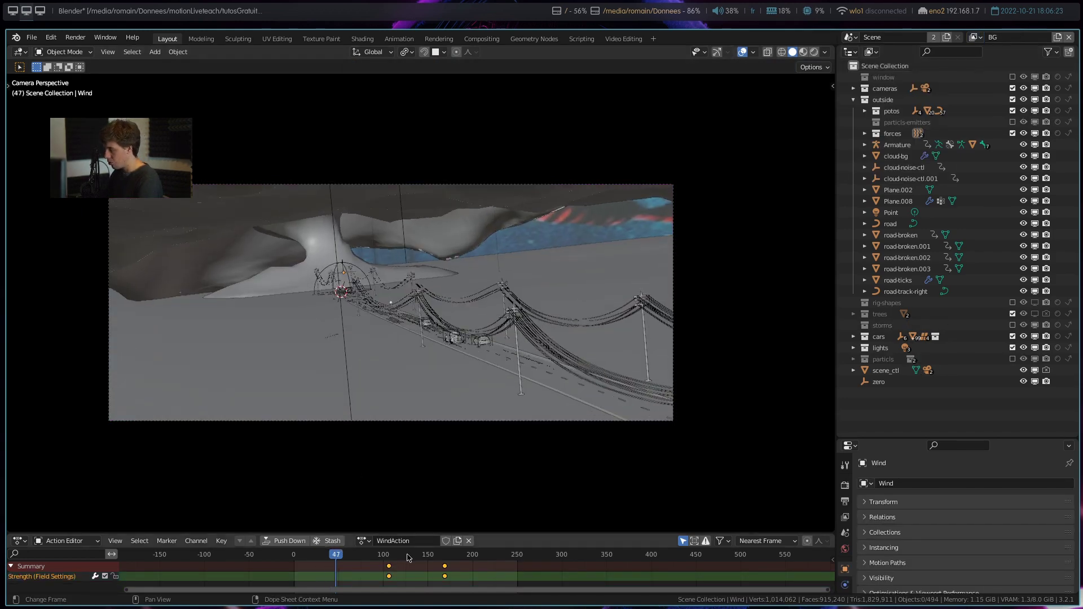
click(409, 557)
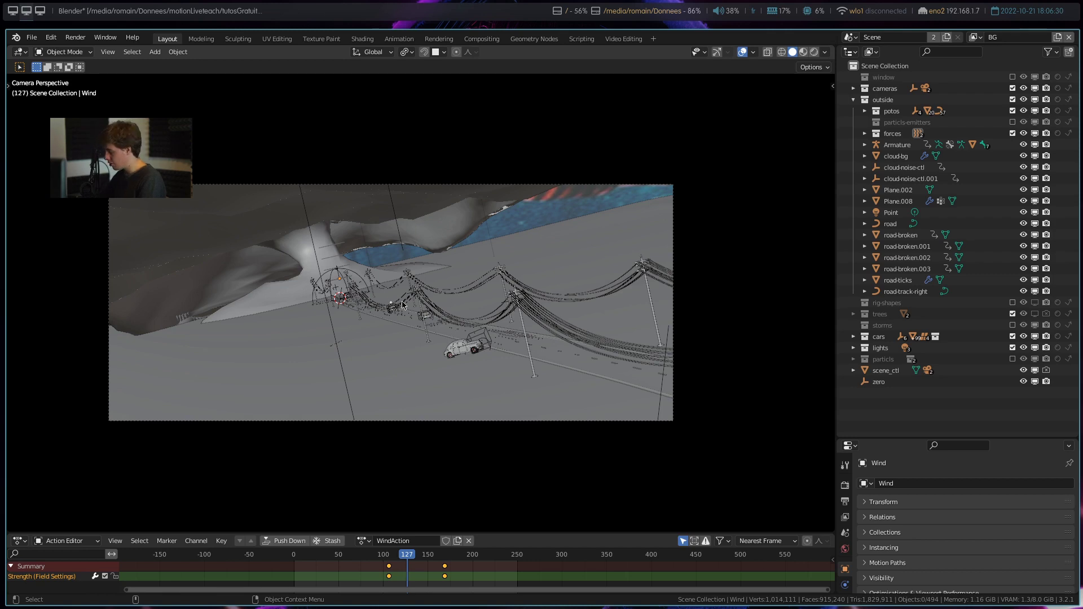
key(KP_0)
mouse_move(410, 308)
middle_down()
mouse_move(350, 307)
mouse_move(421, 300)
mouse_move(491, 314)
mouse_move(514, 300)
mouse_move(438, 299)
mouse_move(459, 298)
mouse_move(380, 327)
mouse_move(530, 314)
mouse_move(329, 283)
mouse_move(394, 228)
mouse_move(256, 251)
middle_up()
- Select and frame the car c_car.001, then look through the scene camera
click(343, 248)
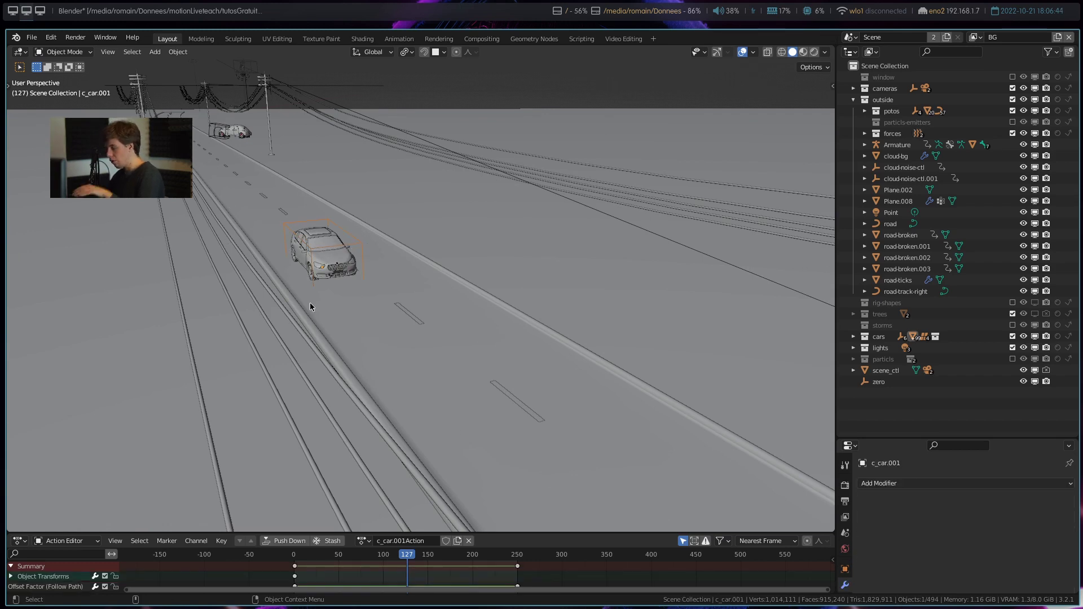
key(KP_Decimal)
scroll(440, 310, down, 5)
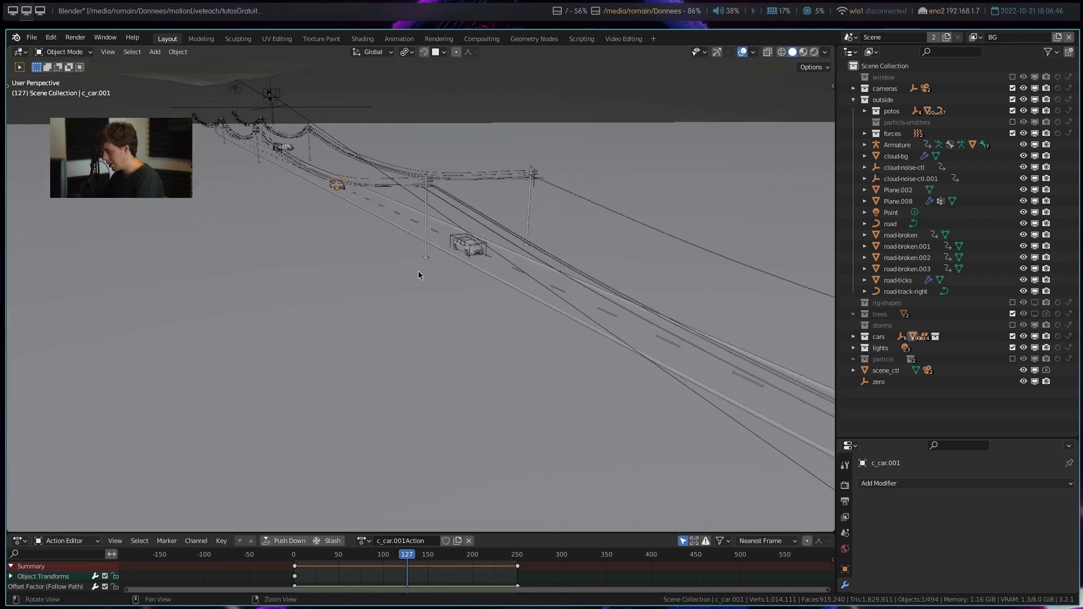
scroll(395, 282, down, 3)
scroll(389, 299, up, 4)
scroll(390, 308, up, 1)
mouse_move(384, 310)
middle_down()
mouse_move(392, 282)
mouse_move(467, 316)
middle_up()
key(KP_0)
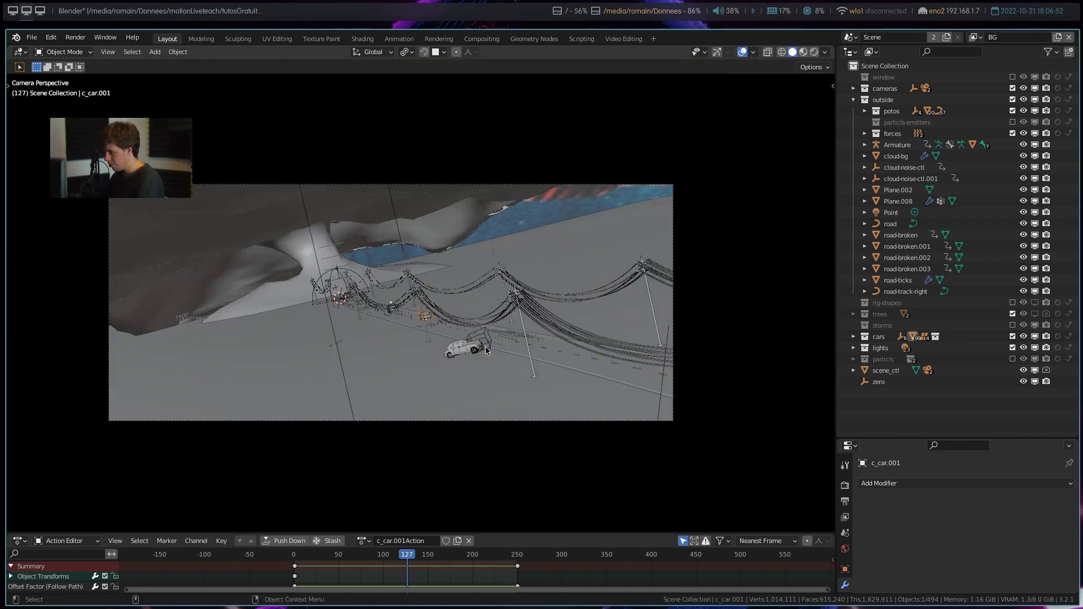
key(Escape)
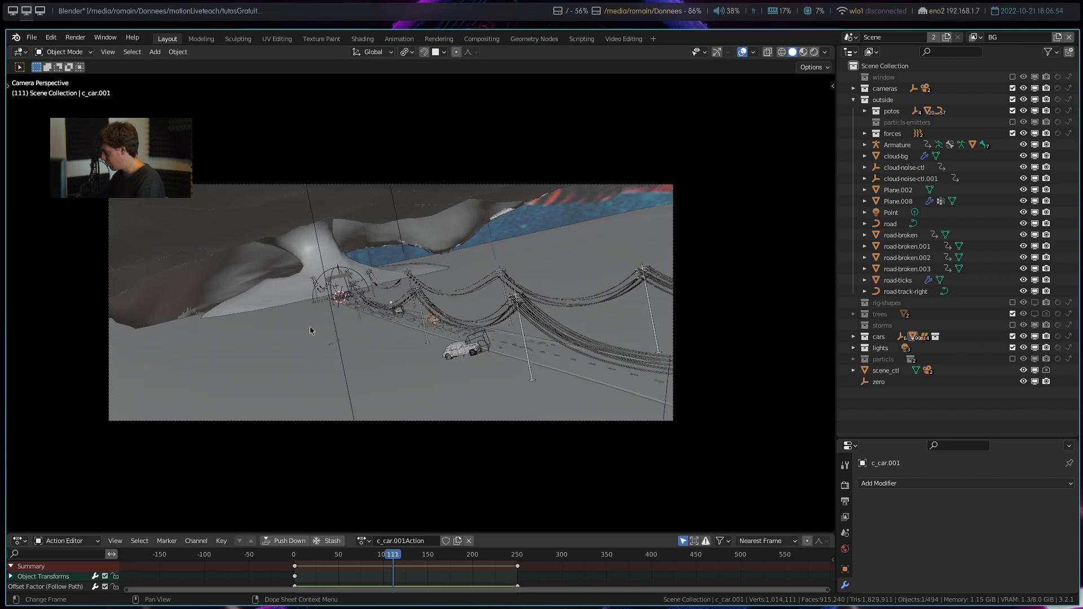
- Expand the potos collection and play the animation from frame 41, stopping at 78
click(864, 111)
scroll(931, 169, down, 5)
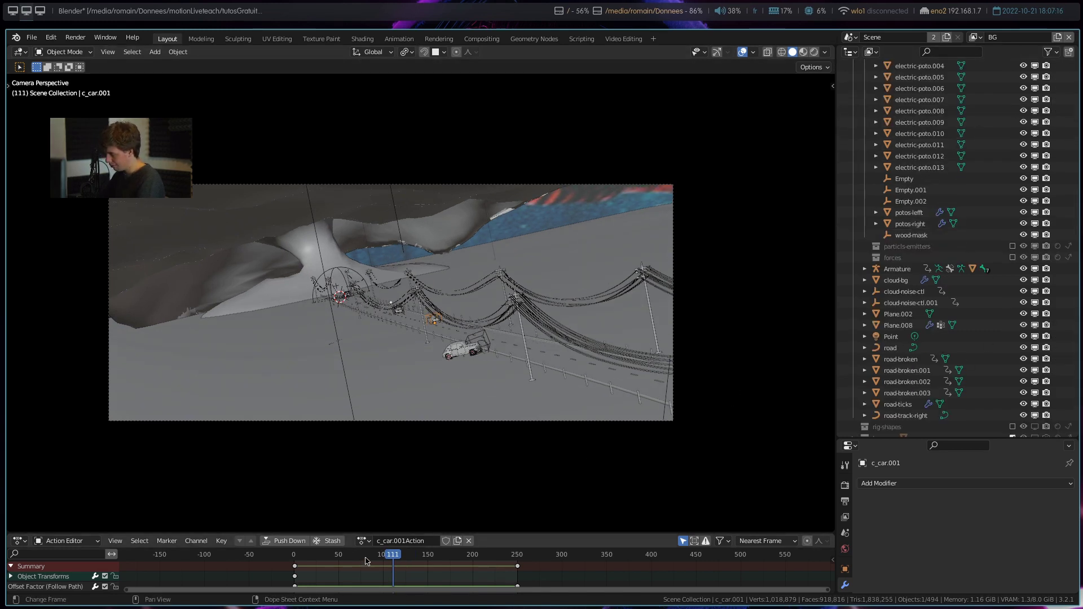
drag(366, 560, 330, 561)
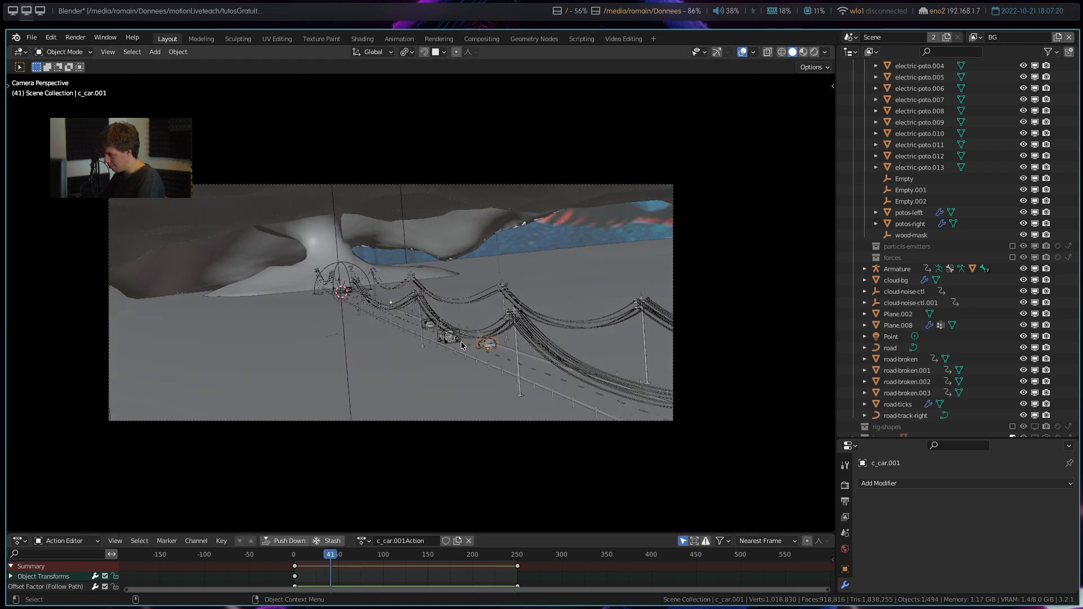
key(space)
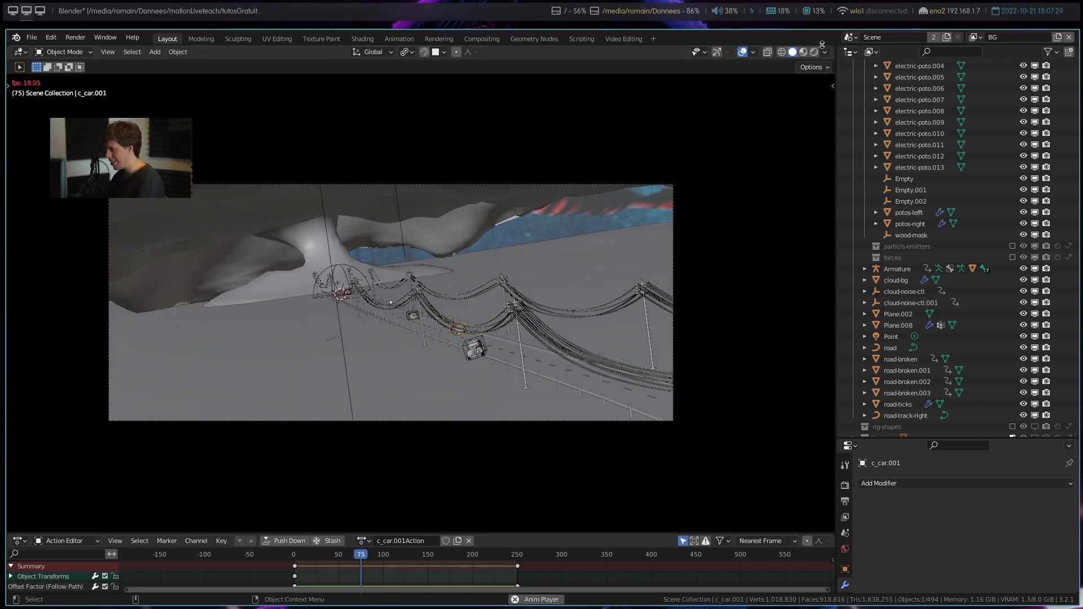
key(space)
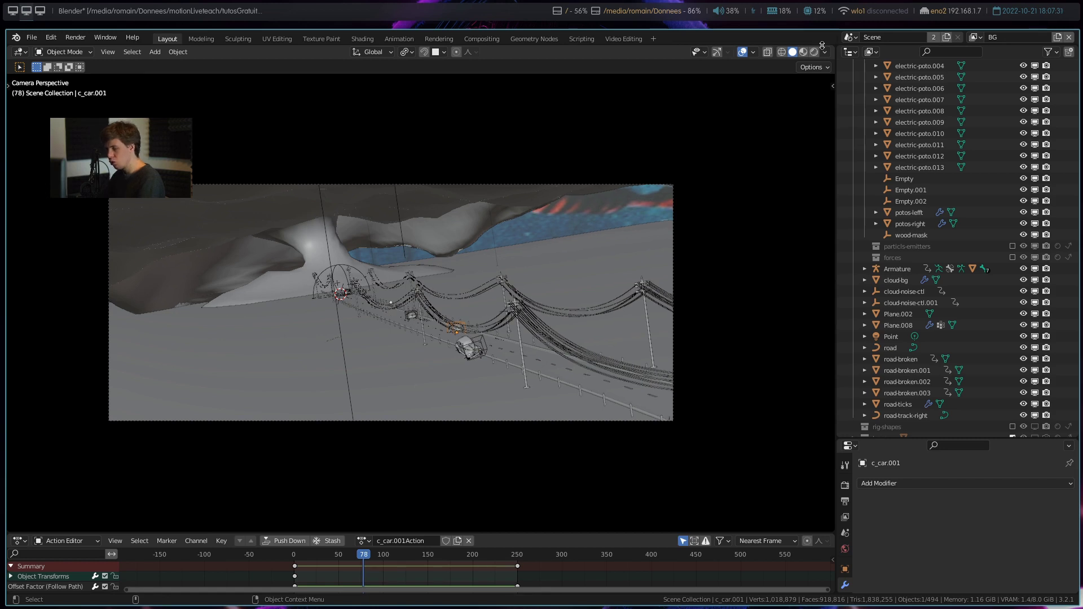
key(KP_0)
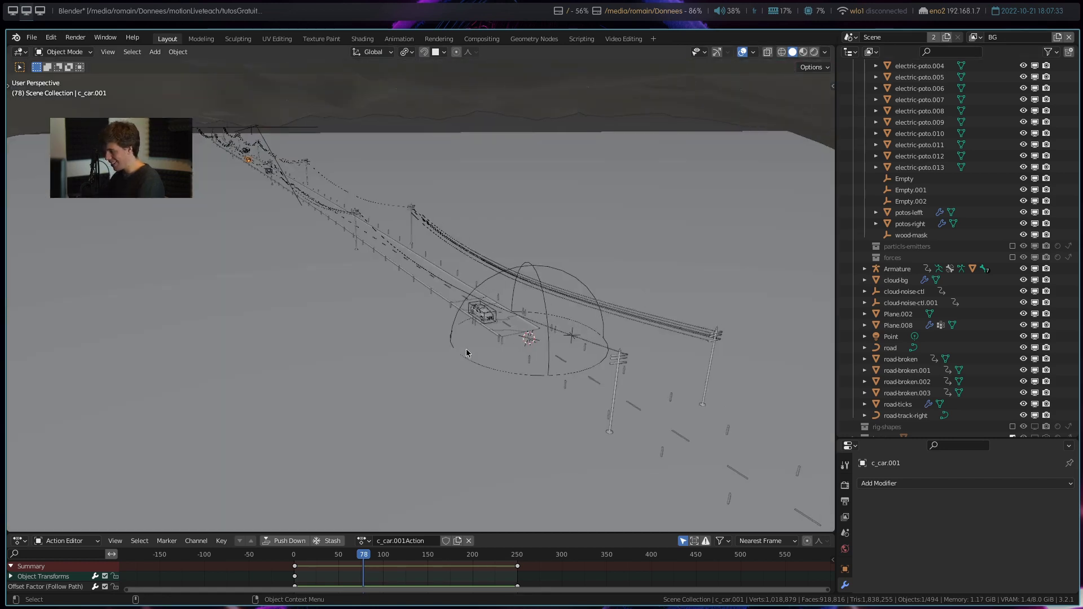
- Select the old car c_old_car and frame the view on it
middle_drag(323, 223, 417, 290)
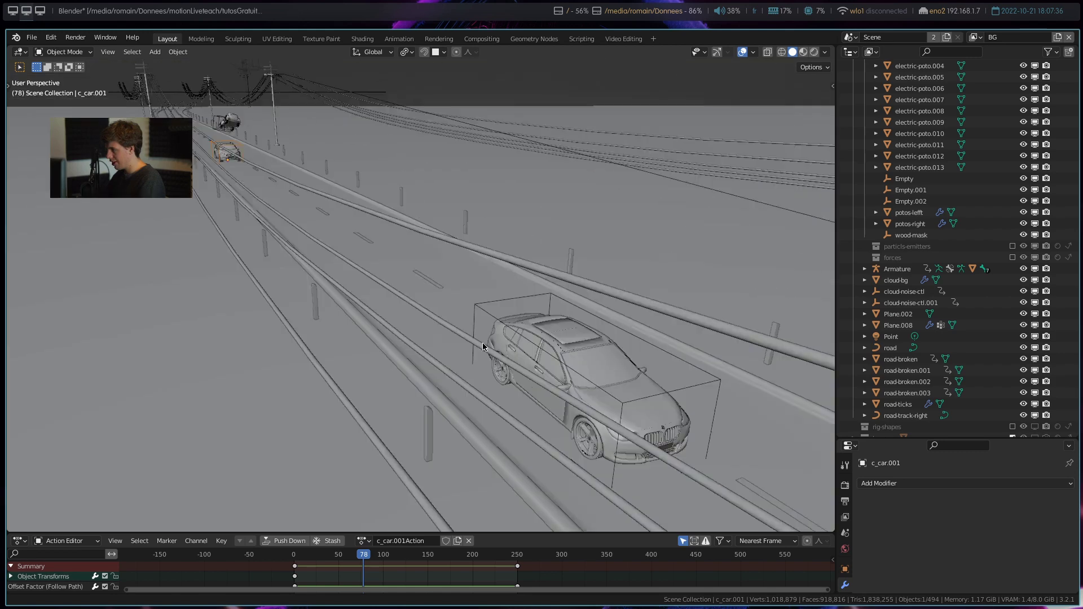
scroll(312, 301, down, 3)
mouse_move(312, 301)
middle_down()
mouse_move(314, 246)
mouse_move(289, 202)
mouse_move(363, 229)
mouse_move(503, 312)
mouse_move(337, 192)
middle_up()
click(395, 232)
key(KP_Decimal)
middle_drag(426, 338, 426, 386)
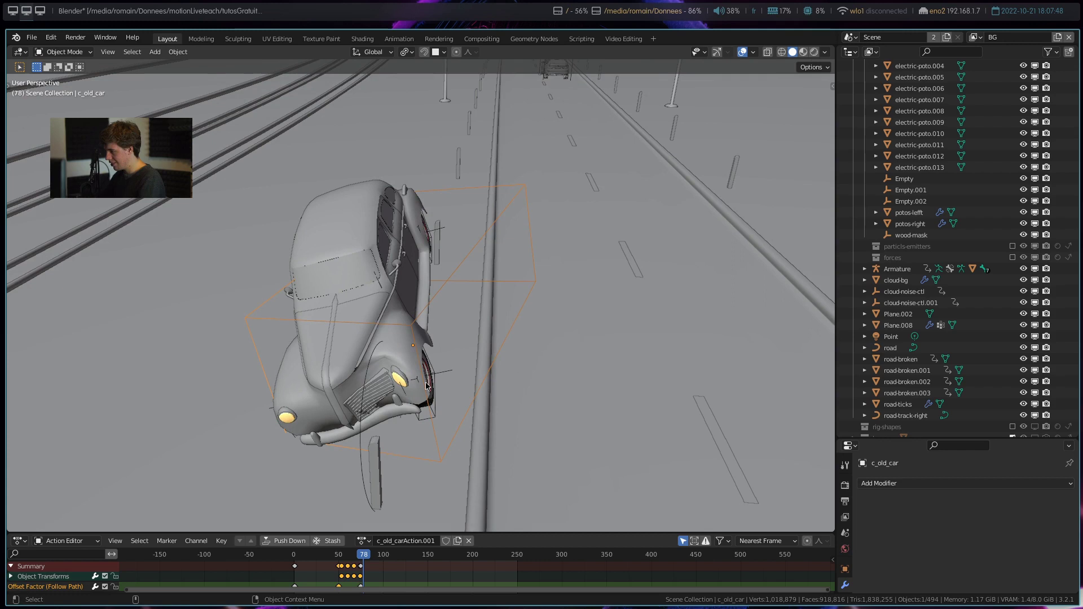
- Test-rotate the bg-ctl control, cancelling each rotation, then return to the camera view
click(366, 414)
key(r)
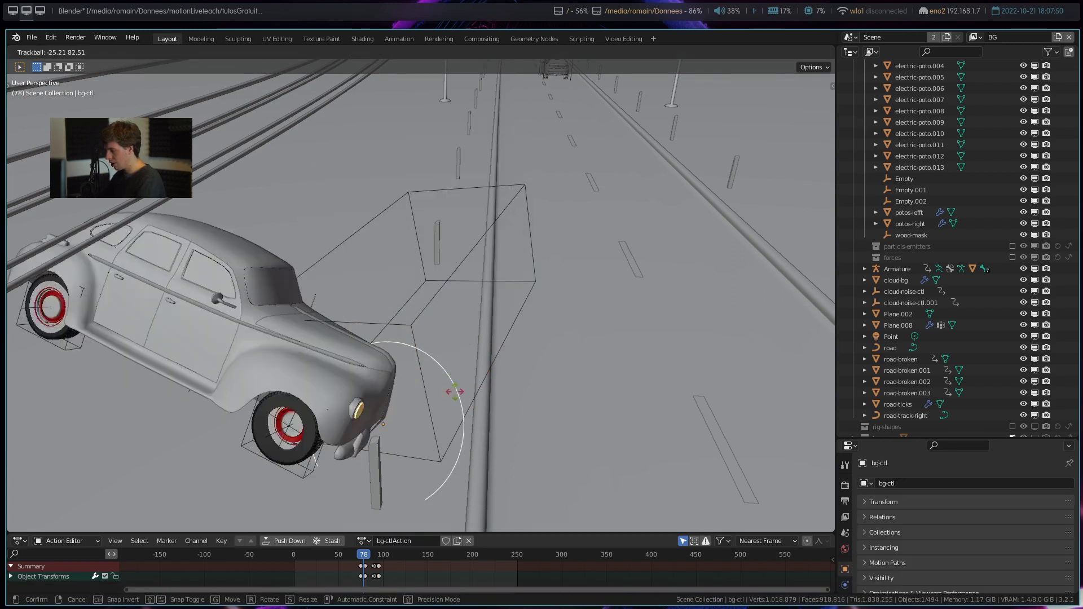
key(Escape)
key(r)
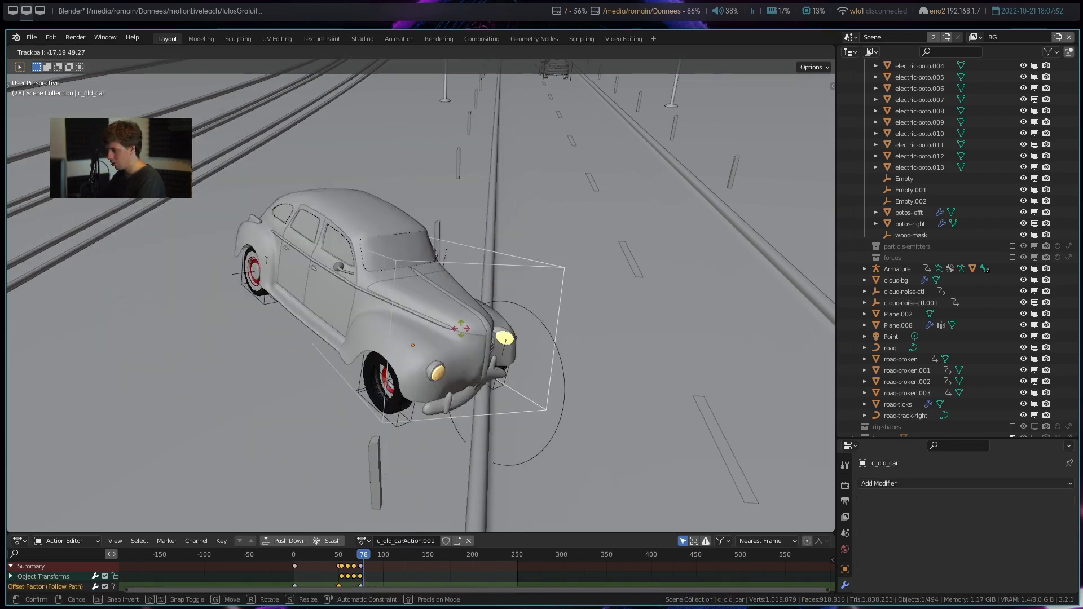
key(Escape)
click(381, 385)
click(370, 379)
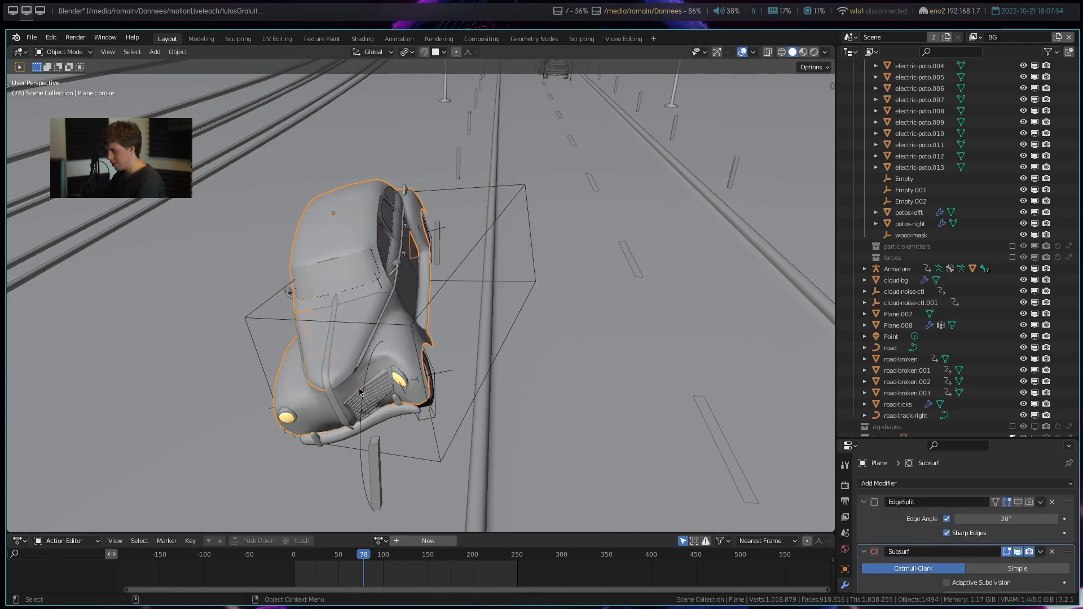
key(r)
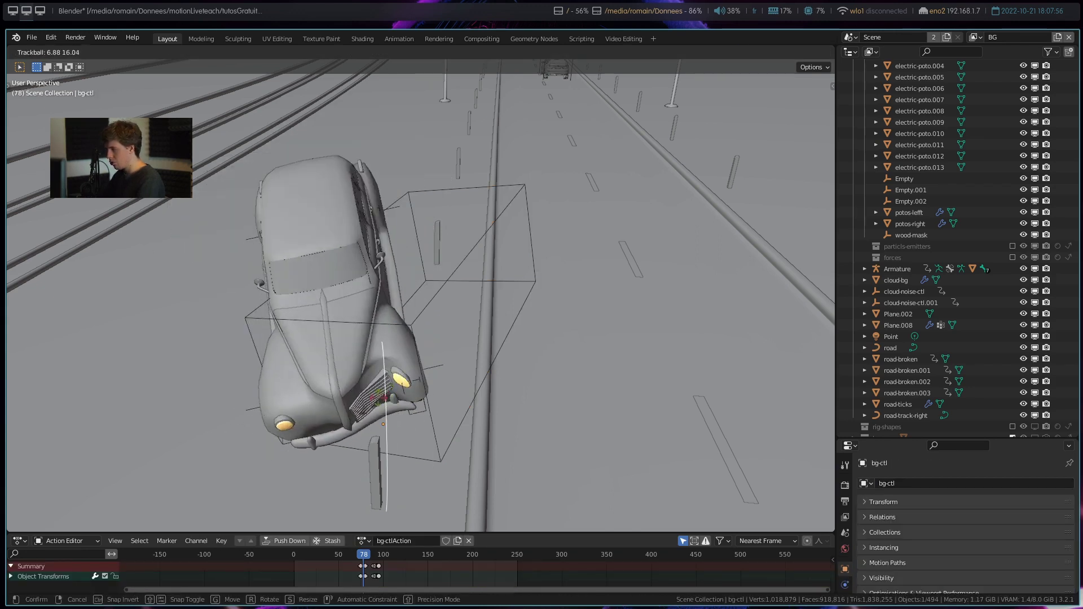
key(Escape)
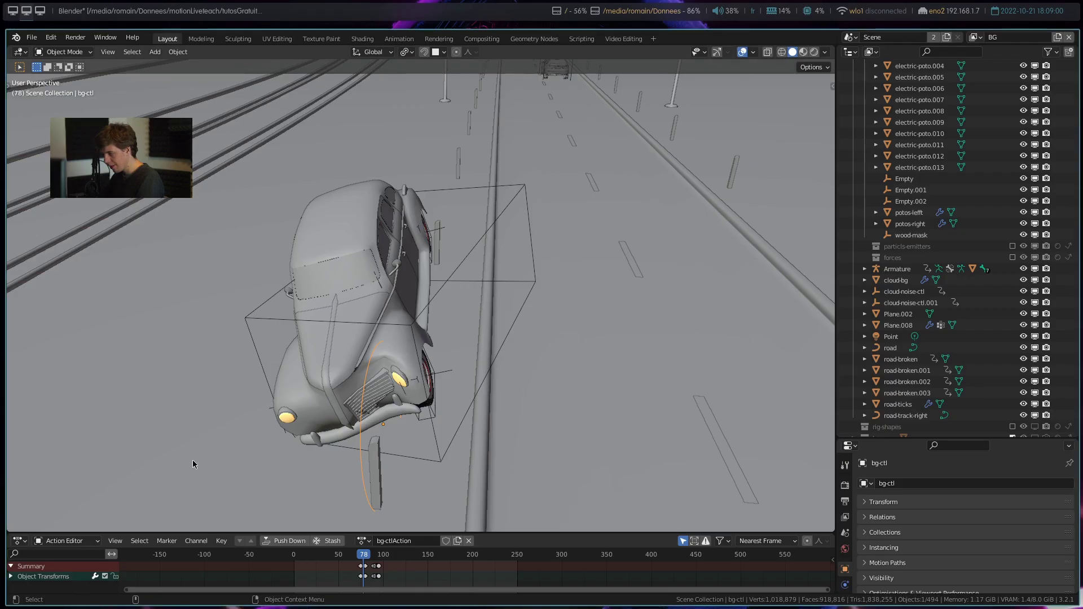
key(KP_0)
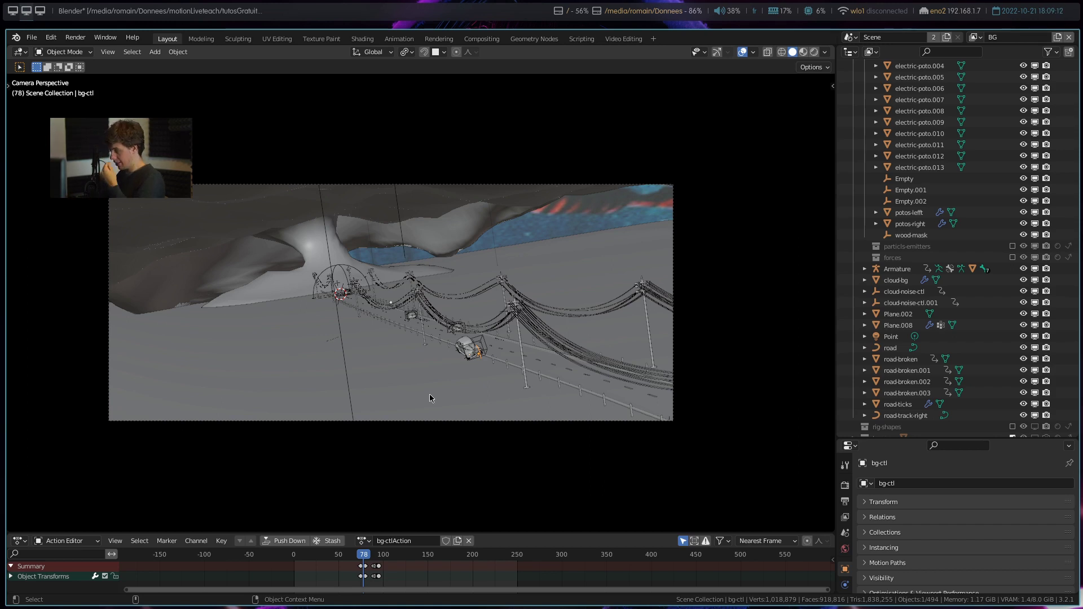
- Play forward to frame 128, briefly include particls-emitters, then exclude it again
key(space)
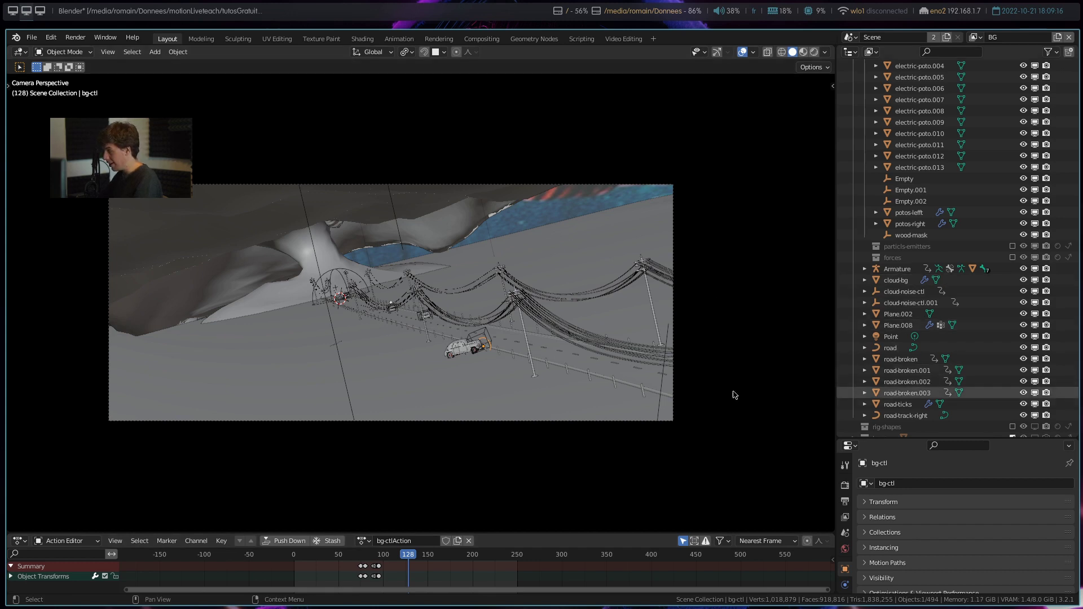
scroll(867, 306, up, 5)
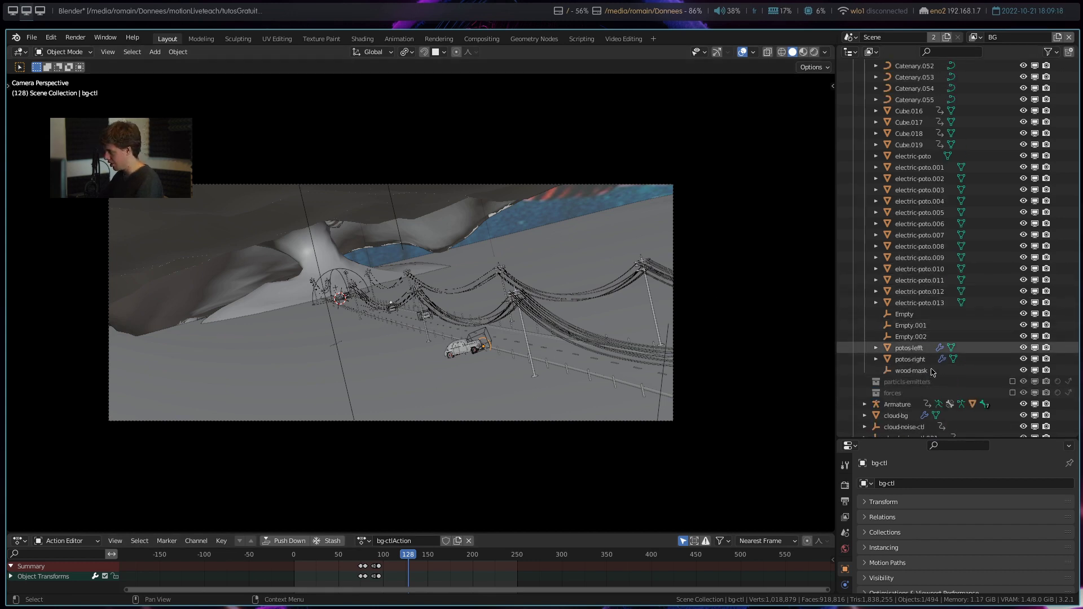
click(967, 386)
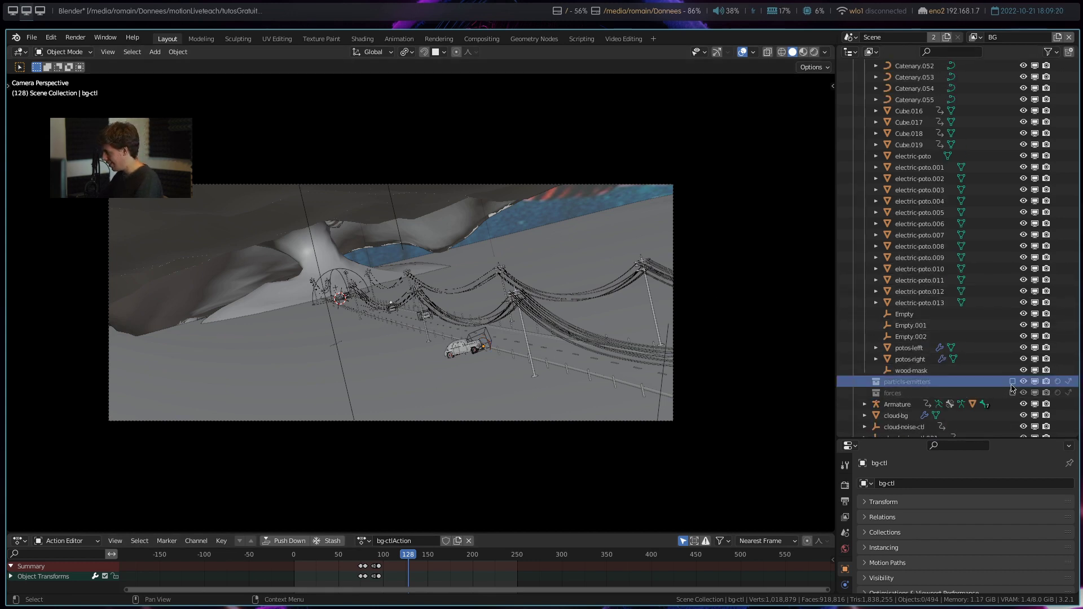
click(1013, 382)
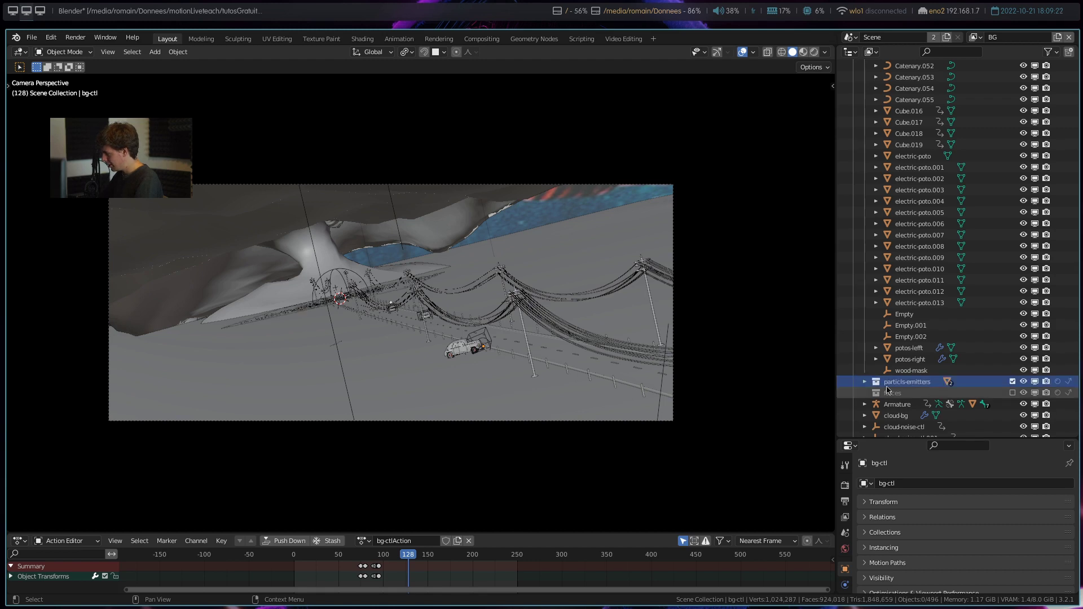
click(863, 382)
click(1013, 382)
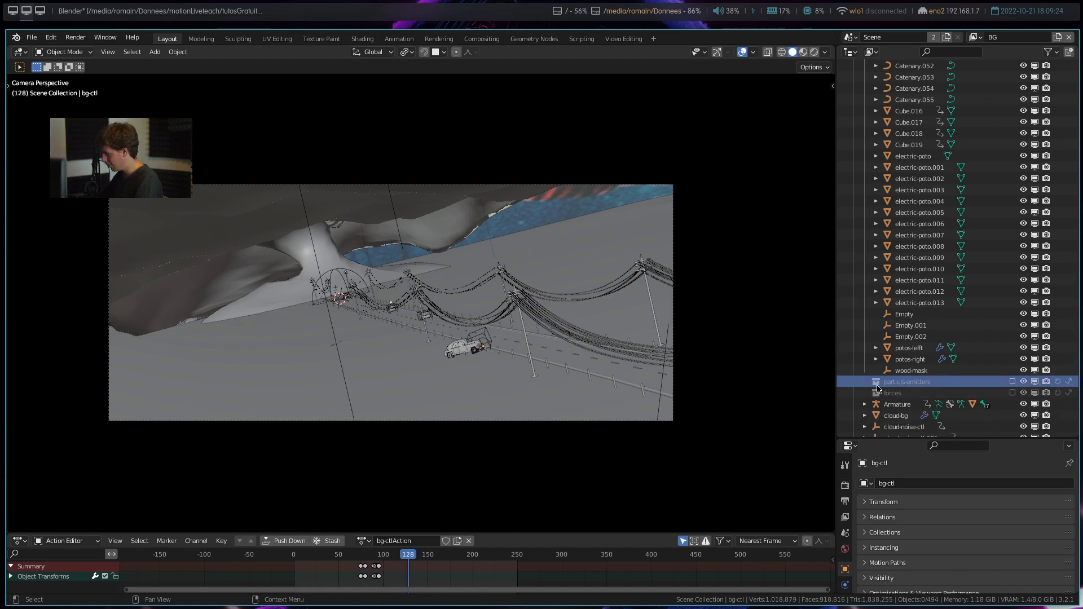
click(865, 382)
- Select Plane.008 to show its GeometryNodes scatter modifier
scroll(891, 383, up, 2)
scroll(891, 384, up, 3)
click(608, 220)
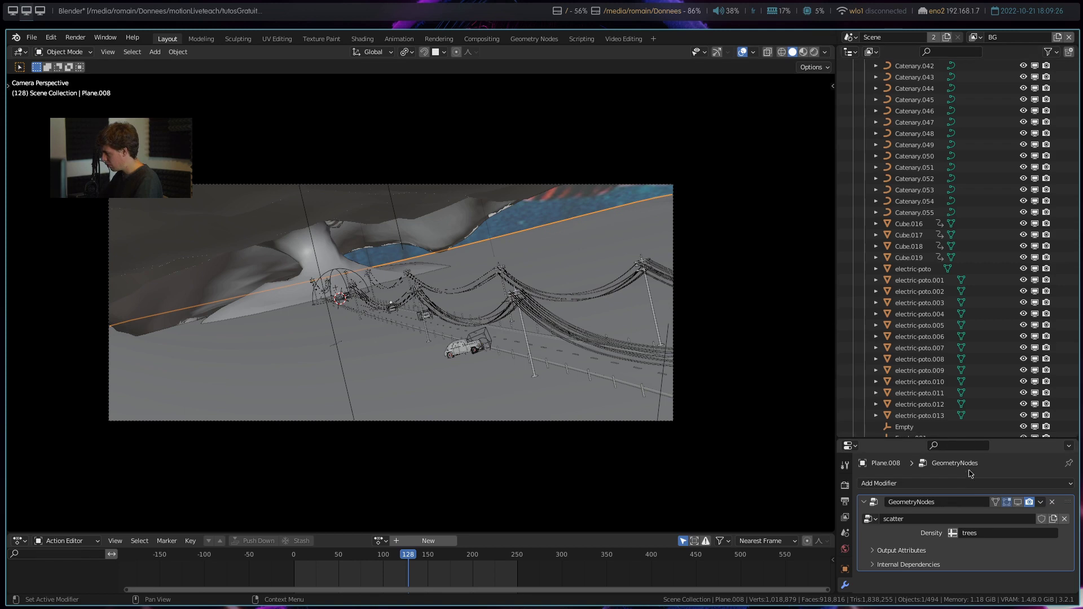
- Enlarge the lower area and turn it into a Geometry Node Editor
drag(987, 440, 988, 185)
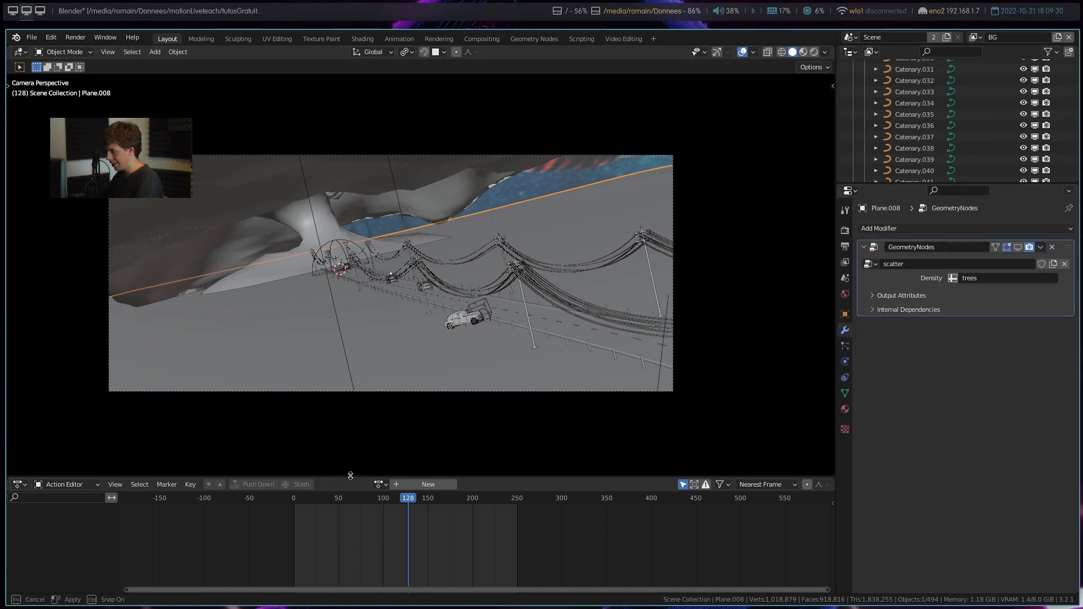
drag(349, 535, 364, 439)
click(20, 447)
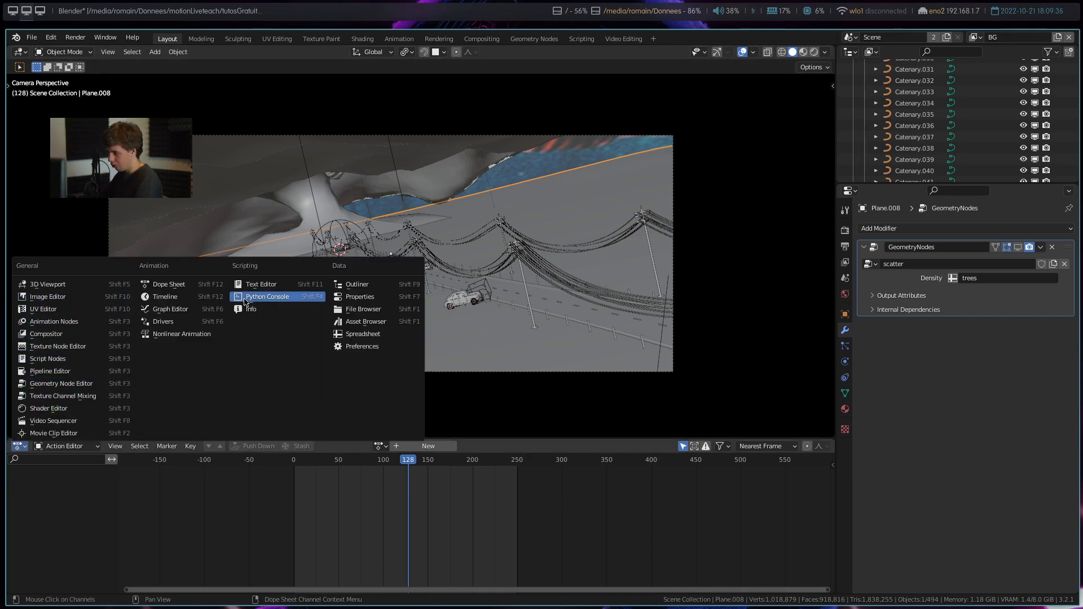
click(60, 384)
- Frame the scatter node tree and enable the scatter modifier's Show in Viewport toggle
drag(358, 438, 362, 265)
key(Home)
scroll(364, 474, up, 2)
scroll(364, 473, up, 2)
middle_drag(364, 473, 324, 484)
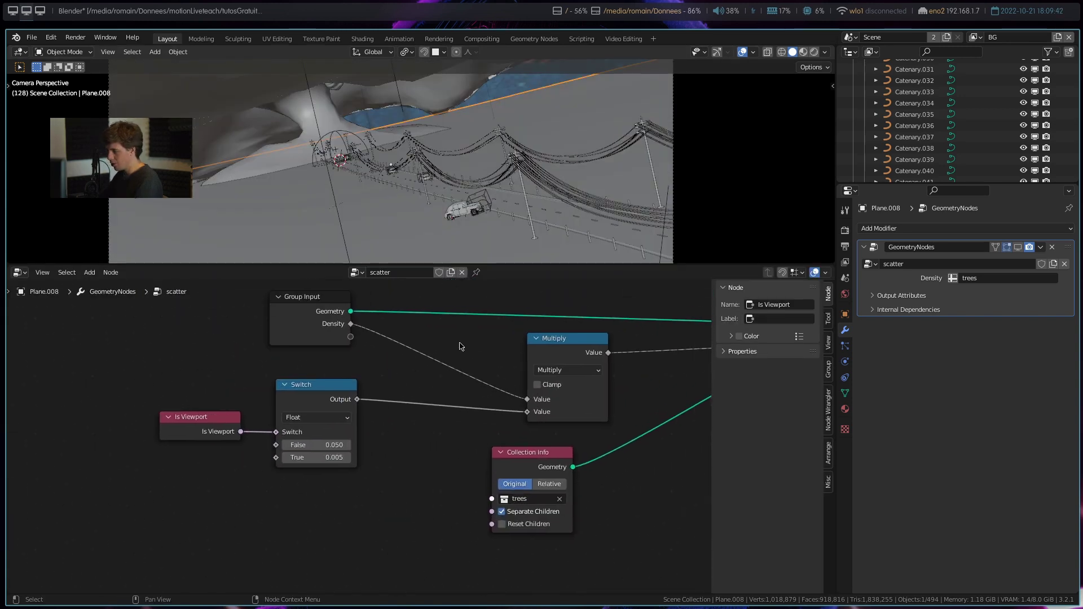
click(1018, 249)
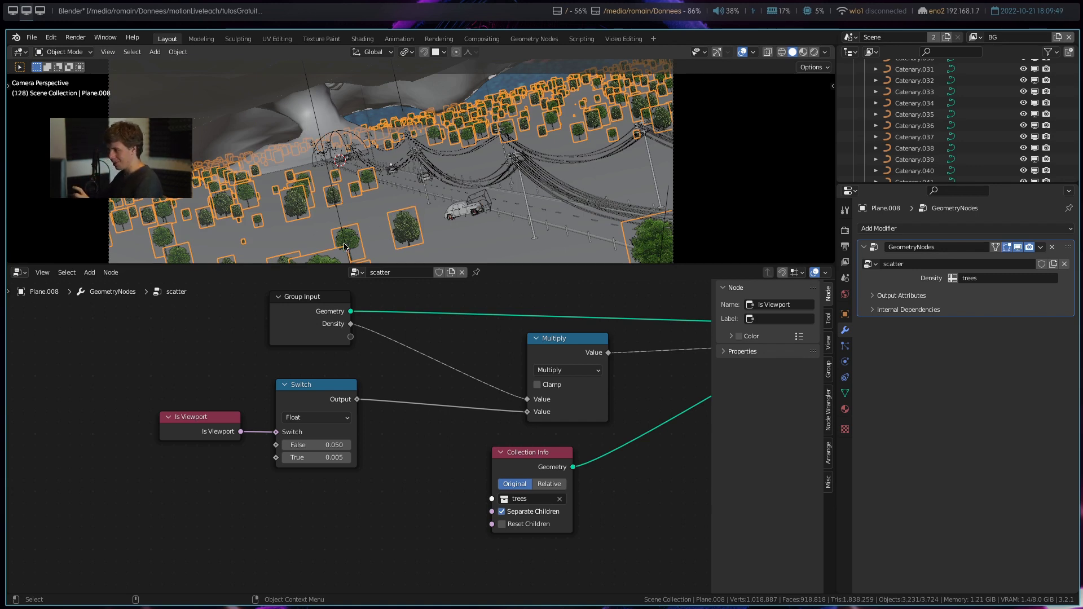
- Enlarge the Outliner, collapse 'outside', and expand then collapse 'trees' to check tree.1 and tree.2
scroll(926, 104, up, 8)
drag(905, 189, 904, 405)
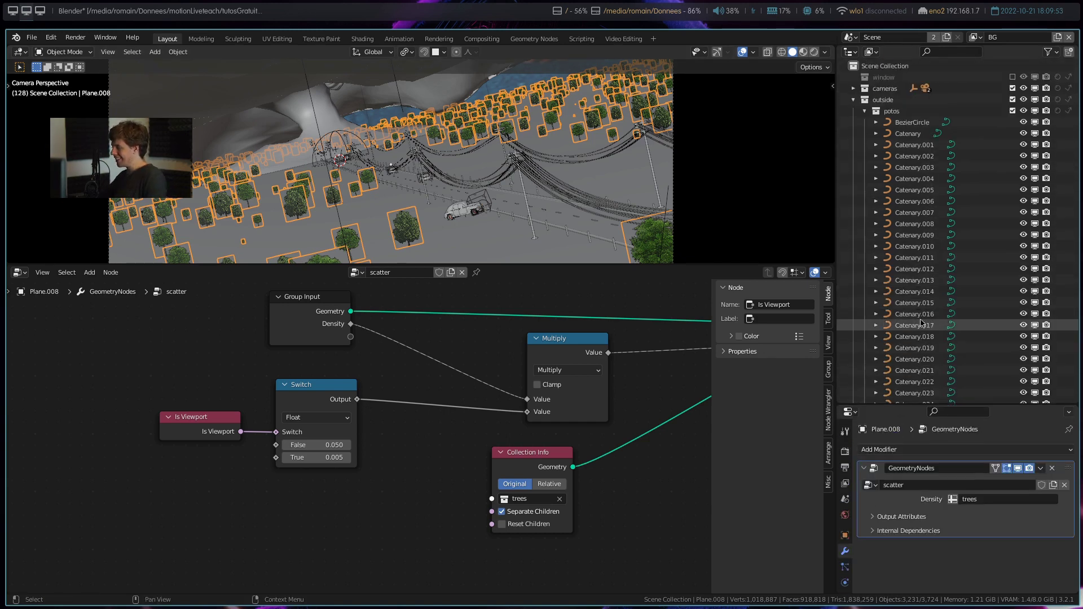
click(854, 100)
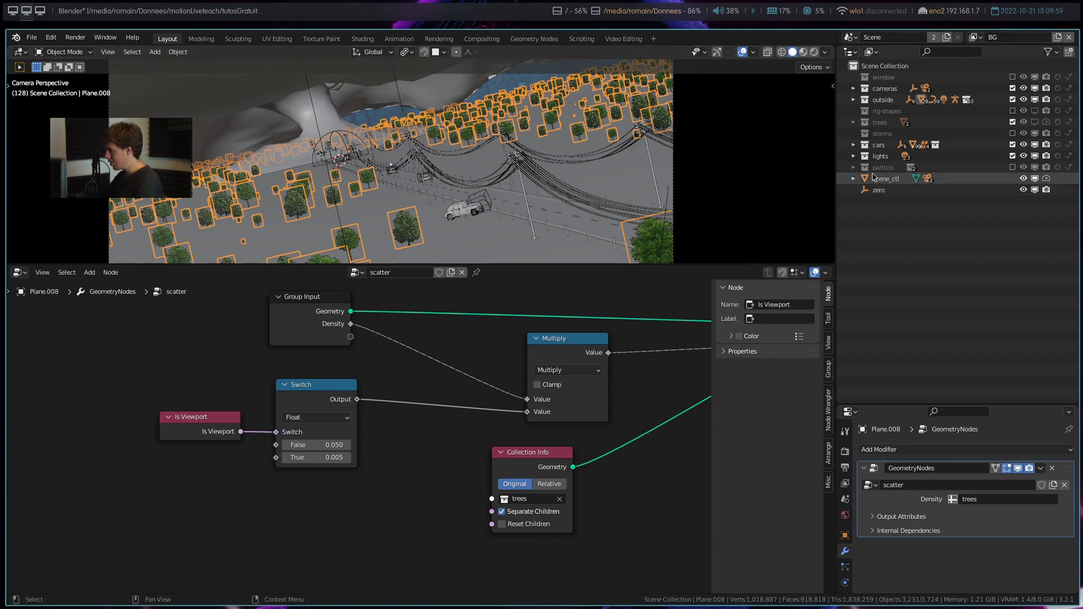
click(853, 122)
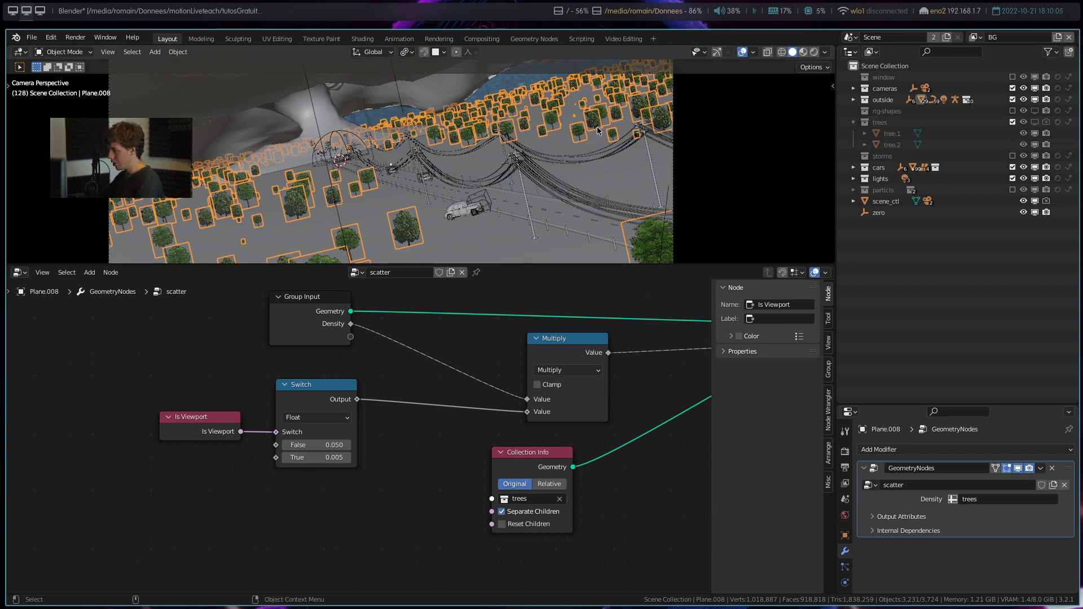
click(854, 122)
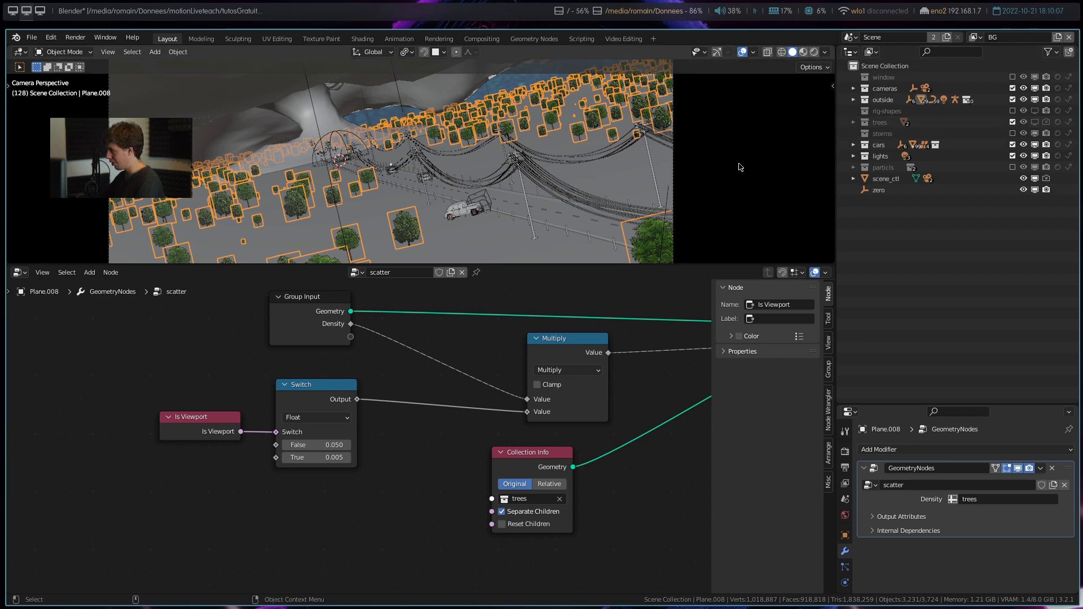
middle_drag(347, 402, 310, 425)
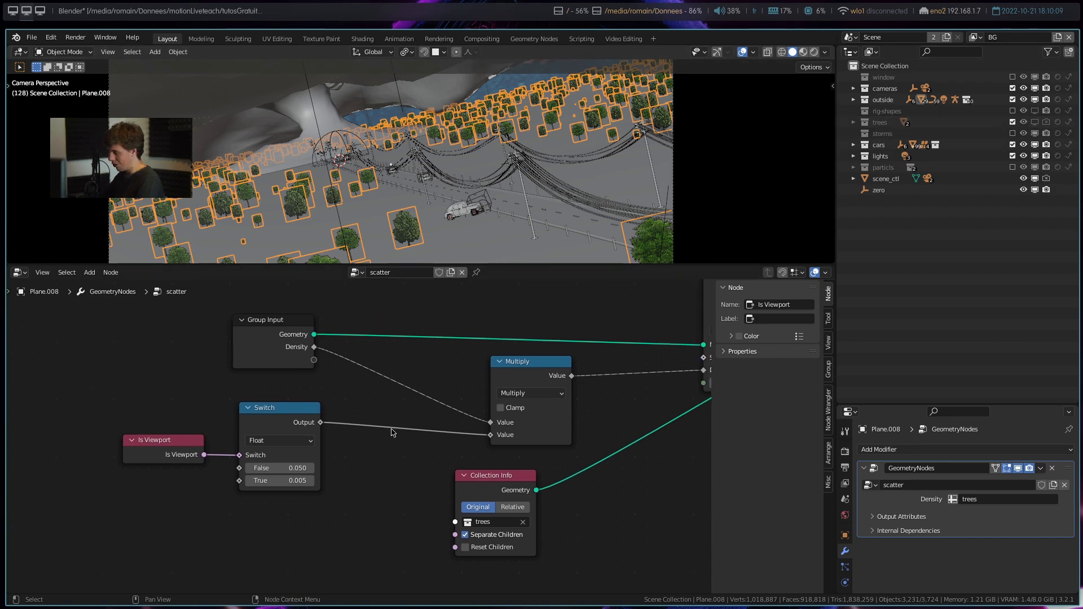
- Move the Is Viewport, Switch and Group Input nodes down and left in the scatter tree
middle_drag(393, 433, 452, 403)
middle_drag(429, 450, 428, 483)
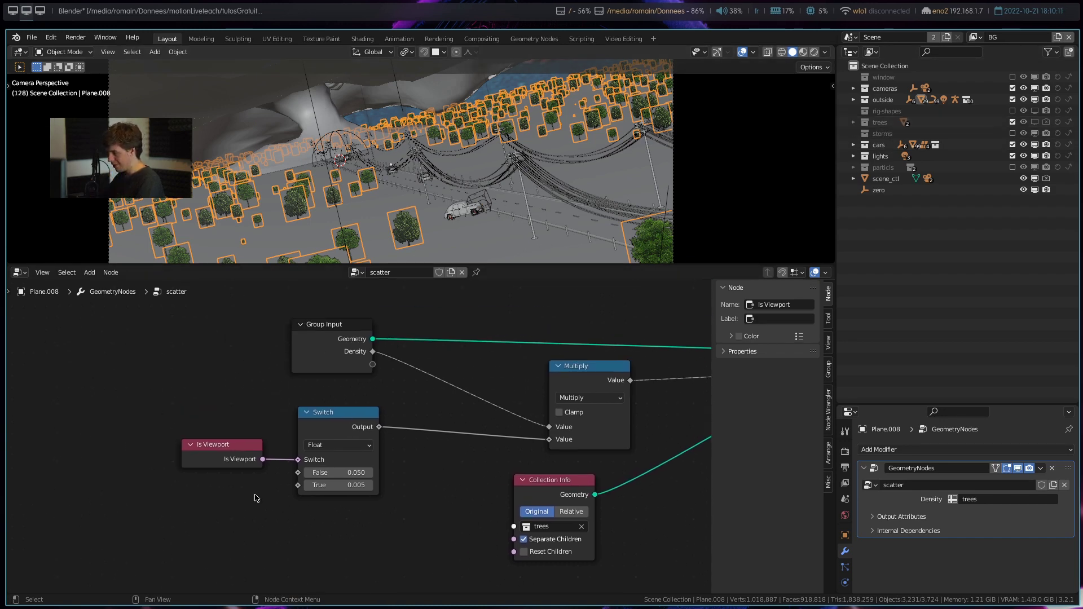
drag(220, 446, 112, 518)
drag(322, 439, 229, 509)
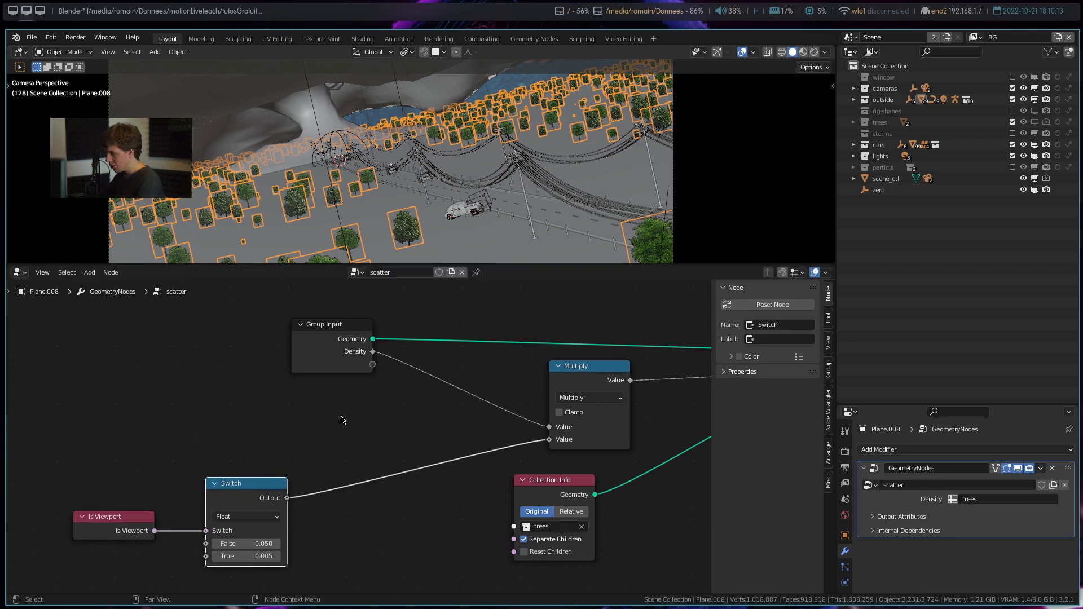
drag(333, 347, 189, 381)
scroll(345, 391, down, 2)
middle_drag(346, 391, 267, 396)
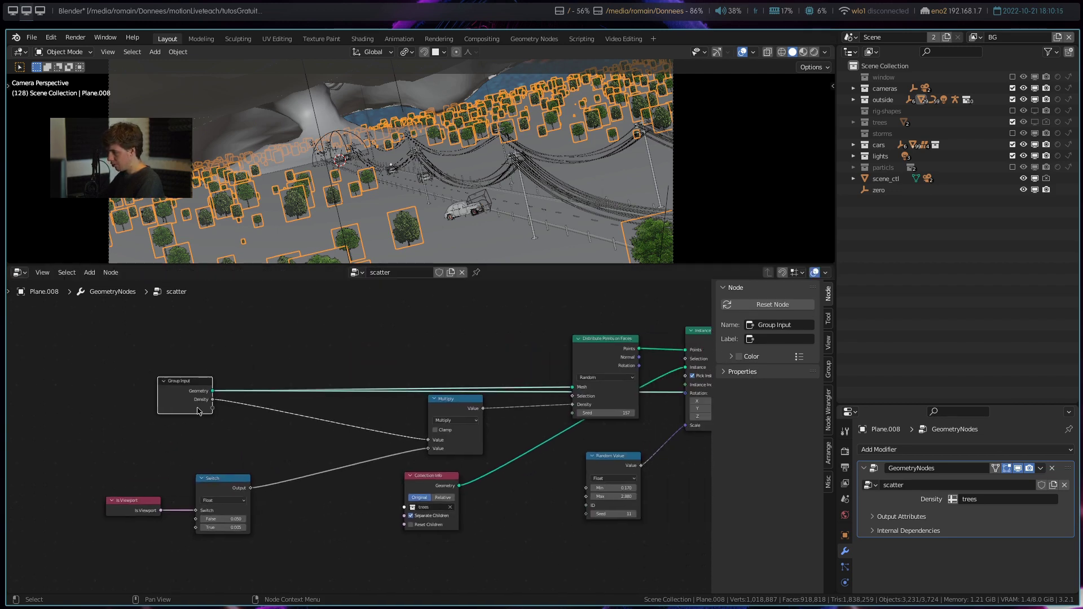
drag(200, 411, 213, 372)
- Reposition the Group Input, Join Geometry, Distribute Points on Faces and Instance on Points nodes
middle_drag(497, 378, 310, 402)
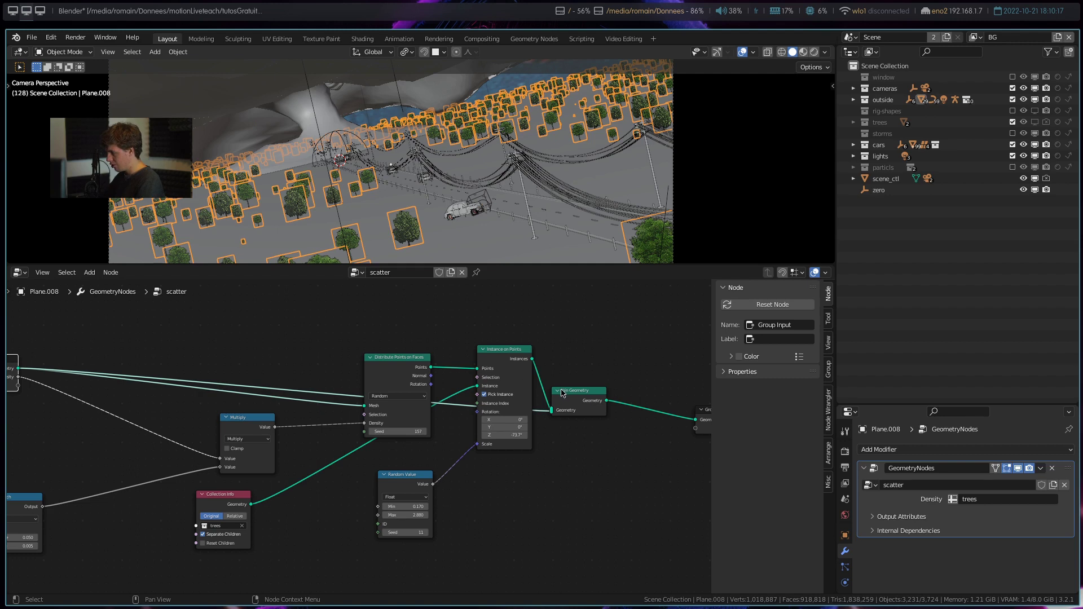
drag(579, 390, 583, 471)
mouse_move(402, 349)
mouse_down()
mouse_move(400, 320)
mouse_move(473, 325)
mouse_up()
scroll(429, 322, up, 2)
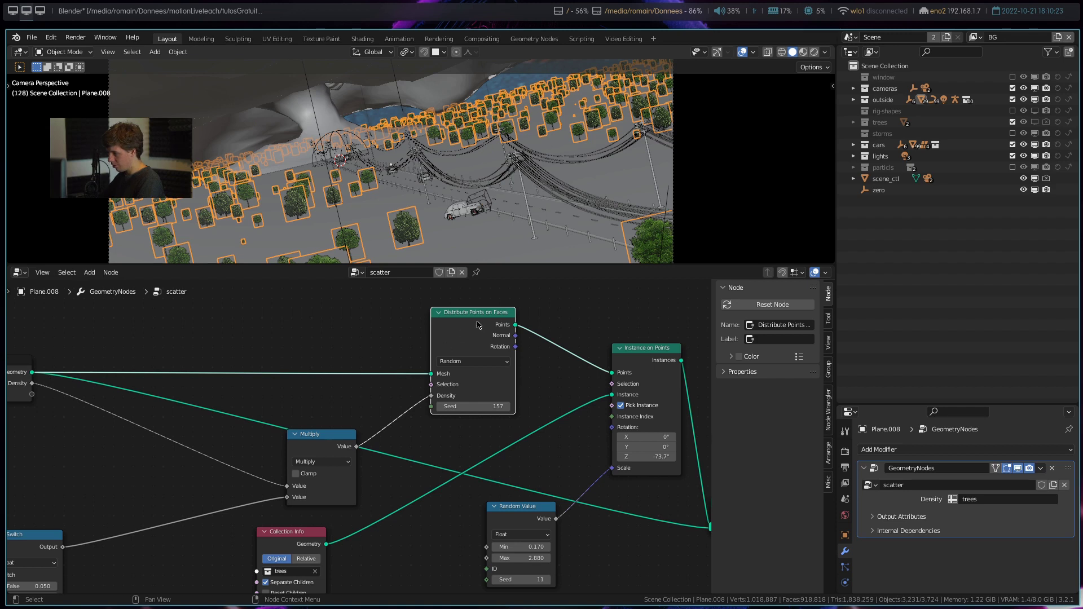
drag(478, 326, 463, 327)
middle_drag(464, 327, 392, 326)
drag(556, 359, 546, 333)
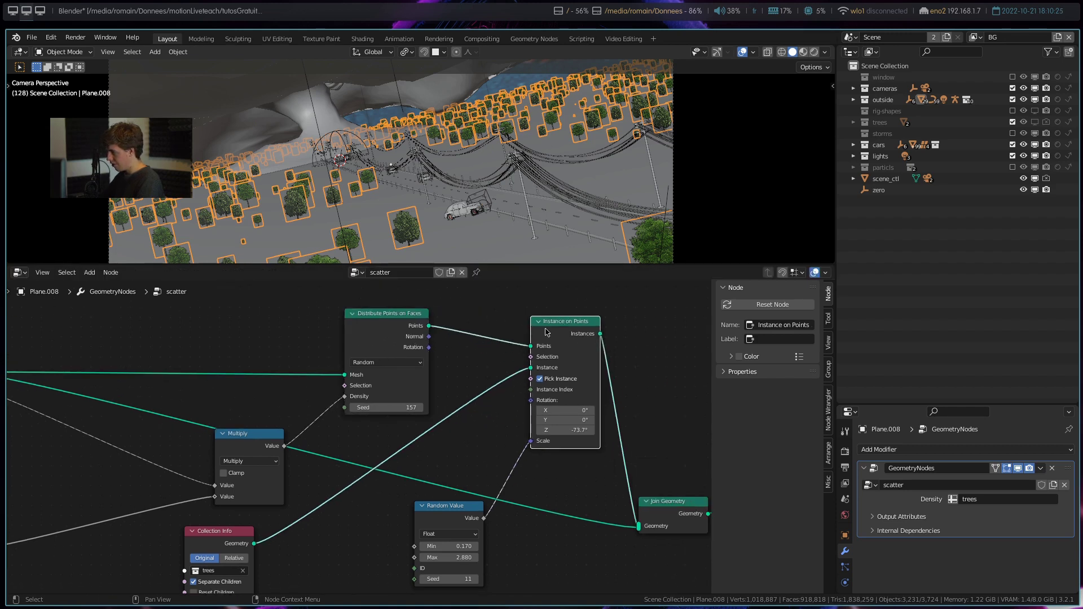
drag(379, 341, 373, 345)
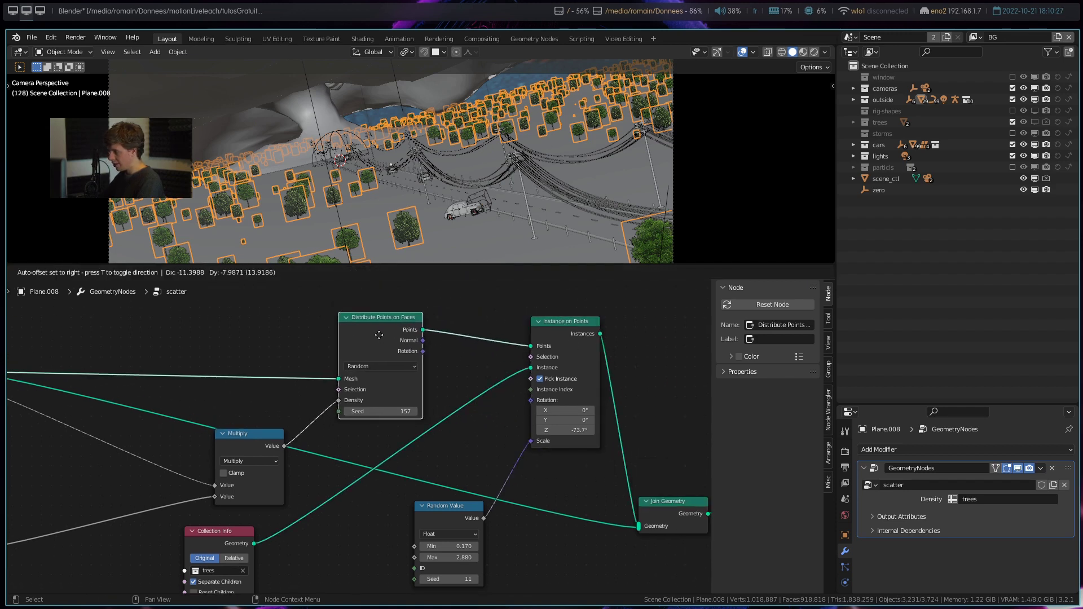
middle_drag(456, 372, 285, 352)
- Preview Distribute Points at Group Output, then link Instance on Points to Group Output instead
drag(243, 303, 636, 410)
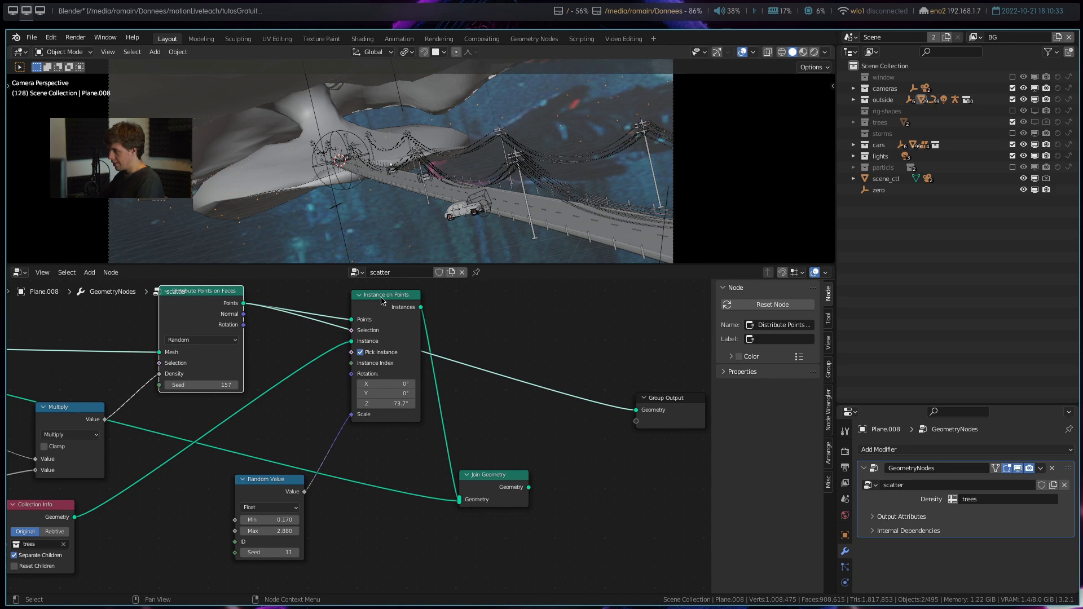
drag(377, 301, 371, 305)
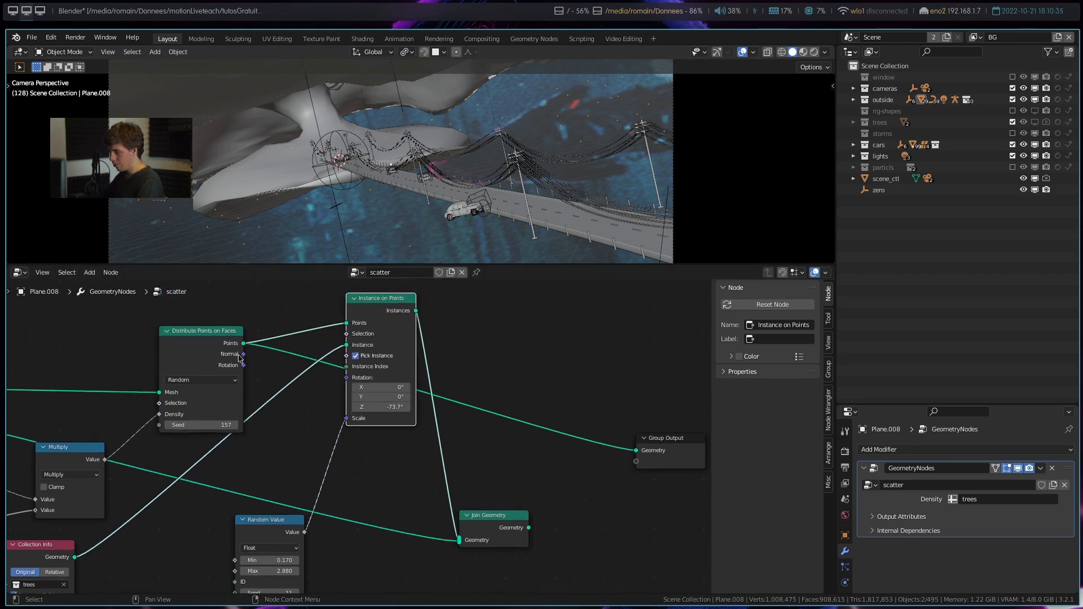
drag(184, 339, 168, 331)
drag(417, 311, 635, 450)
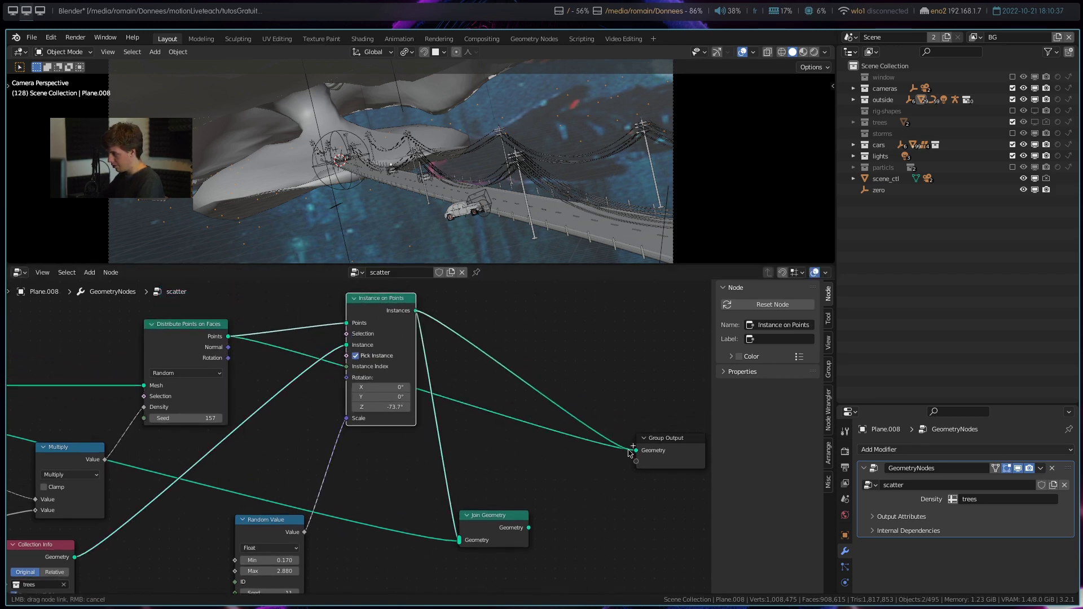
middle_drag(285, 462, 463, 325)
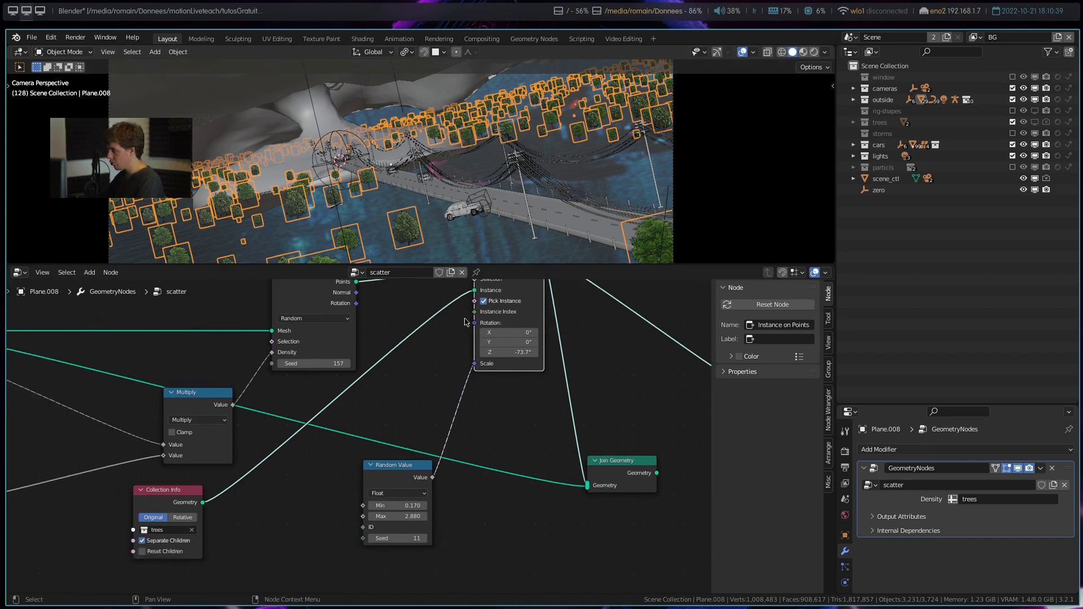
drag(171, 495, 245, 472)
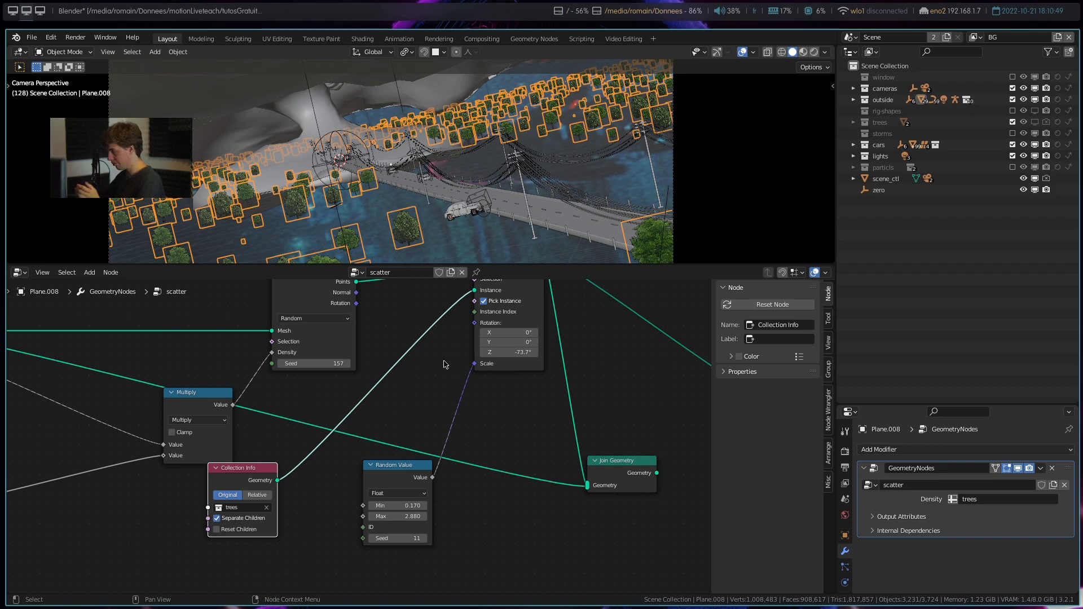
- Move the Multiply node up-left and place the Is Viewport node beside the Switch node
shift+scroll(463, 350, up, 2)
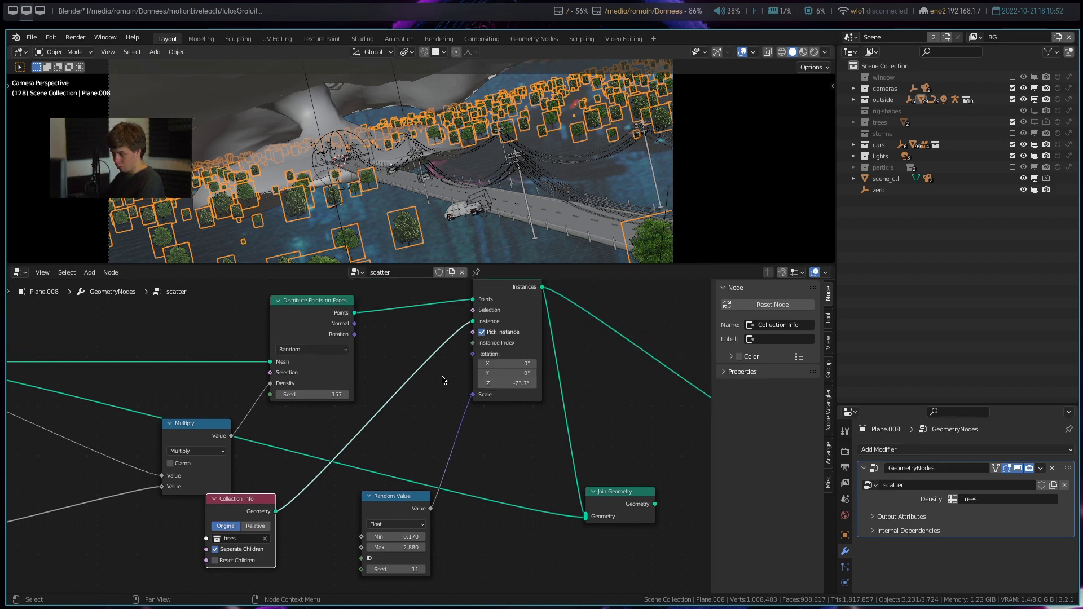
scroll(391, 414, left, 3)
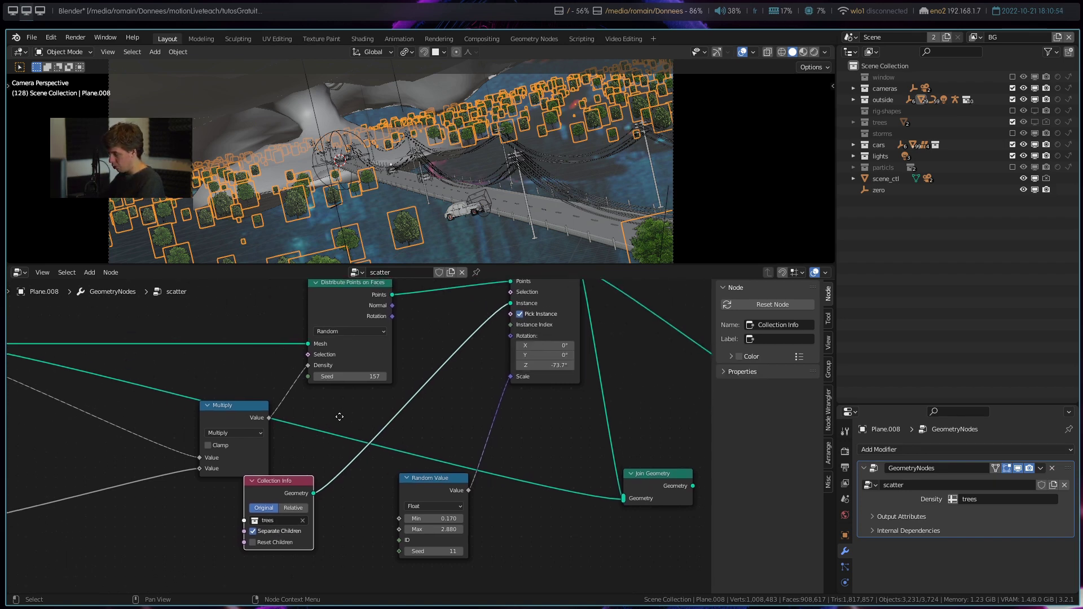
drag(273, 399, 248, 366)
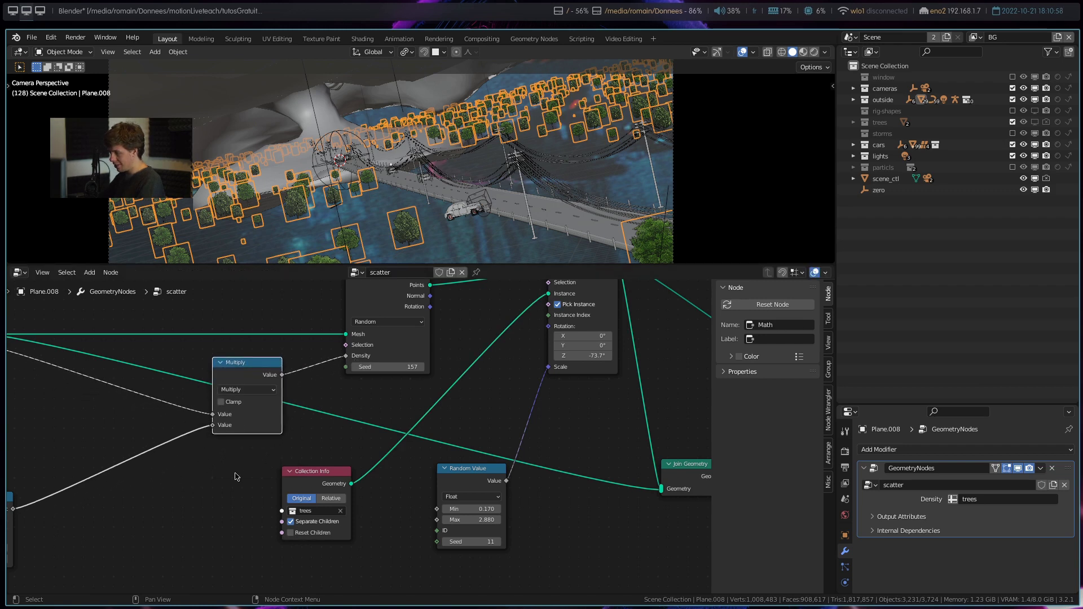
scroll(236, 477, left, 5)
drag(249, 491, 397, 437)
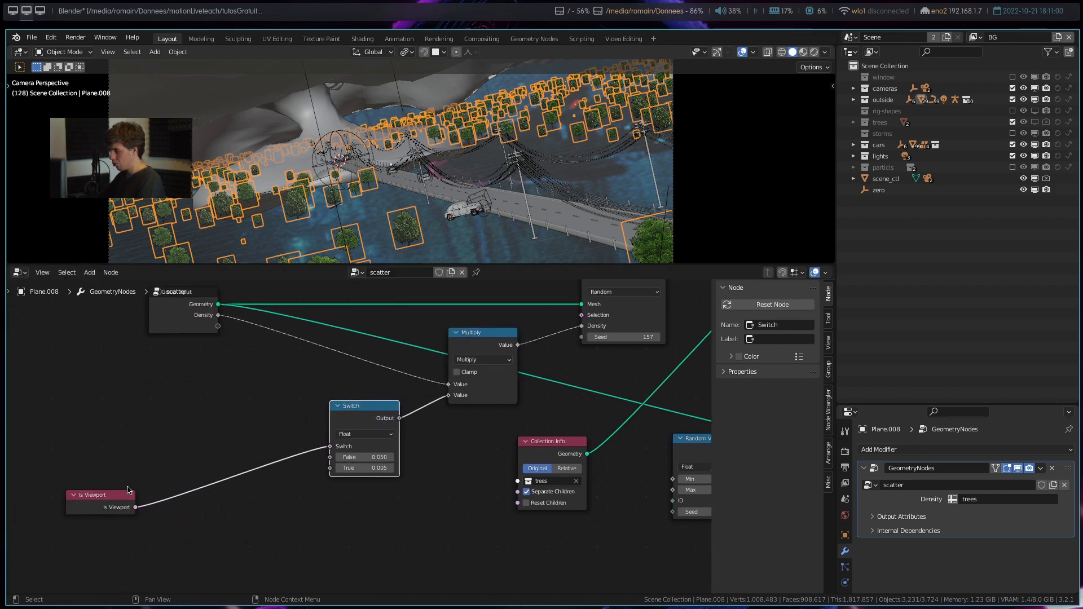
drag(128, 490, 213, 420)
drag(369, 420, 350, 413)
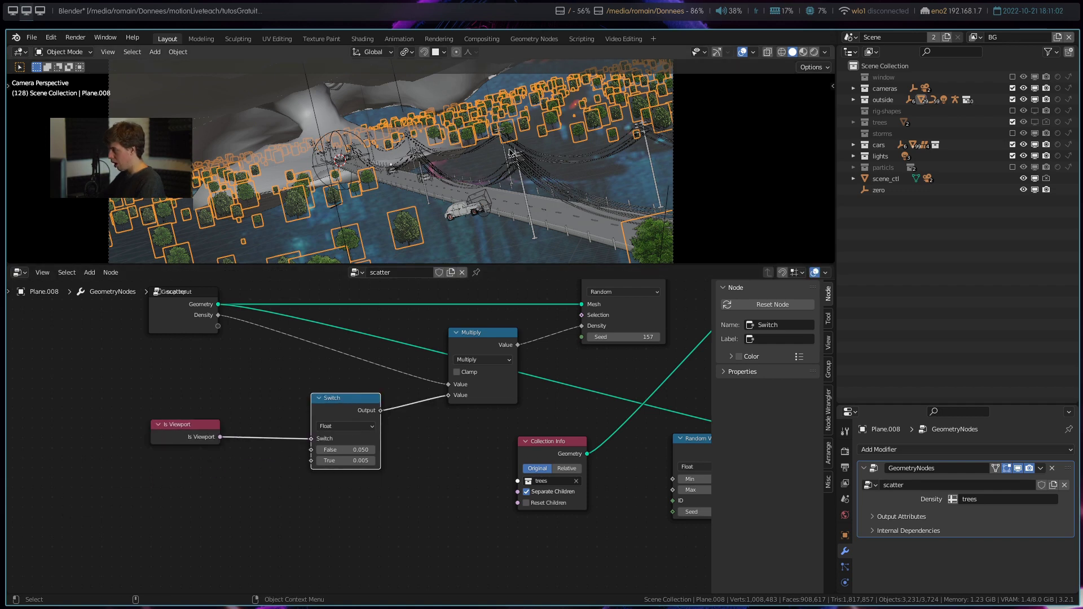
- Fine-tune the positions of the Switch and Is Viewport nodes
scroll(314, 439, up, 3)
drag(326, 445, 326, 434)
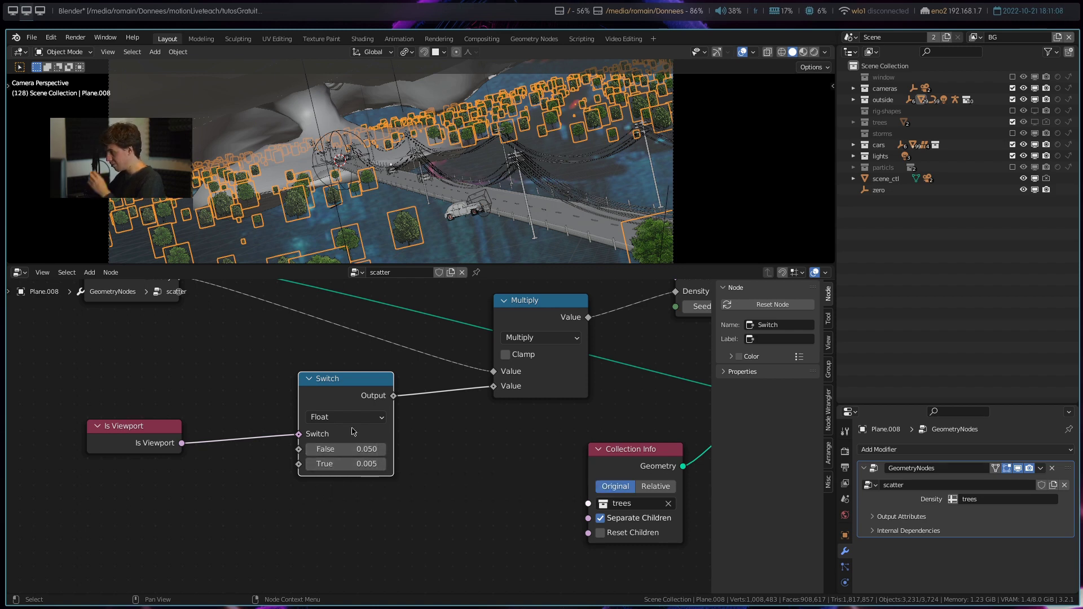
mouse_move(156, 444)
mouse_down()
mouse_move(206, 430)
mouse_move(194, 434)
mouse_up()
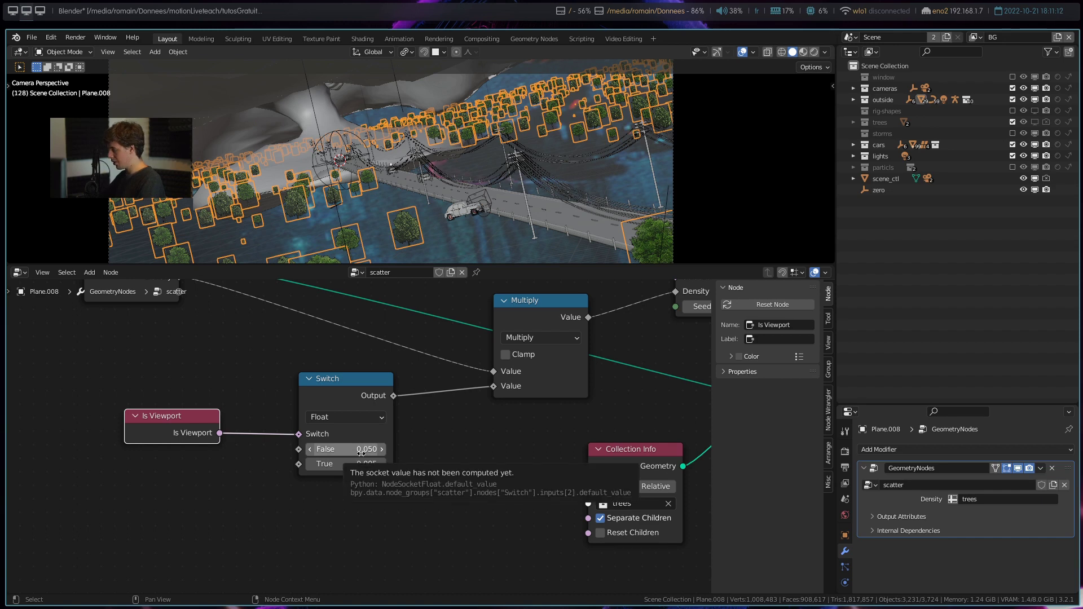
drag(202, 429, 204, 428)
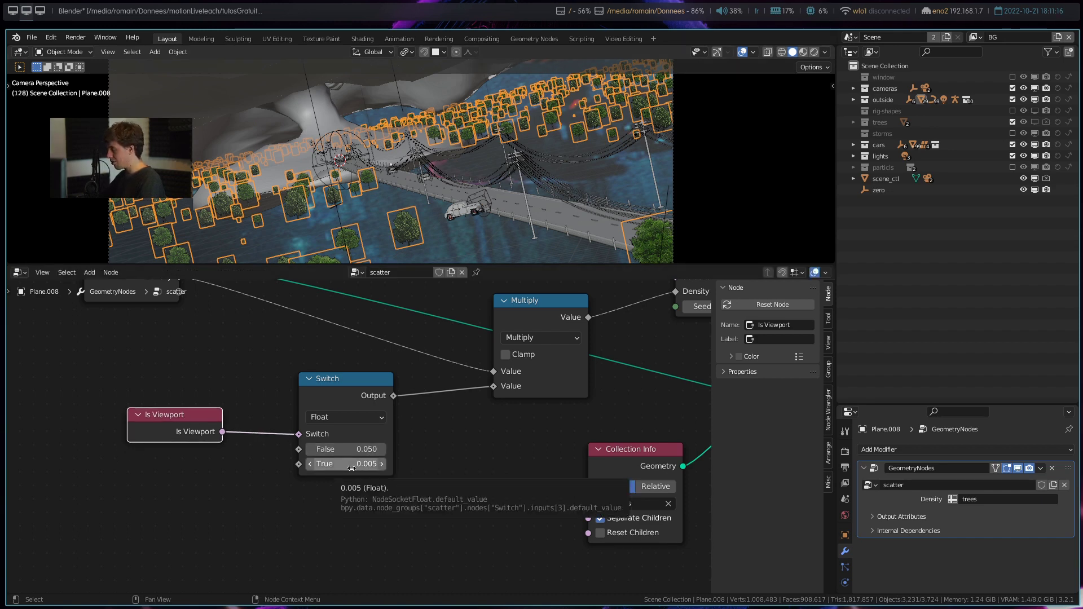
middle_drag(529, 389, 489, 405)
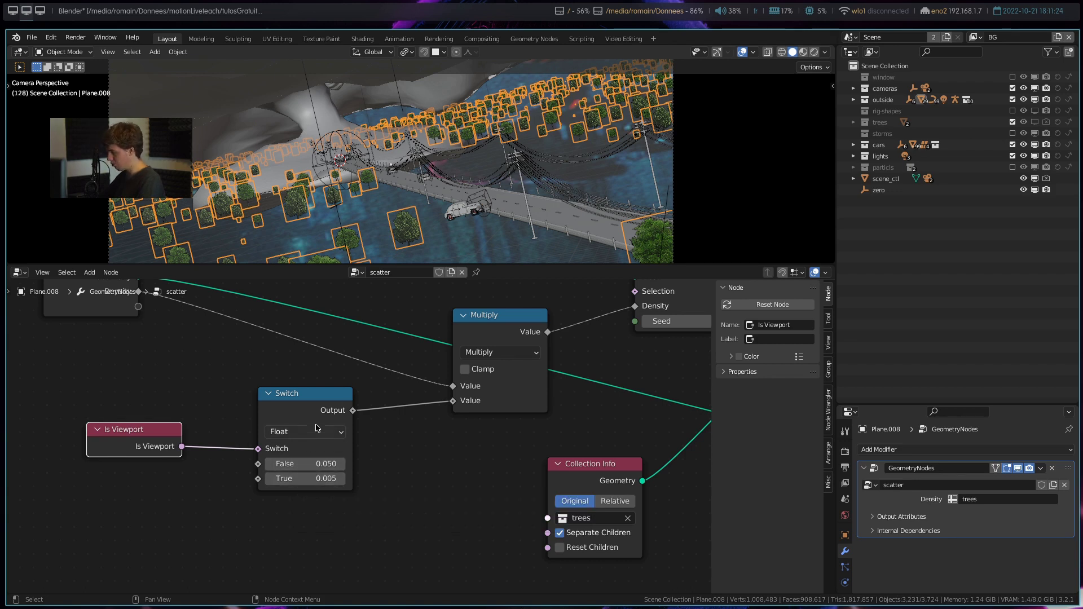
drag(316, 419, 321, 415)
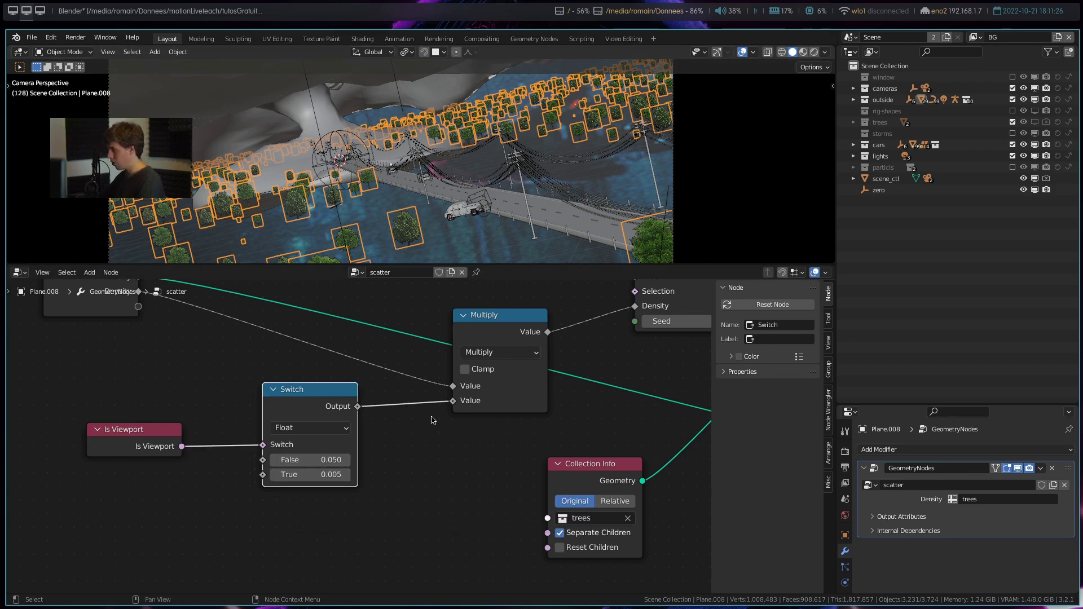
- Select the Group Input node and enlarge the Properties editor showing the GeometryNodes modifier
middle_drag(436, 406, 451, 485)
drag(159, 355, 160, 353)
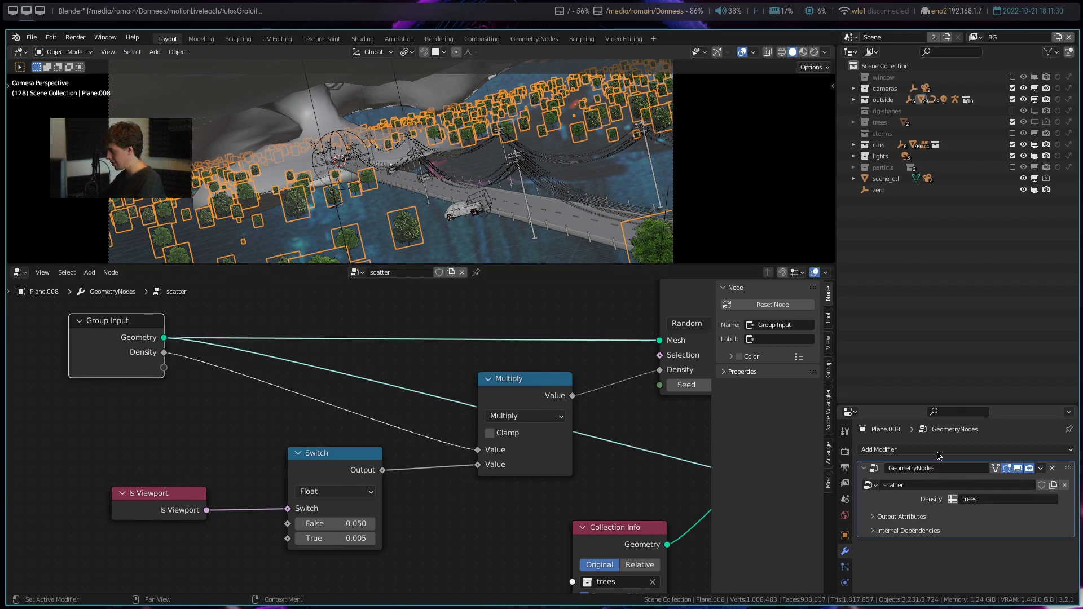
drag(936, 405, 937, 258)
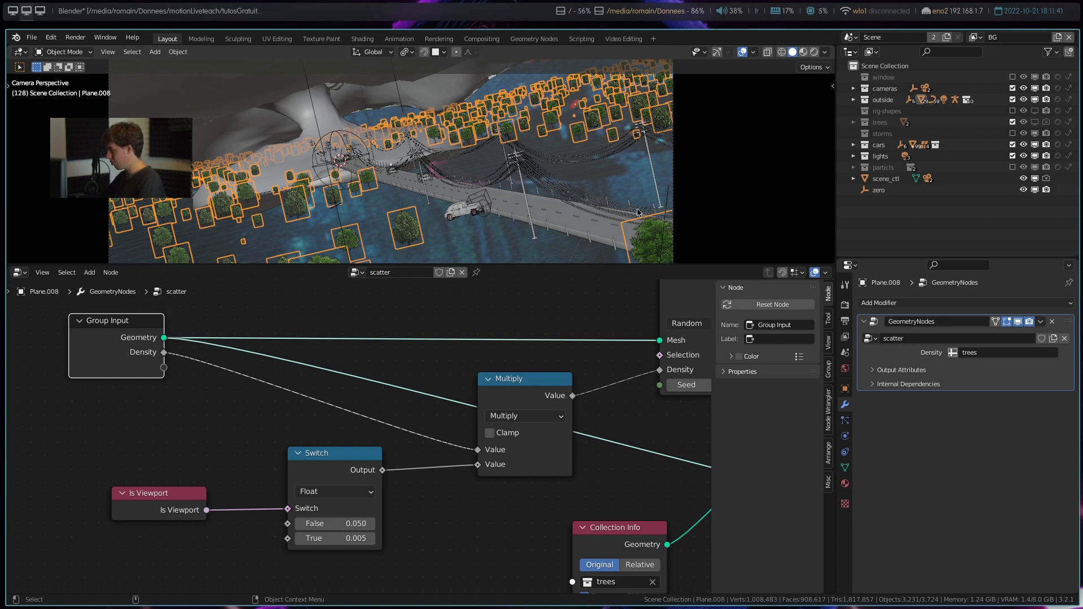
click(54, 52)
- Put the ground plane in Edit Mode and link Group Input Geometry straight to Group Output
click(56, 73)
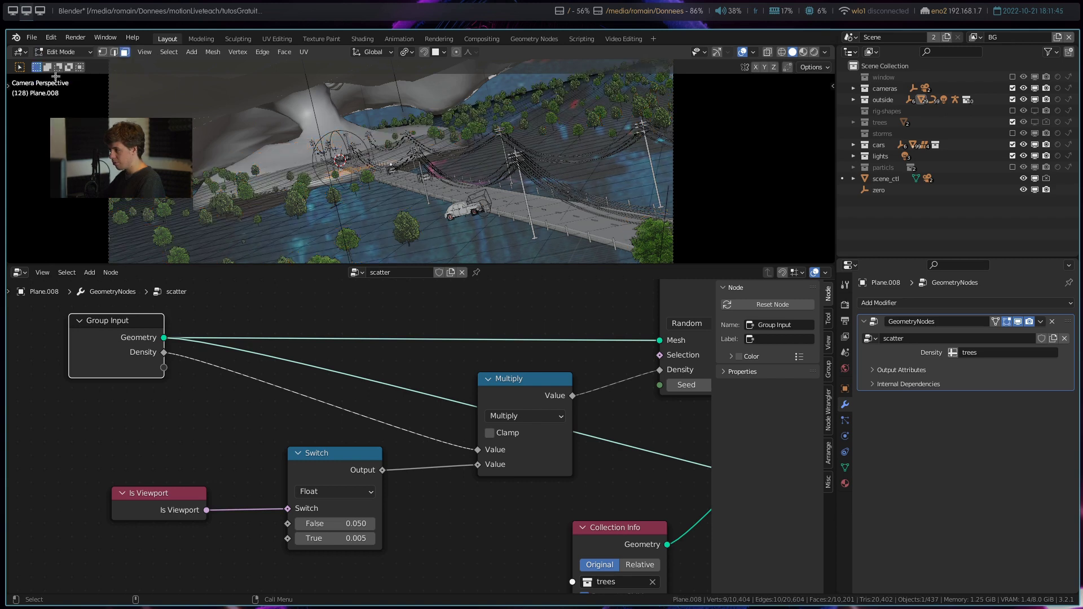
click(826, 52)
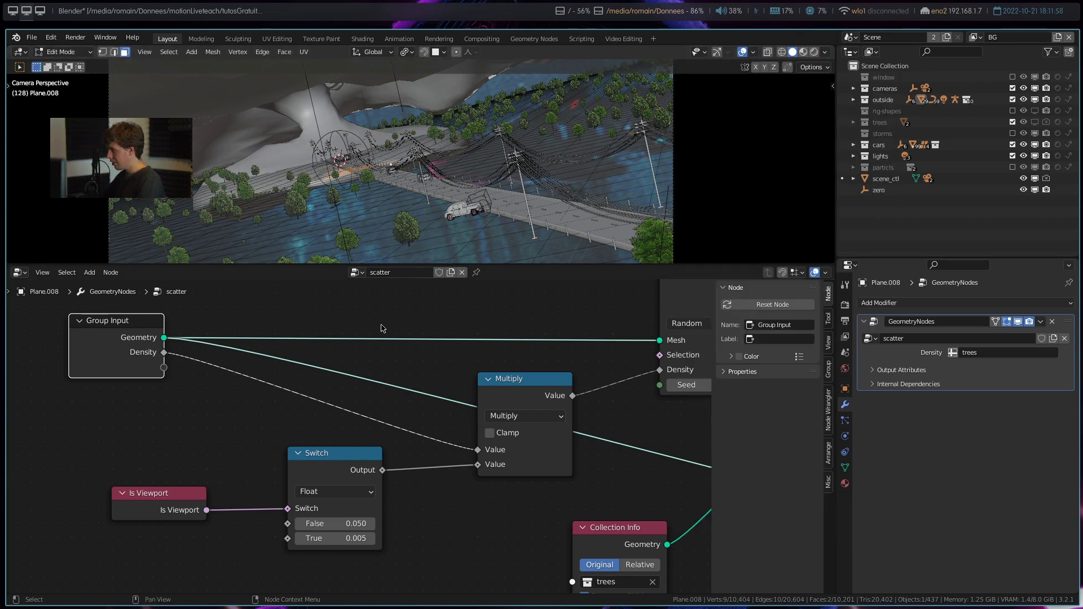
scroll(405, 398, down, 4)
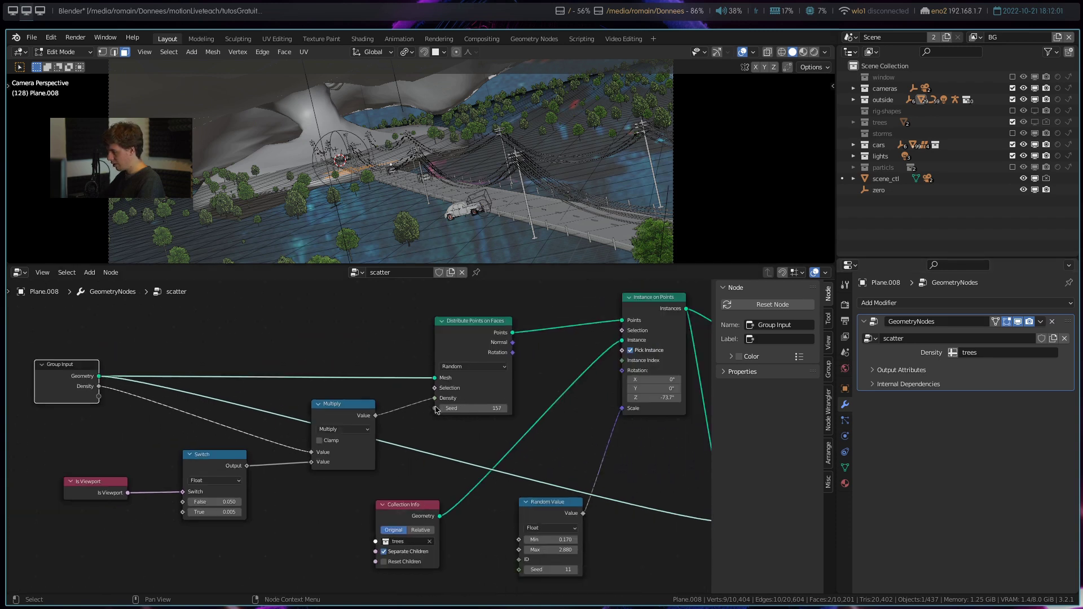
middle_drag(405, 398, 280, 395)
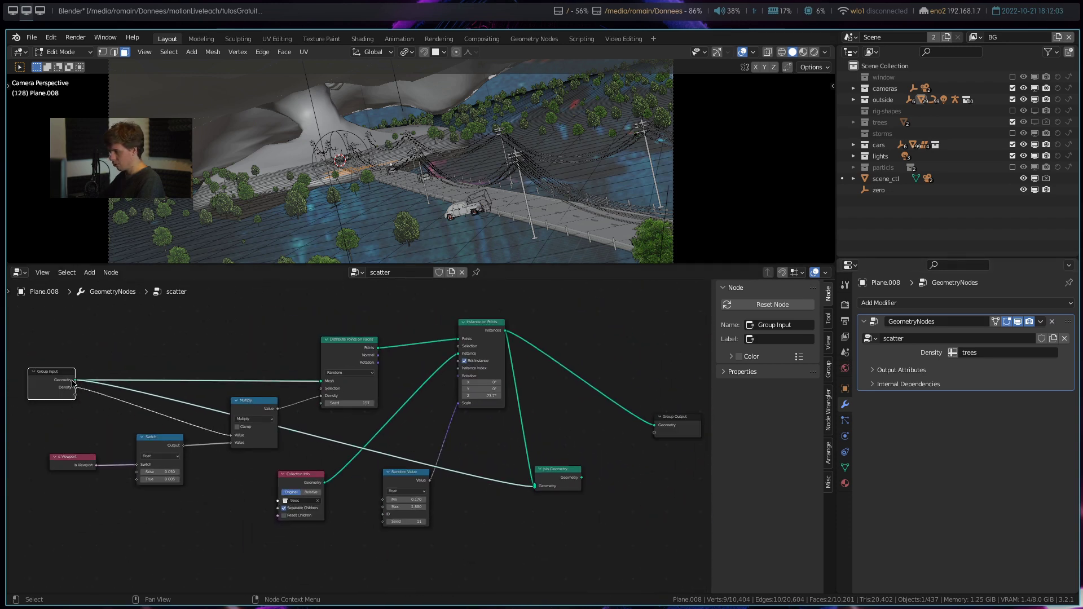
drag(75, 383, 655, 425)
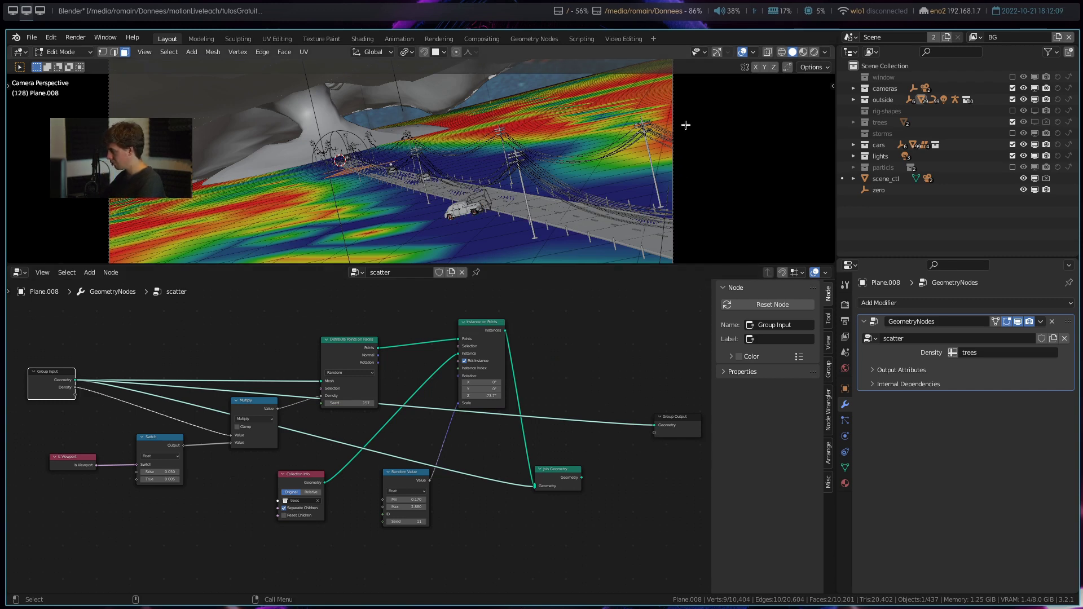
- Check the plane's 'trees' vertex group in Object Data properties, then return to the modifier settings
click(91, 50)
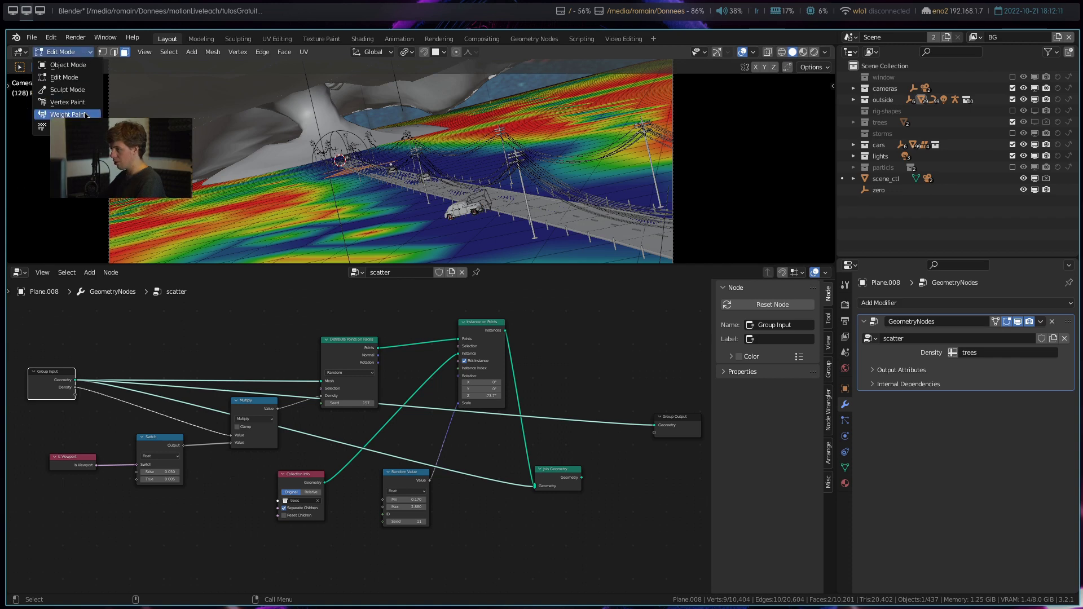
click(68, 52)
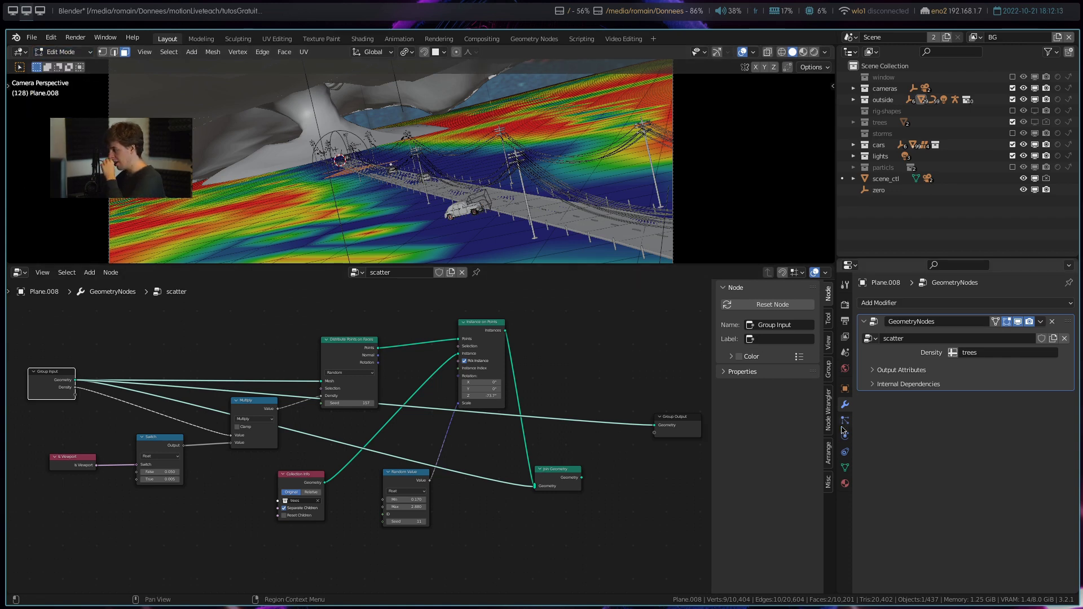
click(845, 468)
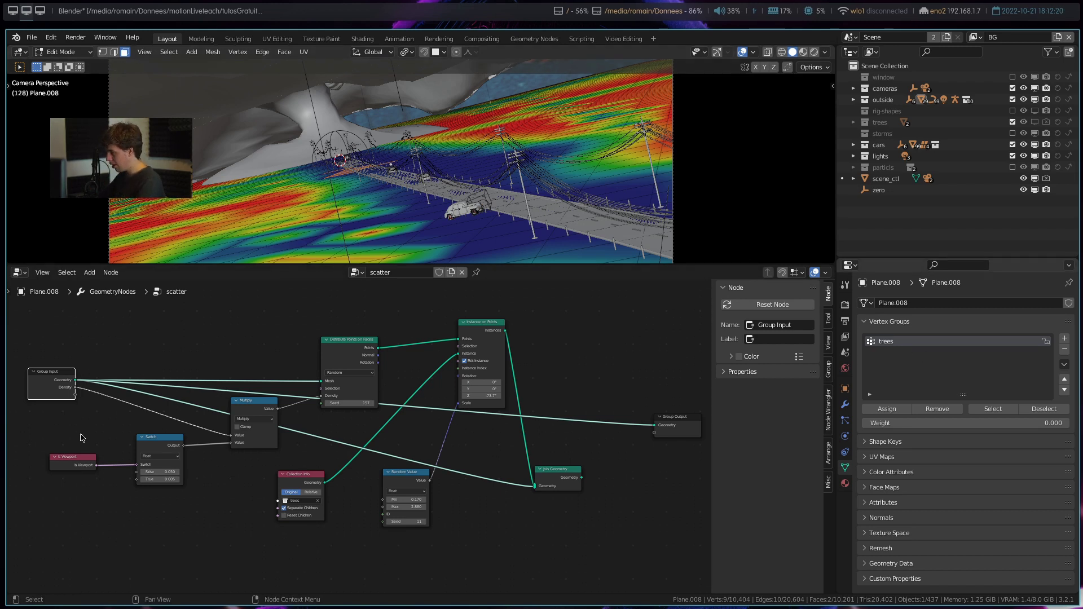
drag(57, 389, 54, 399)
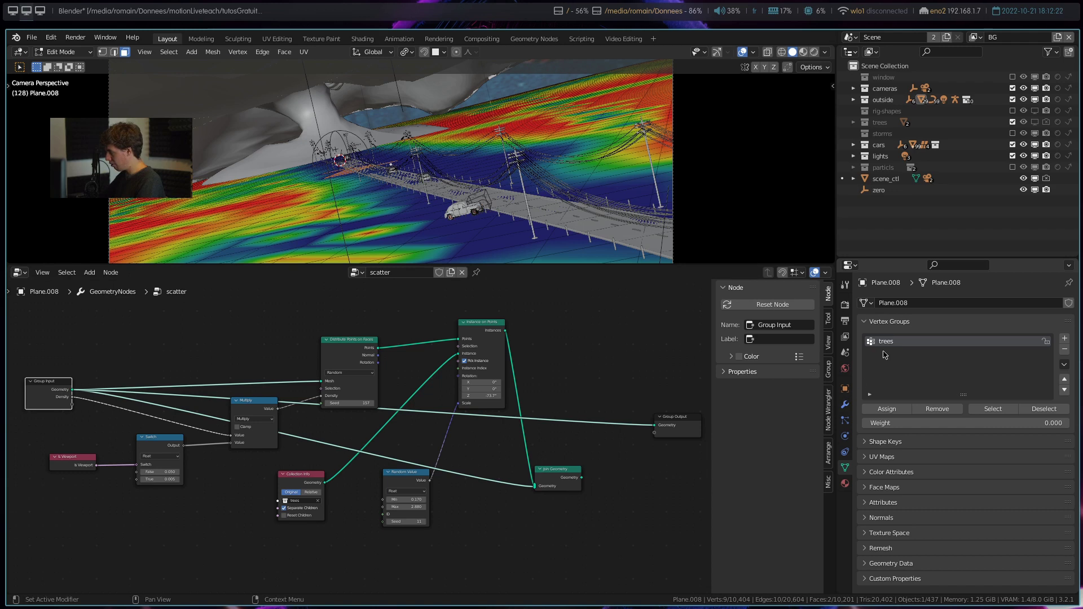
click(845, 404)
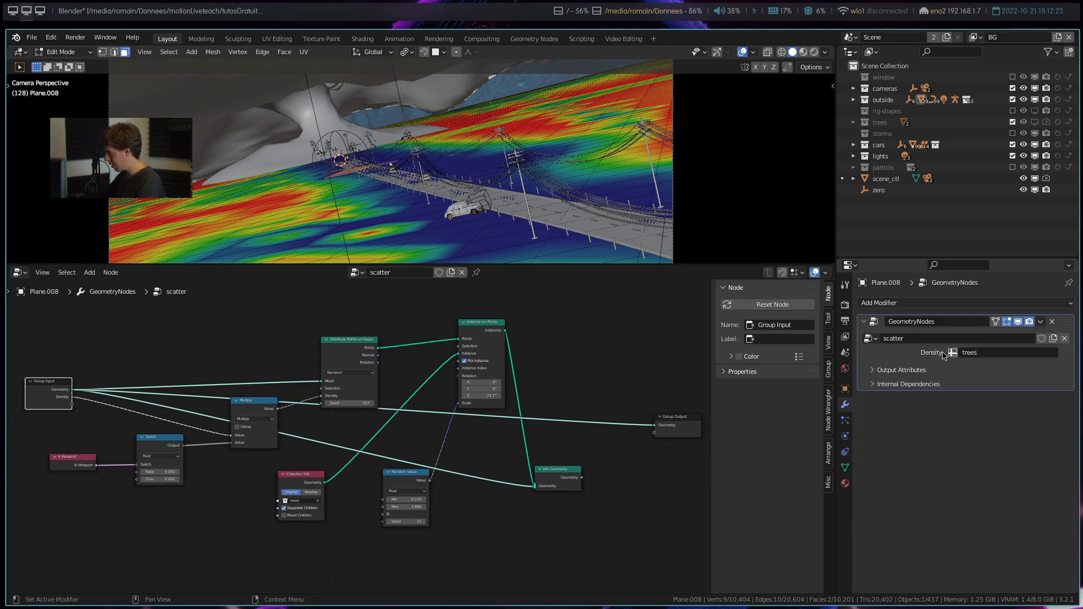
scroll(309, 380, up, 3)
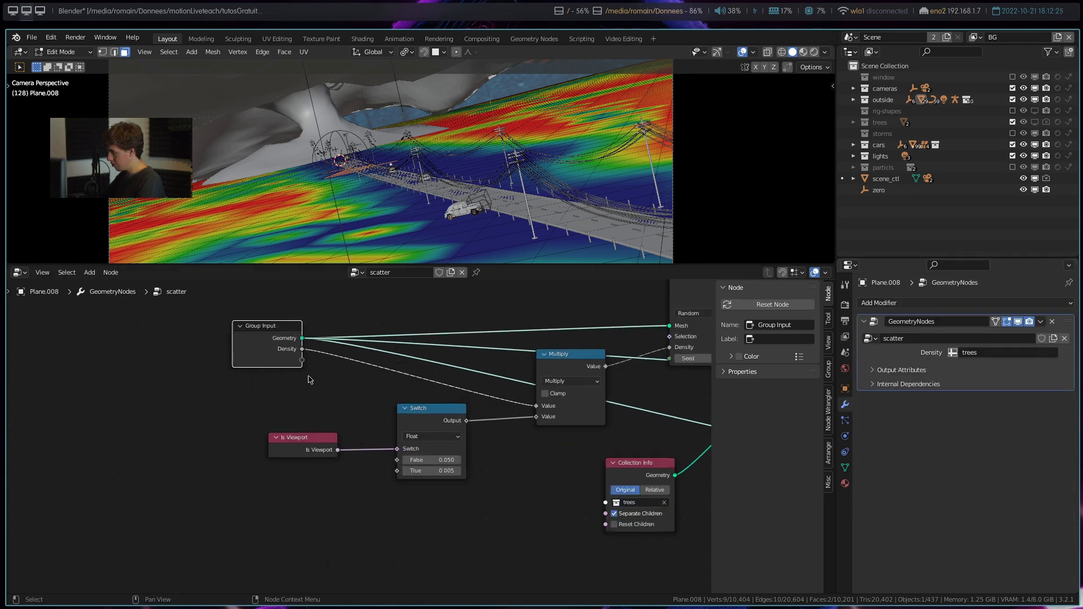
- Show the node editor's Group sidebar tab and frame the whole scatter tree
click(828, 320)
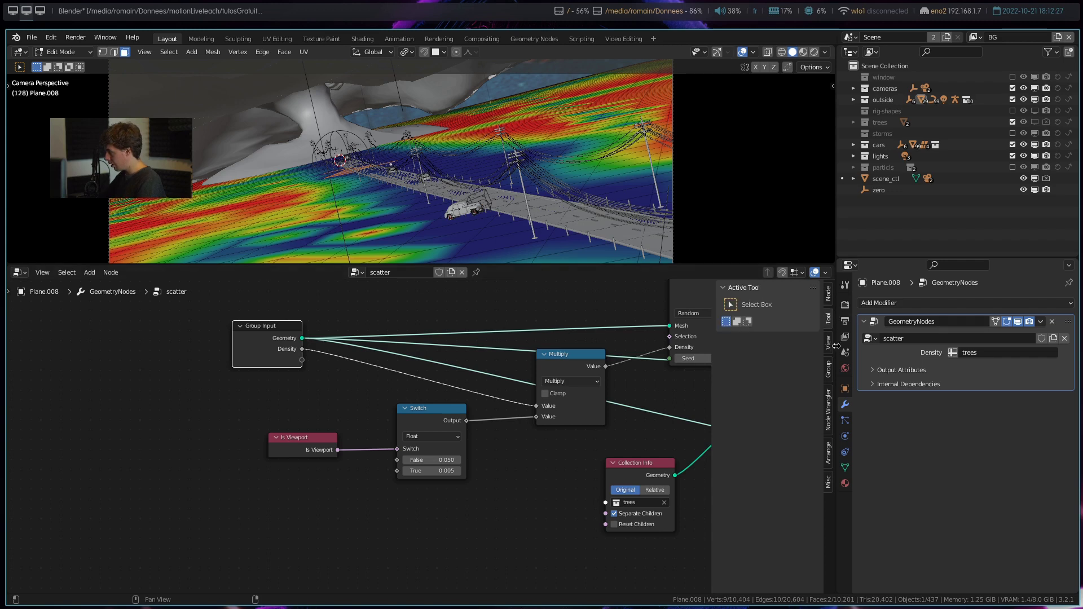
click(828, 342)
click(828, 370)
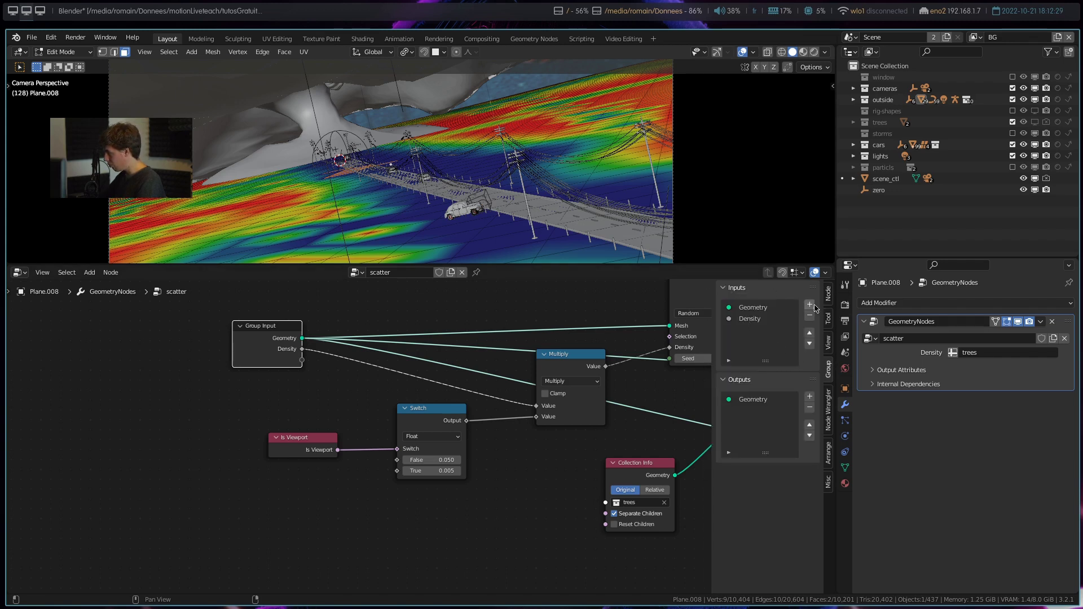
middle_drag(516, 408, 367, 402)
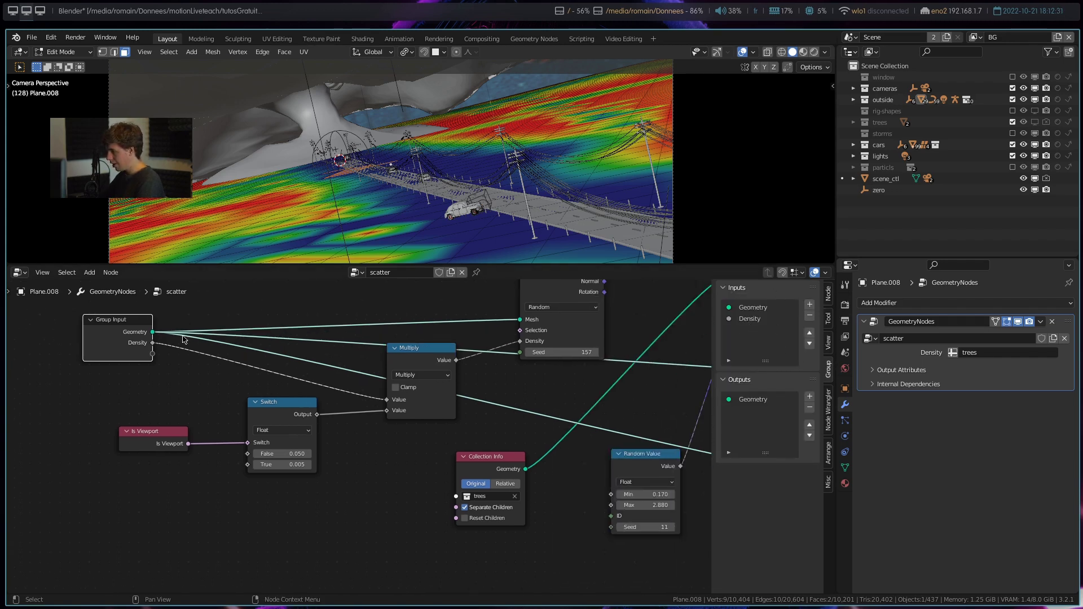
scroll(388, 403, down, 2)
middle_drag(564, 414, 429, 412)
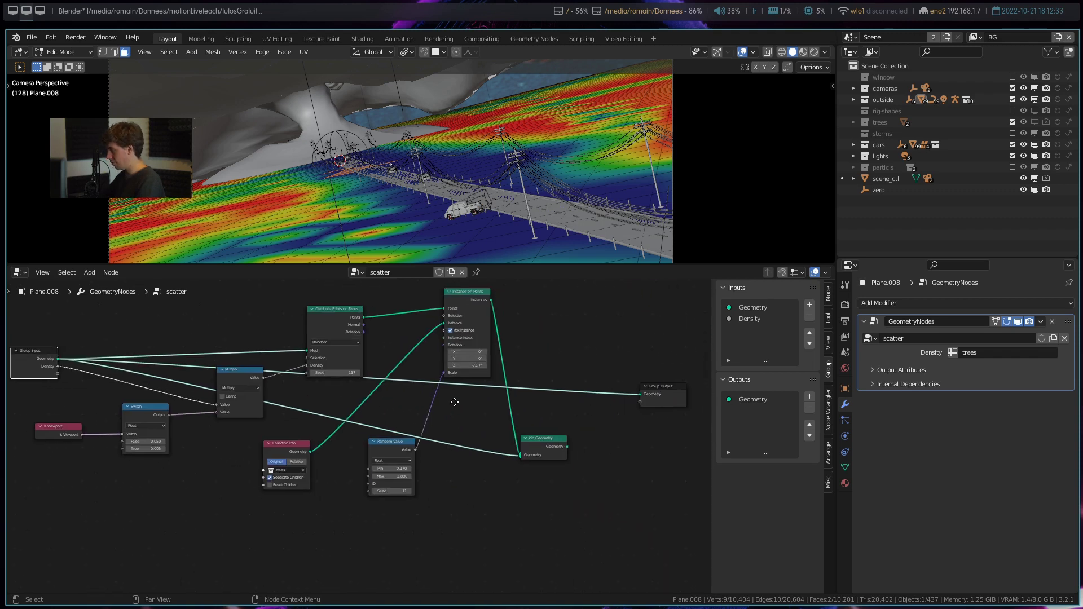
middle_drag(593, 429, 445, 428)
- Connect Join Geometry's output to Group Output Geometry, return to Object Mode and enlarge the 3D view
mouse_move(457, 447)
mouse_down()
mouse_move(533, 410)
mouse_move(535, 398)
mouse_up()
drag(382, 306, 530, 396)
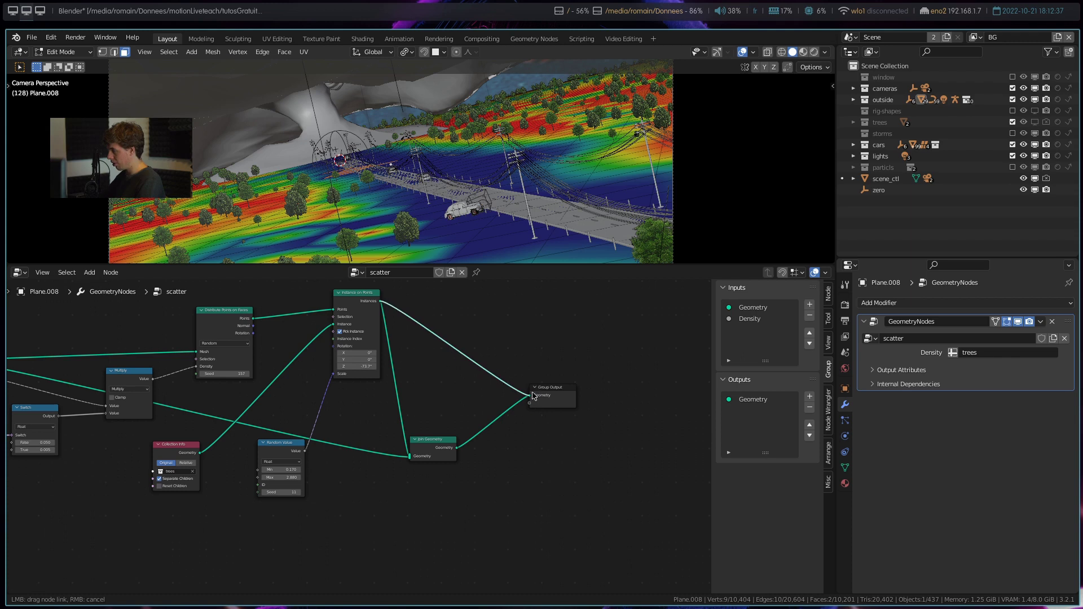
mouse_move(504, 443)
middle_down()
mouse_move(569, 441)
mouse_move(557, 442)
middle_up()
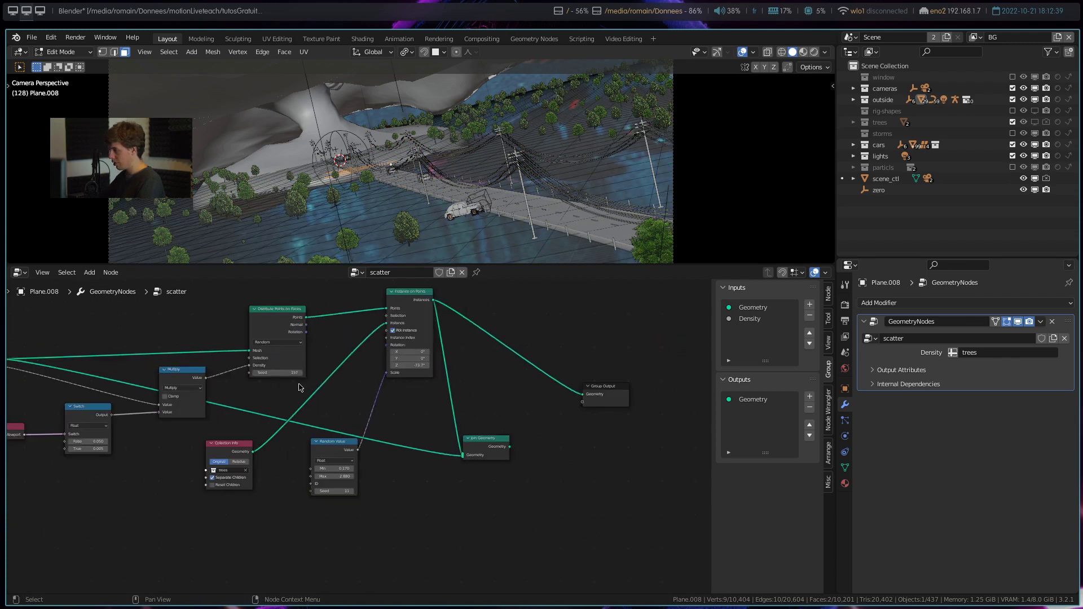
drag(511, 448, 584, 396)
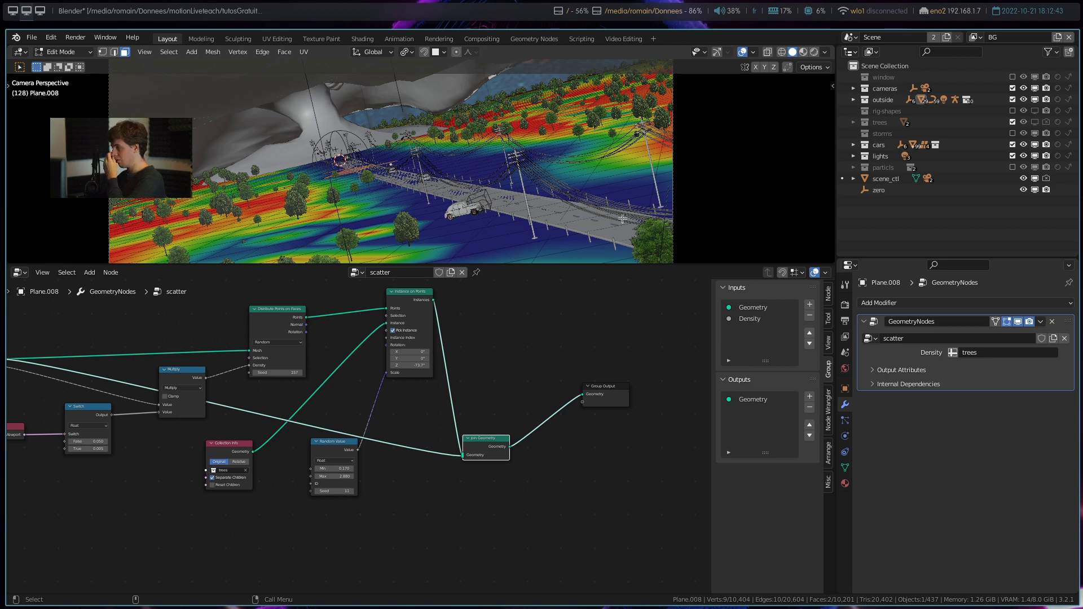
key(Tab)
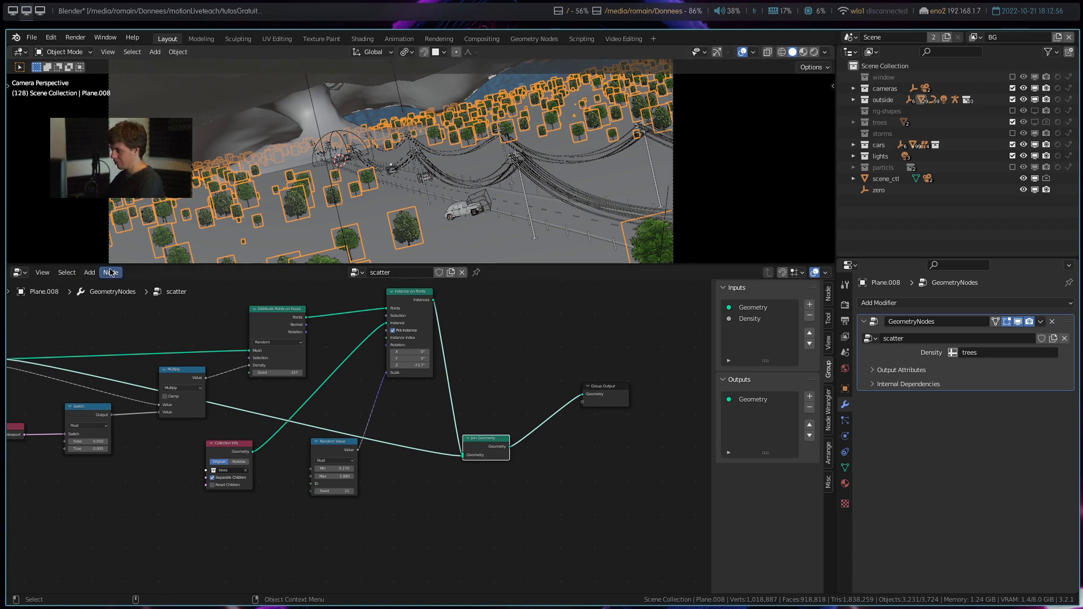
drag(110, 264, 110, 545)
- Turn the bottom editor into a Timeline and jump to frame 184
right_click(33, 553)
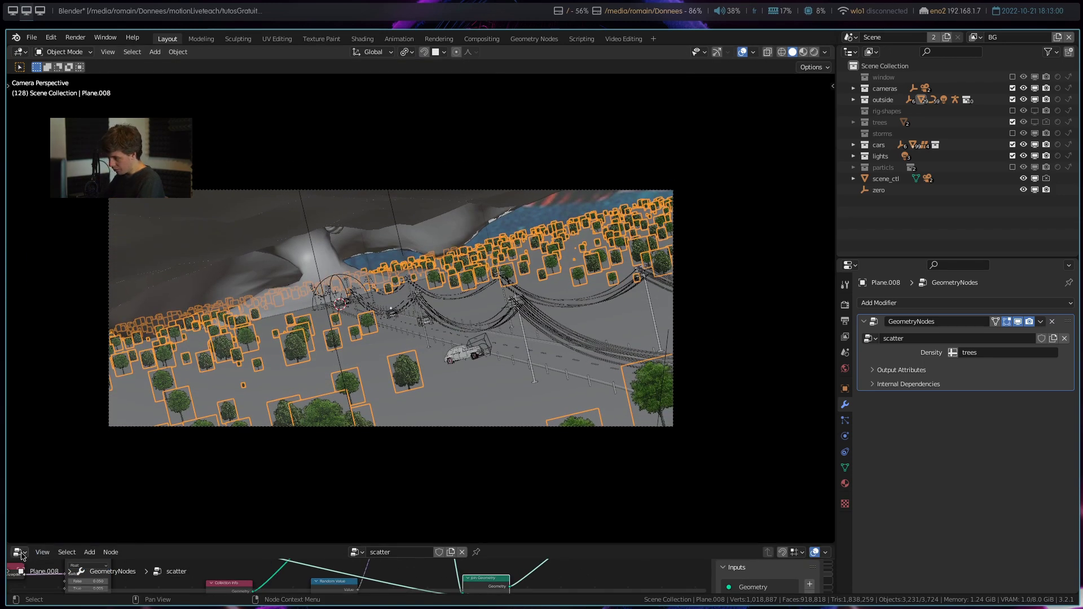
click(21, 555)
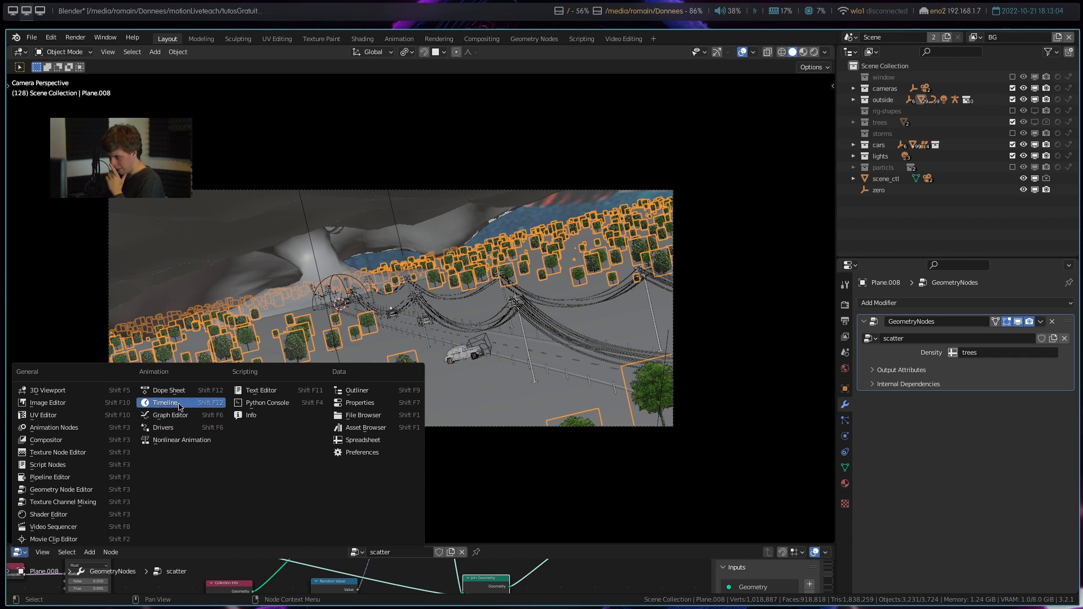
click(180, 403)
click(458, 576)
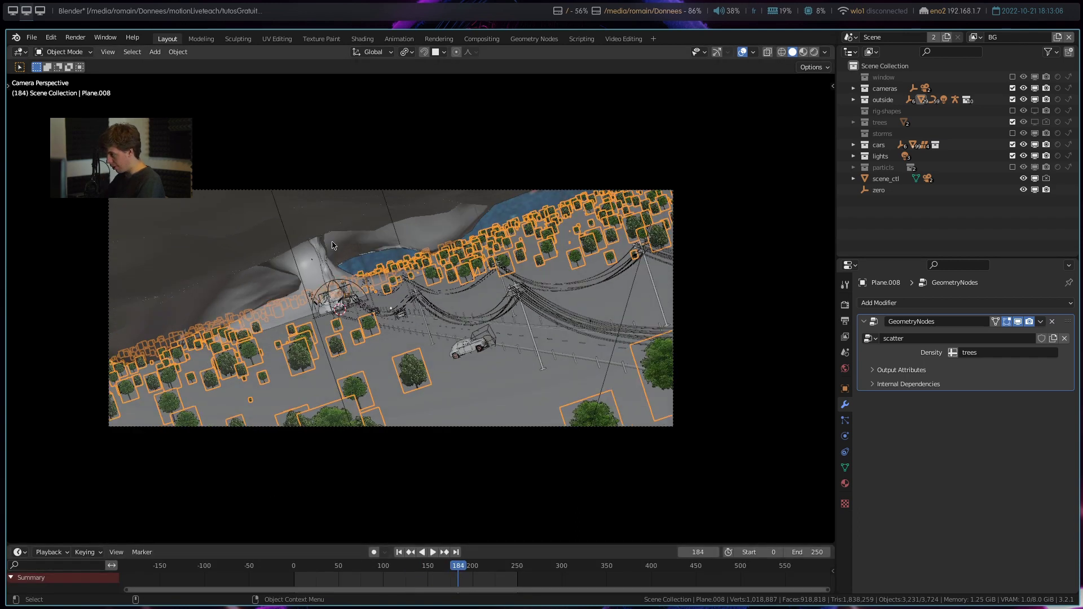
- Select the monster leg, frame it and orbit around it, collapsing the Armature in the Outliner
click(323, 263)
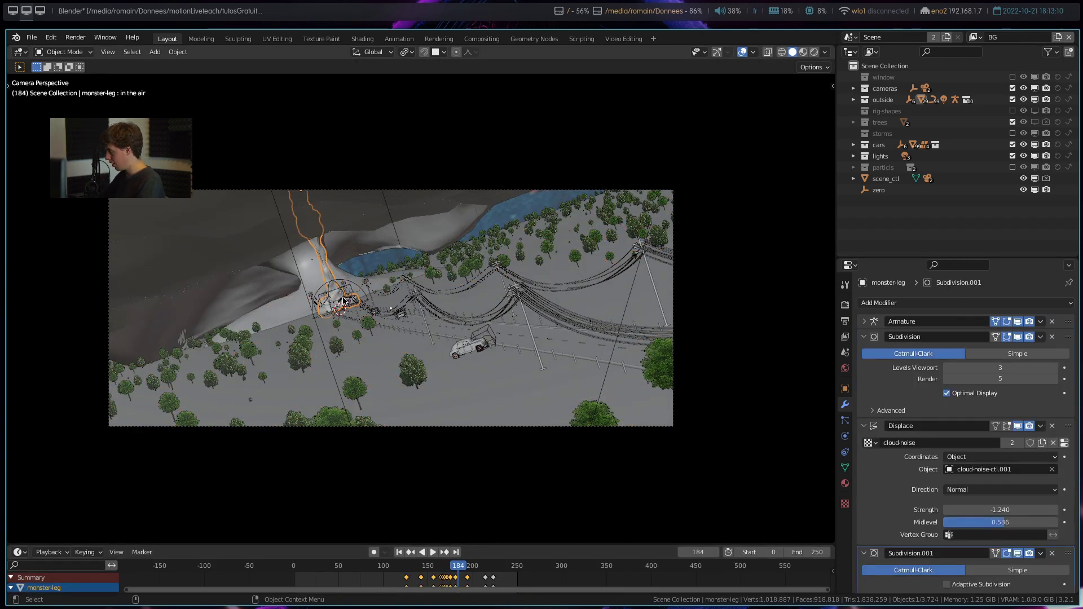
key(KP_Decimal)
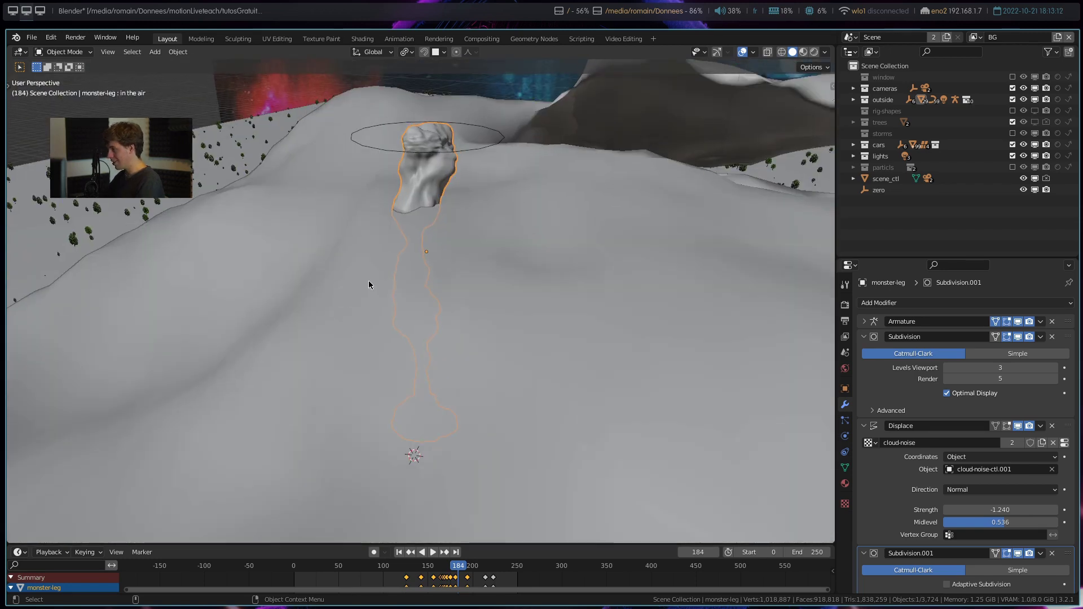
middle_drag(368, 279, 474, 248)
scroll(520, 218, down, 4)
scroll(520, 218, down, 3)
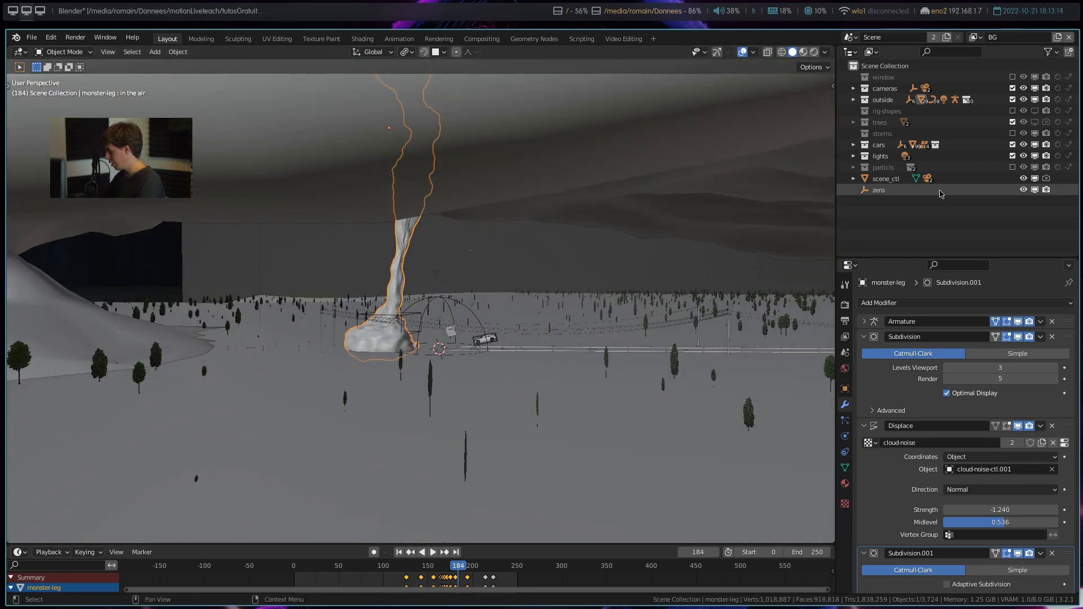
key(KP_Decimal)
click(865, 97)
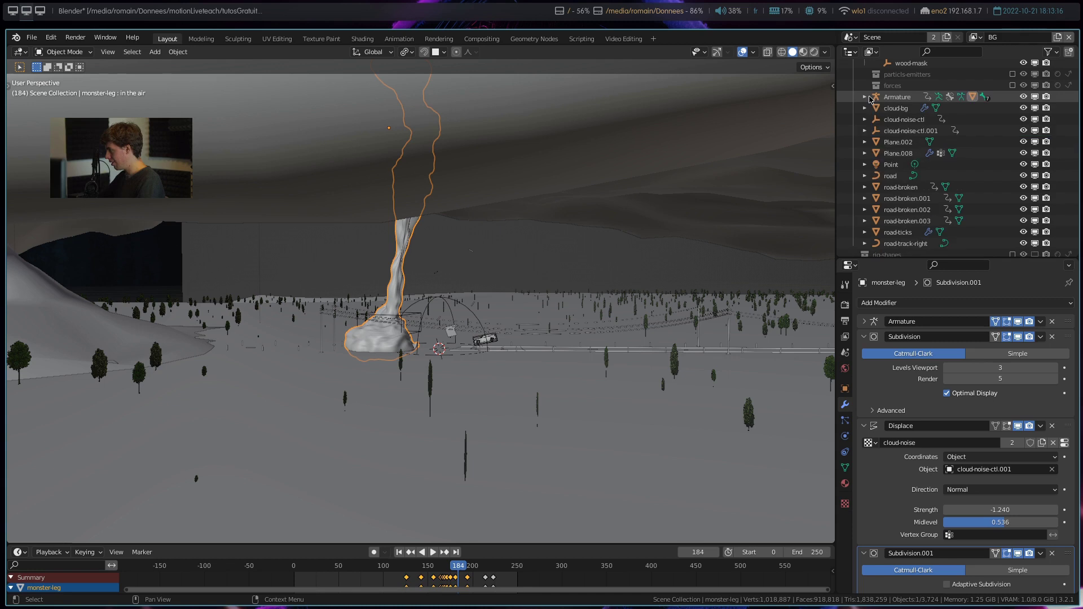
key(KP_Decimal)
middle_drag(425, 268, 459, 320)
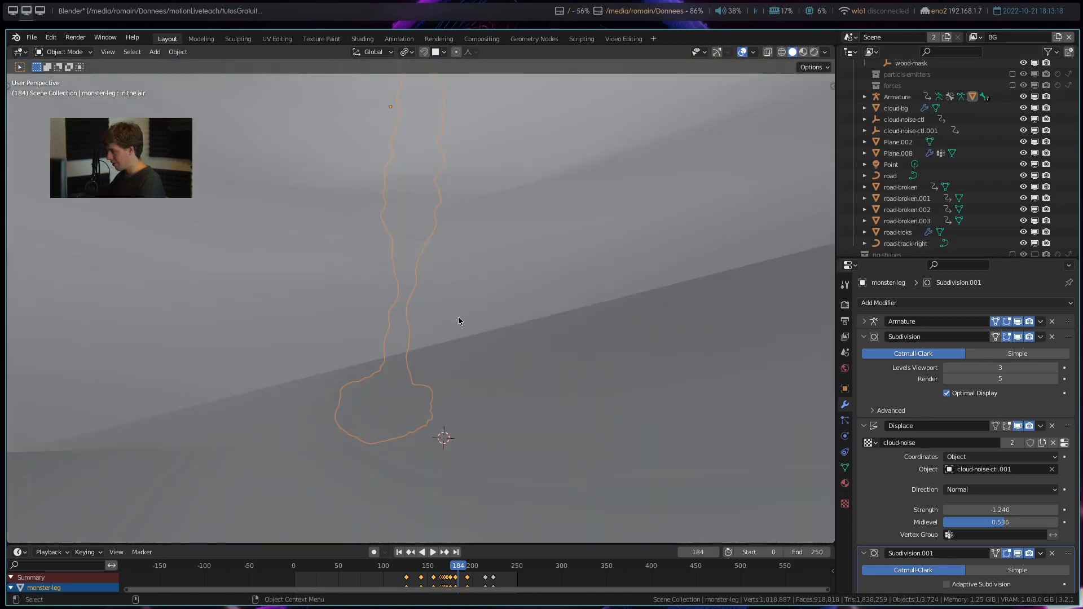
scroll(386, 319, down, 3)
mouse_move(386, 319)
middle_down()
mouse_move(565, 393)
mouse_move(702, 261)
middle_up()
scroll(429, 339, down, 2)
- Enter Edit Mode on the leg and turn off Vertex Group Weights in the Overlays
key(Tab)
scroll(485, 361, up, 3)
key(n)
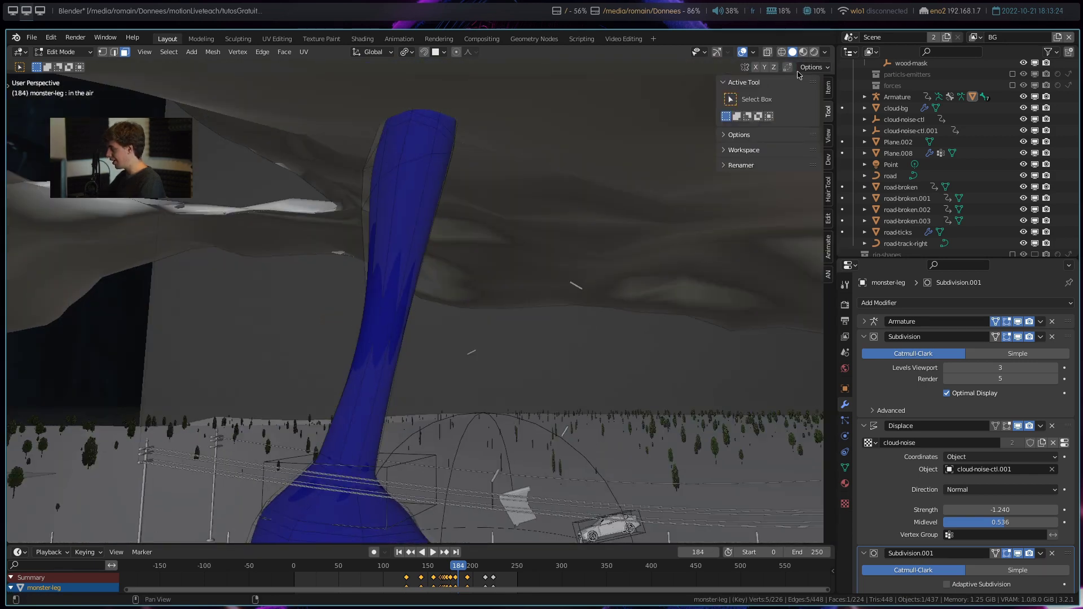
click(824, 52)
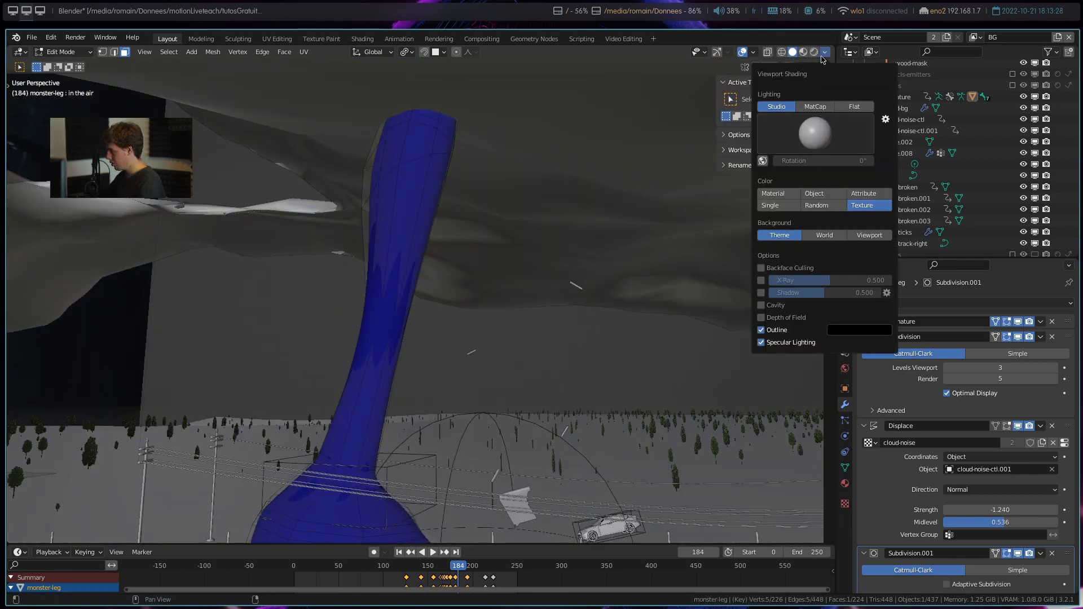
click(753, 53)
click(707, 401)
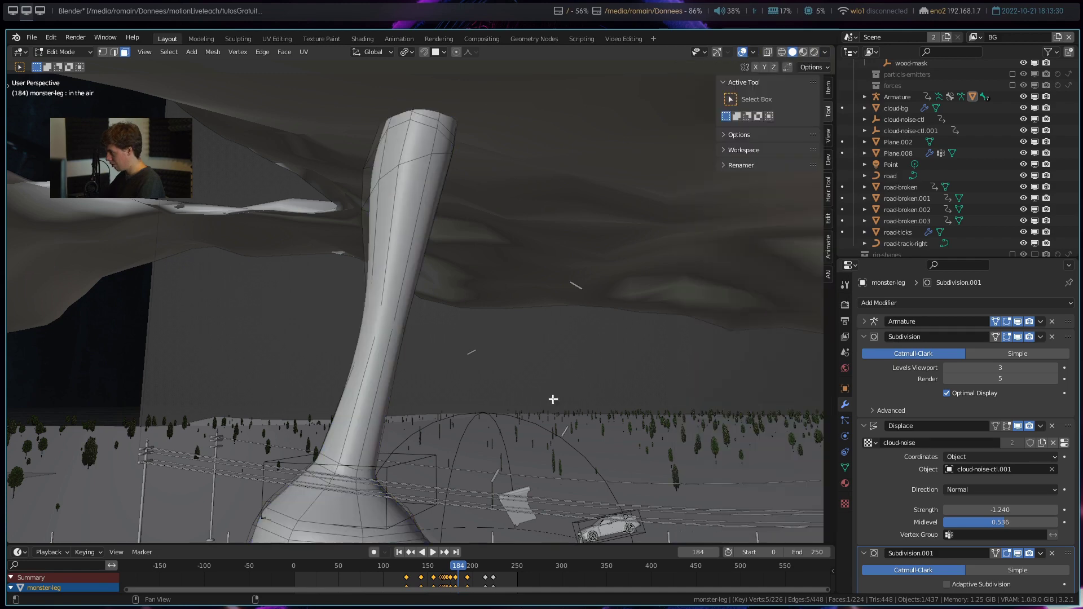
mouse_move(559, 395)
middle_down()
mouse_move(563, 332)
mouse_move(424, 346)
mouse_move(468, 360)
mouse_move(467, 344)
mouse_move(745, 226)
middle_up()
- Return to Object Mode, select the leg's Armature and enter its Edit Mode
key(Tab)
scroll(467, 344, down, 3)
scroll(926, 180, down, 5)
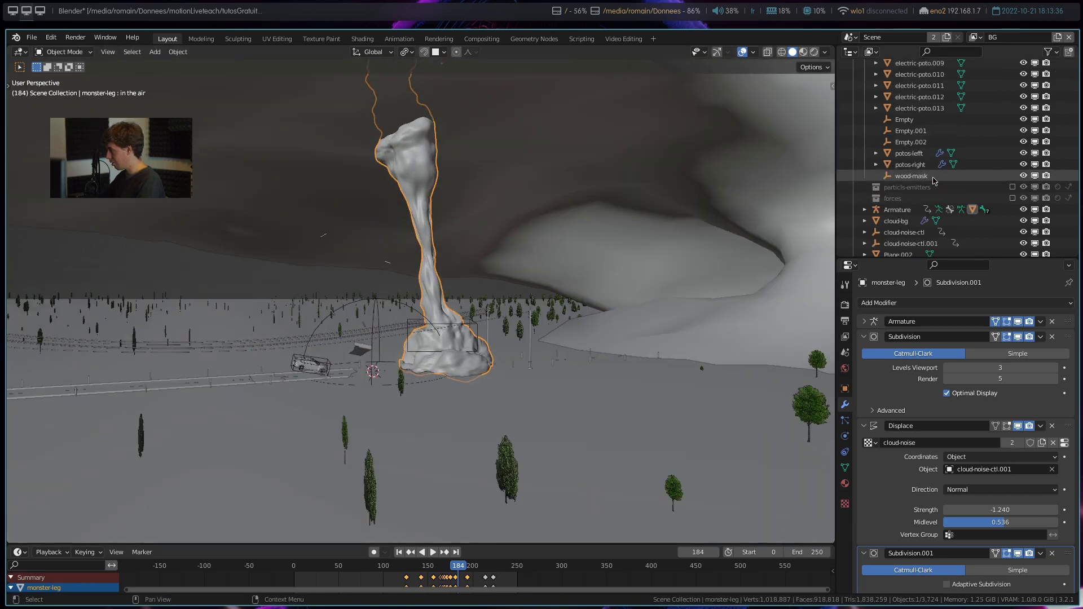
scroll(925, 181, down, 5)
mouse_move(508, 243)
middle_down()
mouse_move(494, 249)
mouse_move(492, 391)
middle_up()
click(493, 392)
key(Tab)
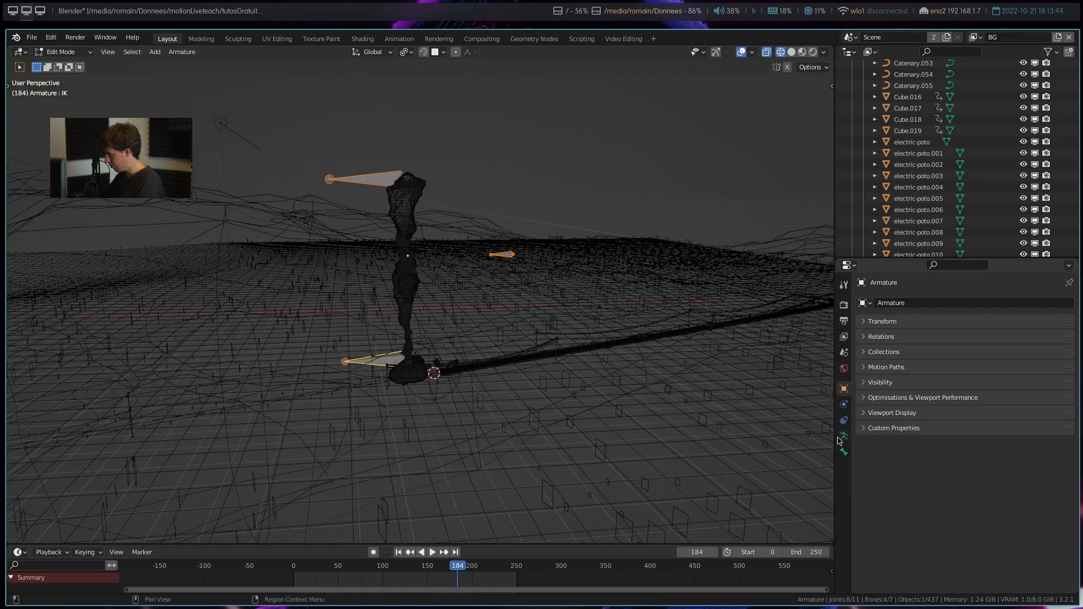
- Show the armature's bone settings and select the IK bone at the foot
click(844, 437)
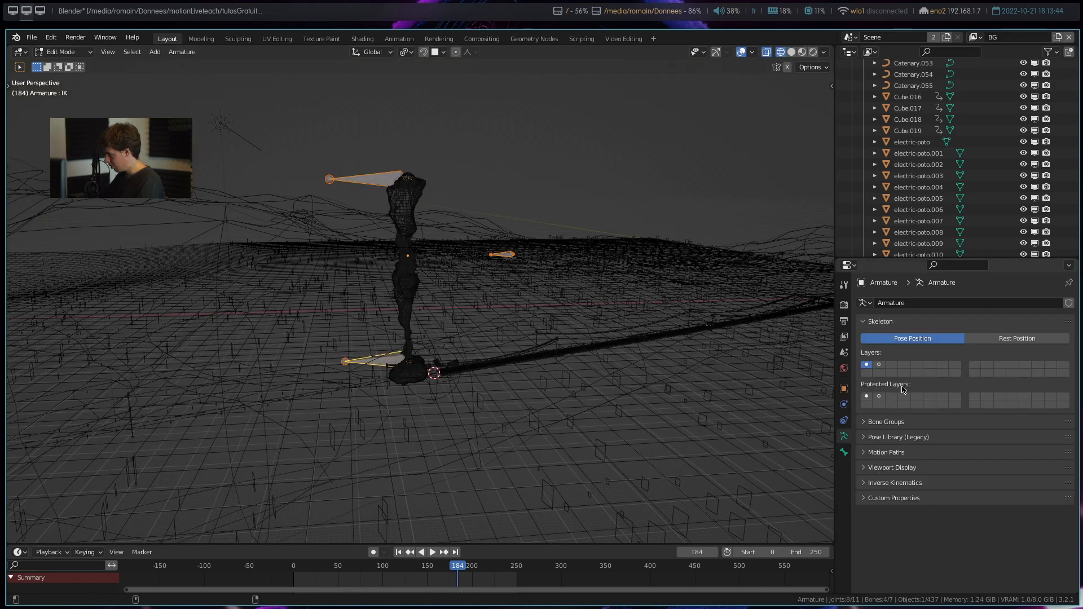
mouse_move(375, 355)
middle_down()
mouse_move(465, 309)
mouse_move(379, 240)
middle_up()
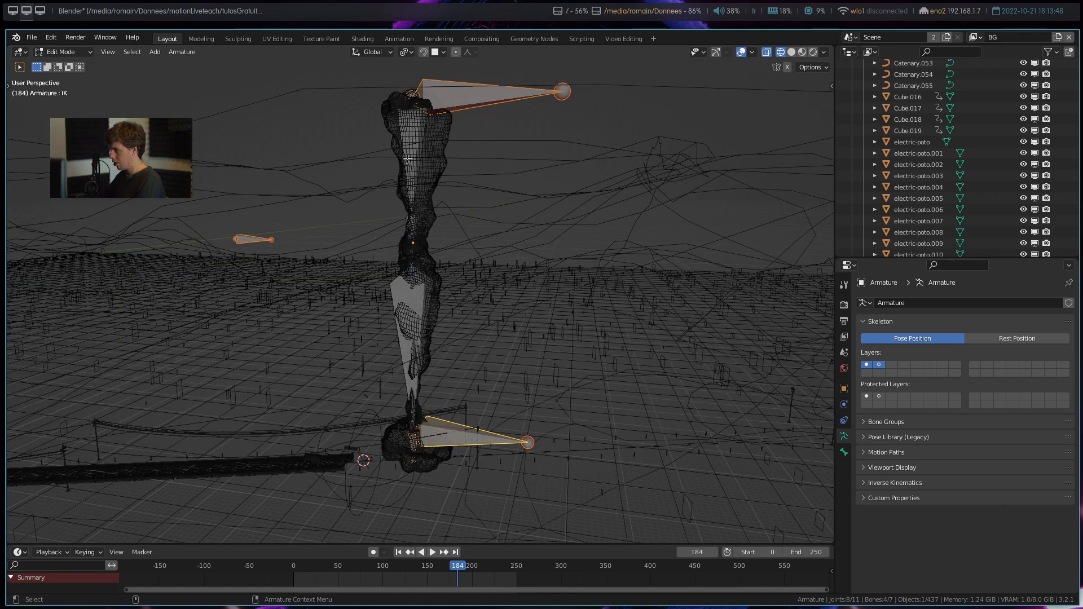
click(412, 244)
middle_drag(412, 244, 405, 260)
shift+click(409, 327)
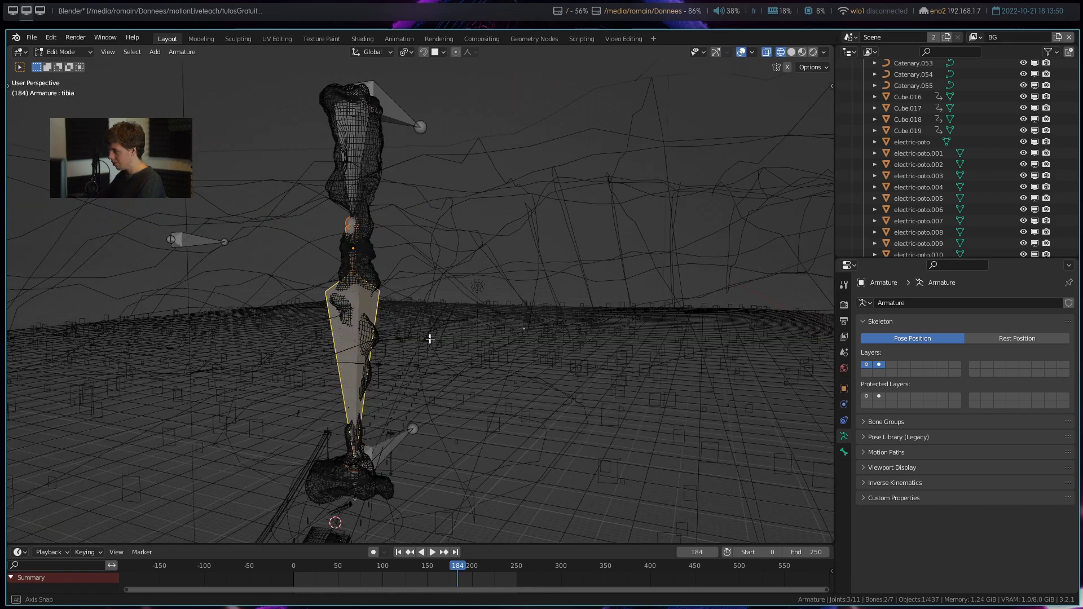
middle_drag(409, 326, 443, 405)
click(427, 399)
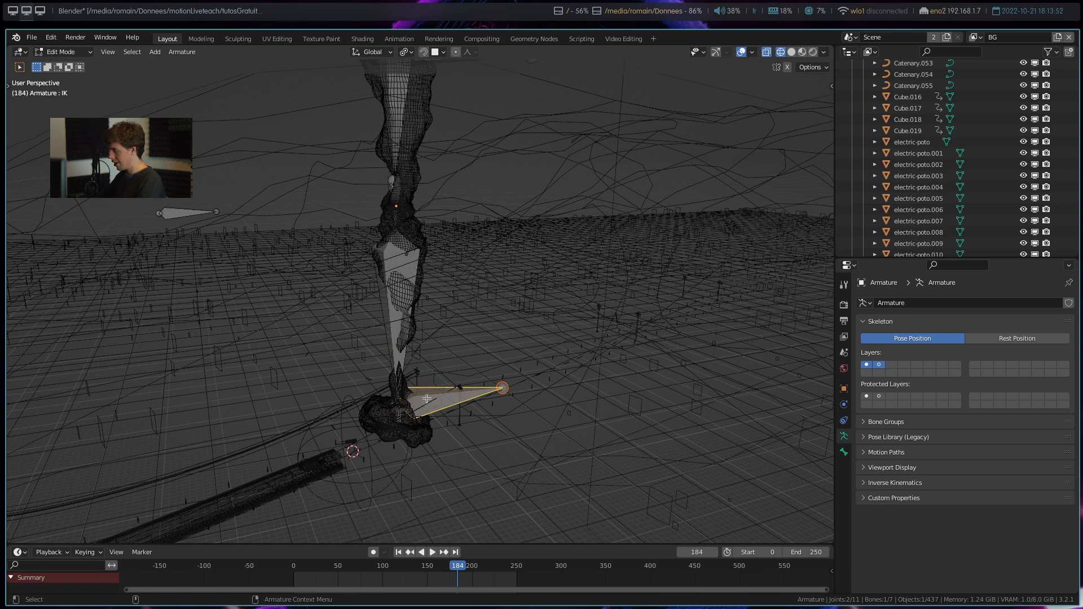
- Enter Pose Mode, try moving the IK foot control, then cancel and leave Pose Mode
key(Tab)
key(ctrl+Tab)
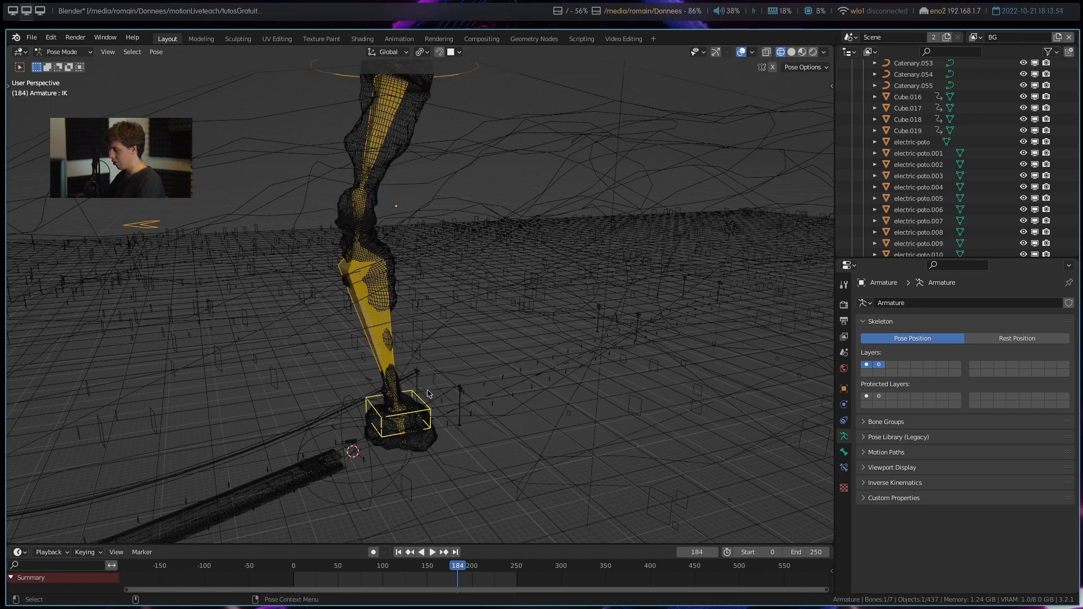
middle_drag(421, 391, 395, 361)
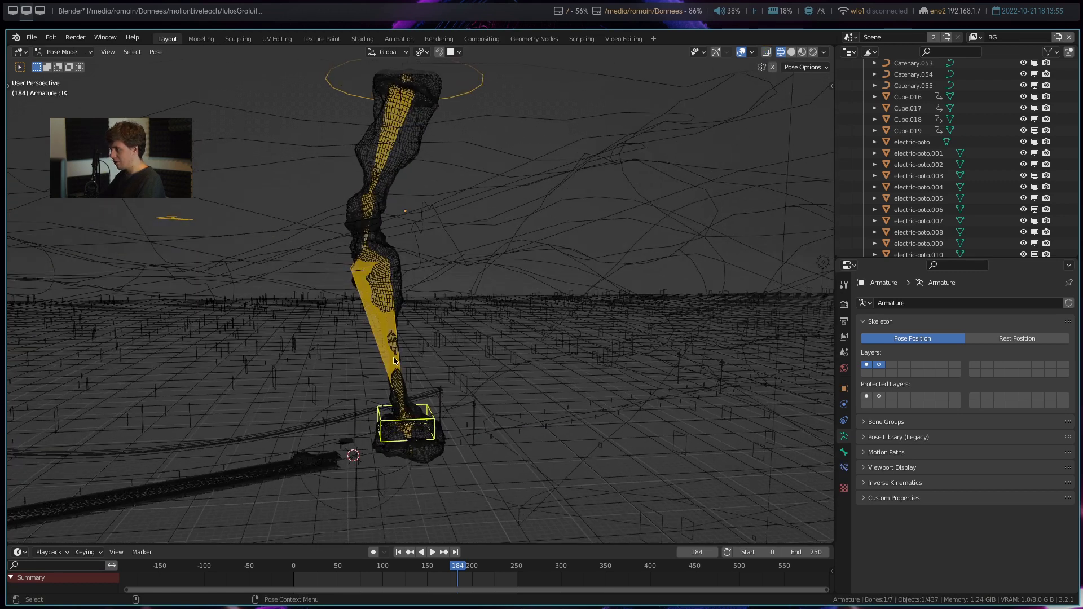
click(433, 421)
key(g)
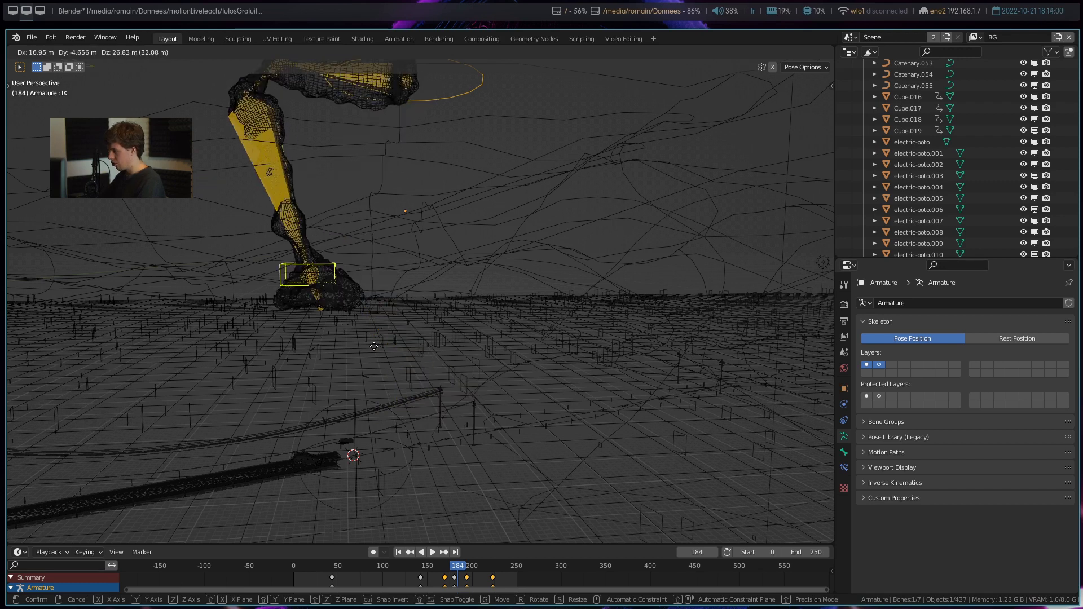
key(Escape)
key(ctrl+Tab)
- Check the leg's modifier stack, then reposition the IK foot control back down
click(410, 190)
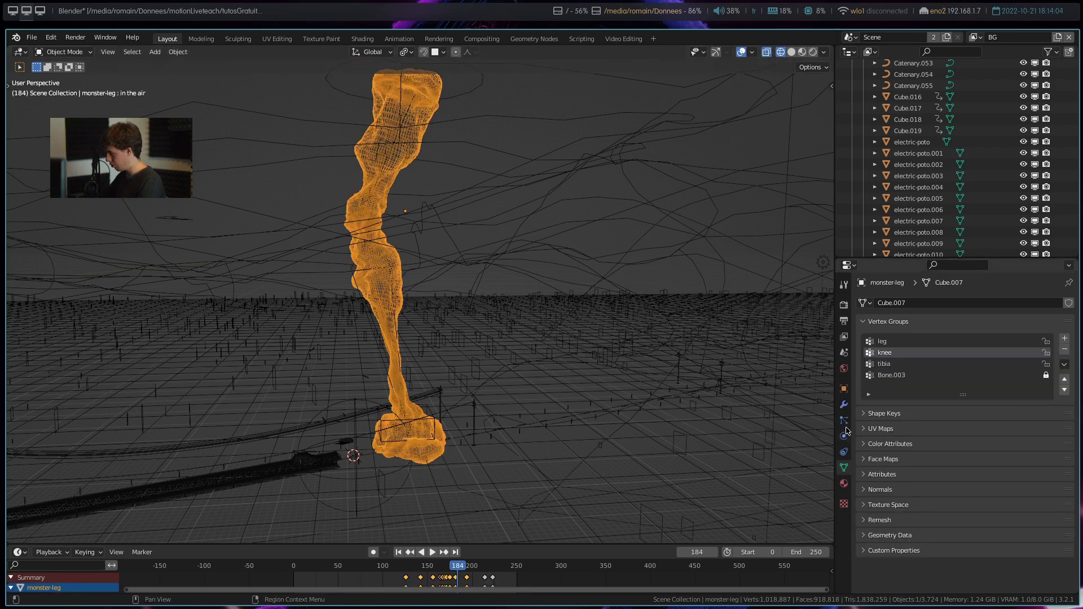
click(844, 404)
ctrl+click(865, 347)
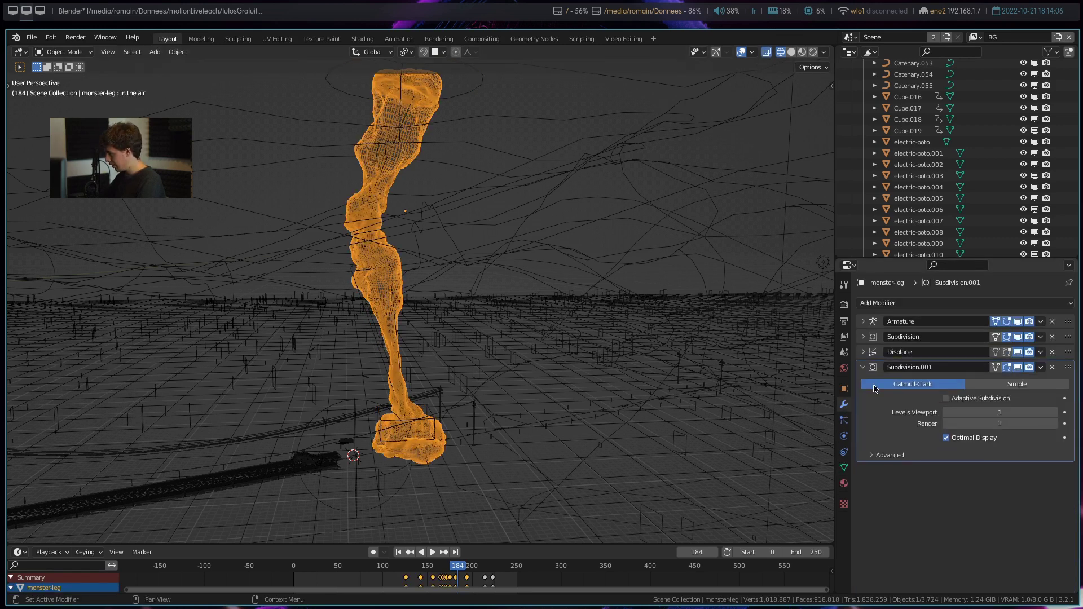
click(866, 370)
key(ctrl+z)
key(ctrl+z)
key(g)
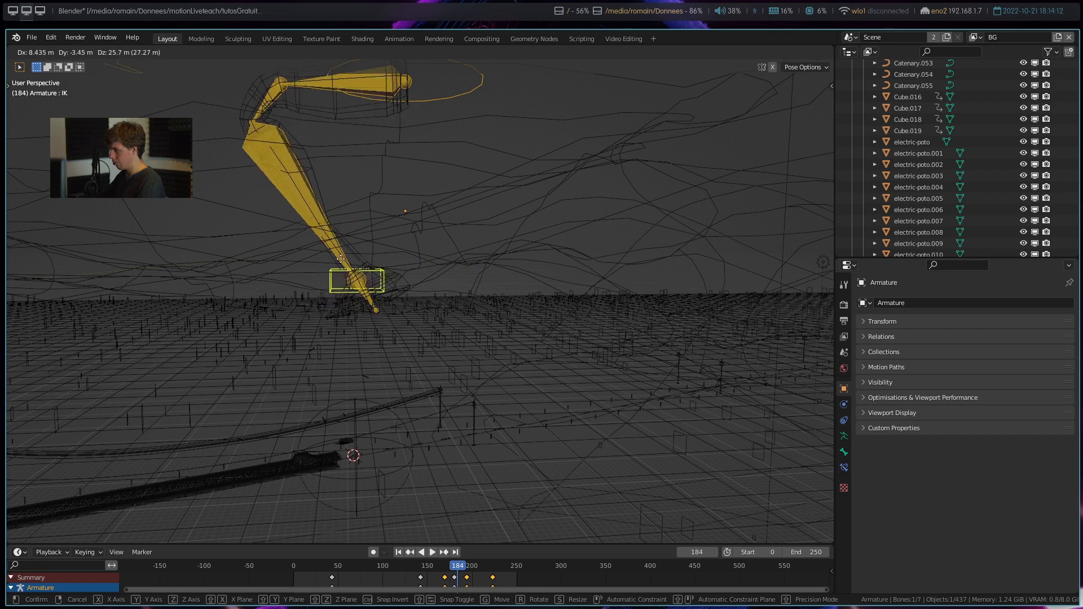
click(391, 402)
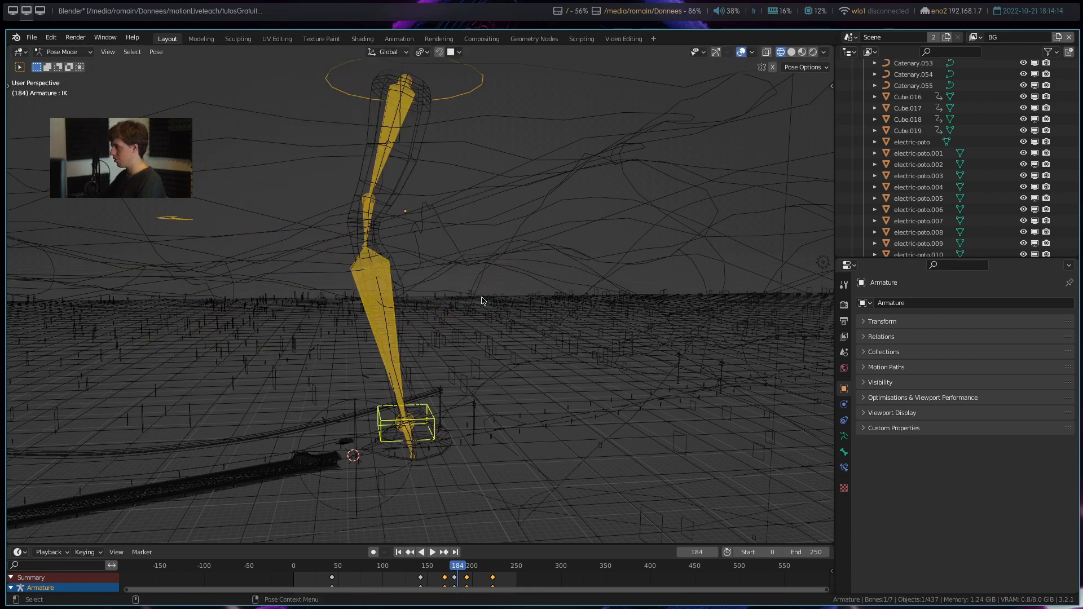
- Try moving the whole rig with the top ALL control, then cancel
click(468, 94)
key(g)
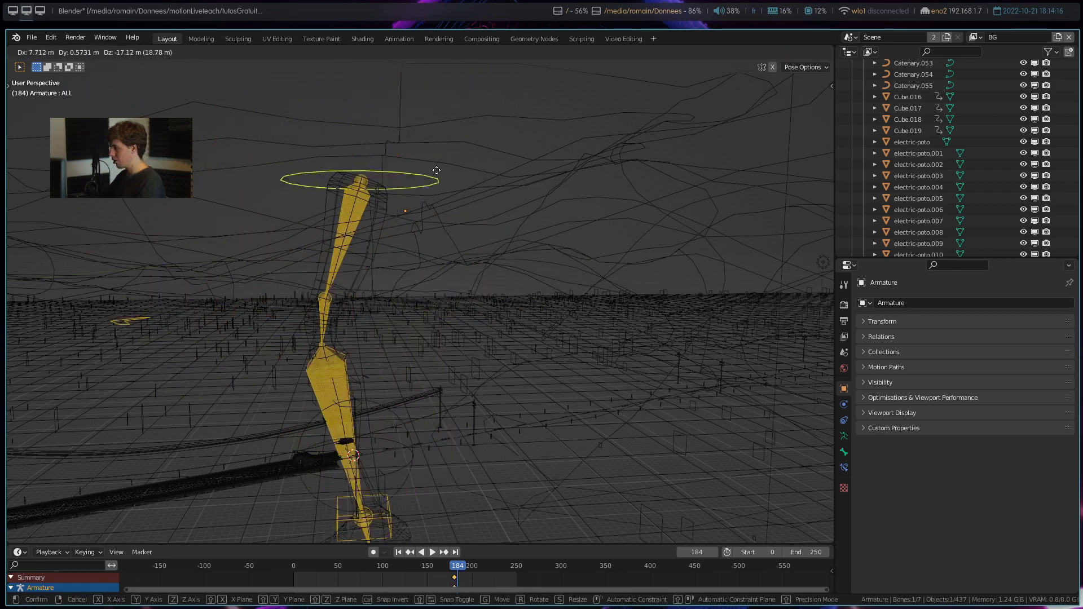
right_click(320, 117)
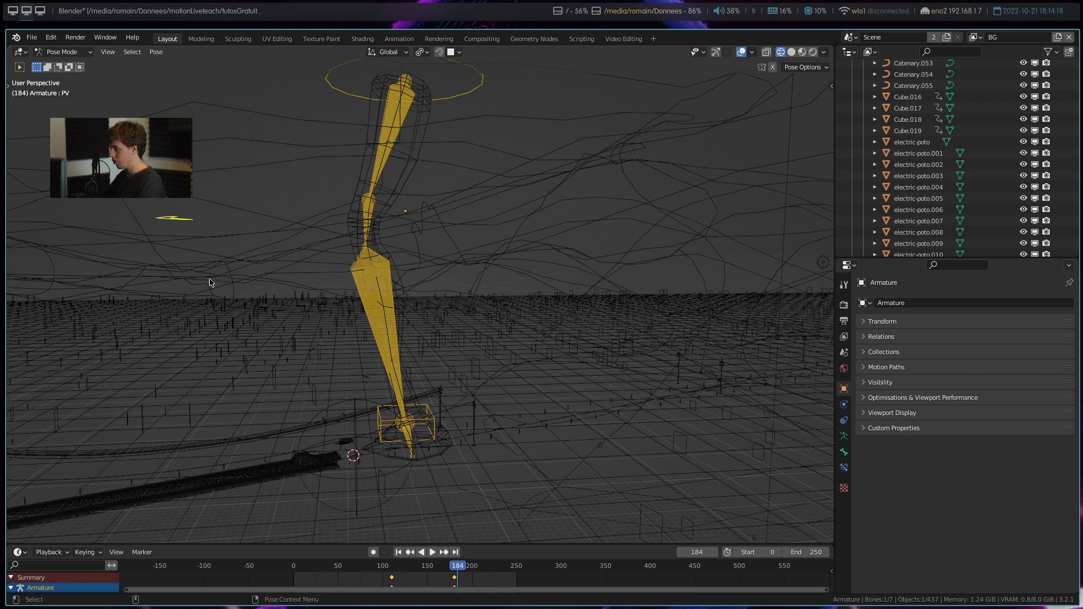
middle_drag(209, 282, 402, 399)
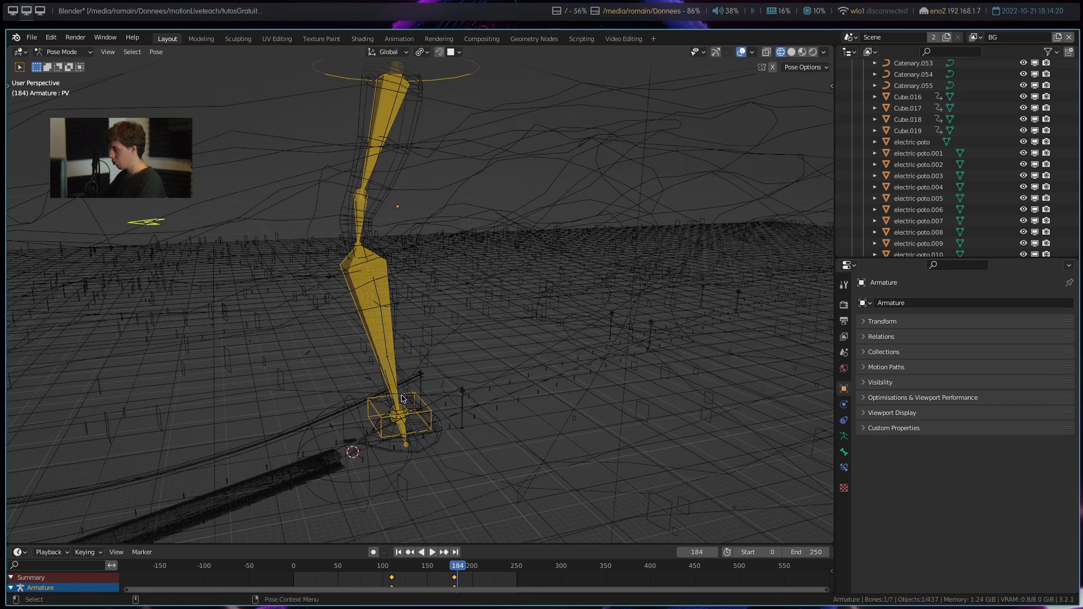
- Inspect the tibia bone's IK constraint settings in Bone Constraints
click(403, 399)
click(844, 436)
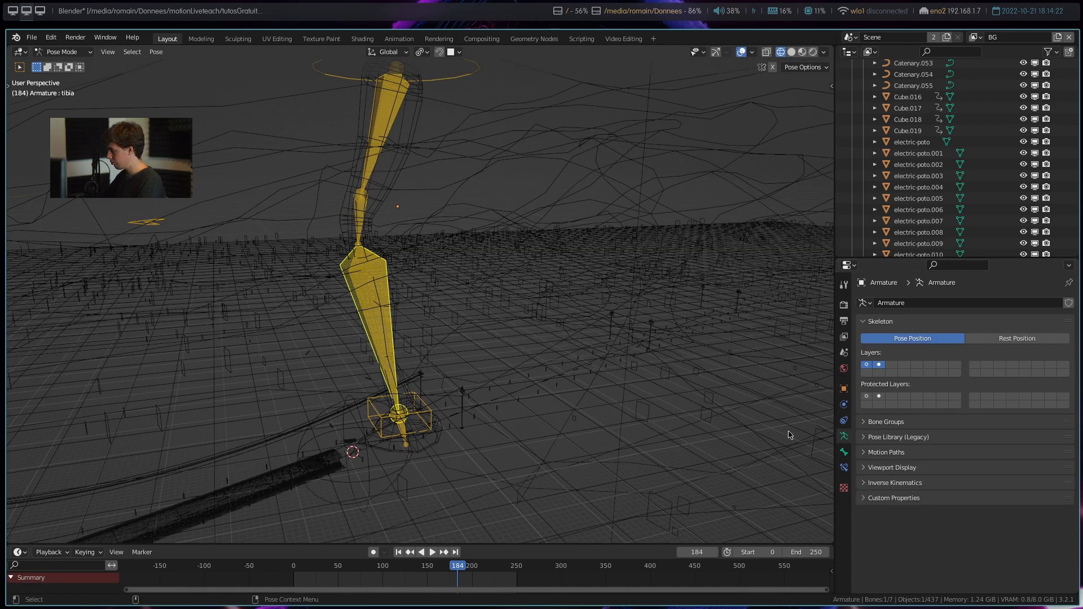
click(851, 469)
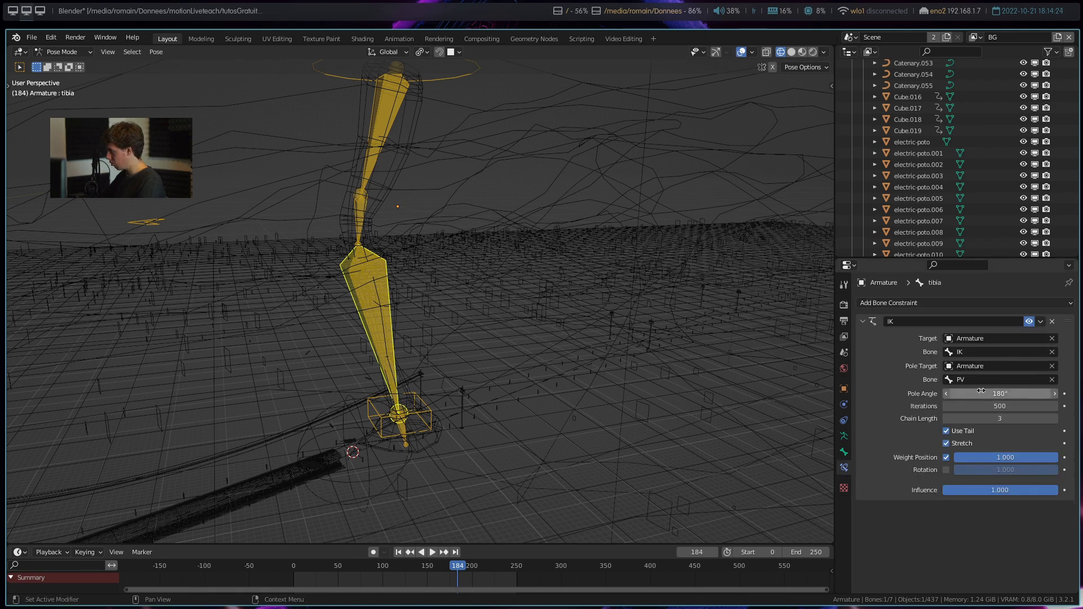
middle_drag(429, 395, 437, 378)
click(434, 419)
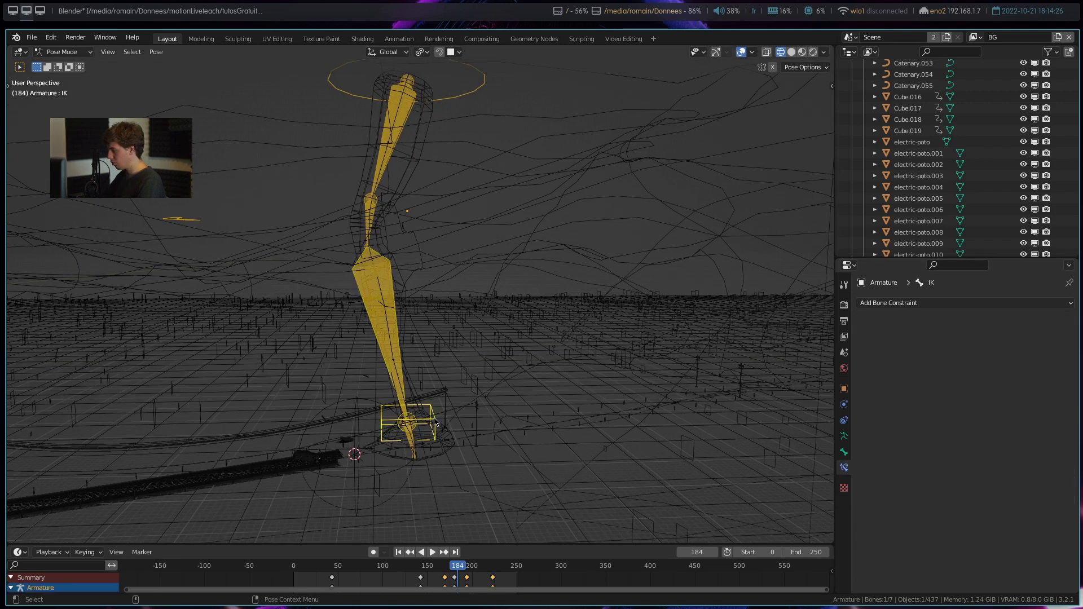
click(397, 375)
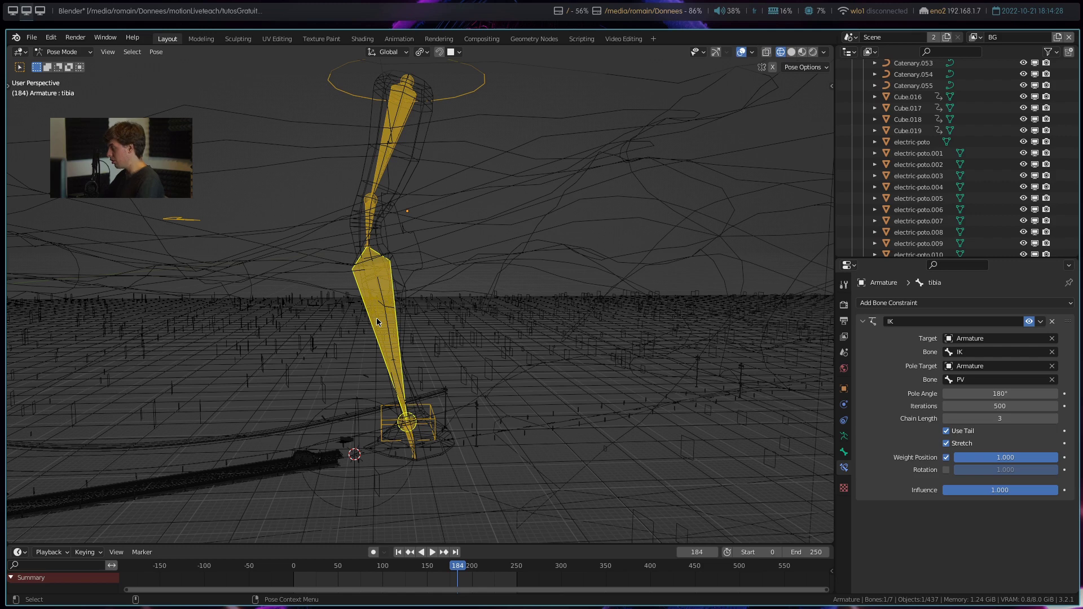
- Try moving the PV pole control, then preview the lifted leg at frame 141 in solid shading
click(188, 226)
middle_drag(188, 226, 267, 282)
key(g)
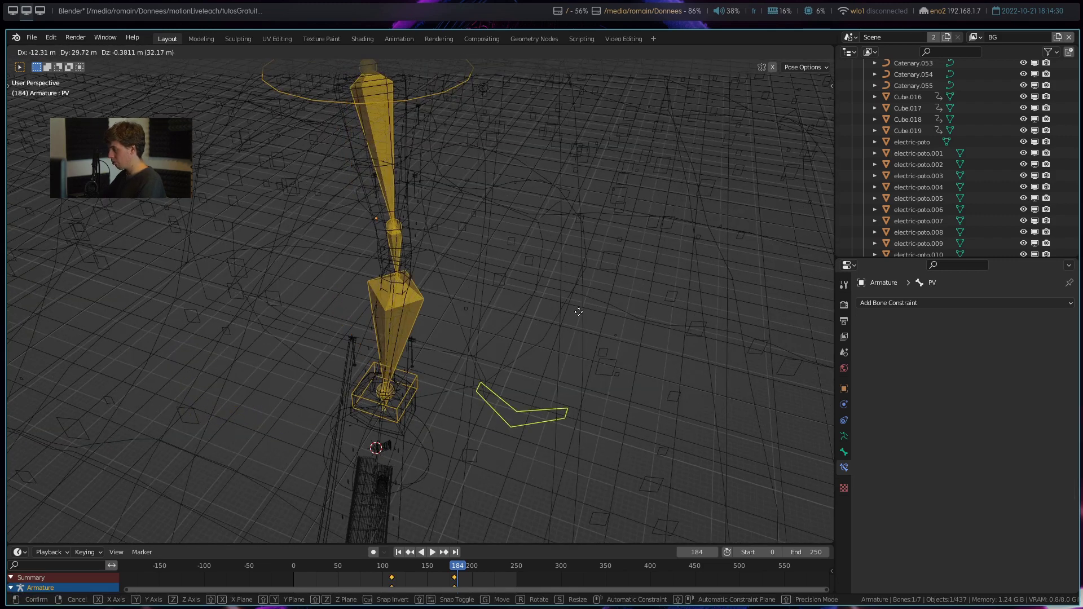
right_click(472, 289)
middle_drag(472, 289, 350, 255)
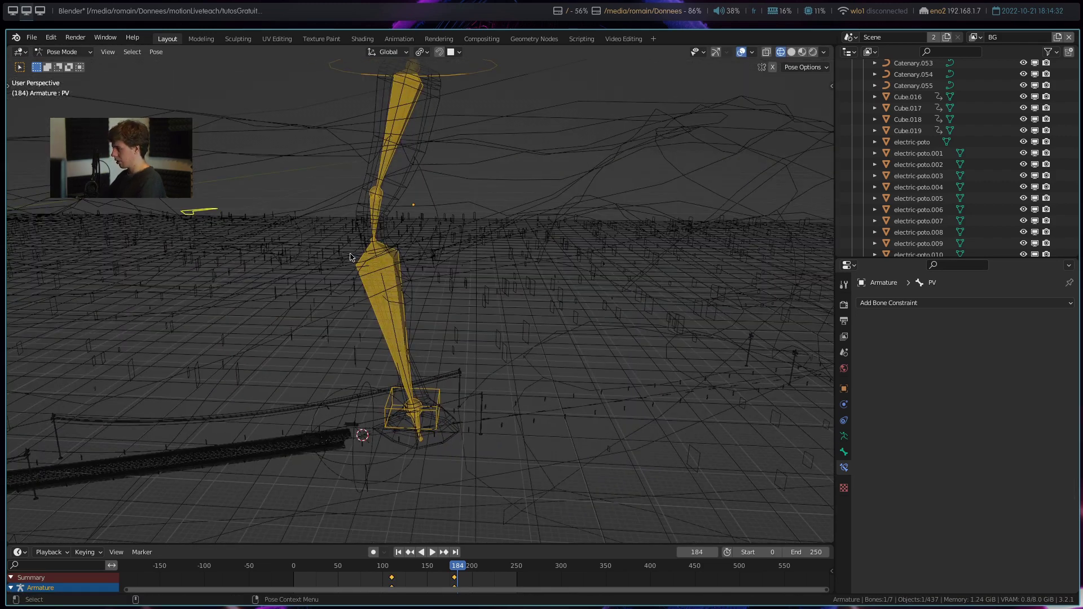
middle_drag(472, 391, 487, 352)
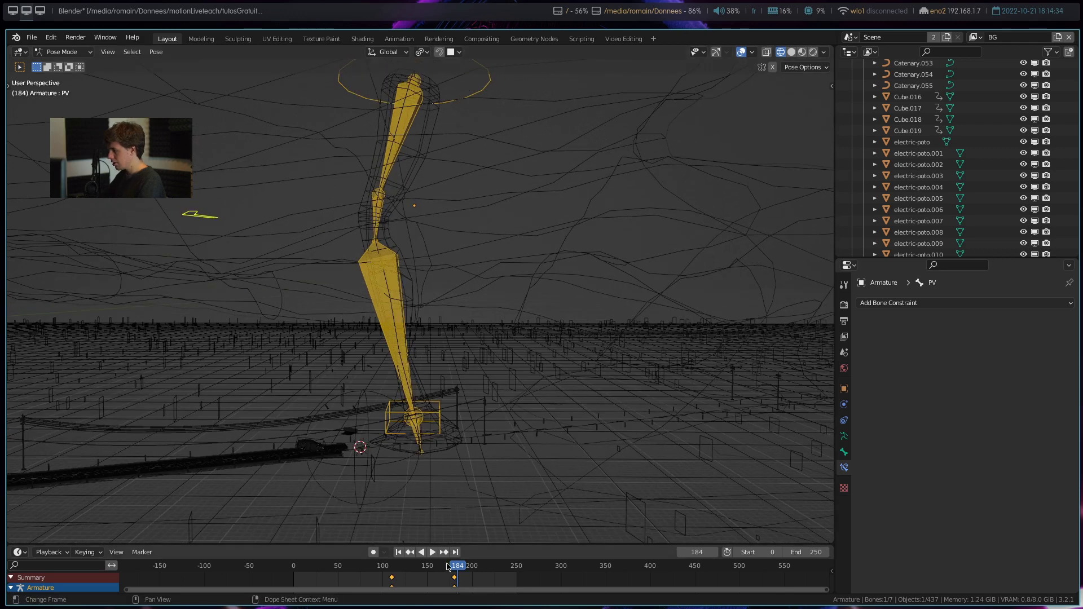
drag(442, 568, 420, 568)
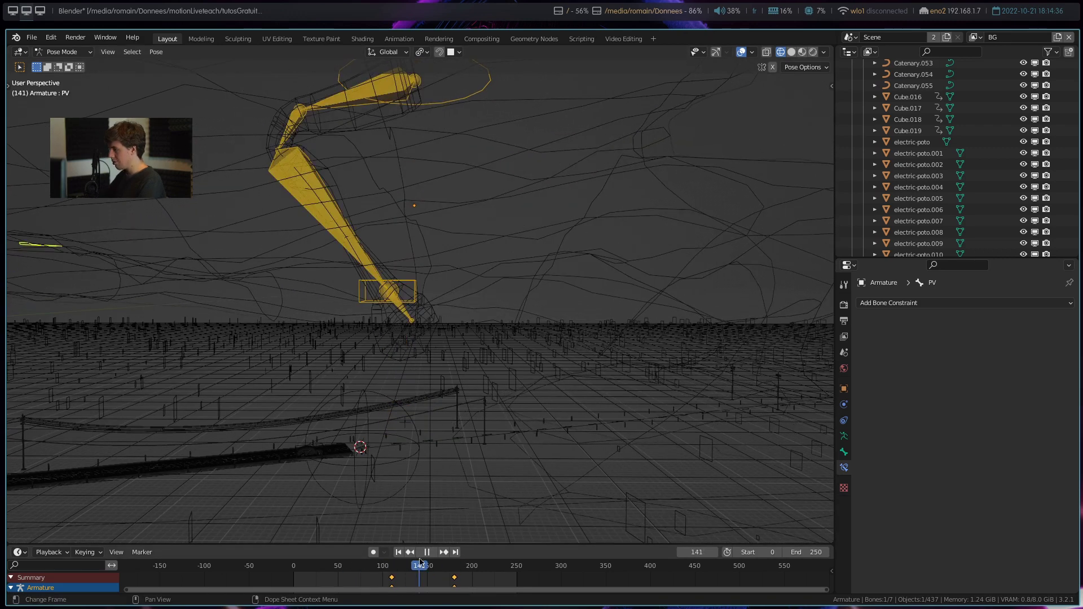
key(shift+z)
- Play the stomp animation from around frame 117, stopping at frame 181
drag(422, 569, 394, 569)
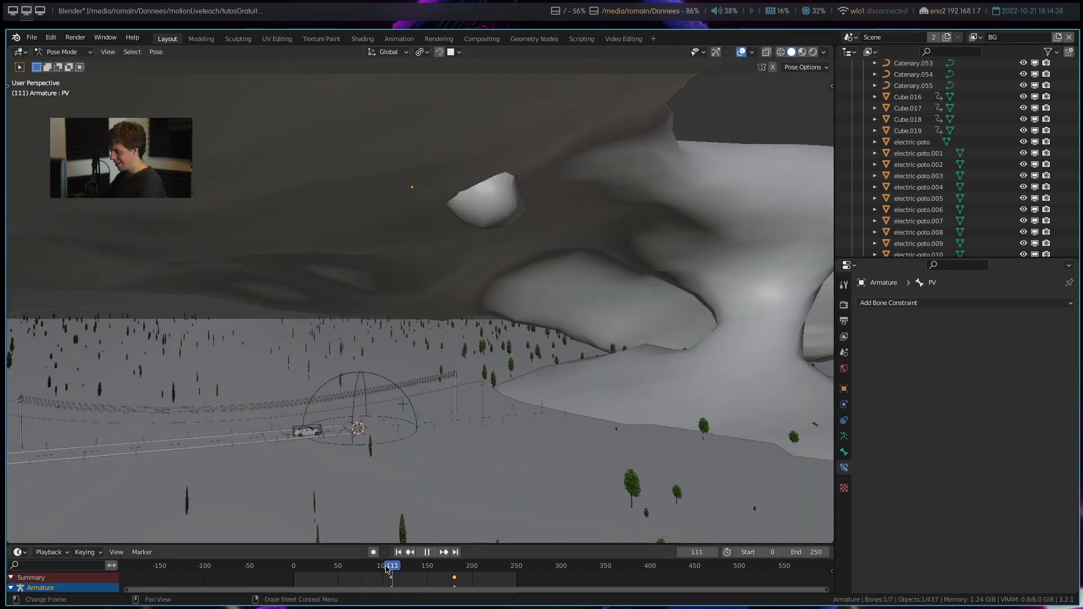
key(space)
middle_drag(587, 398, 614, 375)
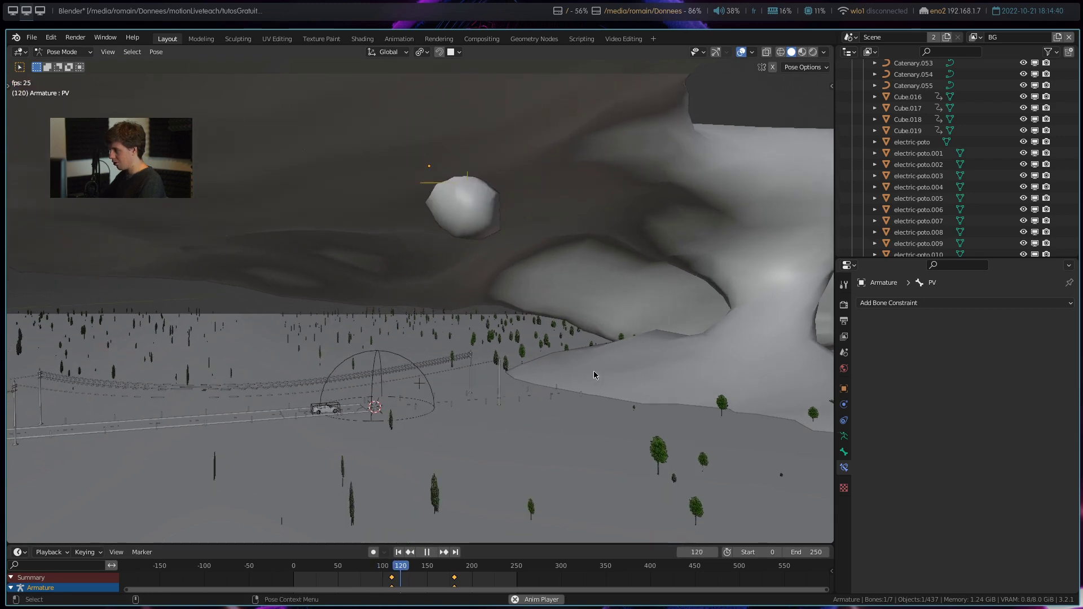
middle_drag(506, 397, 515, 363)
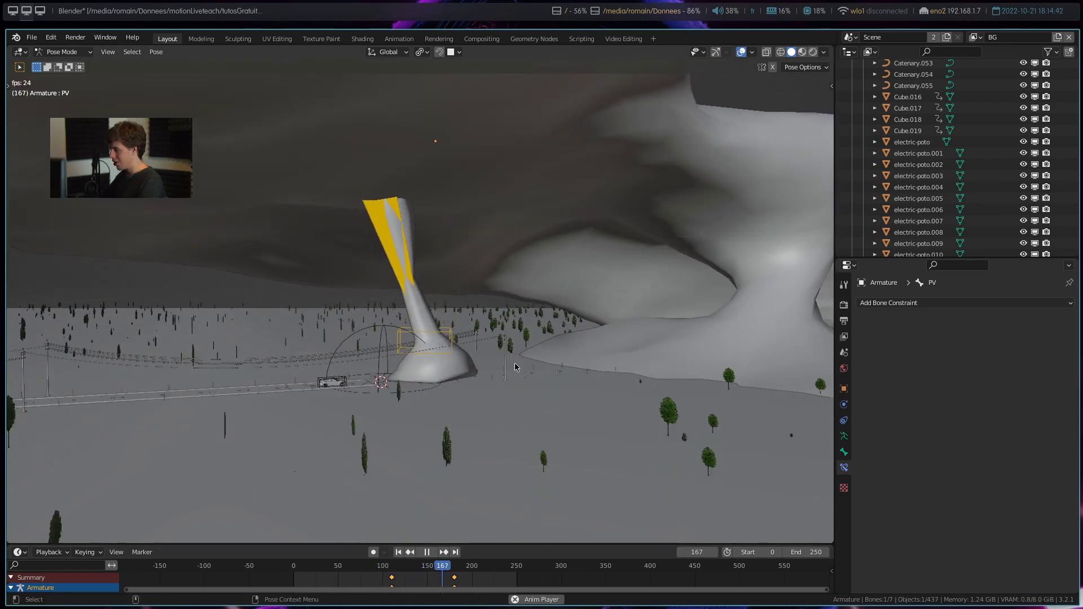
key(space)
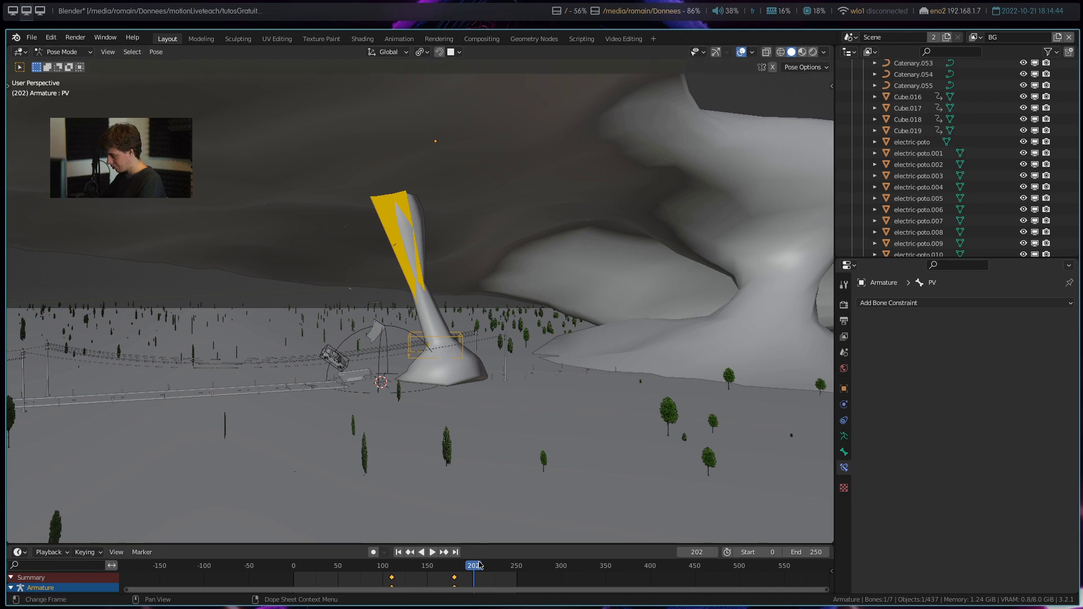
drag(480, 565, 398, 566)
key(space)
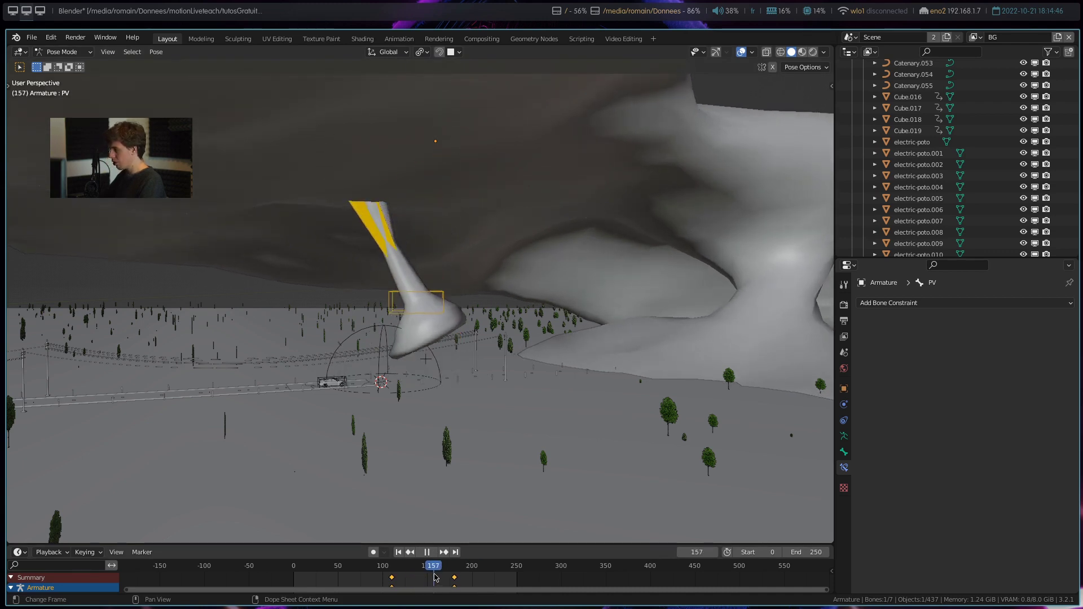
key(space)
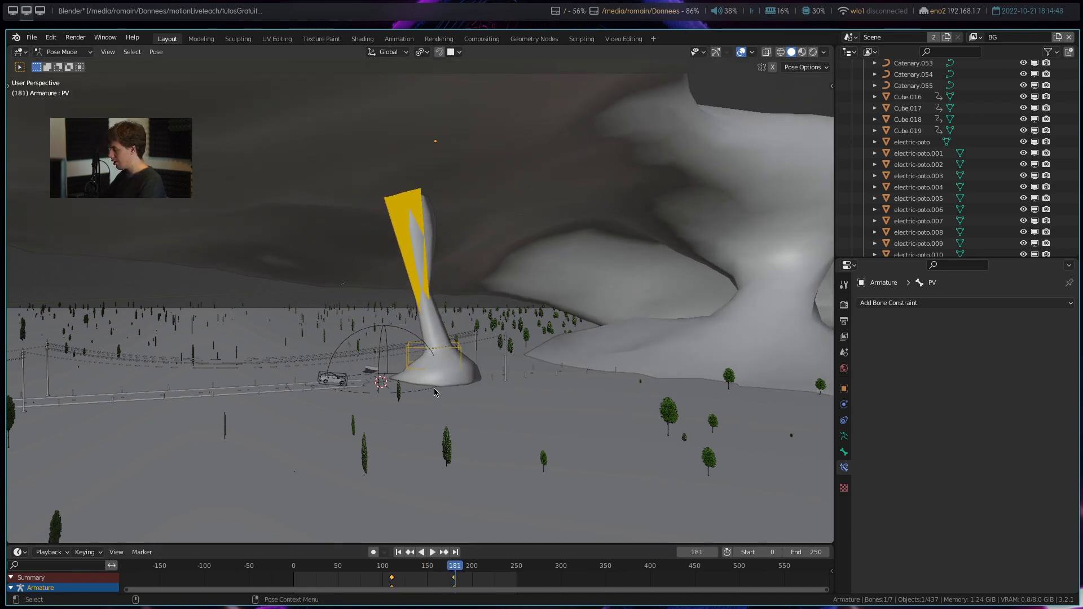
- Switch to Object Mode and show monster-leg's vertex groups in Object Data
click(78, 53)
click(67, 65)
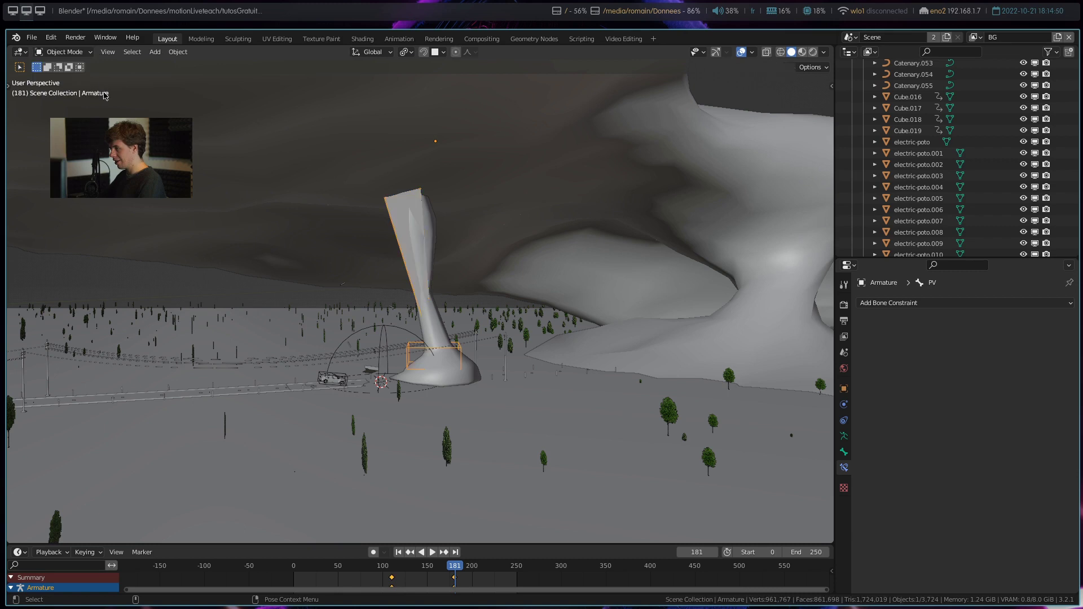
click(432, 354)
click(845, 468)
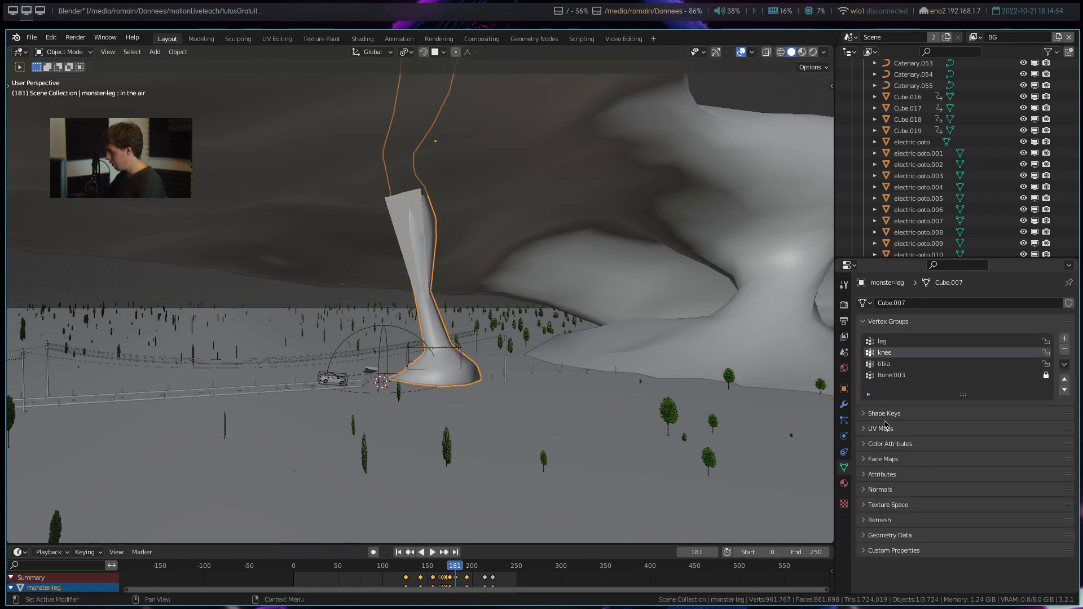
- Expand monster-leg's Shape Keys and play back frames 117–201, ending near frame 174
click(885, 414)
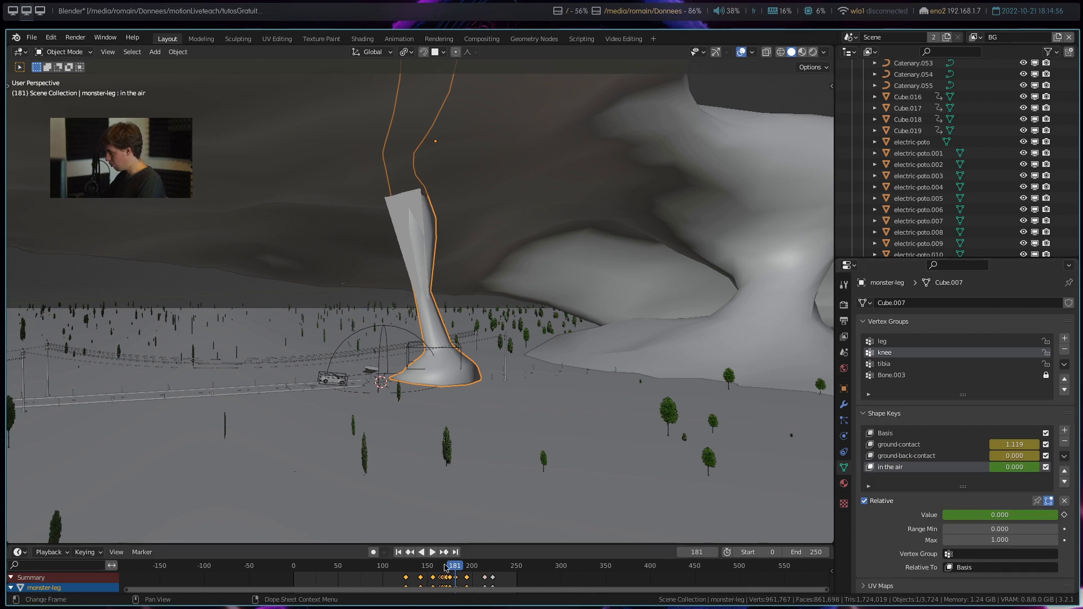
key(space)
drag(456, 569, 397, 571)
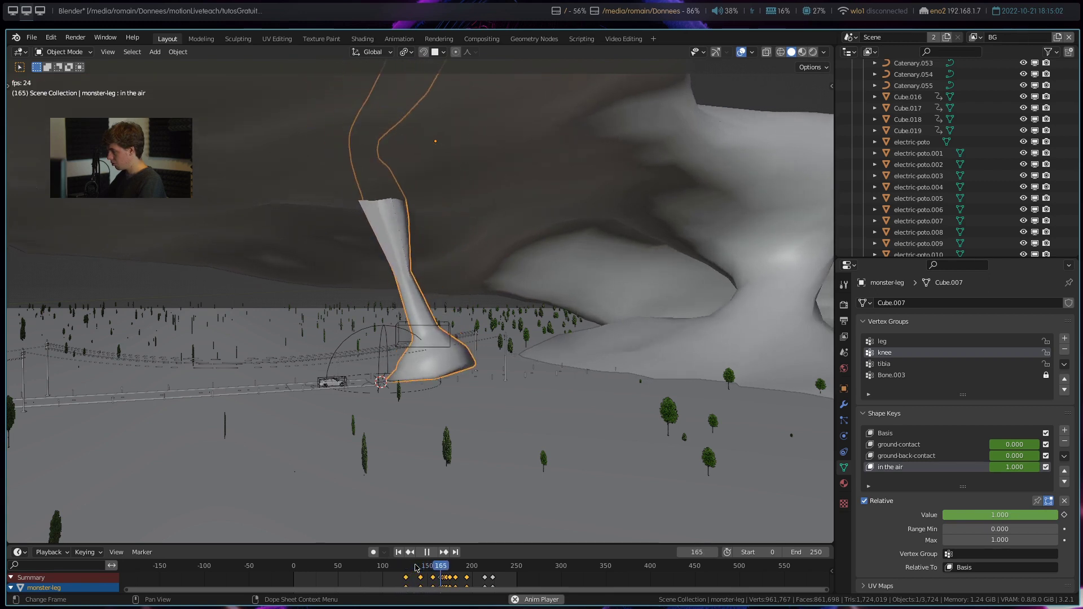
key(space)
key(space)
click(404, 577)
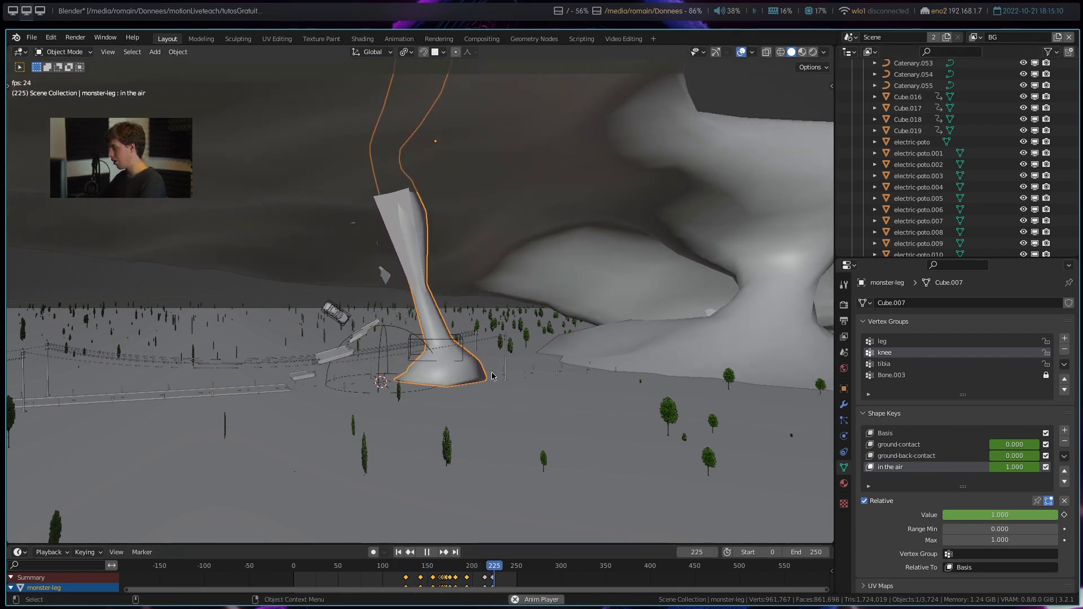
key(Escape)
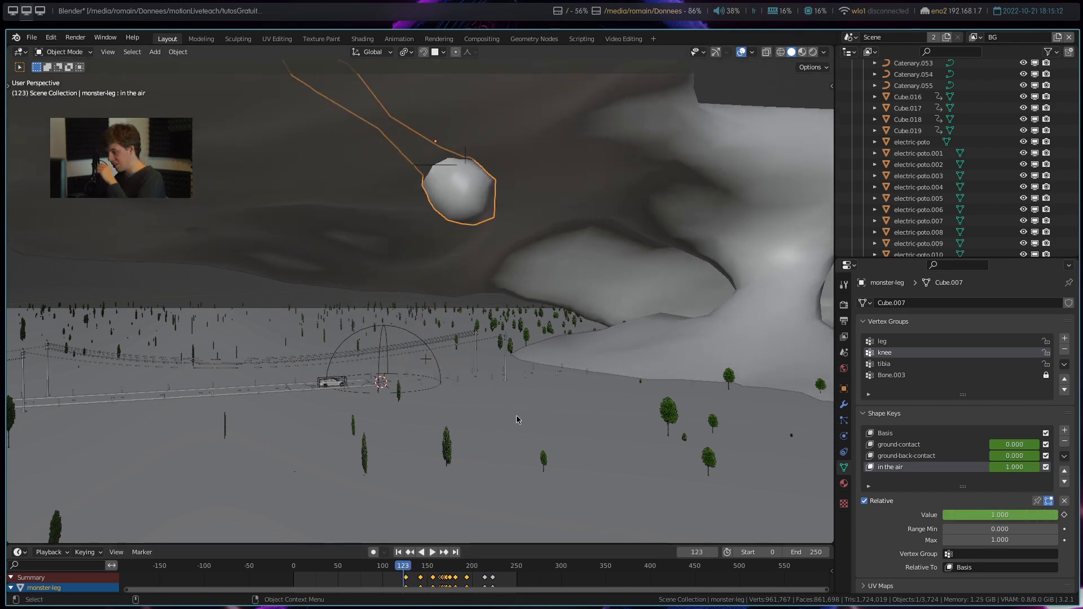
key(space)
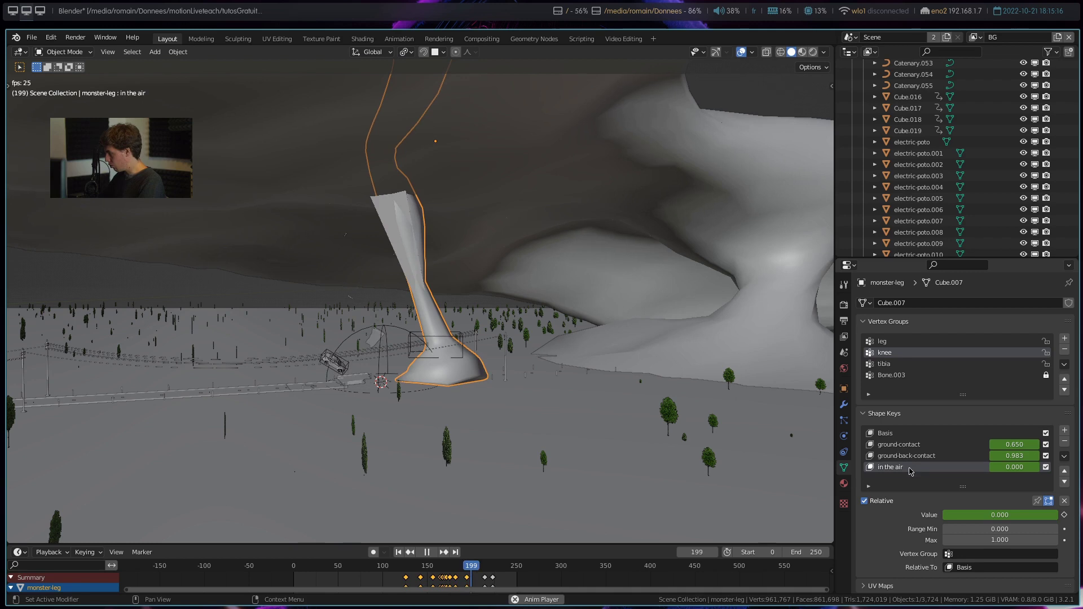
key(space)
drag(476, 570, 449, 583)
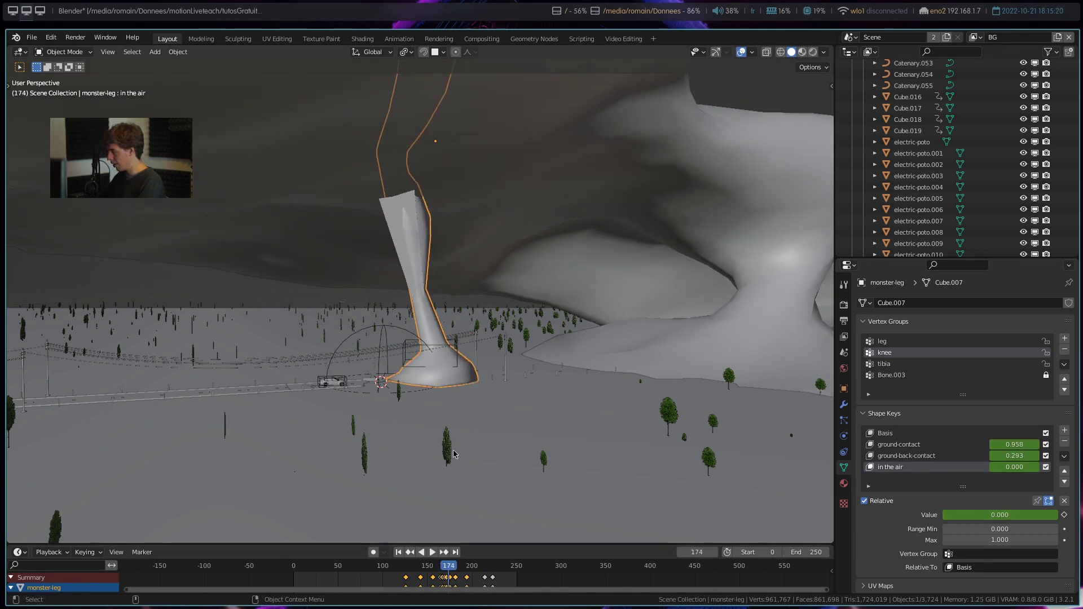
click(845, 406)
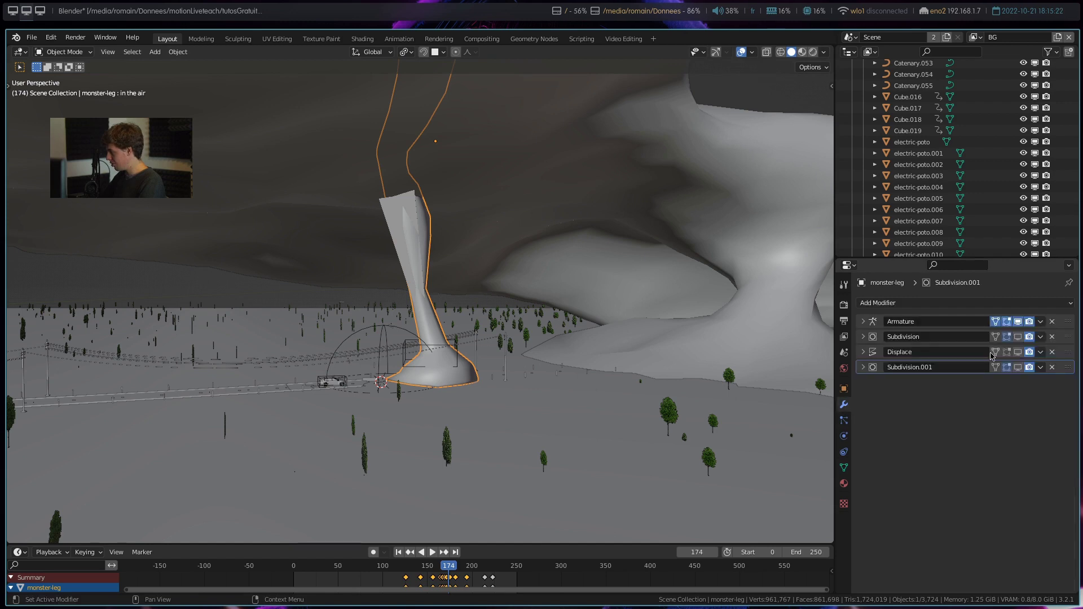
- Enable viewport display for the Subdivision, Displace and Subdivision.001 modifiers
click(1017, 338)
scroll(549, 373, up, 4)
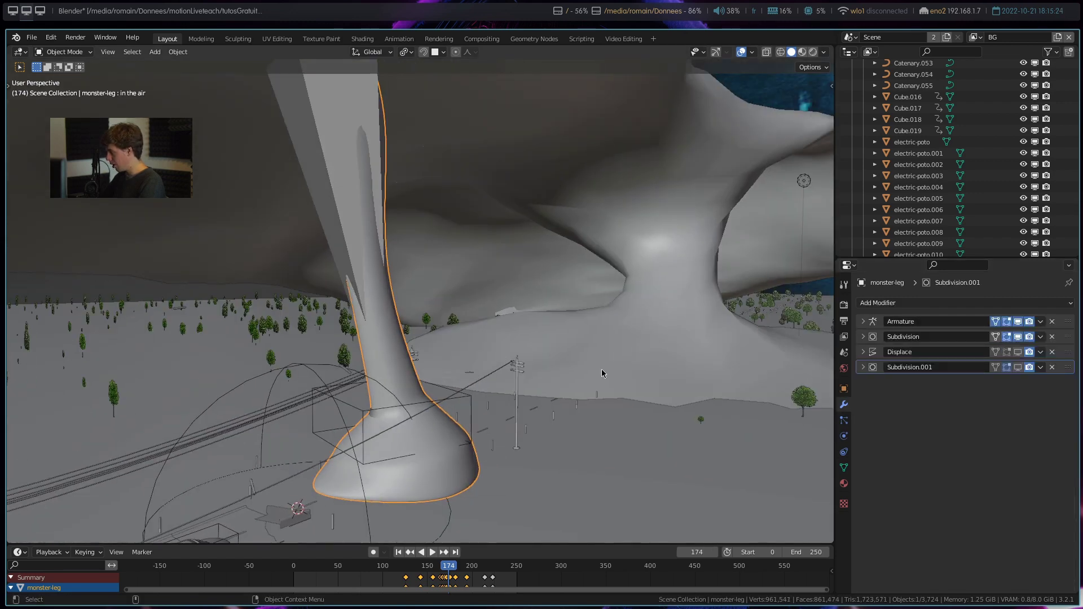
click(1017, 352)
scroll(693, 371, down, 2)
scroll(693, 371, down, 2)
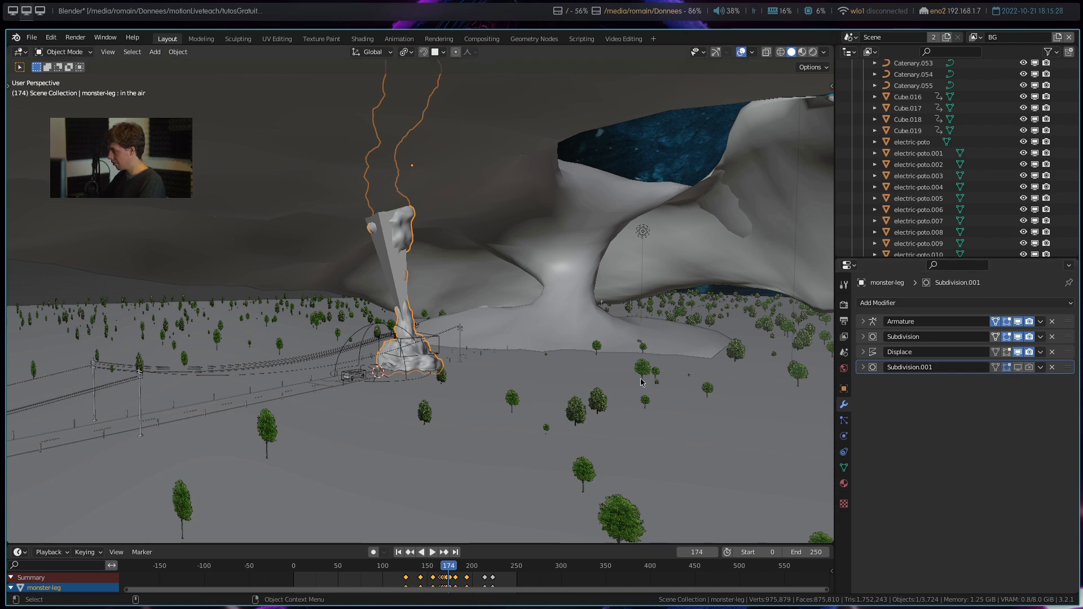
scroll(660, 383, up, 3)
click(1018, 367)
click(1018, 352)
click(423, 569)
- Play the lumpy leg animation to frame 183 and select the armature
key(space)
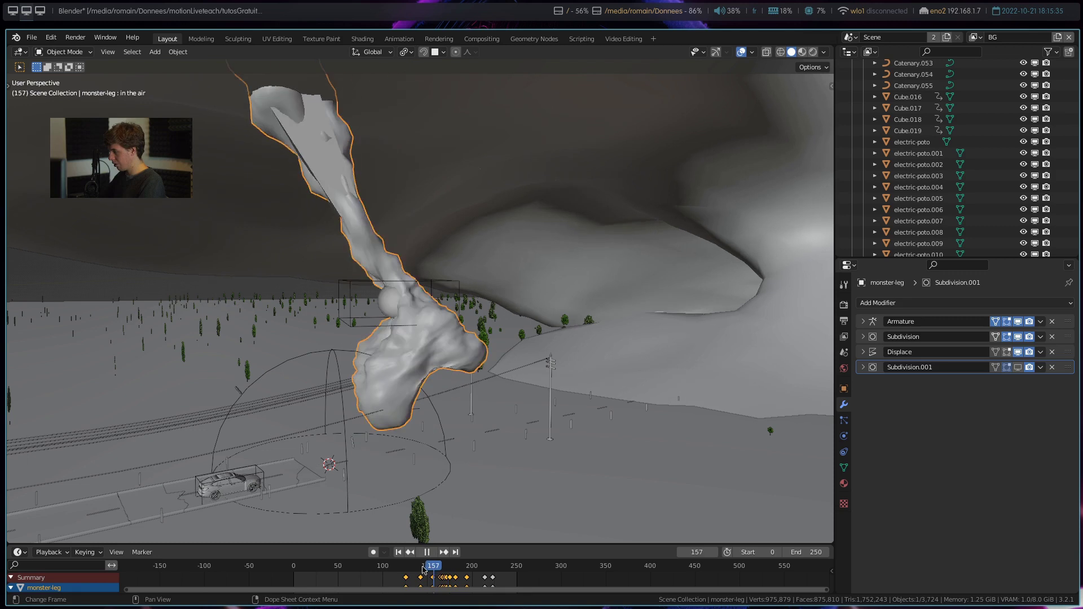
key(space)
click(382, 239)
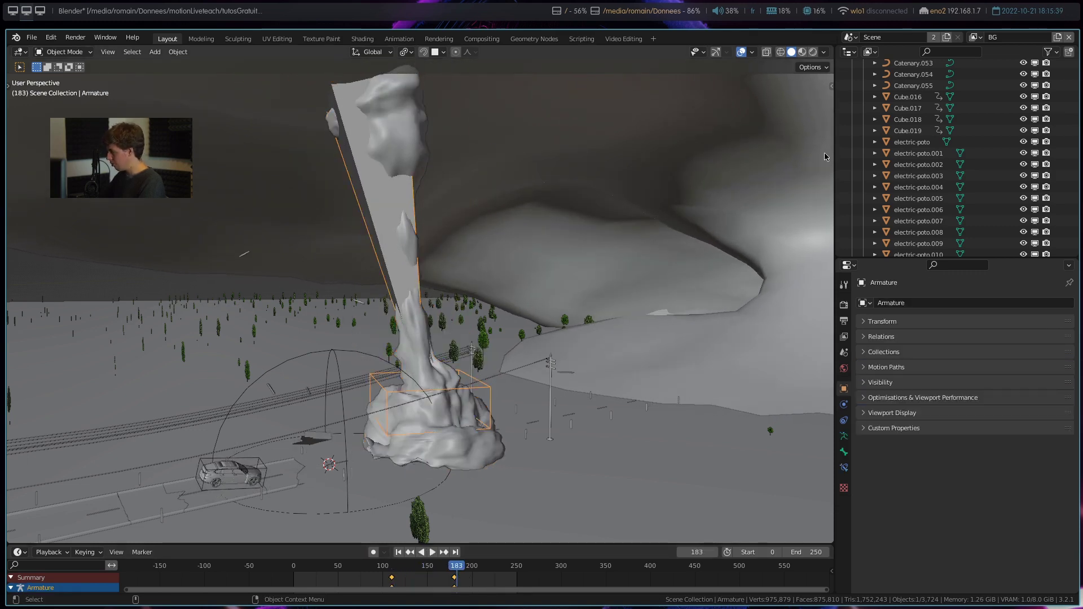
- Hide the armature in the viewport and play the animation from around frame 137
key(KP_Decimal)
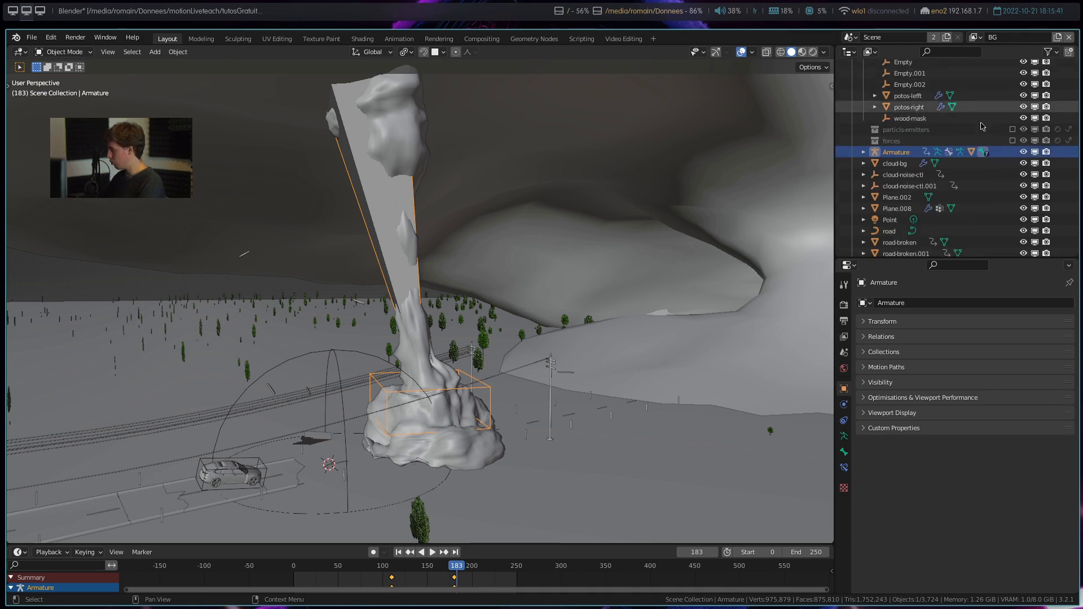
click(1023, 152)
middle_drag(592, 316, 546, 364)
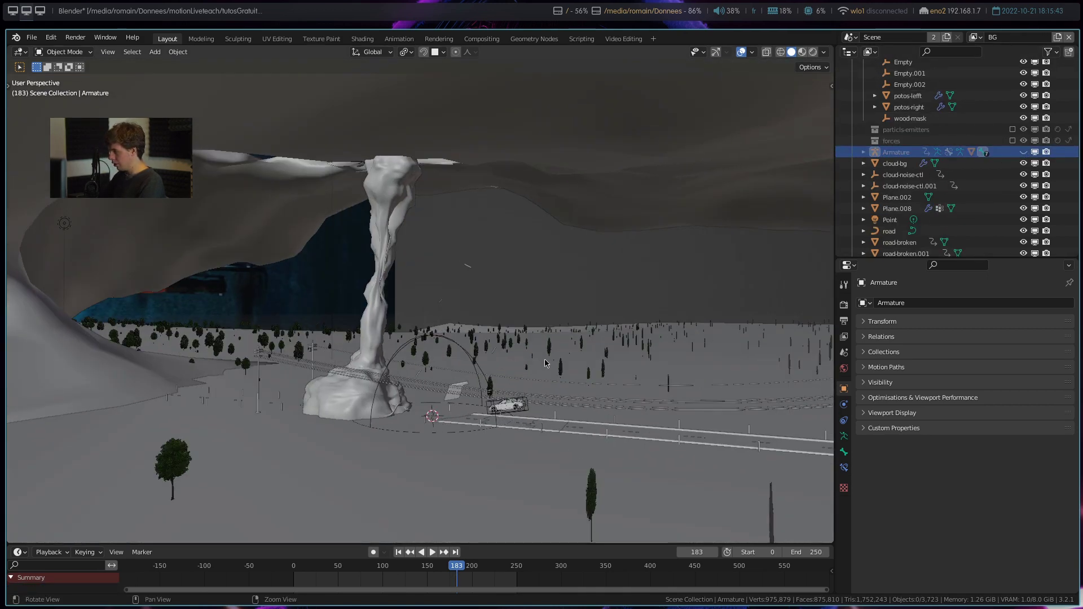
drag(462, 569, 416, 569)
key(space)
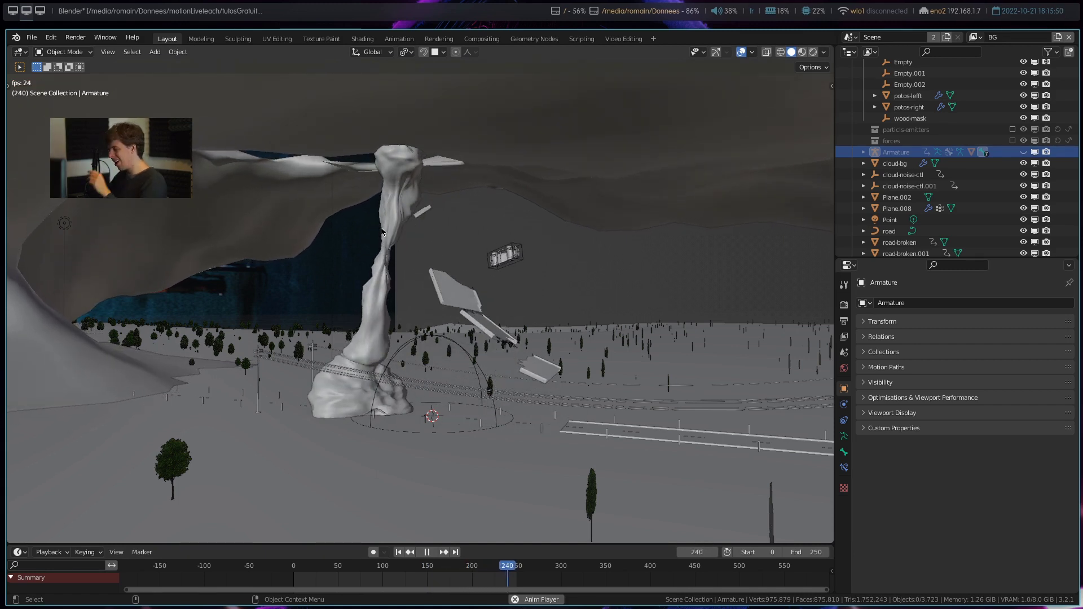
- Scrub to frame 182 and tilt the view toward the road
mouse_move(382, 231)
middle_down()
mouse_move(497, 243)
mouse_move(310, 245)
mouse_move(526, 215)
middle_up()
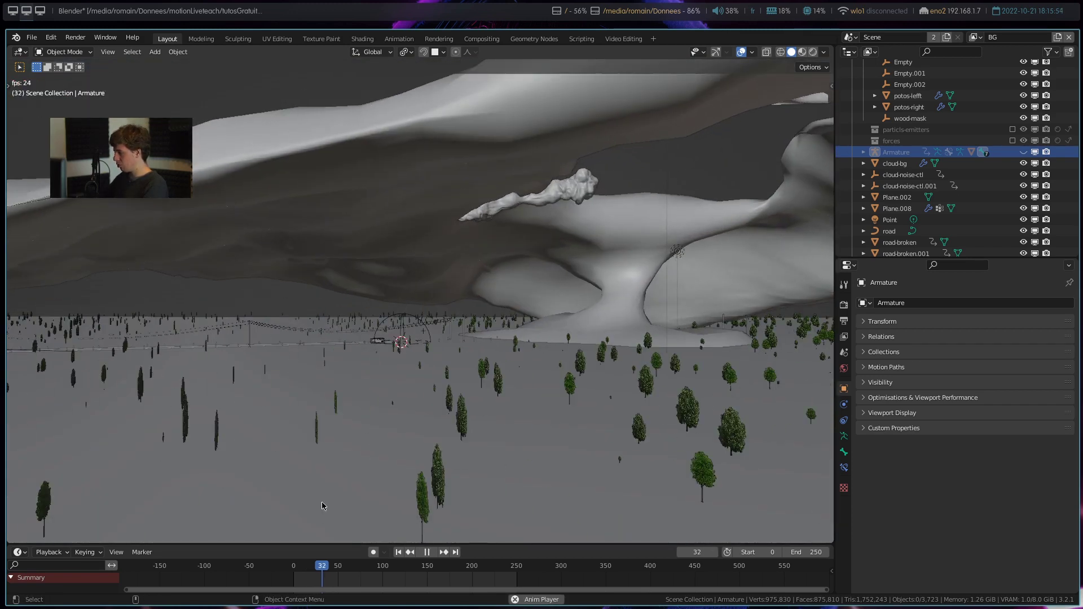
click(450, 571)
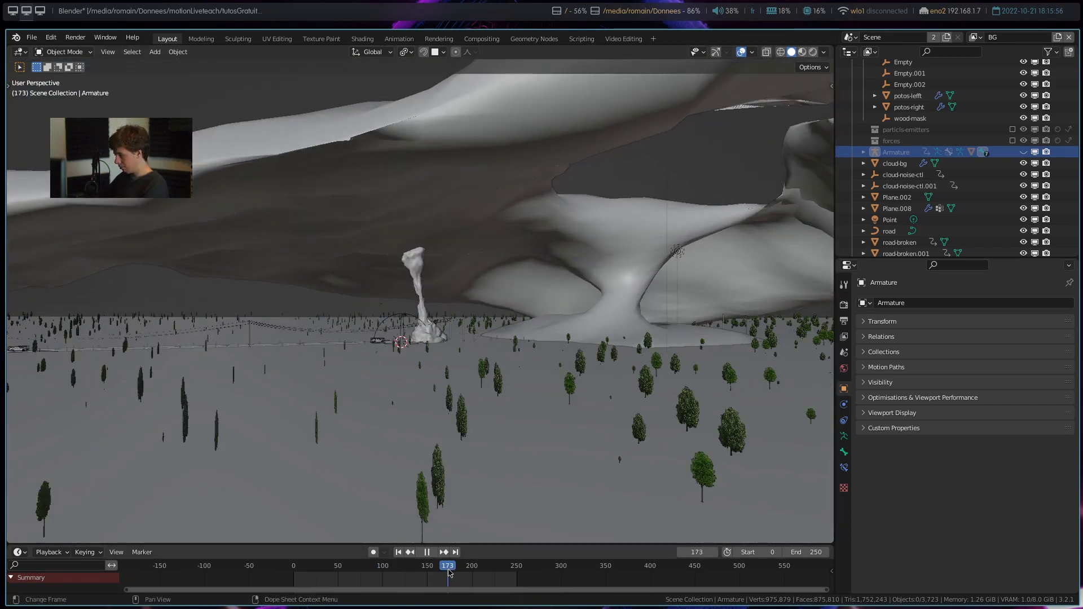
drag(450, 574, 456, 571)
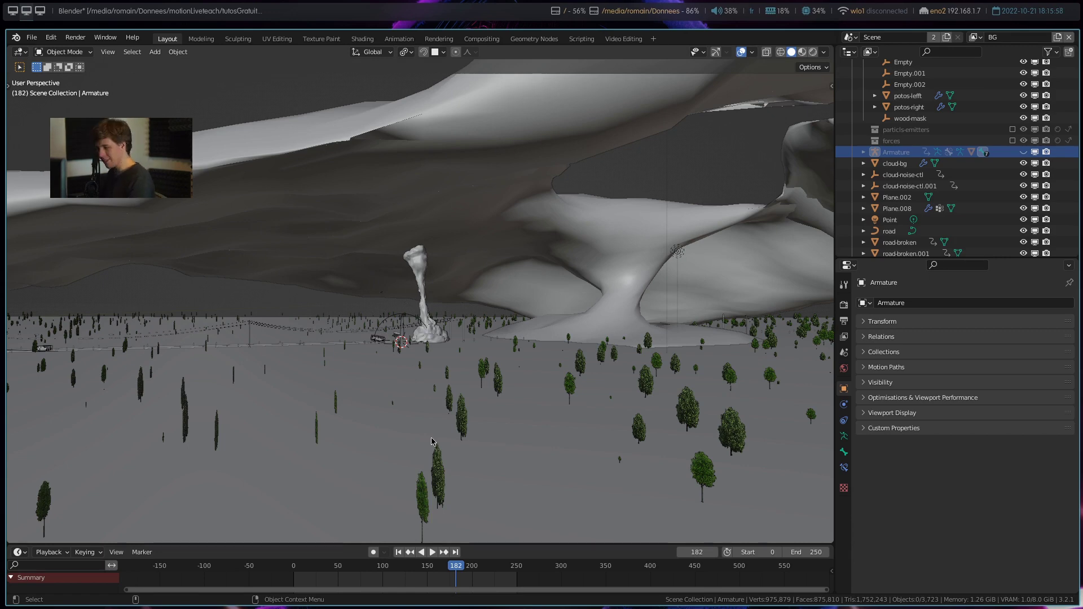
middle_drag(442, 391, 503, 378)
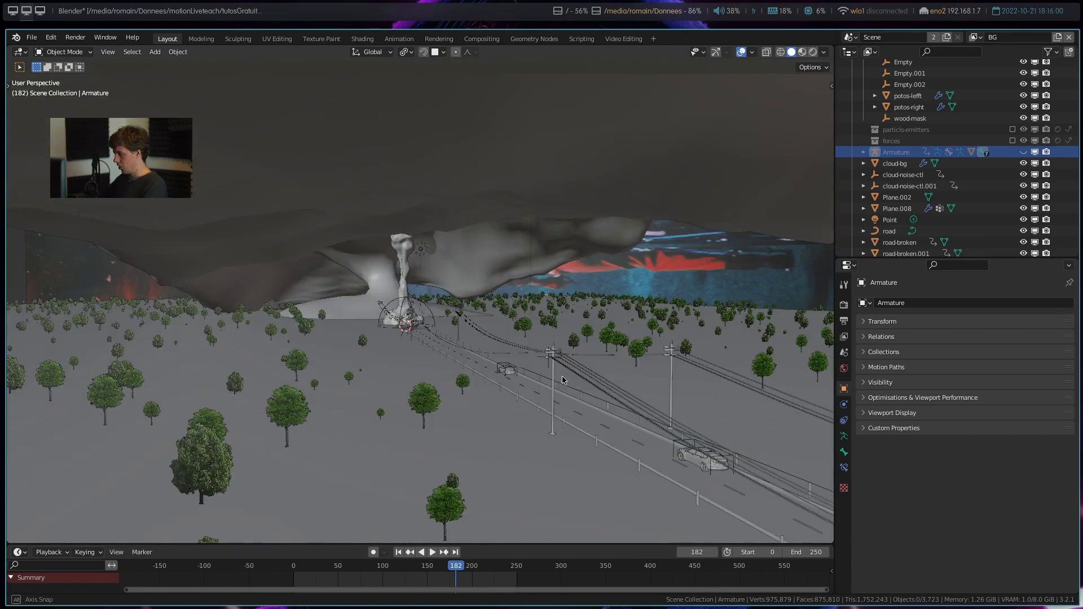
scroll(459, 385, up, 4)
scroll(459, 385, down, 5)
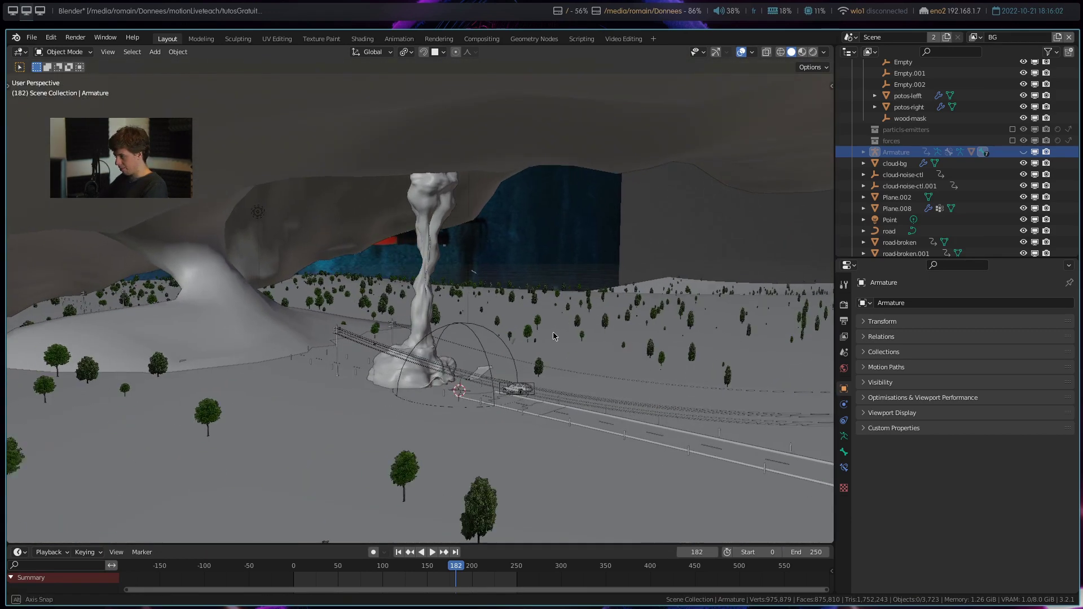
- Orbit down onto the leg's base and the car, then replay from an early frame
middle_drag(557, 333, 482, 328)
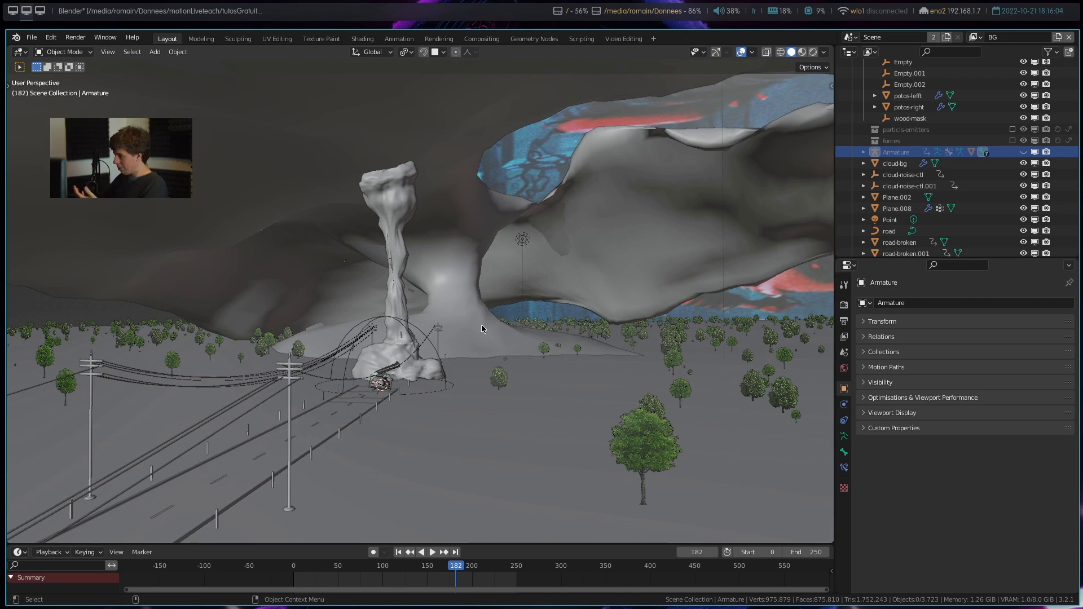
scroll(482, 329, up, 4)
mouse_move(407, 353)
middle_down()
mouse_move(509, 343)
mouse_move(375, 346)
middle_up()
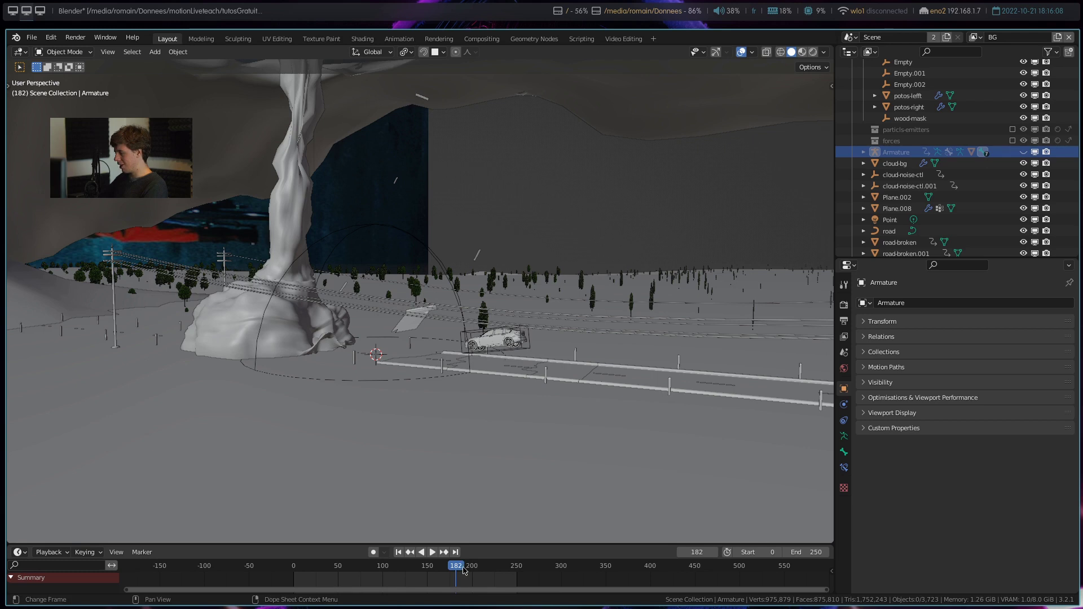
drag(464, 570, 346, 580)
key(space)
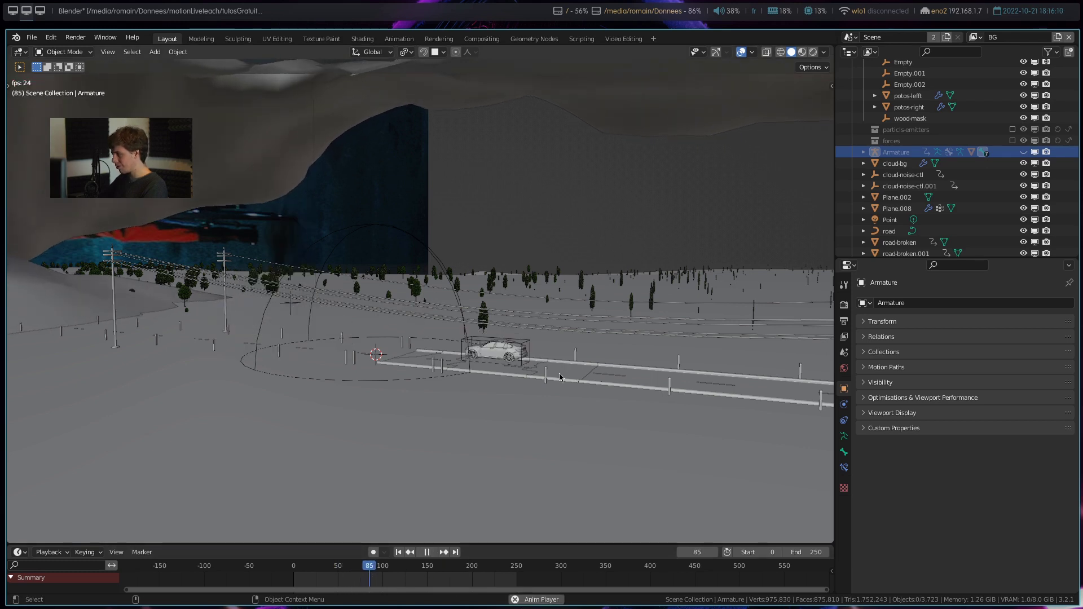
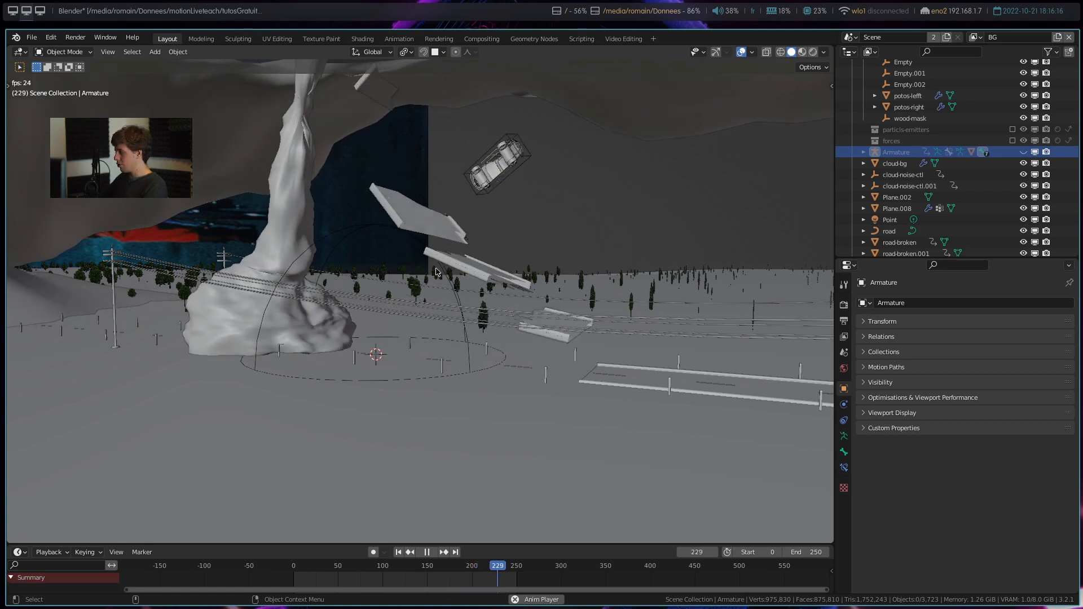
- Stop playback at frame 204 and select road-broken.003, zooming in from above
key(space)
key(Left)
key(Left)
key(Left)
key(Left)
key(Left)
key(Left)
middle_drag(533, 438, 467, 408)
click(491, 448)
middle_drag(491, 448, 449, 335)
- Knife-cut new edges across road-broken.003's mesh in Edit Mode
key(Tab)
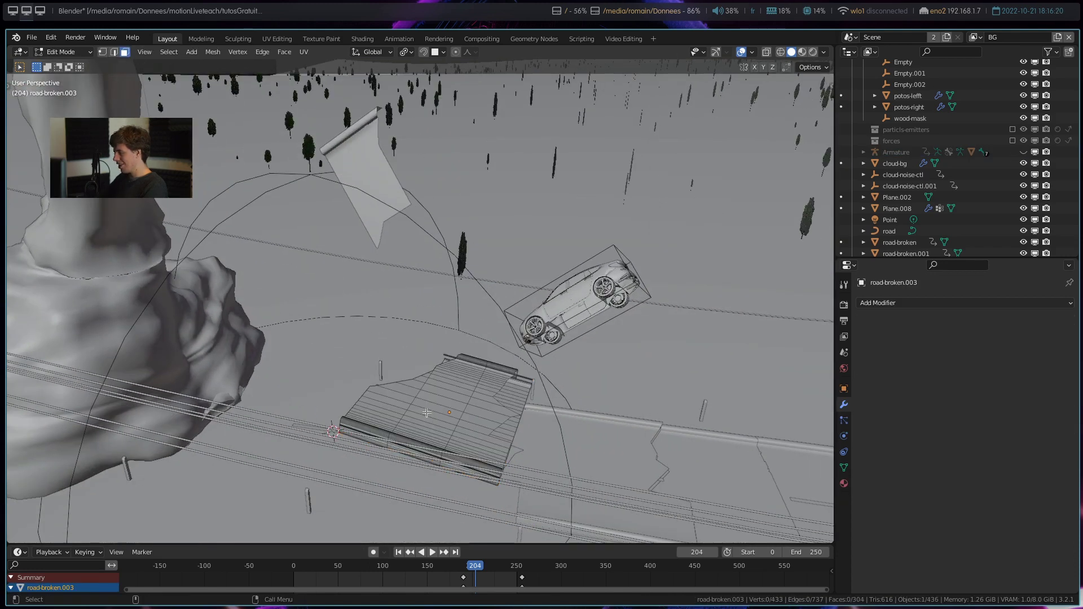
key(k)
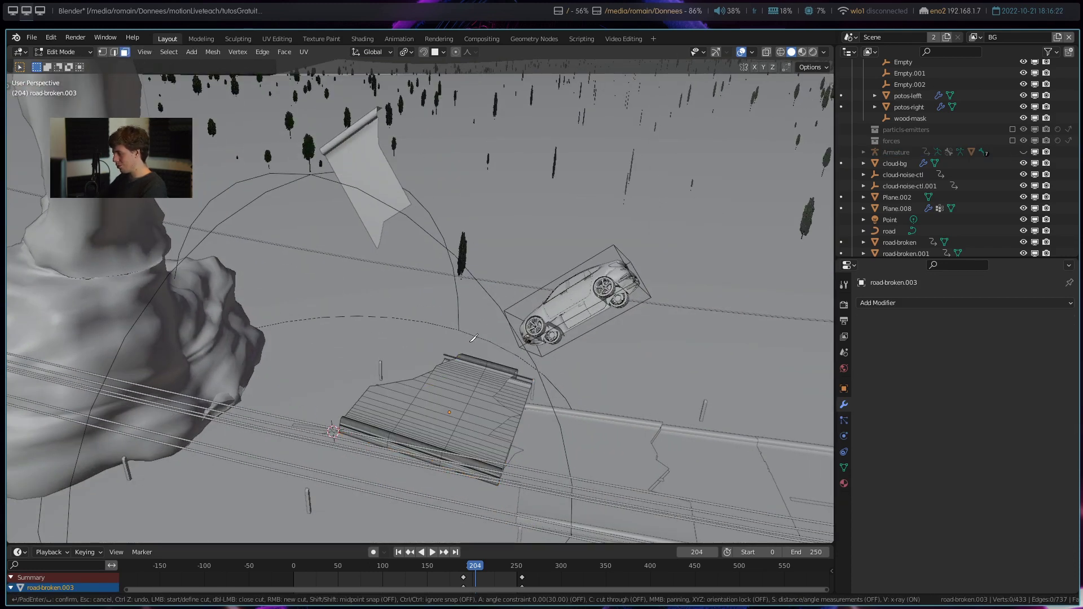
key(Return)
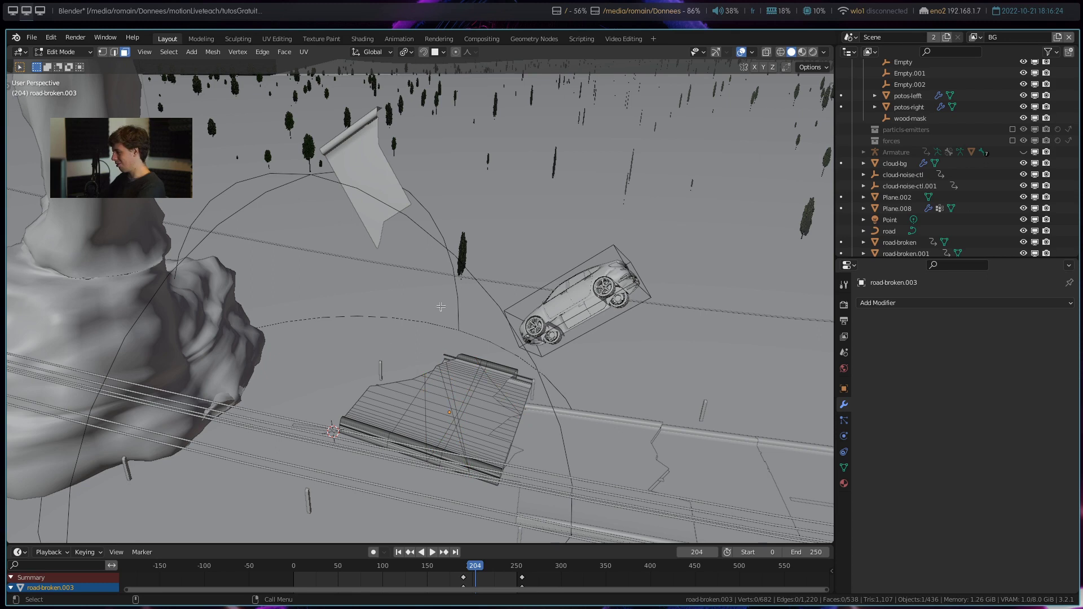
key(Tab)
middle_drag(496, 452, 480, 417)
- Replay the tornado animation from frame 204, stopping around frame 213
key(space)
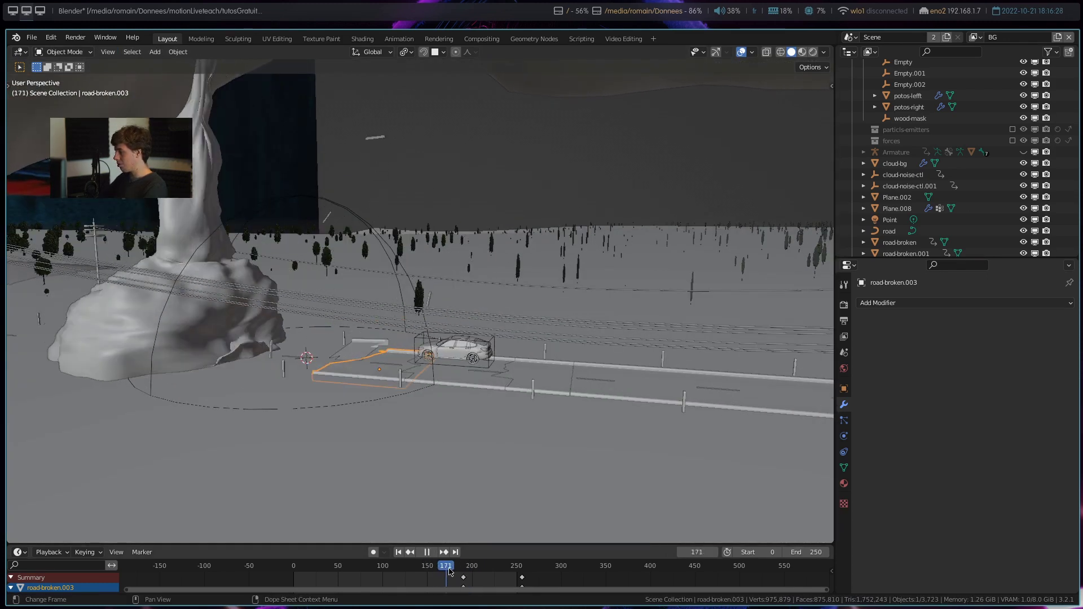
key(Escape)
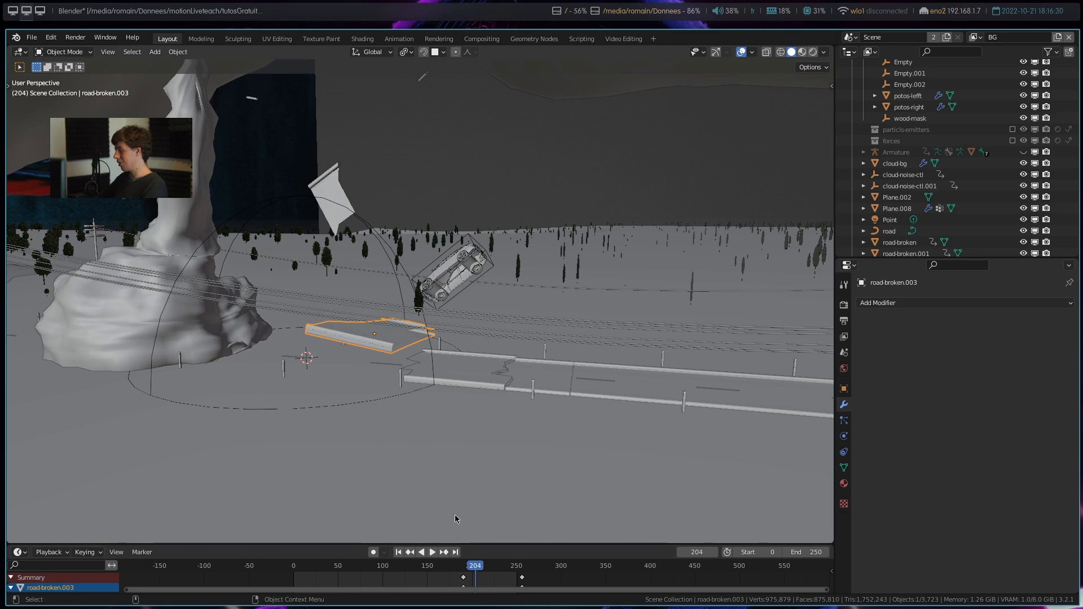
key(space)
middle_drag(499, 445, 507, 461)
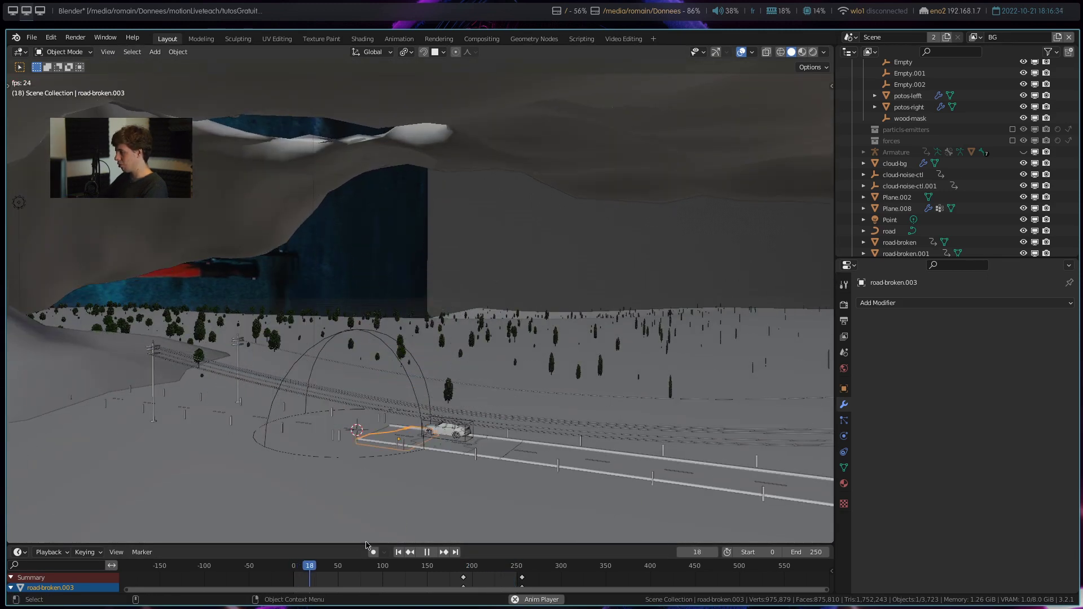
drag(311, 566, 483, 566)
key(space)
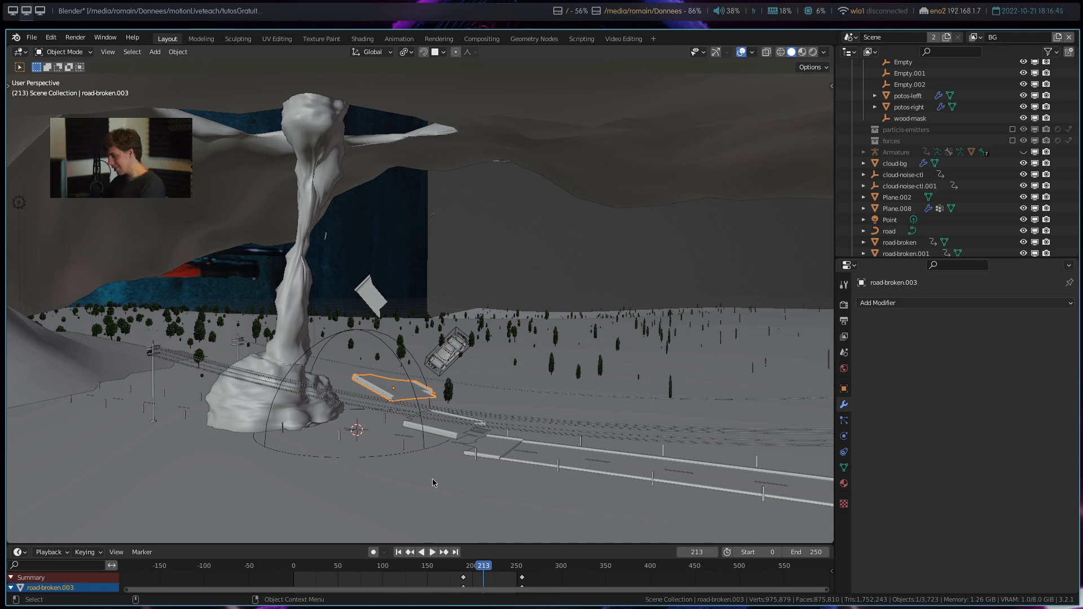
- Replay from frame 202 to 226 from a new angle, then jump to frame 147
middle_drag(409, 460, 436, 496)
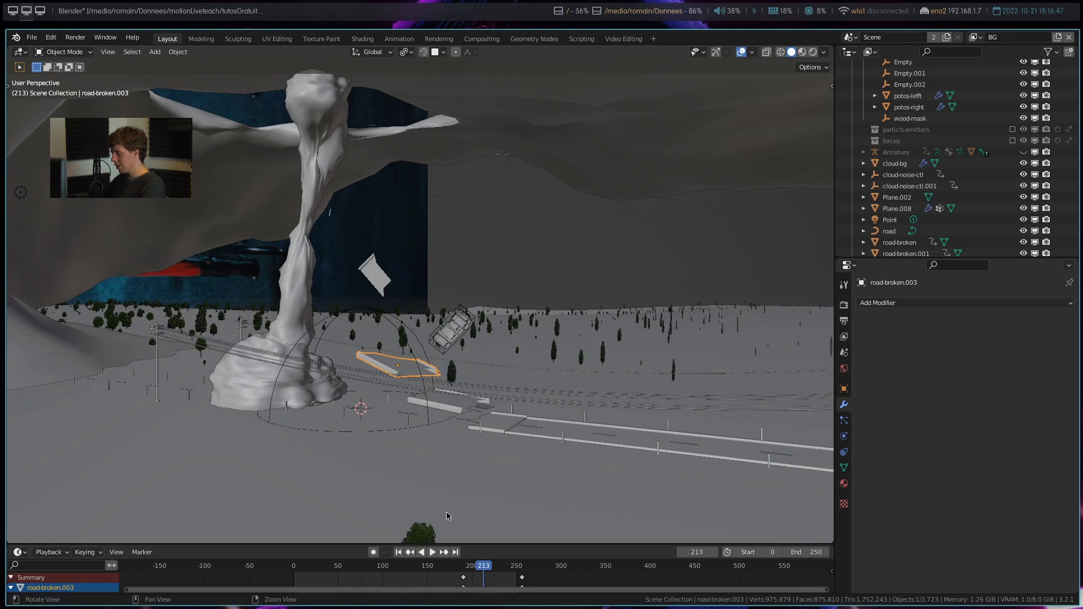
drag(484, 565, 420, 566)
key(space)
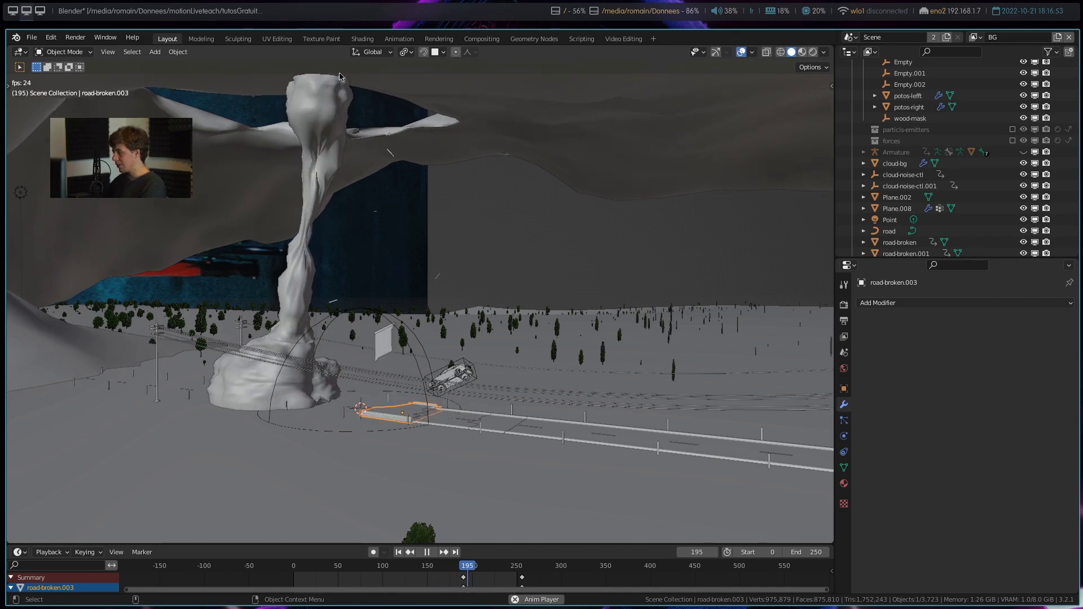
key(space)
middle_drag(427, 203, 413, 309)
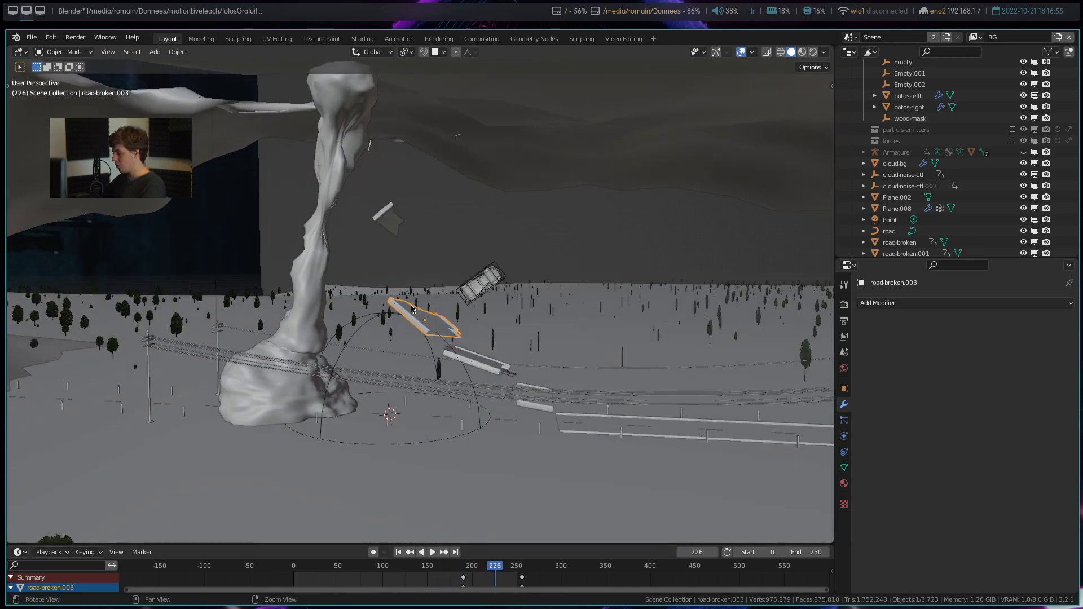
drag(489, 568, 424, 569)
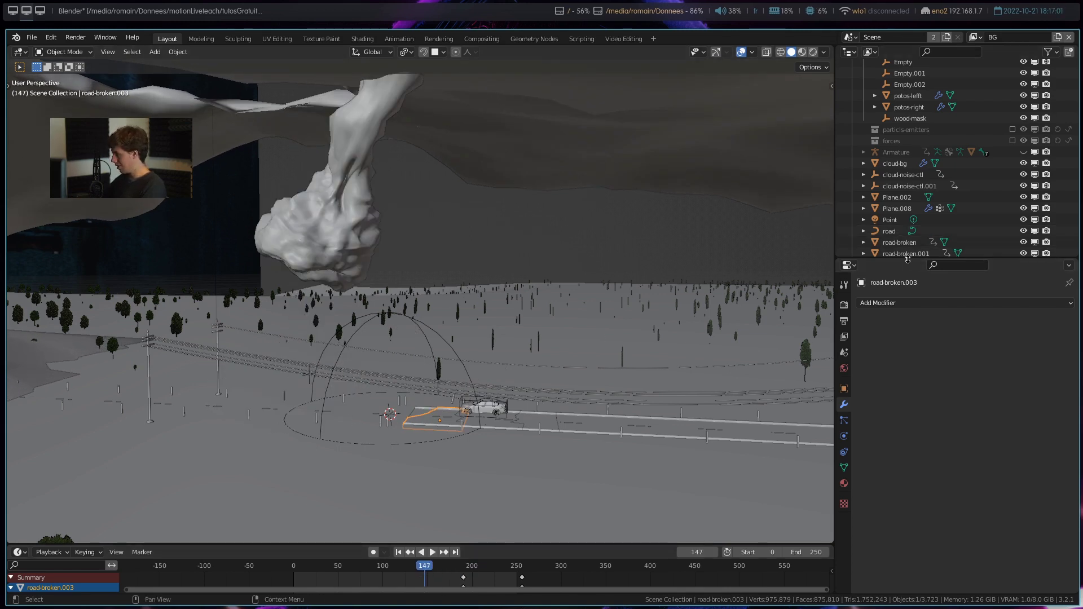
- Collapse the Outliner, expand outside and particls-emitters, and make particls-emitters visible
drag(908, 259, 908, 540)
scroll(932, 173, up, 5)
scroll(932, 174, up, 5)
scroll(932, 174, up, 3)
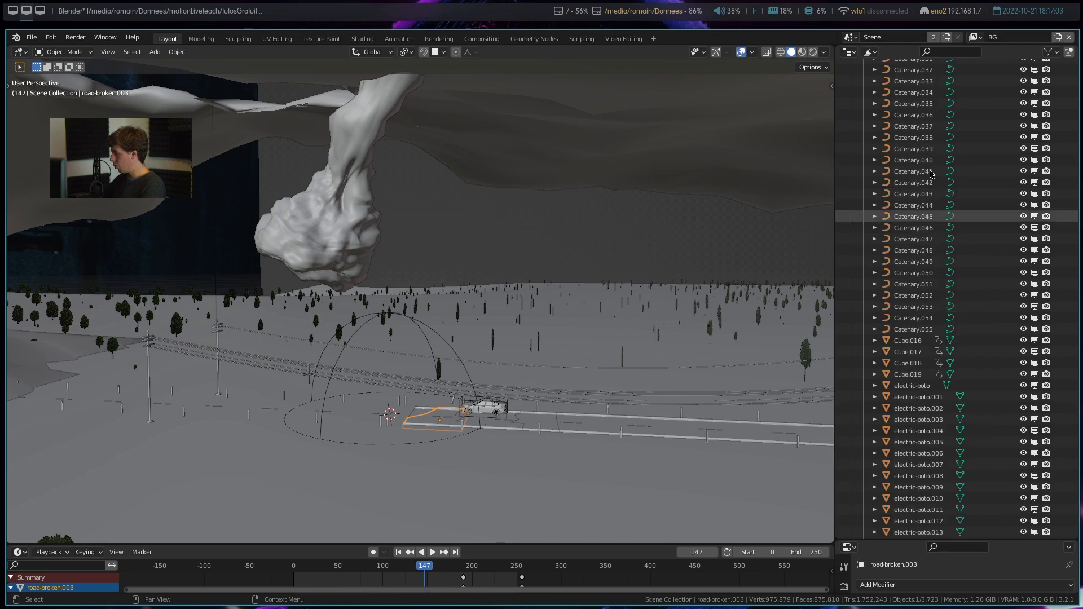
scroll(932, 174, up, 5)
click(853, 122)
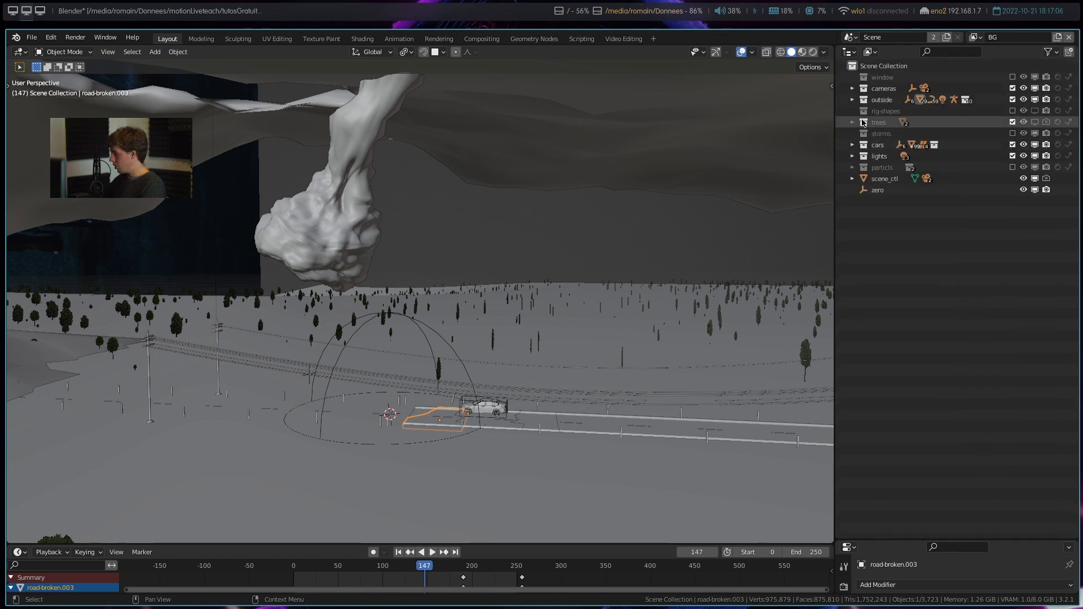
click(853, 100)
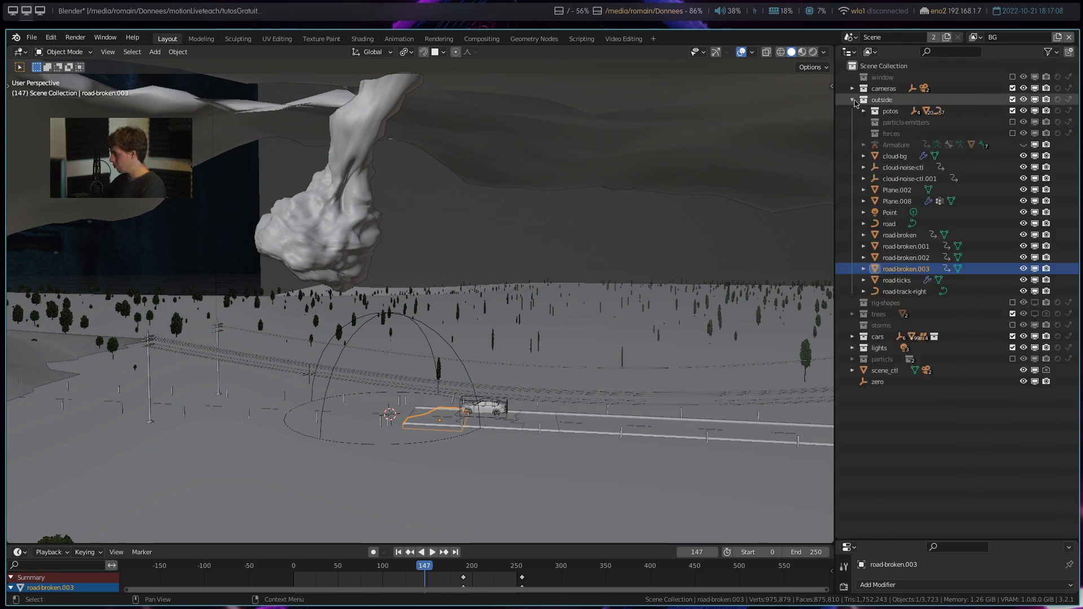
click(1013, 122)
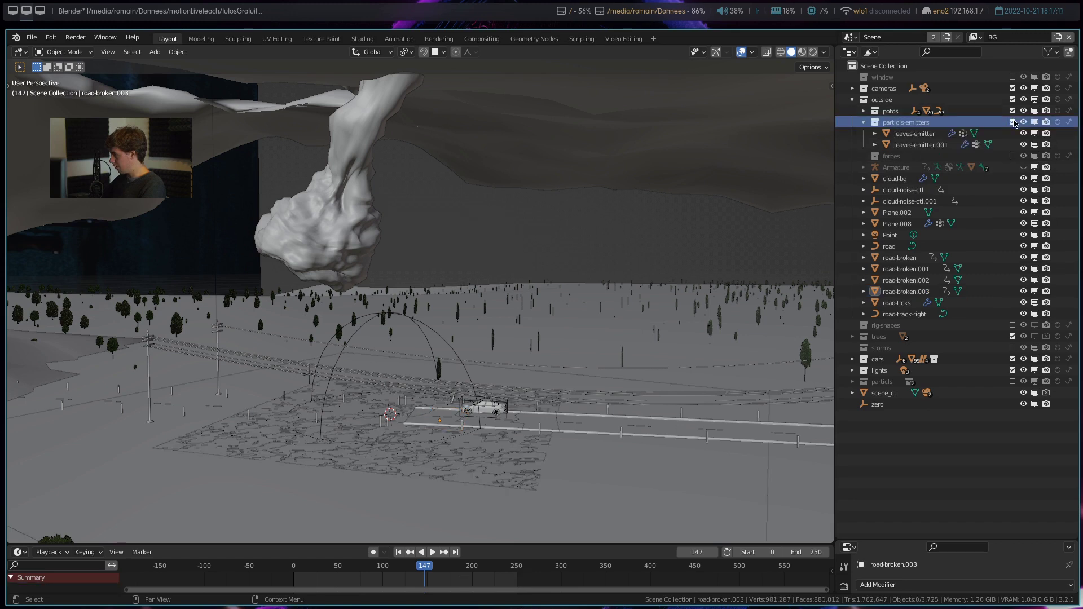
middle_drag(485, 406, 509, 379)
click(453, 371)
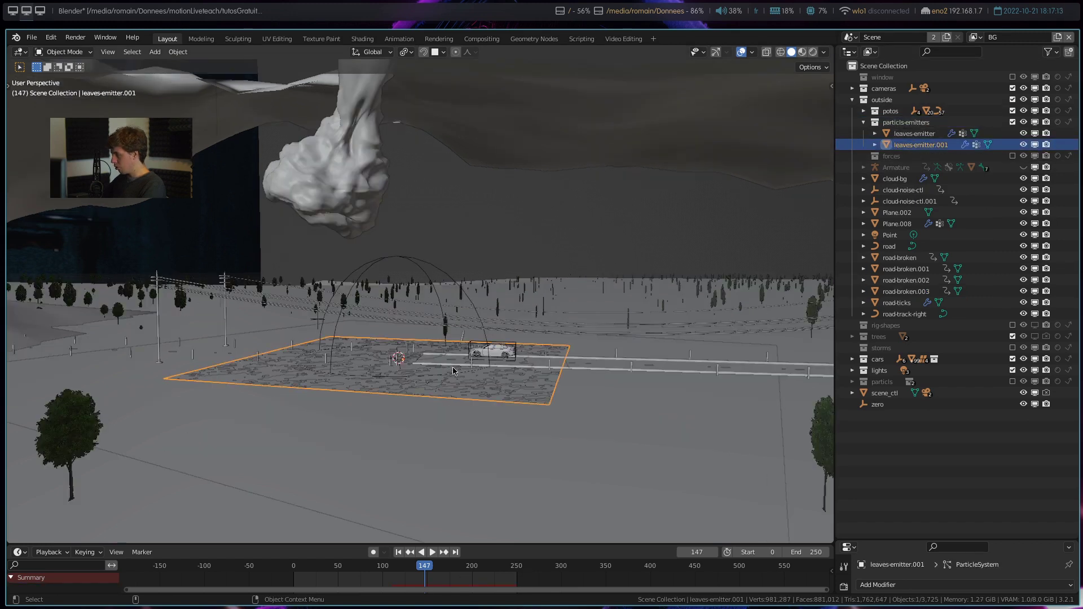
- Select and frame leaves-emitter, showing its particle system settings
click(920, 137)
key(KP_Decimal)
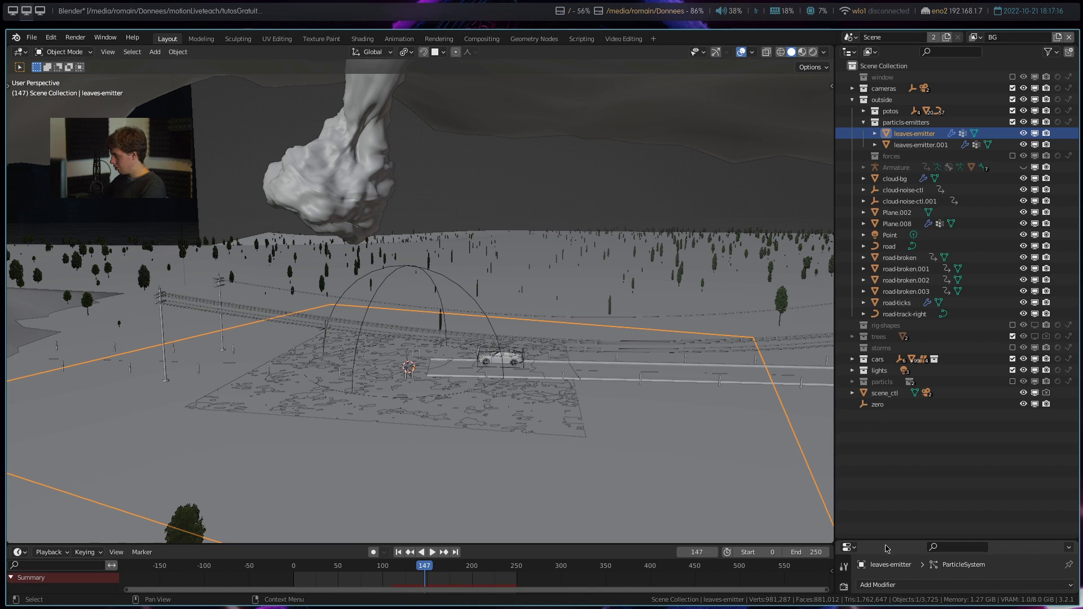
drag(891, 538, 891, 184)
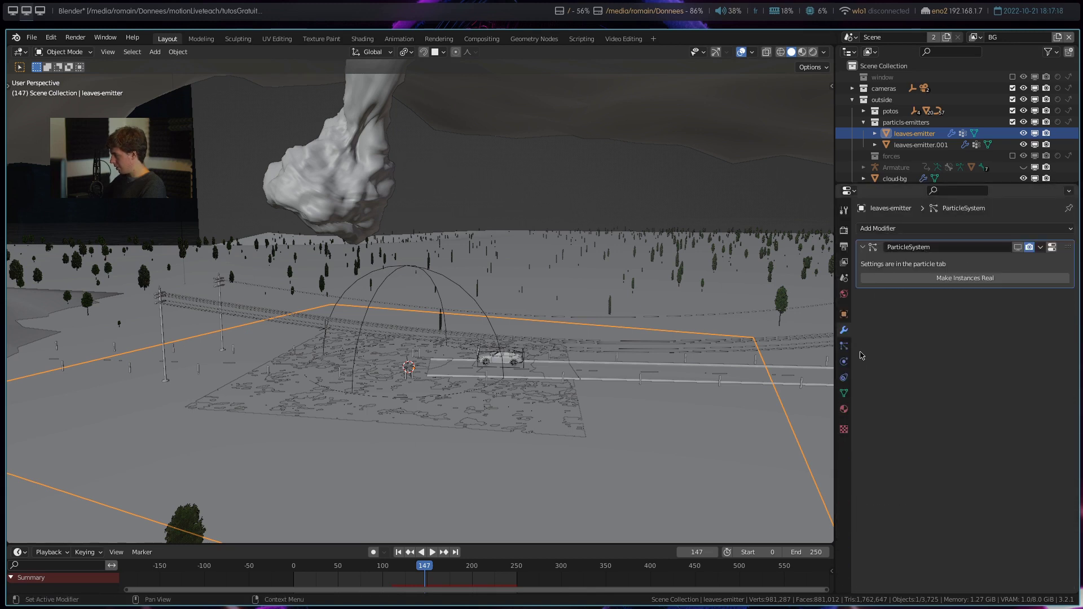
click(843, 347)
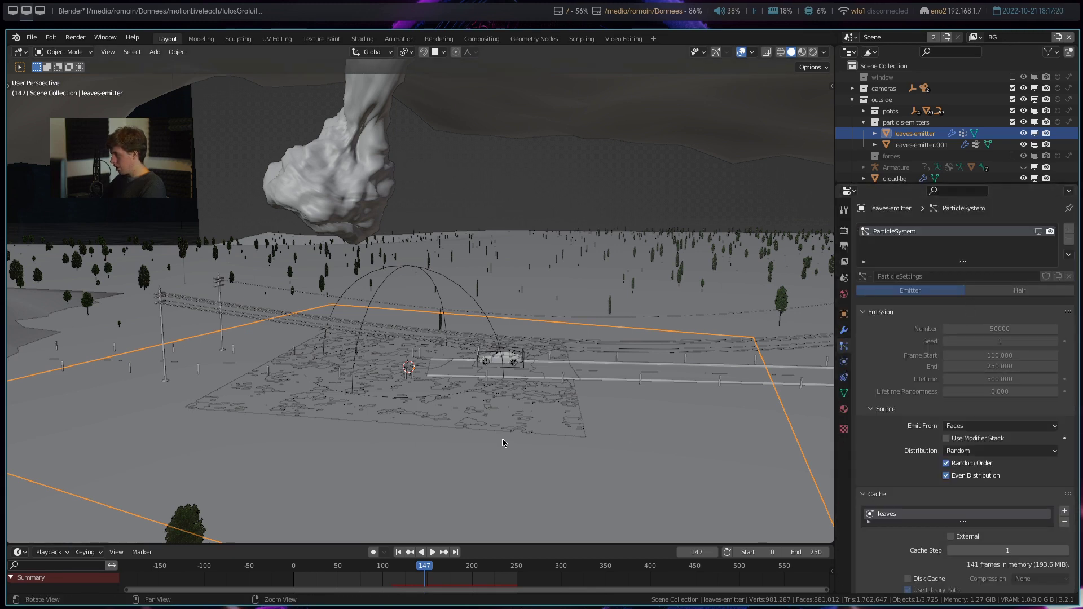
- Scroll through the leaves-emitter particle settings, folding sections to reach the Render panel
scroll(503, 446, up, 2)
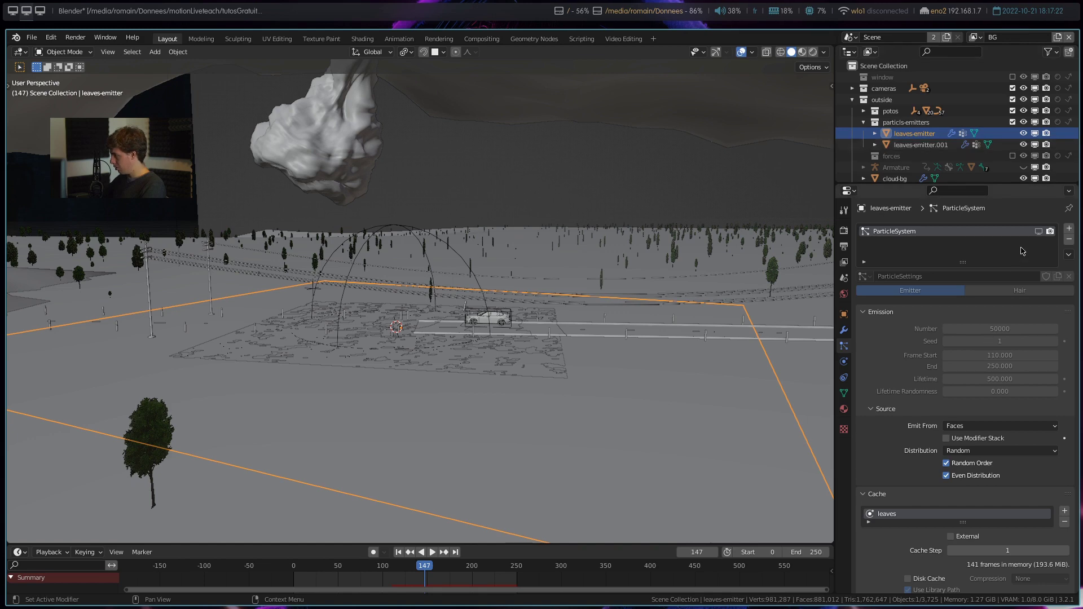
scroll(543, 358, up, 2)
scroll(536, 367, up, 2)
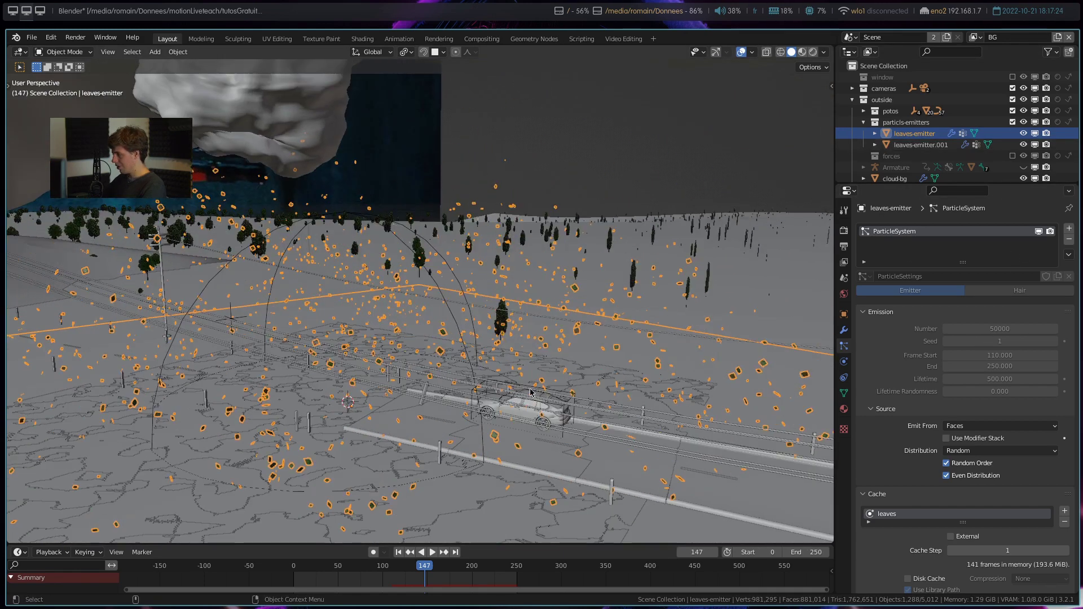
scroll(527, 379, up, 2)
scroll(518, 389, up, 1)
scroll(518, 390, up, 1)
scroll(506, 370, up, 2)
scroll(495, 350, up, 2)
scroll(483, 330, up, 2)
scroll(471, 310, up, 2)
scroll(472, 308, up, 2)
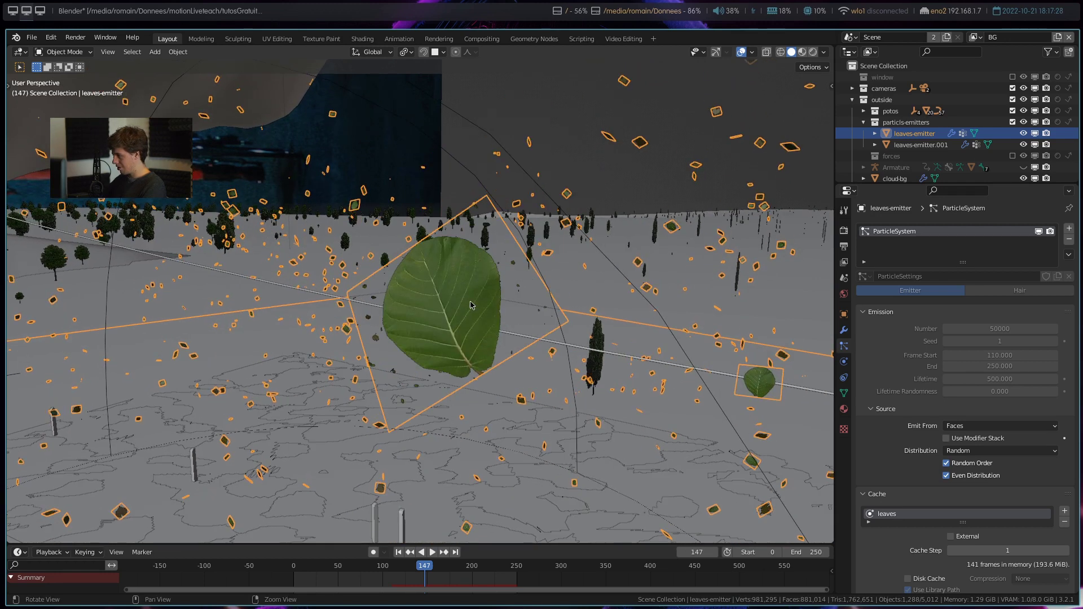
scroll(472, 306, up, 1)
scroll(473, 304, up, 1)
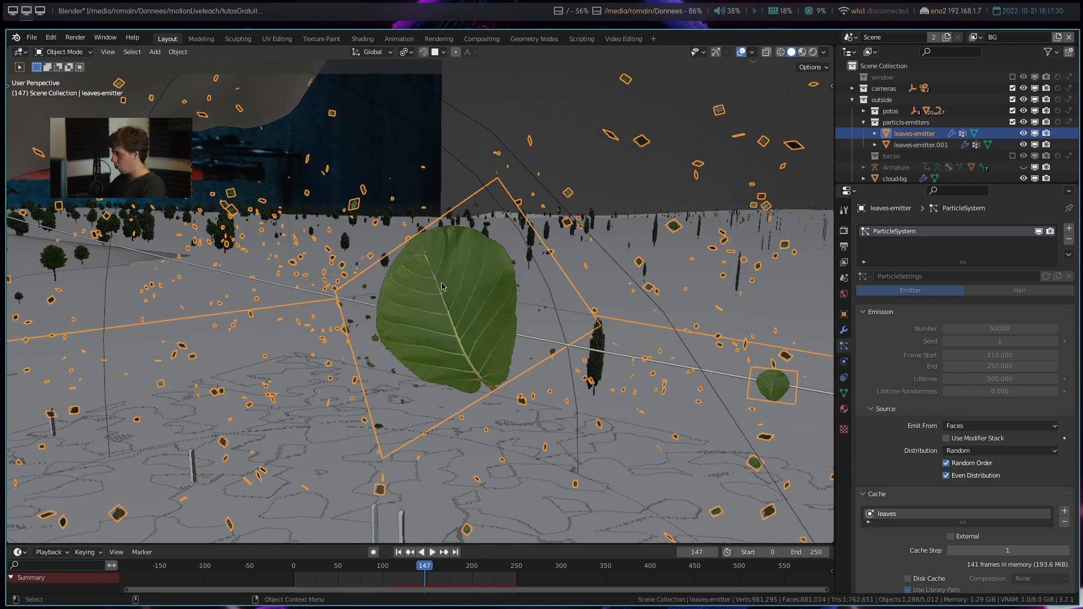
scroll(897, 445, down, 5)
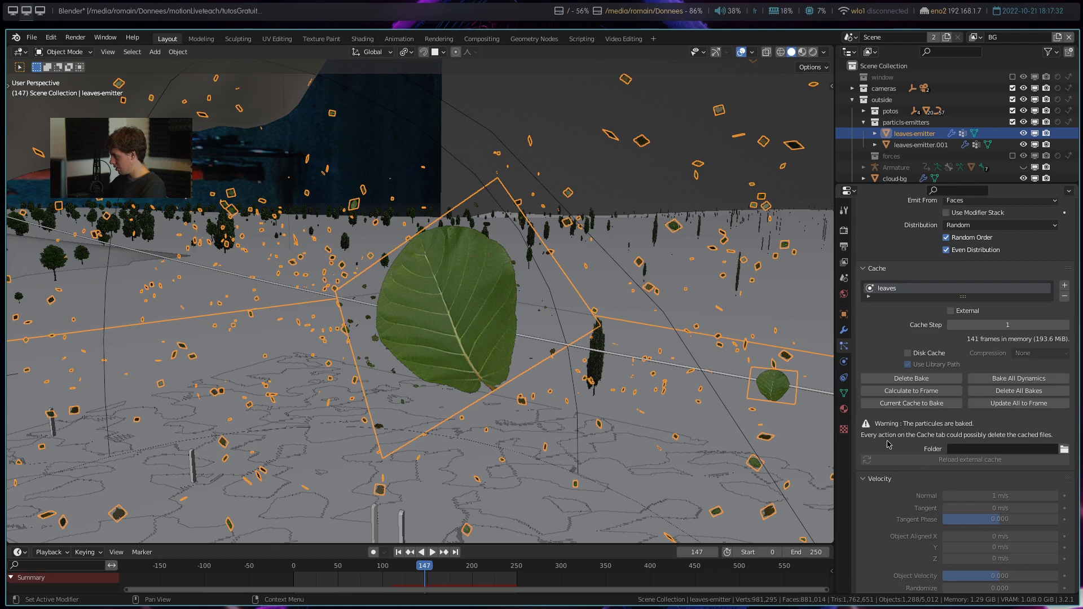
scroll(889, 448, down, 4)
scroll(890, 408, down, 4)
scroll(894, 318, down, 3)
scroll(894, 319, up, 10)
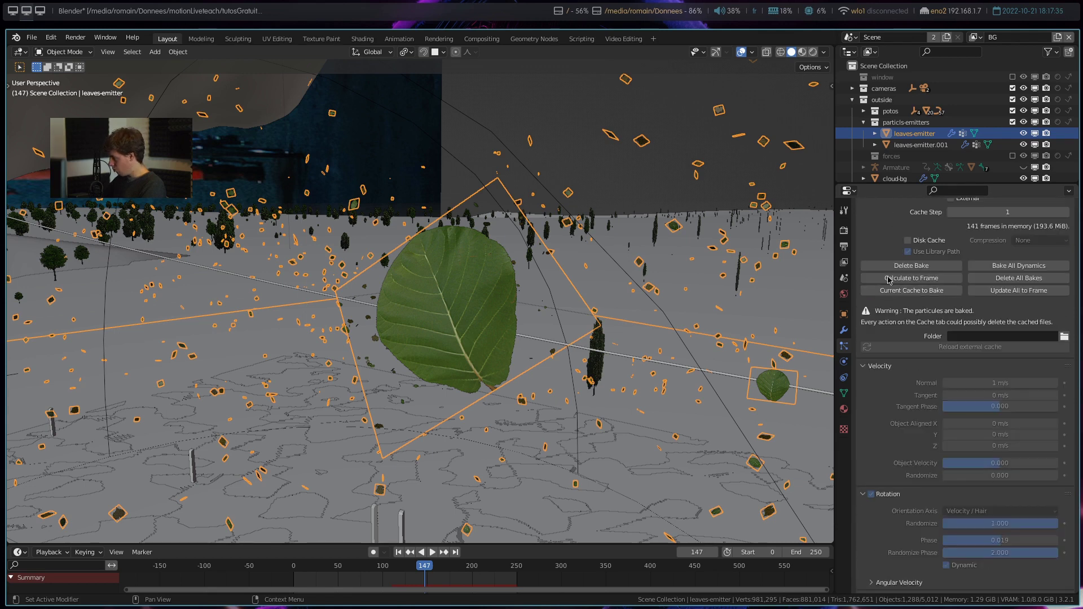
scroll(880, 300, up, 4)
drag(872, 253, 884, 296)
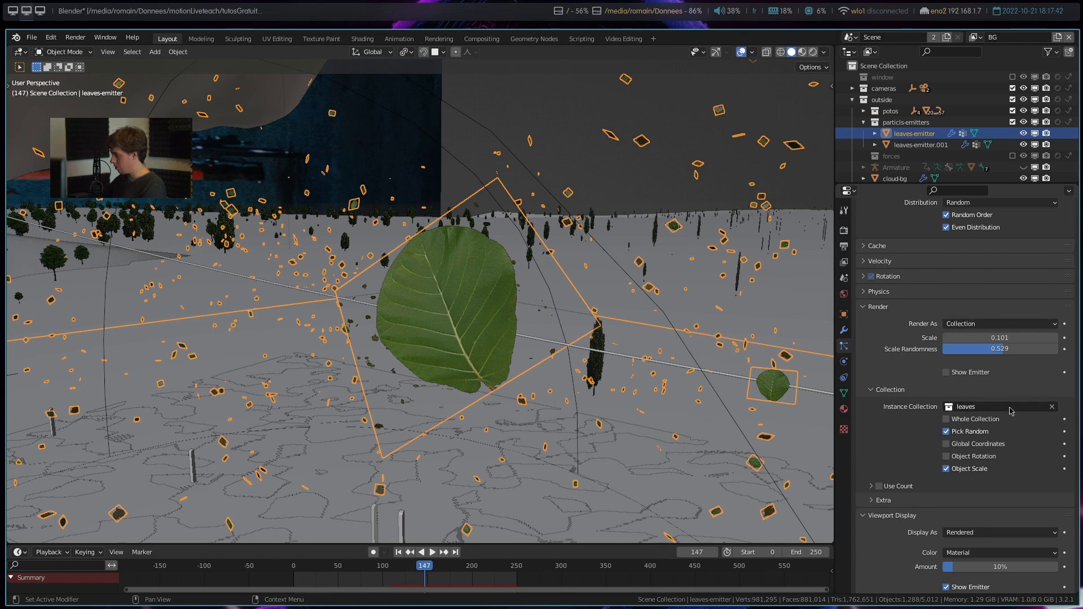
scroll(903, 135, down, 2)
scroll(880, 119, up, 2)
scroll(872, 121, down, 4)
scroll(863, 135, down, 4)
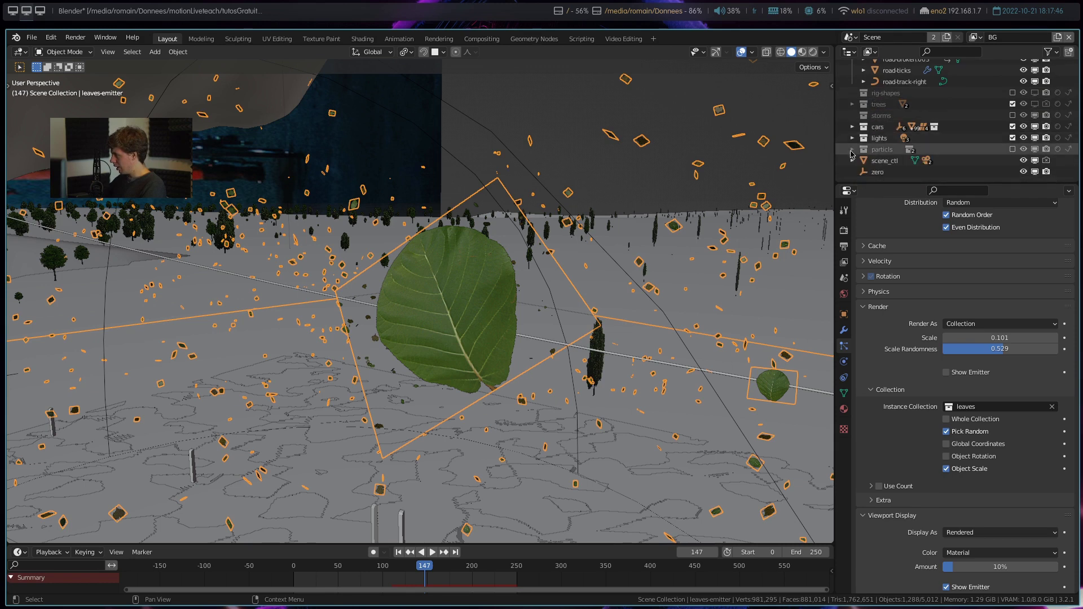
- Exclude the leaves collection under particls and play the animation
click(853, 150)
scroll(959, 138, down, 2)
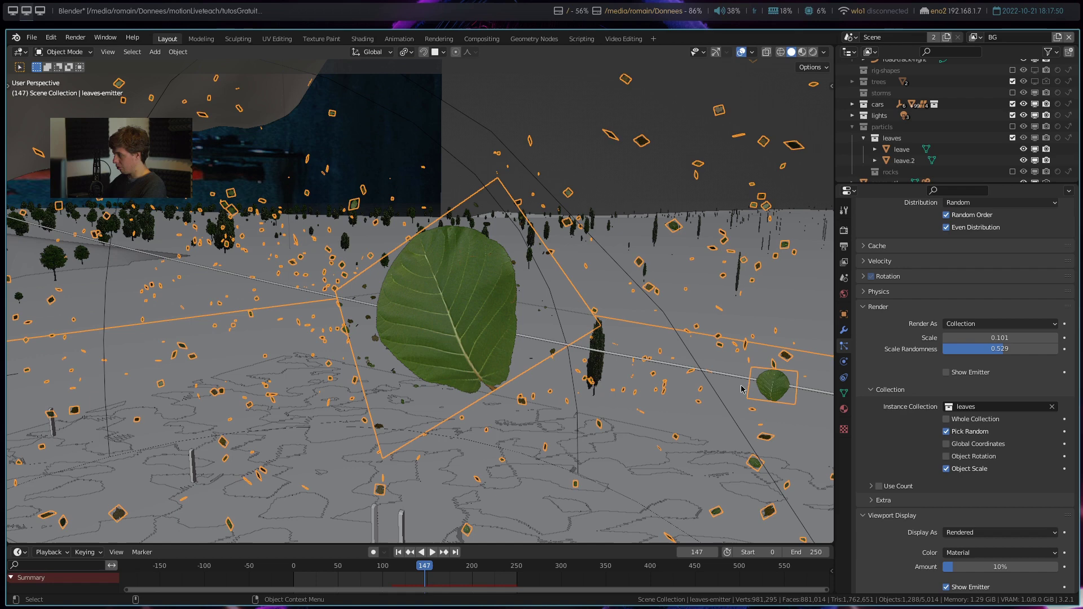
click(1013, 138)
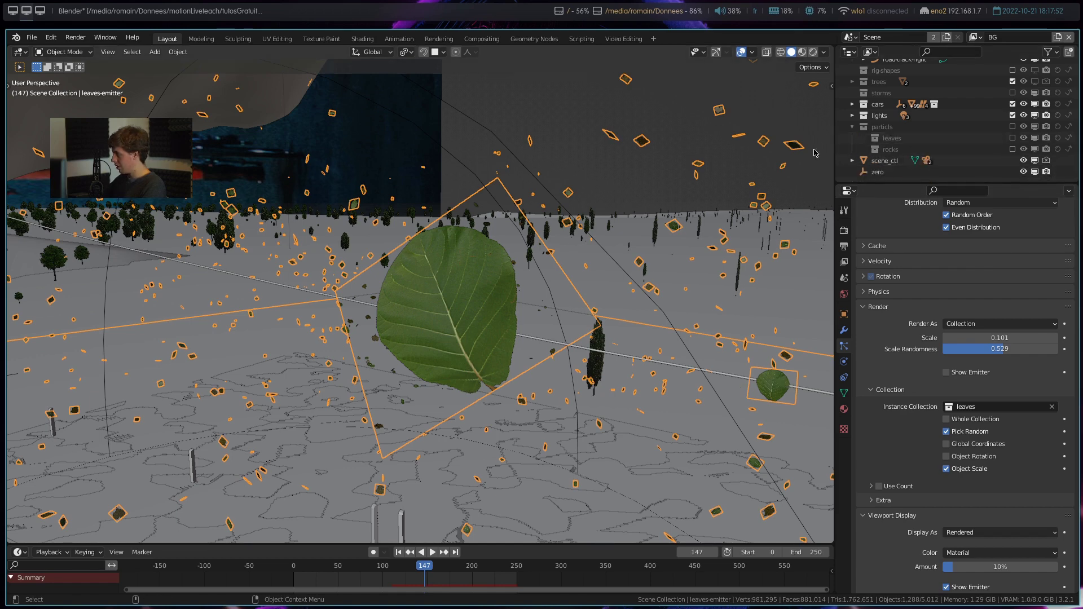
key(space)
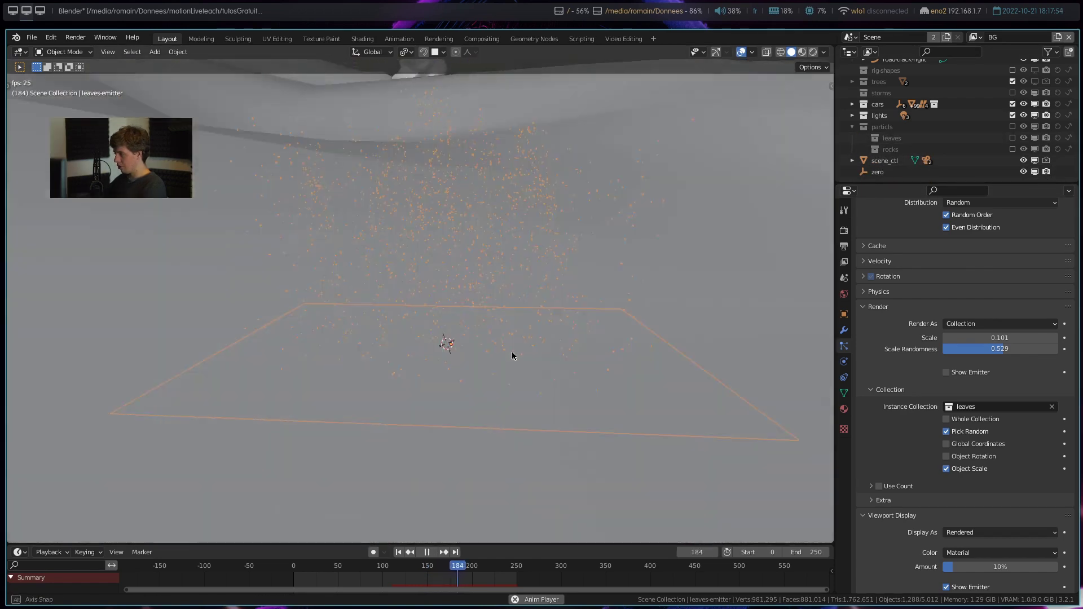
- Stop playback and orbit to a new street-level angle on the tornado
mouse_move(512, 355)
middle_down()
mouse_move(439, 344)
mouse_move(514, 410)
middle_up()
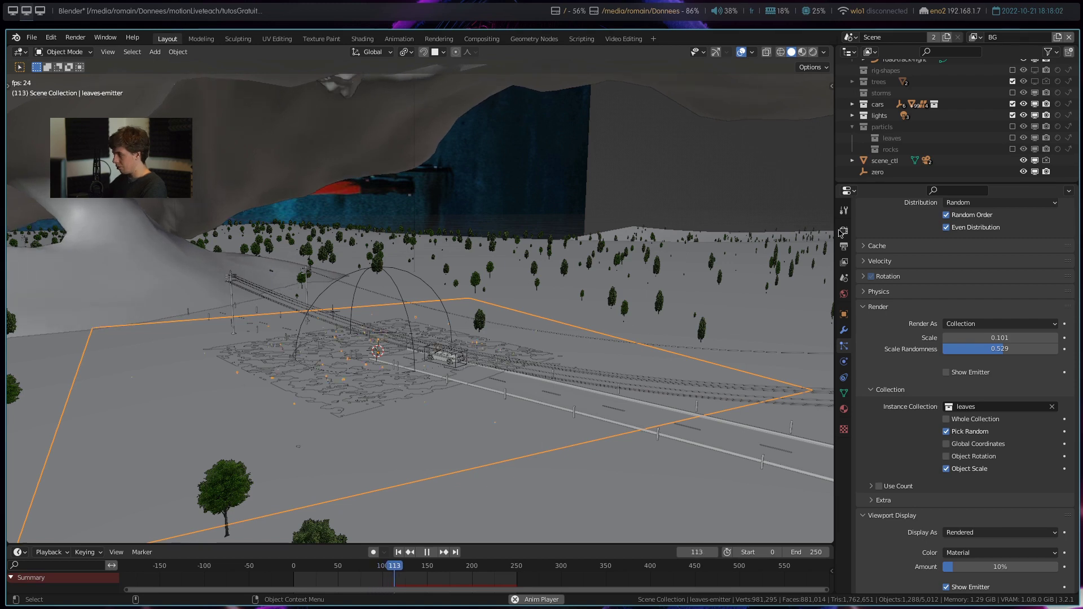
key(space)
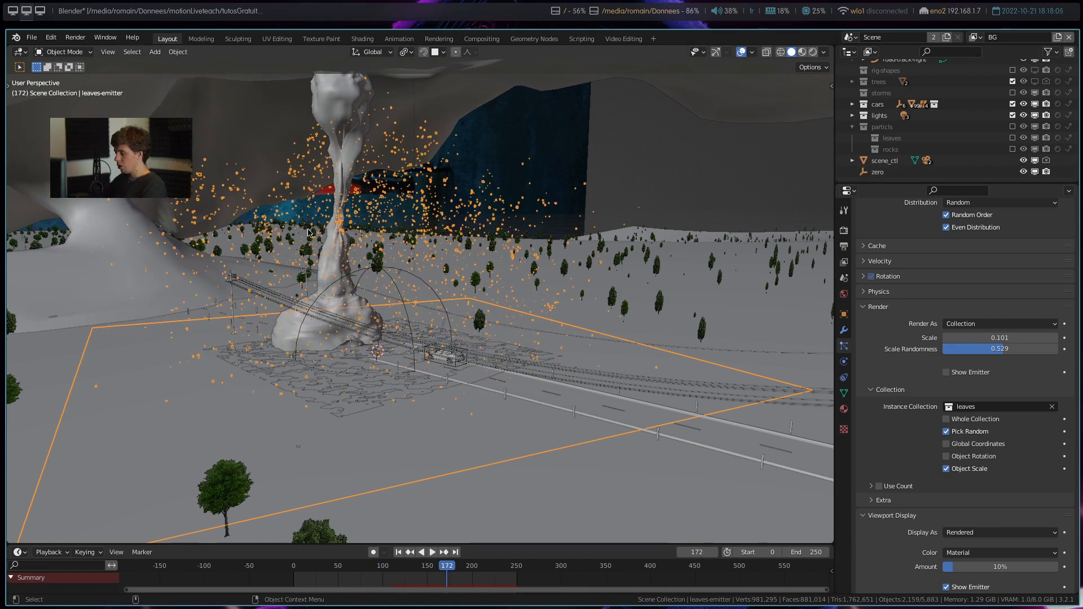
key(space)
key(space)
middle_drag(327, 252, 539, 140)
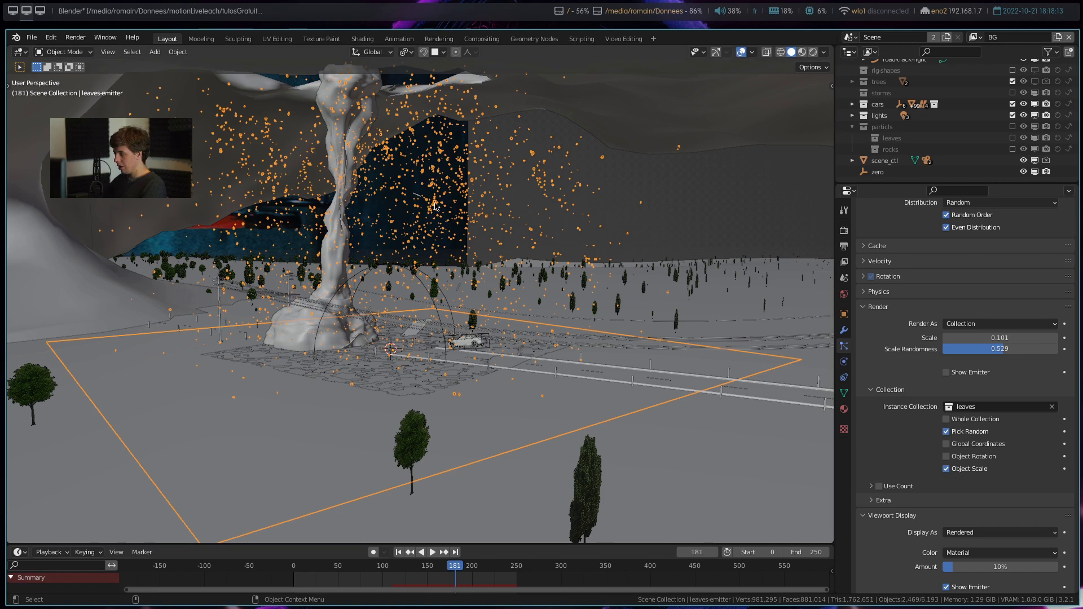
- Include the forces collection and expand it to show Turbulence and Wind
scroll(893, 152, up, 3)
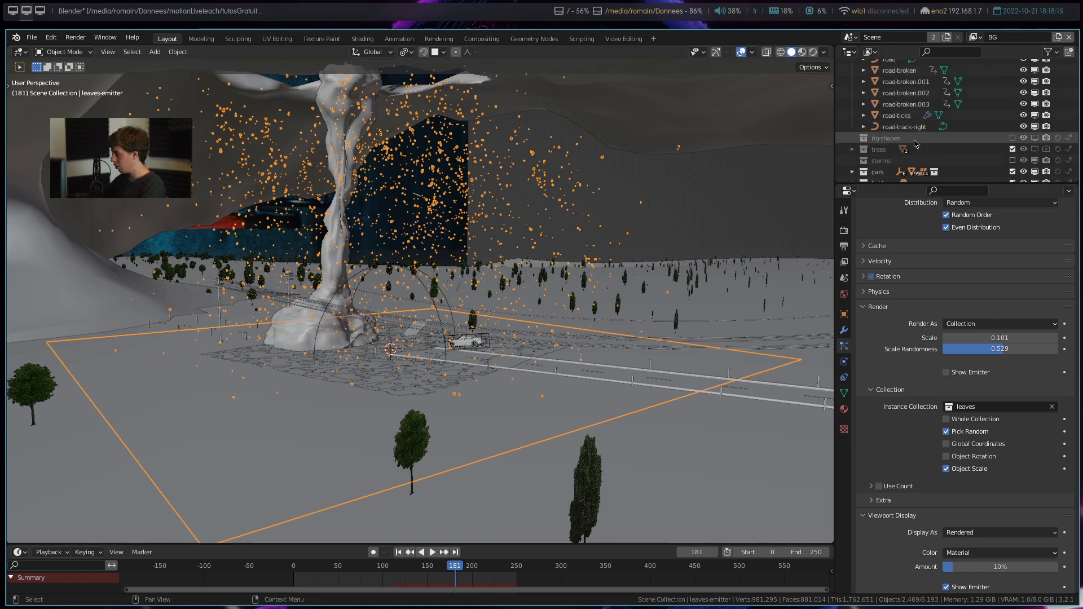
scroll(891, 159, up, 4)
scroll(914, 155, up, 3)
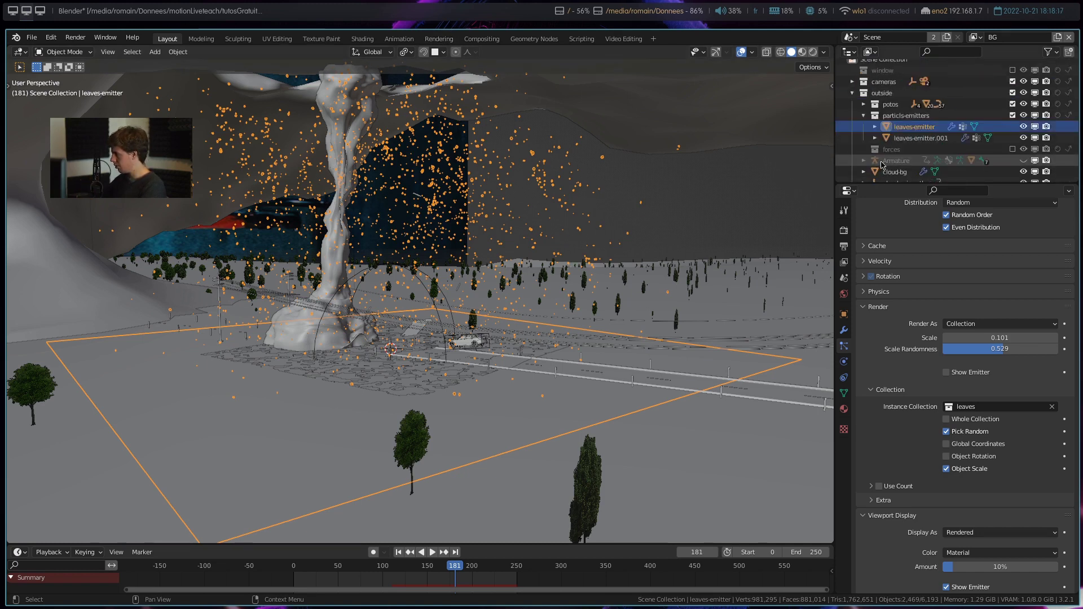
click(929, 150)
click(1012, 149)
click(864, 149)
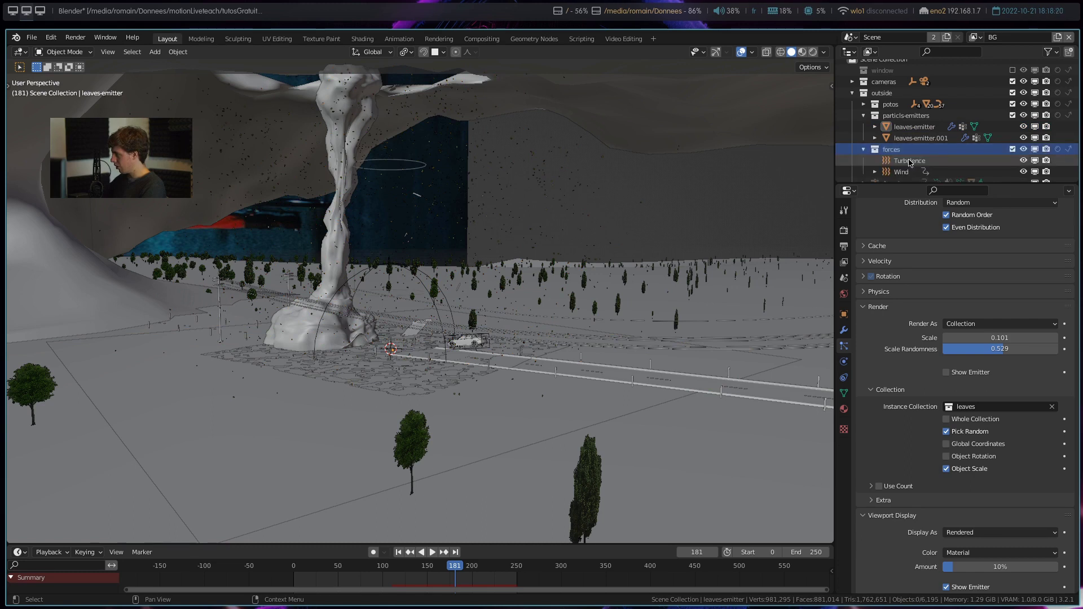
- Inspect the Turbulence and Wind fields from a lower, more level view
click(906, 161)
click(903, 172)
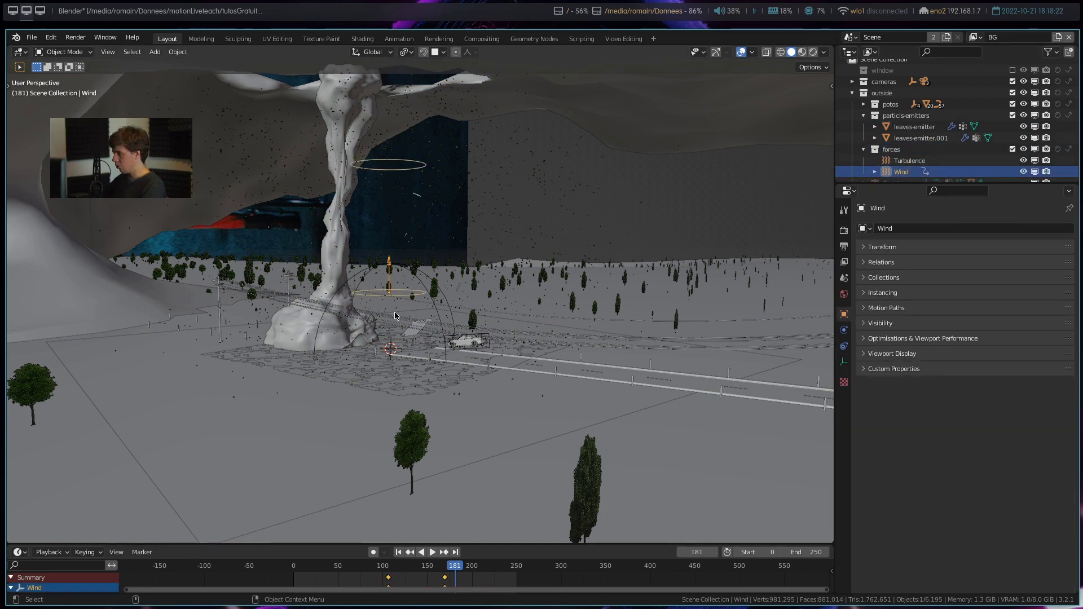
middle_drag(404, 251, 427, 151)
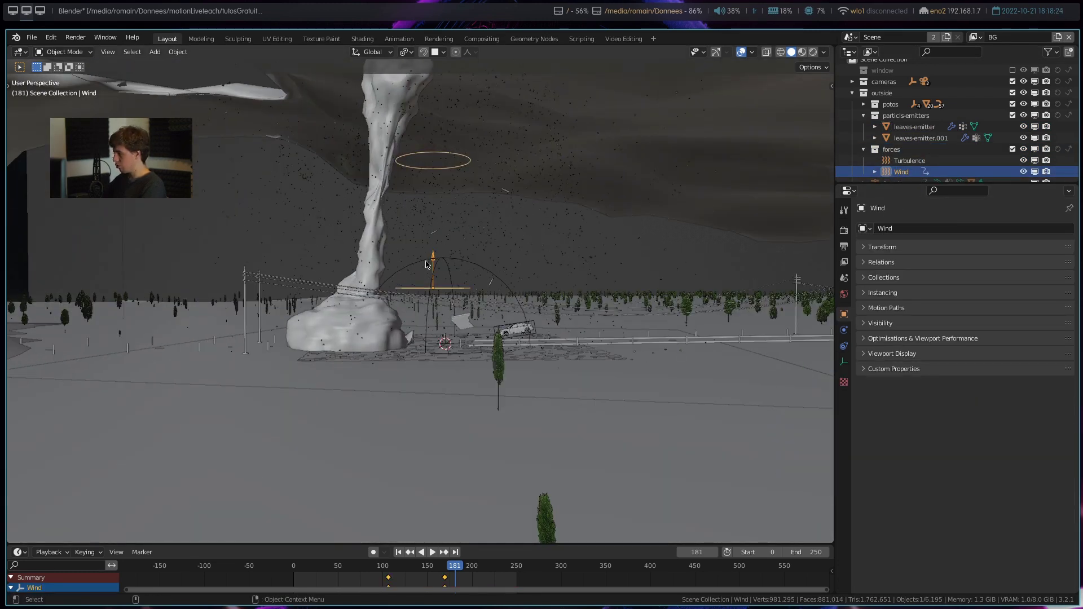
key(shift+a)
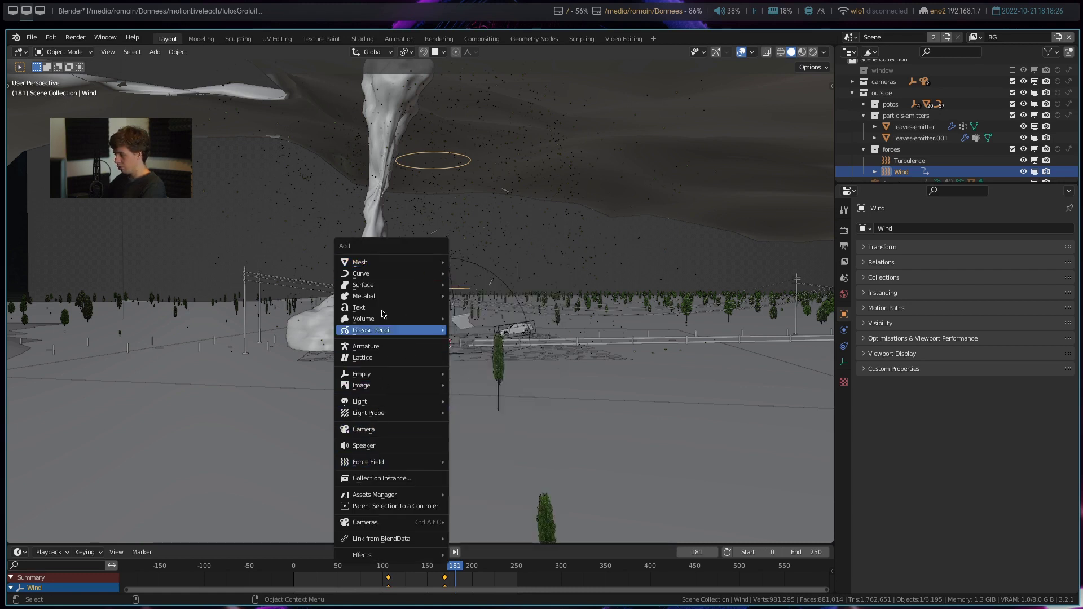
mouse_move(368, 462)
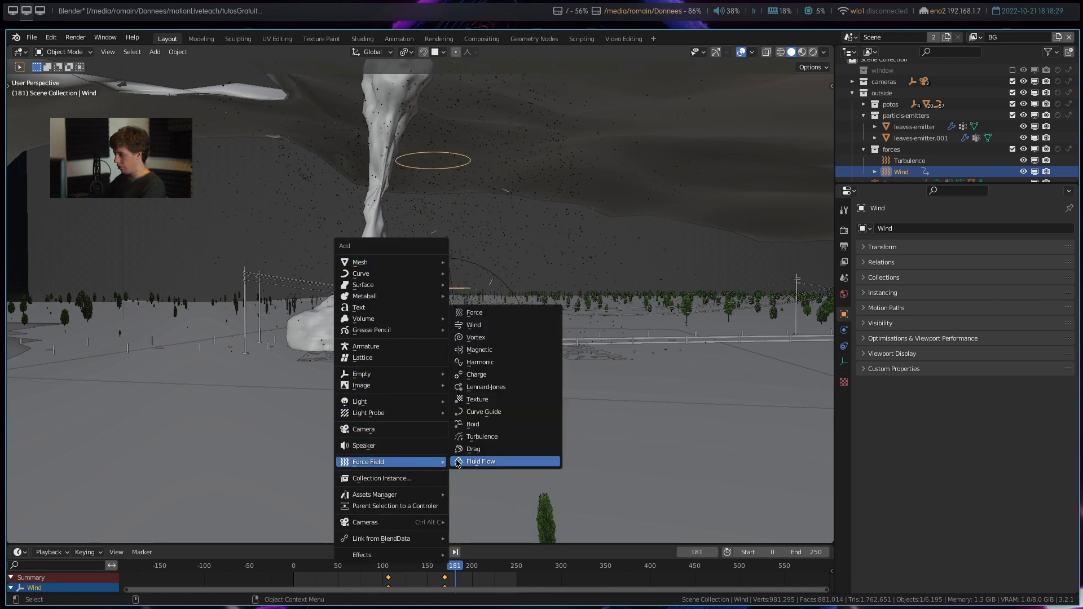
middle_drag(477, 327, 508, 282)
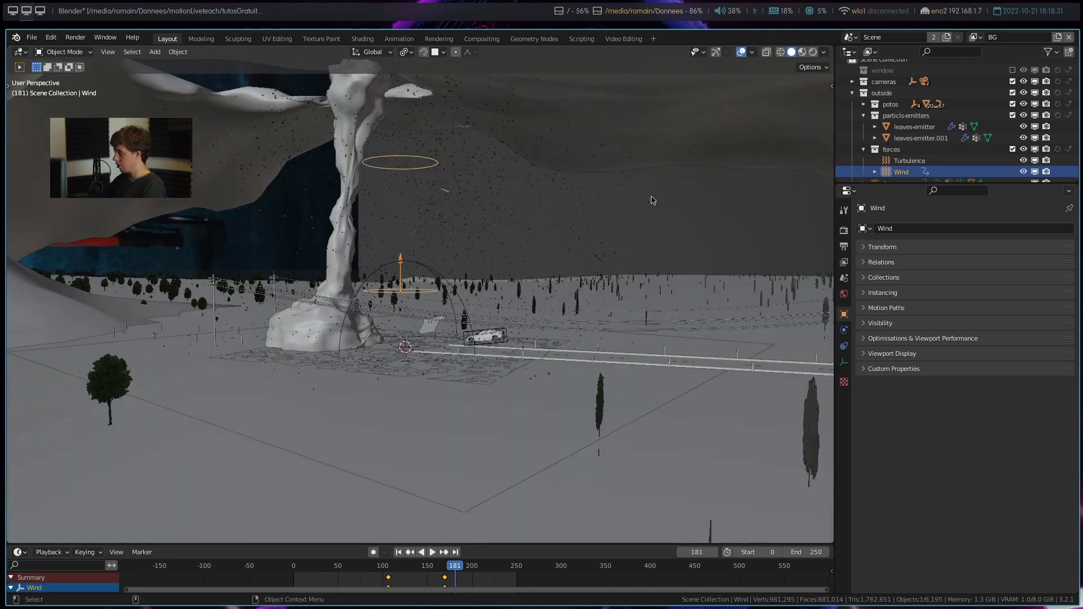
scroll(983, 142, down, 2)
- Stop at frame 202 and show the Turbulence field's physics settings
click(983, 142)
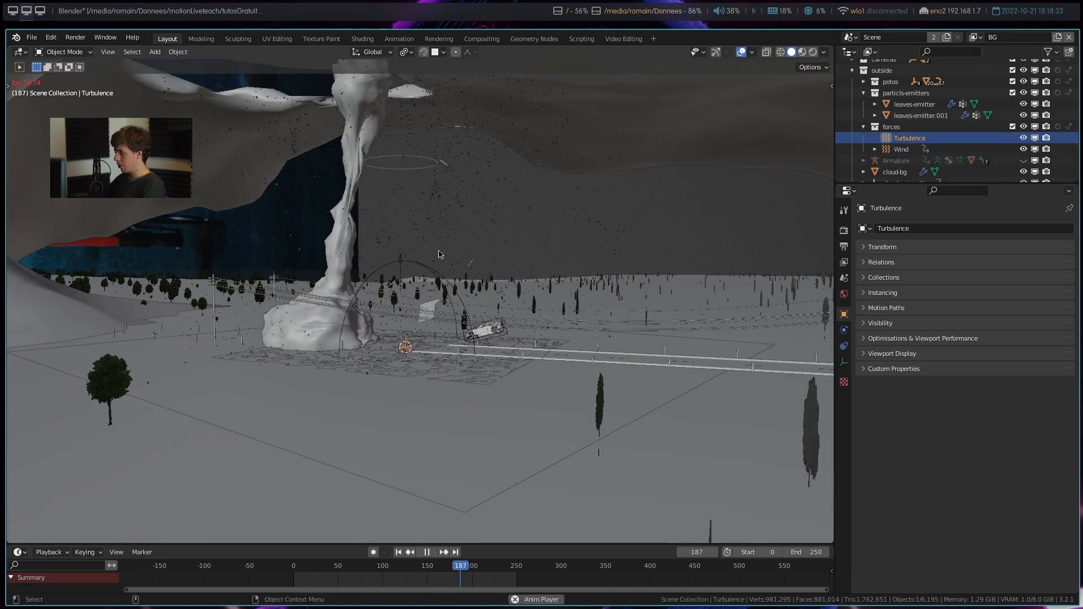
middle_drag(463, 237, 486, 192)
key(space)
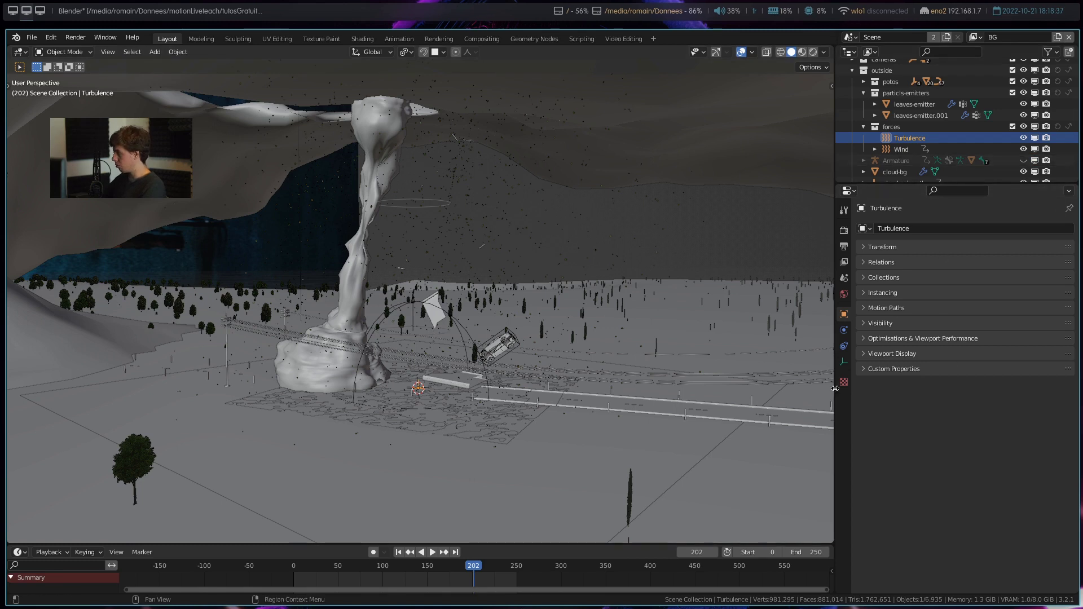
click(843, 363)
click(845, 347)
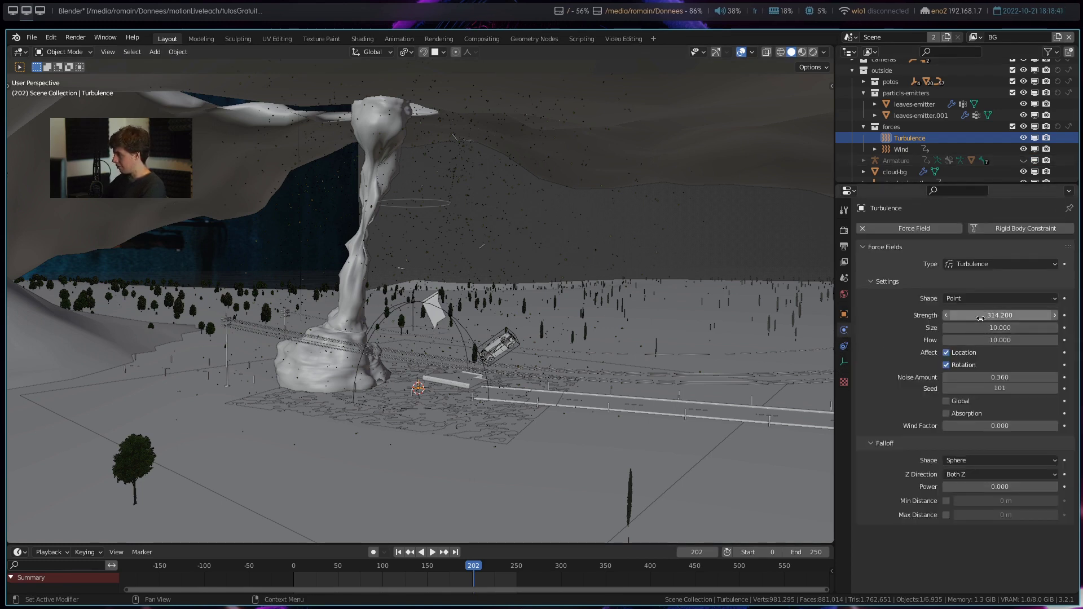
- Replay the simulation from a new angle, then set the frame to 153
key(space)
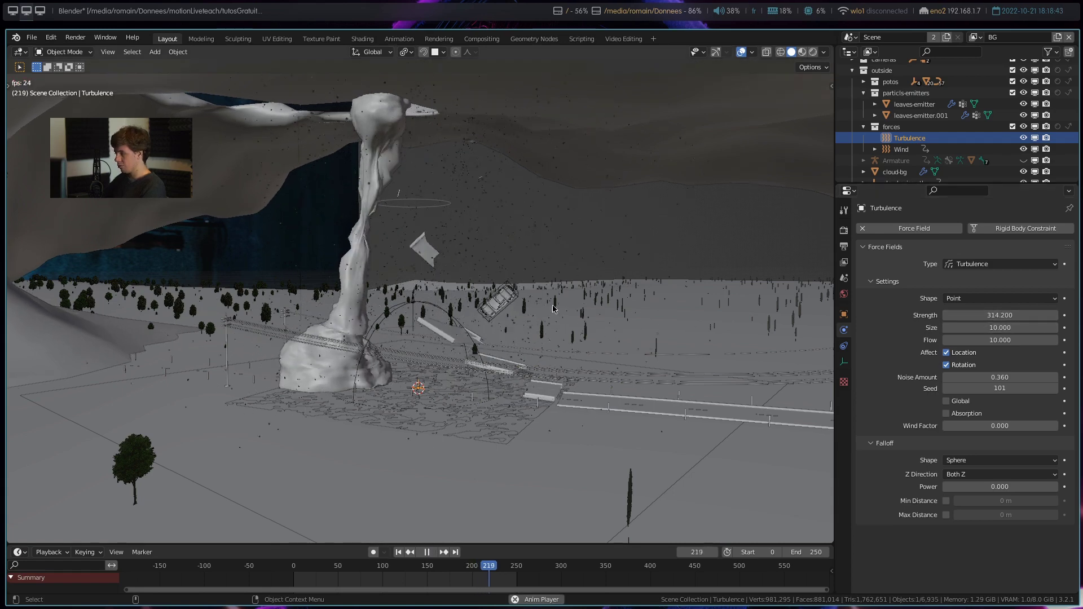
key(space)
middle_drag(553, 308, 395, 316)
key(space)
click(357, 574)
drag(357, 575, 430, 573)
- Collapse forces and show leaves-emitter.001's physics options
click(864, 127)
click(926, 104)
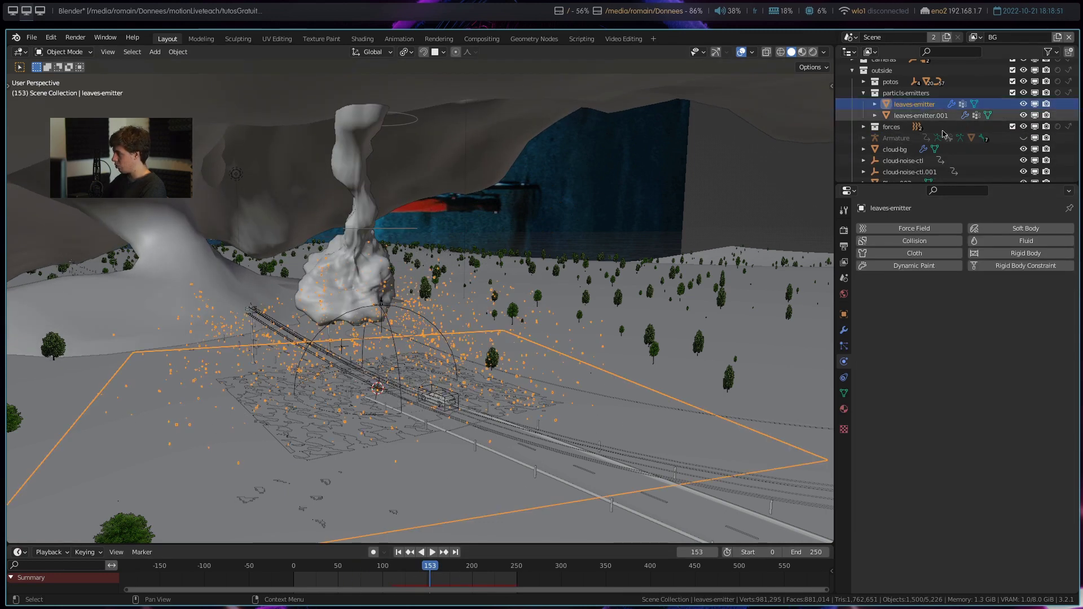
click(921, 115)
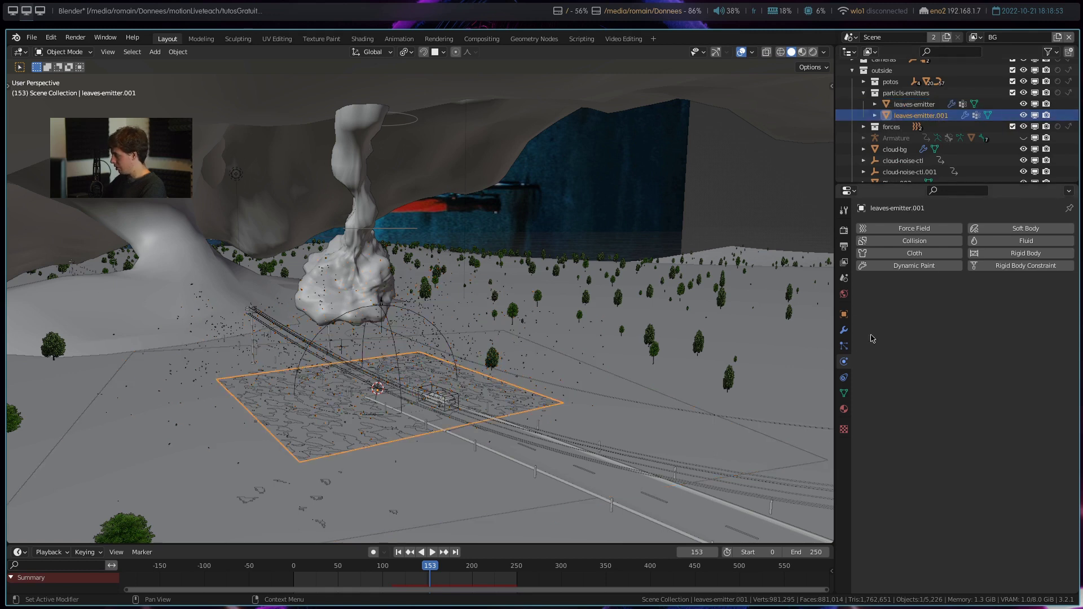
- Show leaves-emitter.001's rock_particles settings and zoom in on the emitter plane
click(845, 393)
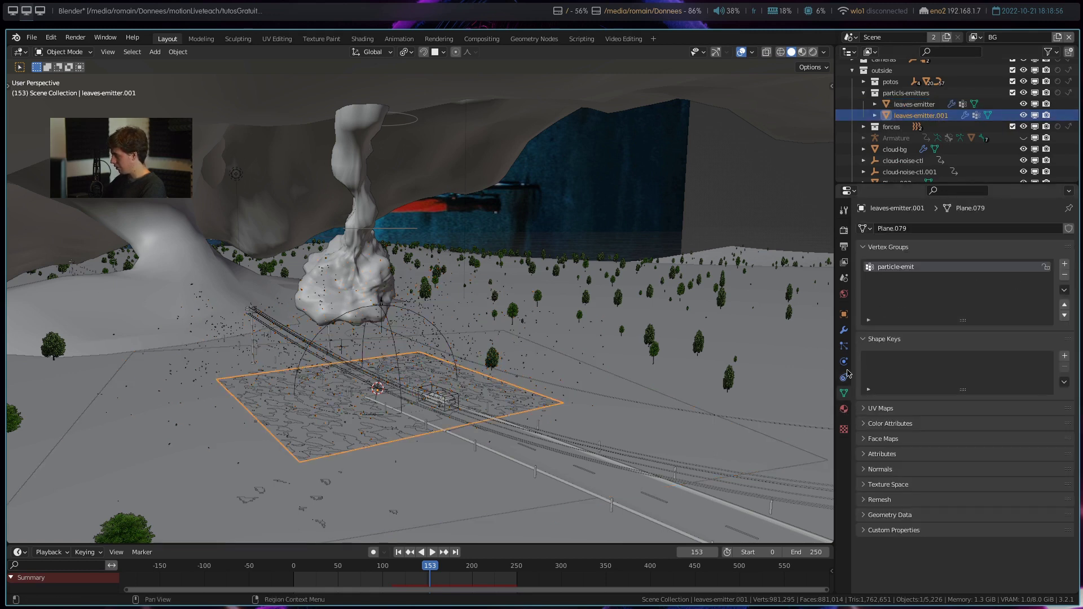
click(844, 346)
scroll(508, 390, up, 8)
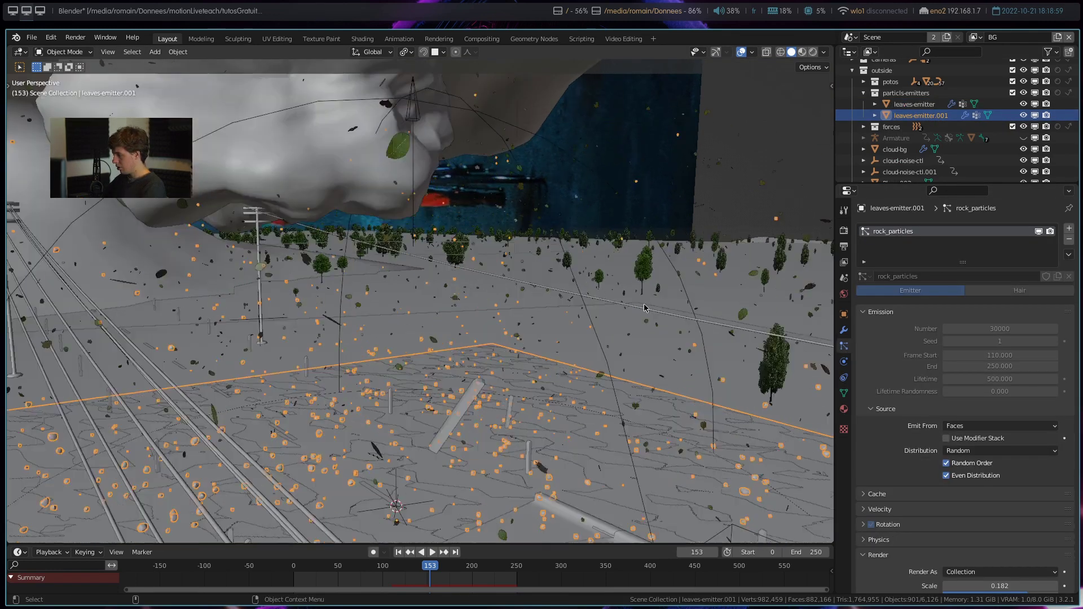
middle_drag(532, 361, 532, 404)
scroll(532, 404, up, 4)
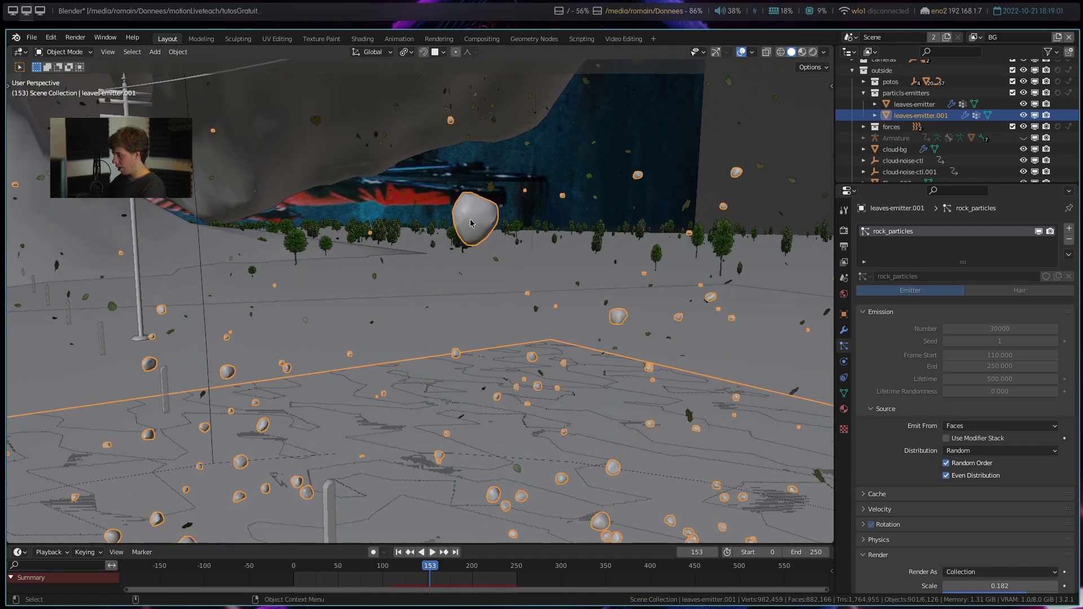
scroll(473, 230, down, 5)
scroll(462, 282, down, 5)
scroll(454, 337, up, 8)
- Watch the rocks swirl until frame 214, check camera view, then exclude particls-emitters
mouse_move(455, 337)
middle_down()
mouse_move(579, 338)
mouse_move(492, 334)
middle_up()
scroll(492, 334, down, 5)
click(377, 568)
mouse_move(429, 362)
middle_down()
mouse_move(501, 366)
mouse_move(403, 185)
middle_up()
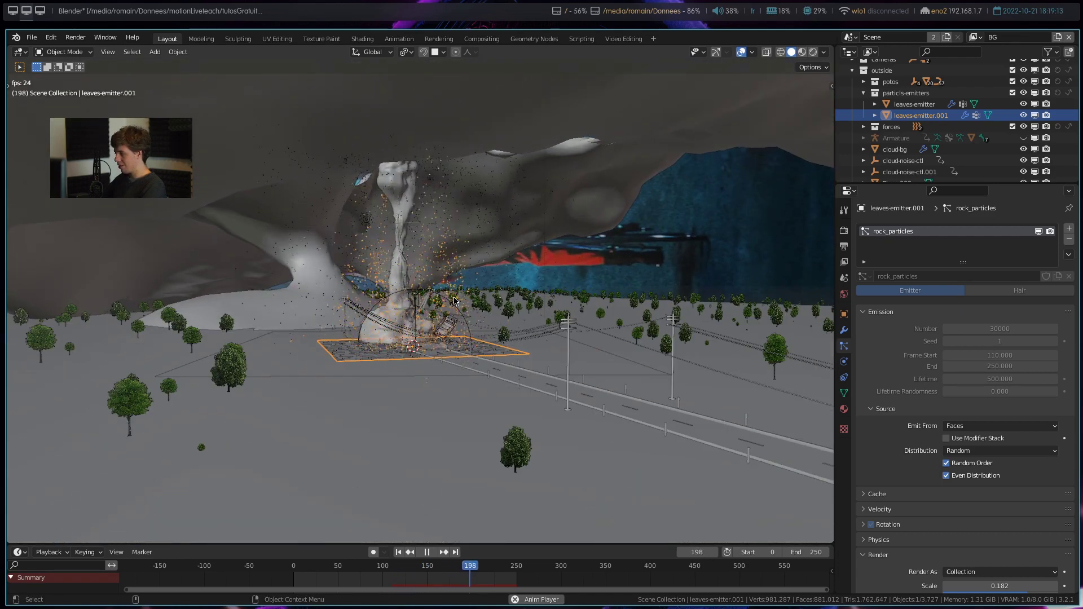
key(space)
scroll(499, 295, up, 5)
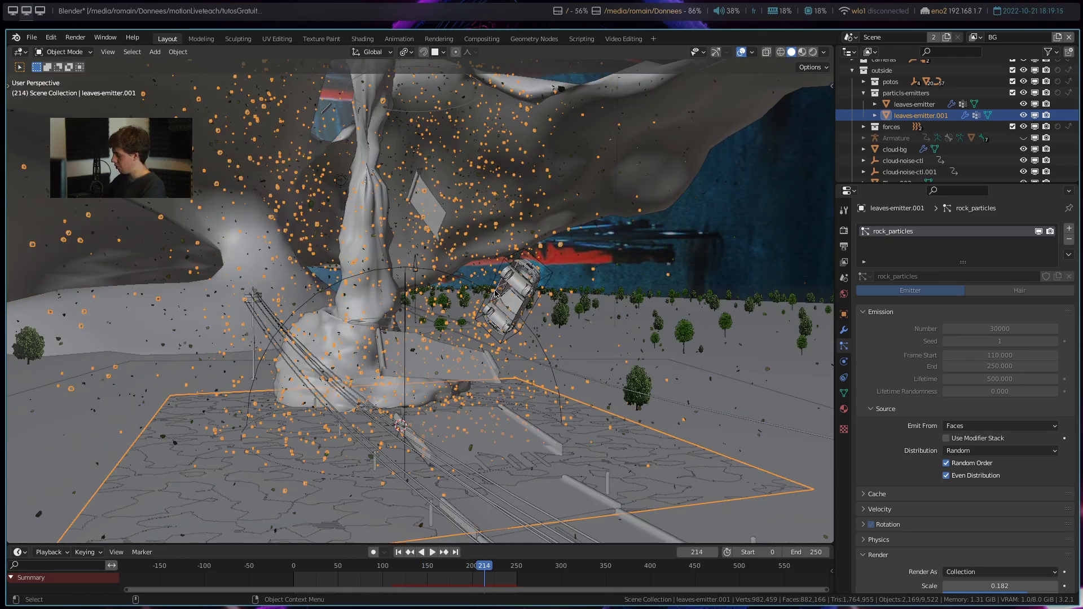
key(KP_0)
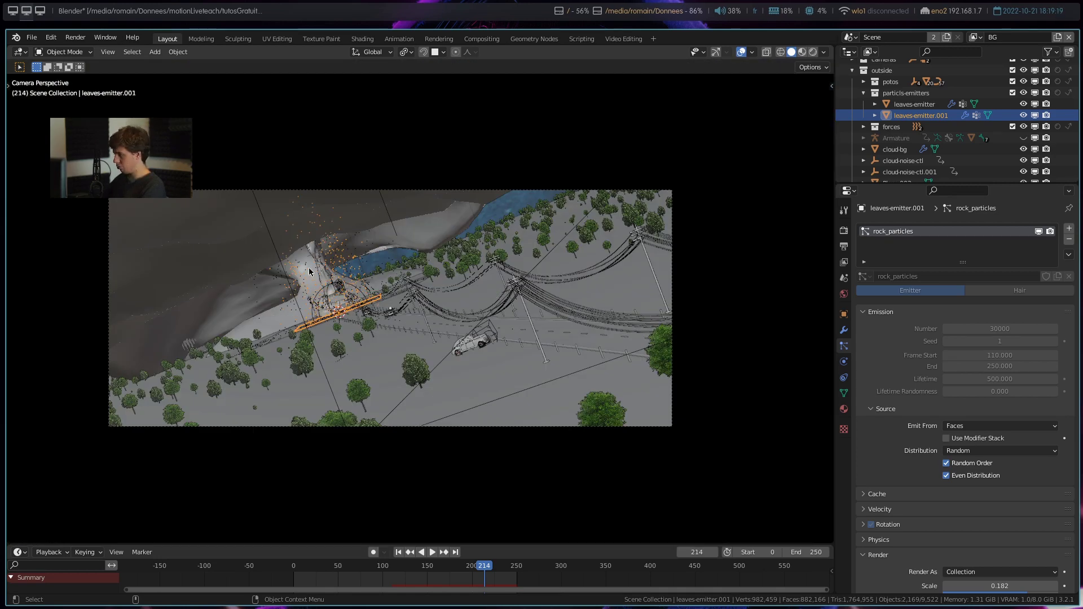
key(KP_0)
middle_drag(460, 314, 677, 333)
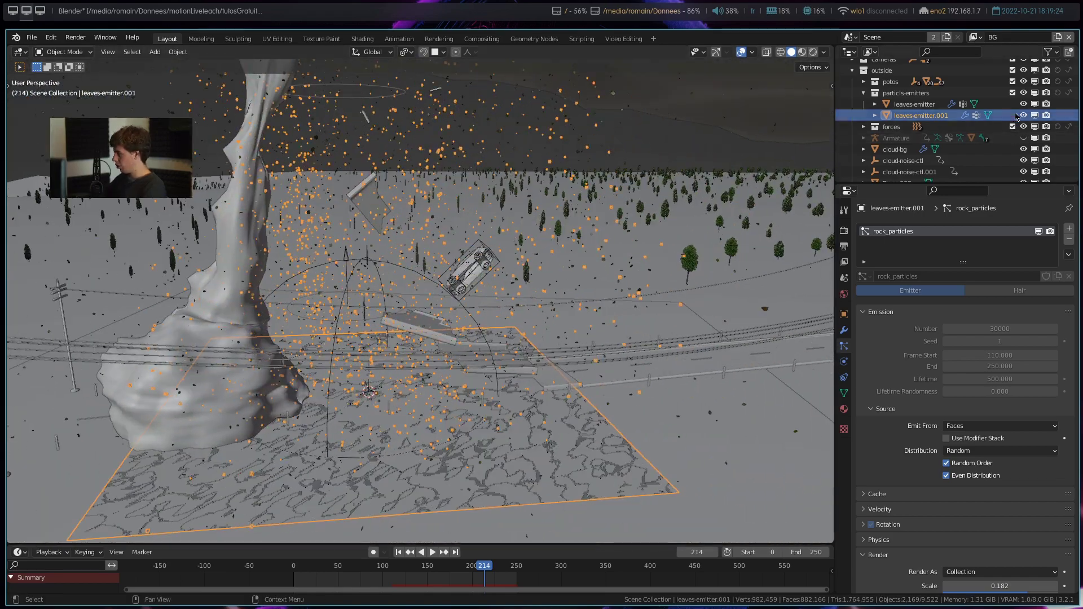
click(1013, 93)
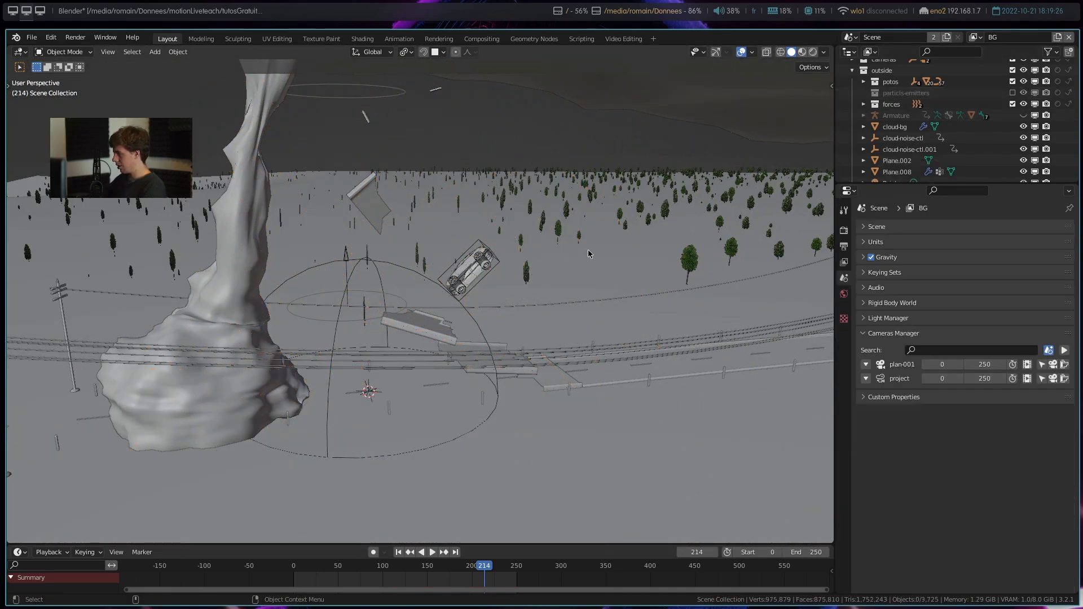
- Scrub the timeline, view through the camera, and play from frame 28
alt+scroll(562, 282, down, 7)
alt+scroll(562, 282, down, 6)
key(space)
mouse_move(501, 581)
mouse_down()
mouse_move(364, 573)
mouse_move(445, 574)
mouse_up()
key(space)
middle_drag(586, 427, 439, 372)
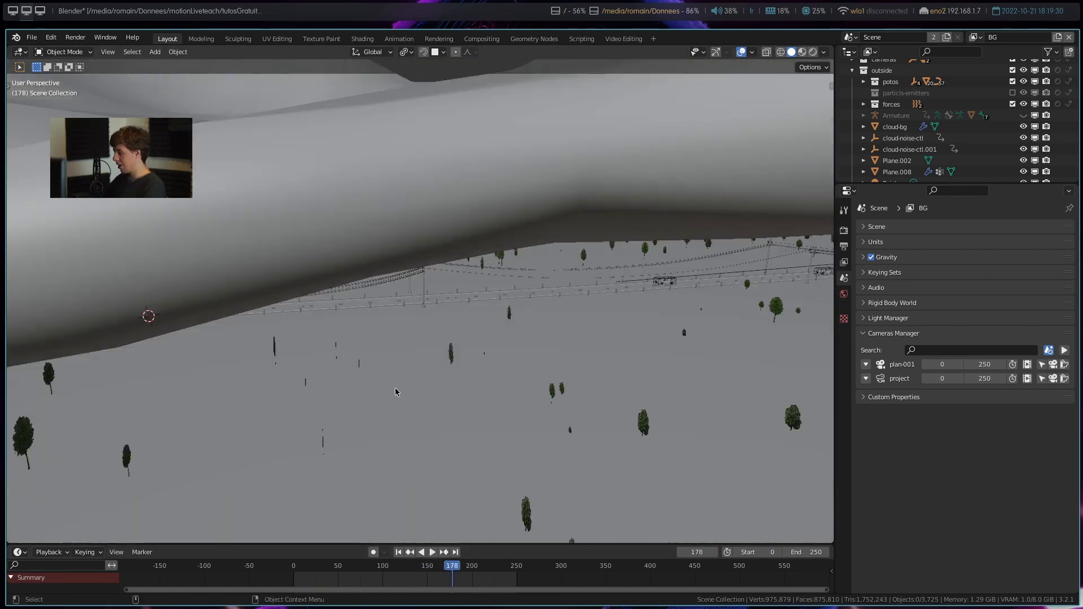
mouse_move(438, 264)
middle_down()
mouse_move(288, 303)
mouse_move(457, 300)
middle_up()
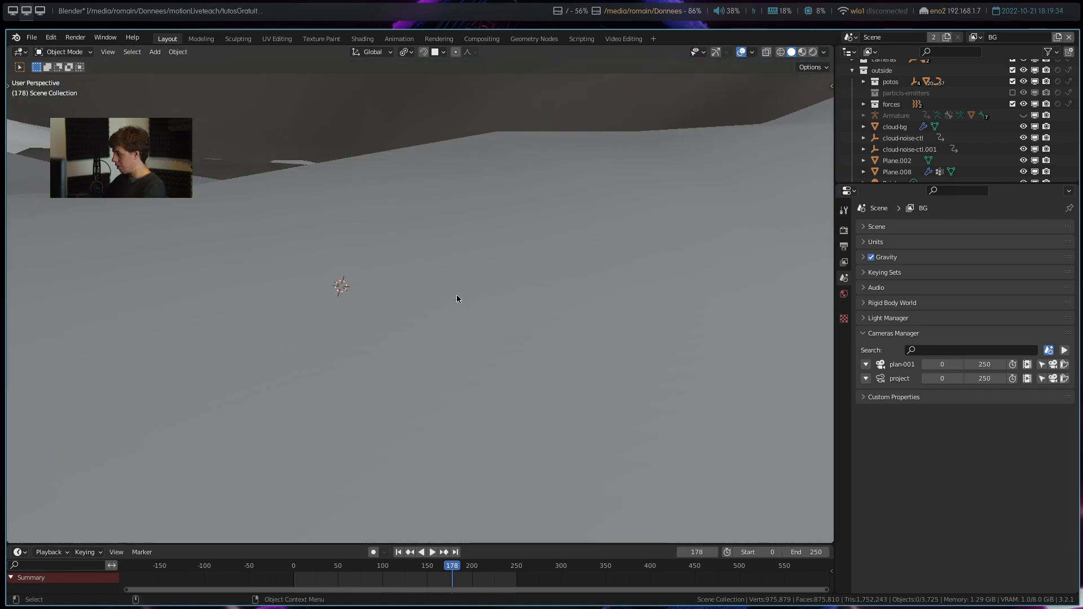
key(KP_0)
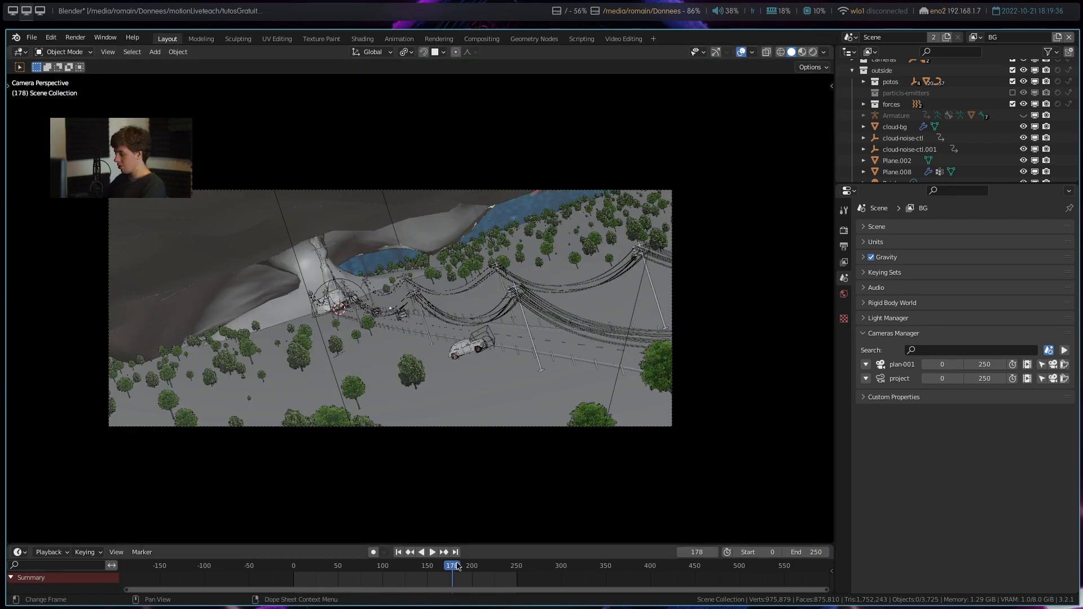
drag(454, 566, 294, 587)
key(space)
key(space)
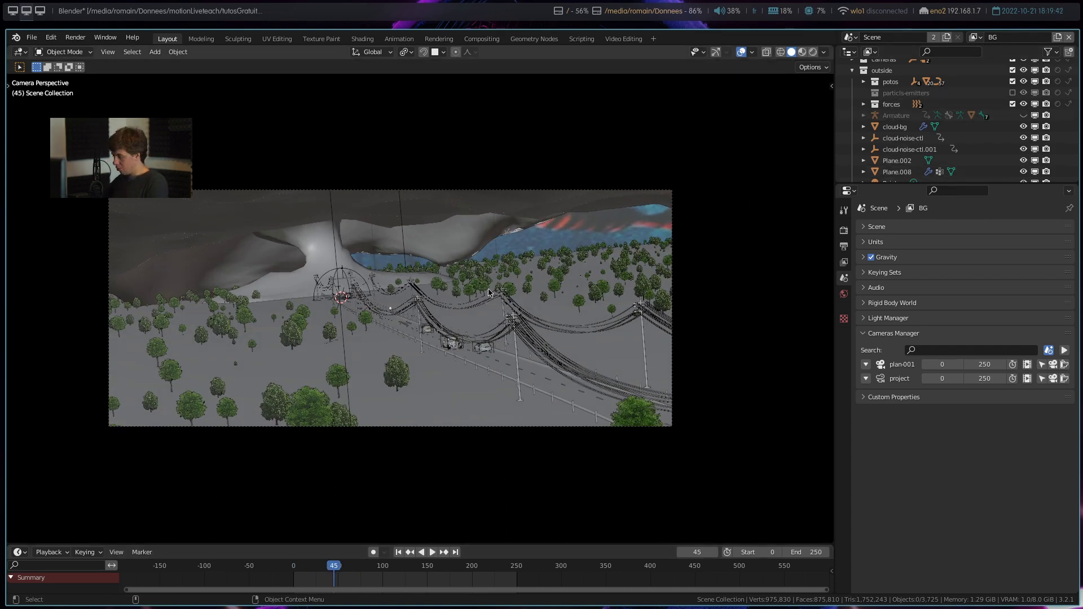
- Include the storms collection and play the animation with the storms
scroll(970, 141, down, 3)
scroll(1010, 152, down, 3)
scroll(1022, 158, down, 3)
scroll(1023, 161, down, 2)
click(1013, 160)
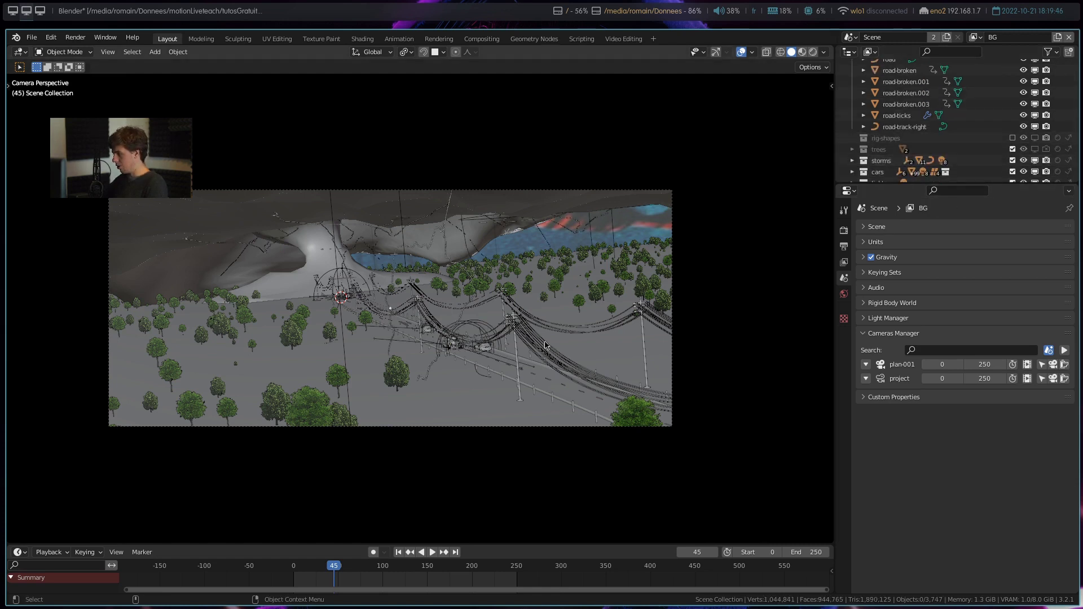
key(space)
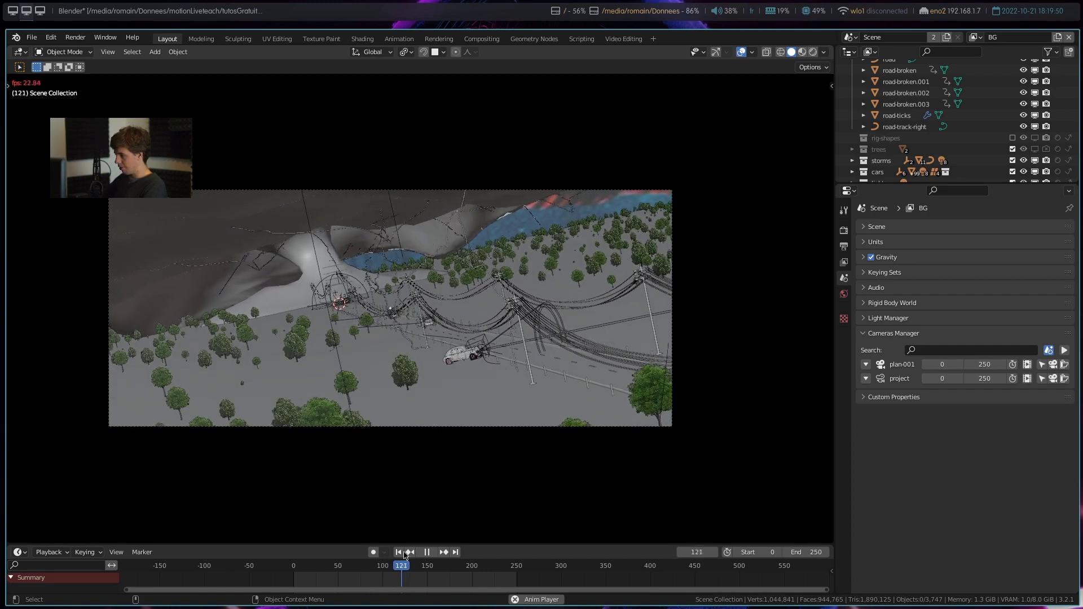
key(space)
- Stop at frame 168, preview Rendered shading, return to Solid, and select Plane.002
mouse_move(445, 360)
middle_down()
mouse_move(501, 333)
mouse_move(466, 335)
middle_up()
key(space)
mouse_move(522, 310)
middle_down()
mouse_move(509, 325)
mouse_move(497, 316)
middle_up()
key(space)
key(z)
click(510, 152)
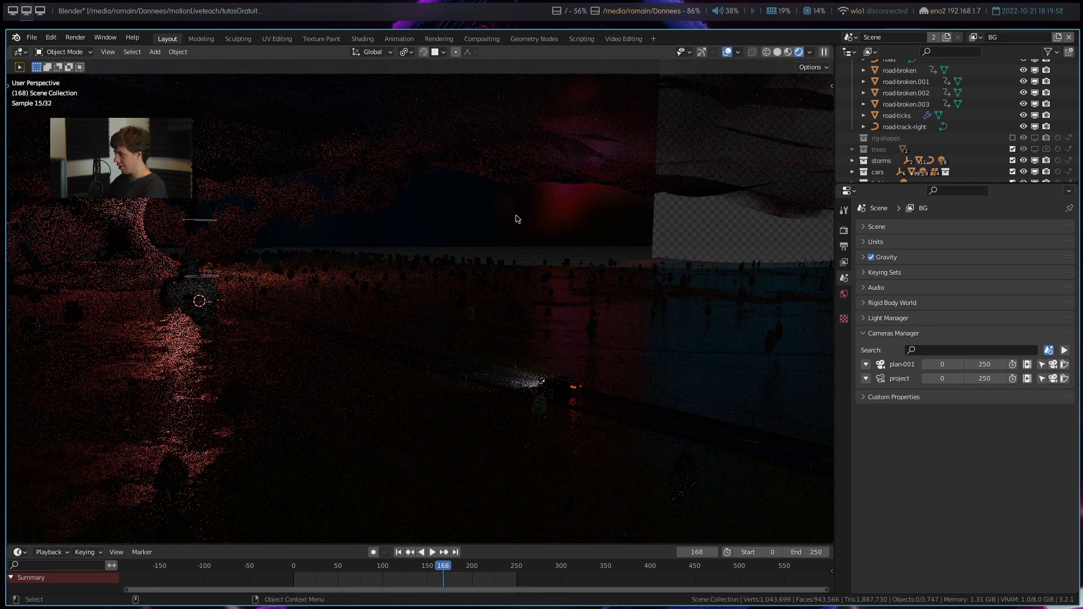
key(z)
click(499, 236)
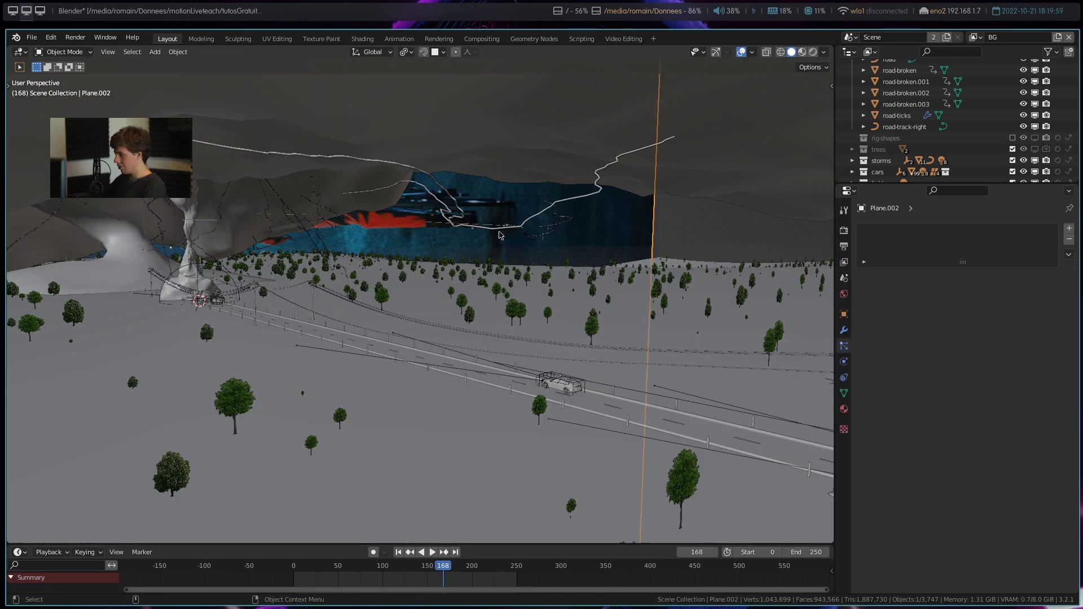
- Frame the lightning bolt lighting-storm.005 and expand its Displace modifier settings
key(KP_Decimal)
mouse_move(469, 360)
middle_down()
mouse_move(623, 265)
mouse_move(474, 363)
mouse_move(487, 315)
middle_up()
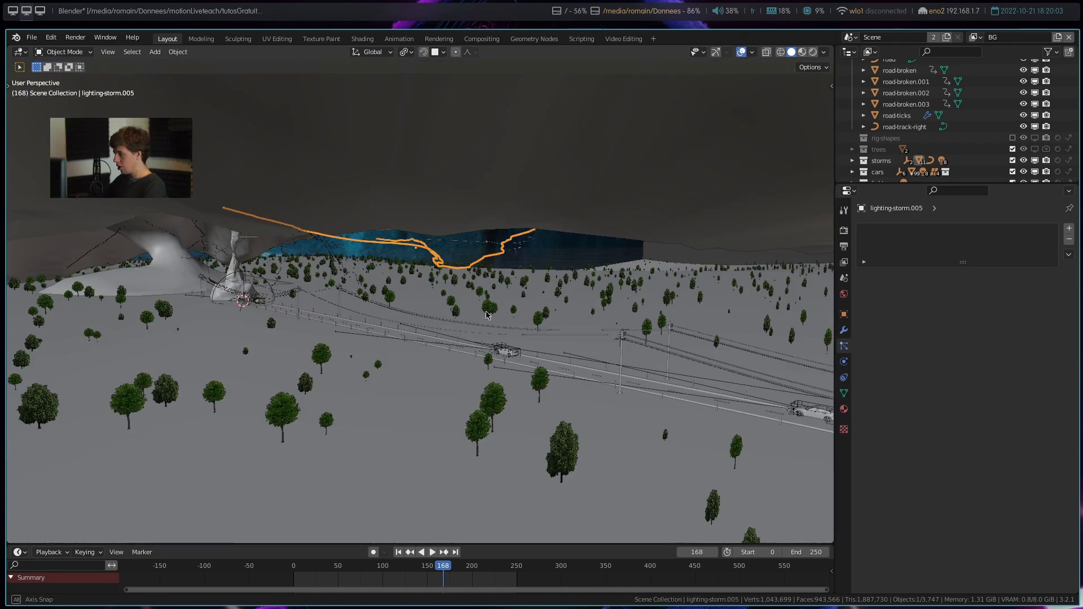
ctrl+scroll(843, 345, up, 1)
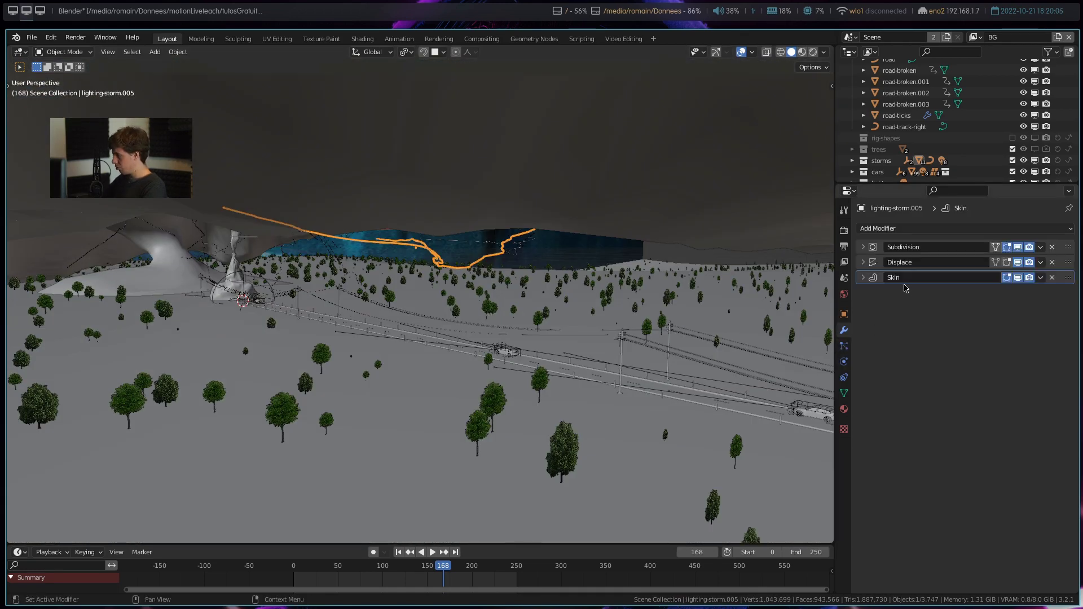
click(862, 262)
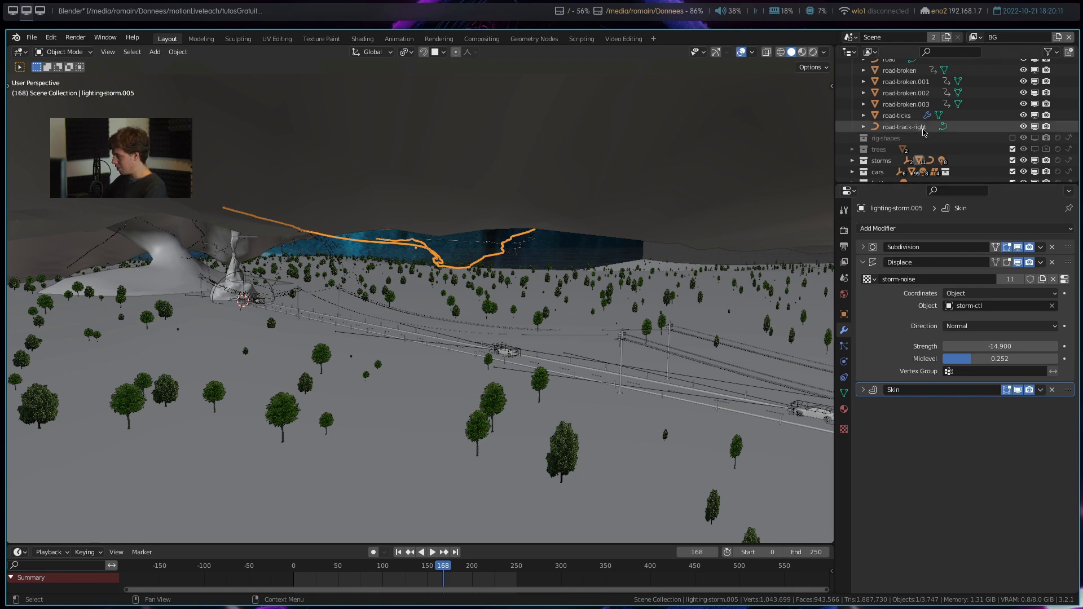
- Inspect the lightning bolt from several angles, briefly entering edit mode on its curve
key(KP_Decimal)
scroll(557, 293, up, 4)
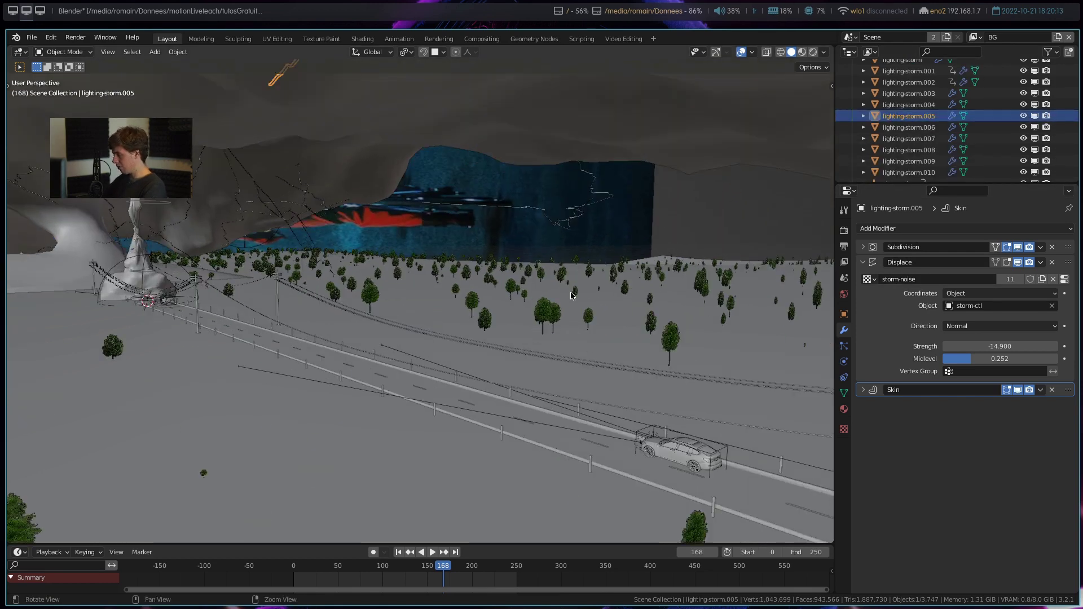
scroll(557, 293, up, 2)
scroll(575, 266, down, 3)
scroll(513, 276, down, 1)
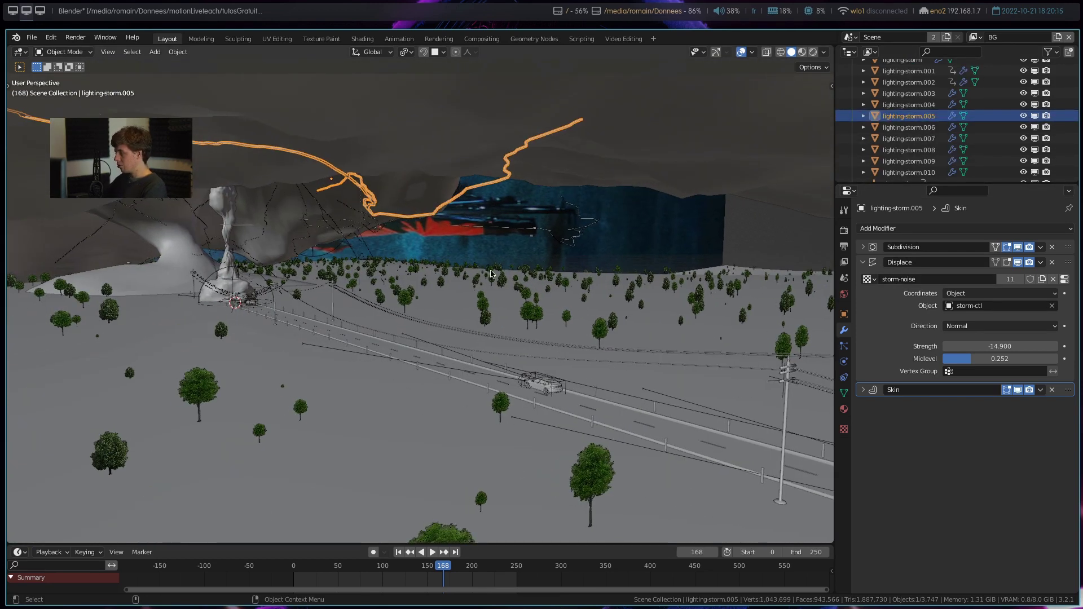
mouse_move(390, 224)
middle_down()
mouse_move(487, 244)
mouse_move(261, 245)
middle_up()
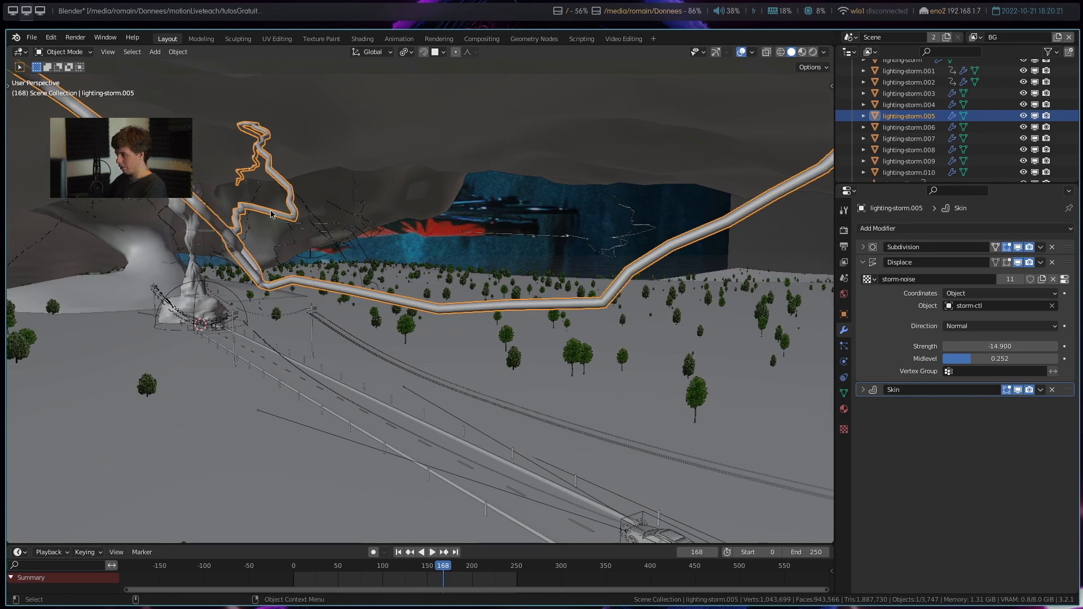
key(Tab)
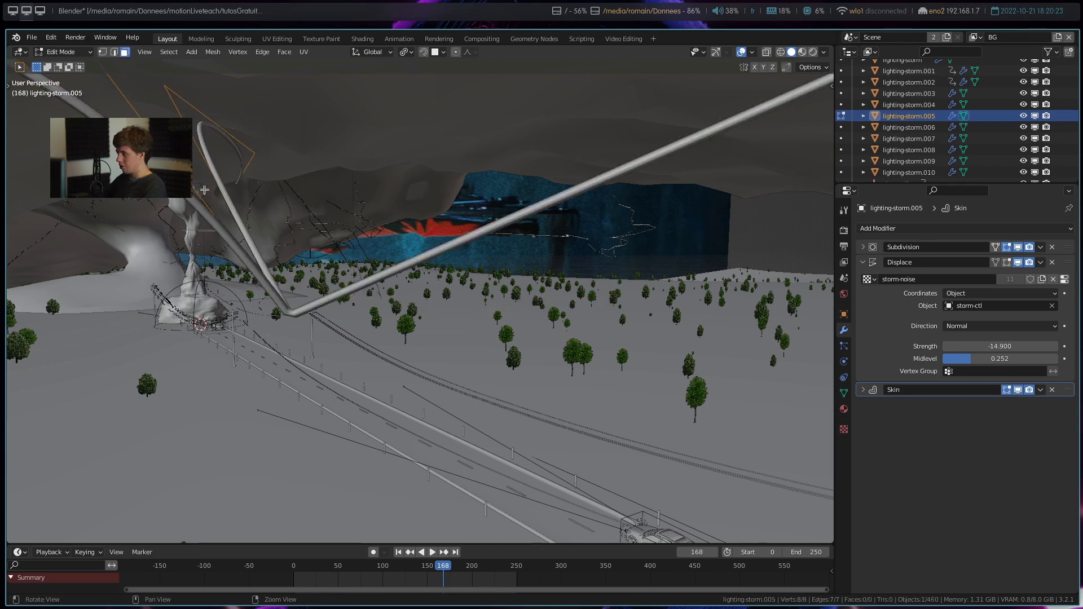
middle_drag(201, 189, 232, 204)
key(Tab)
middle_drag(217, 119, 336, 289)
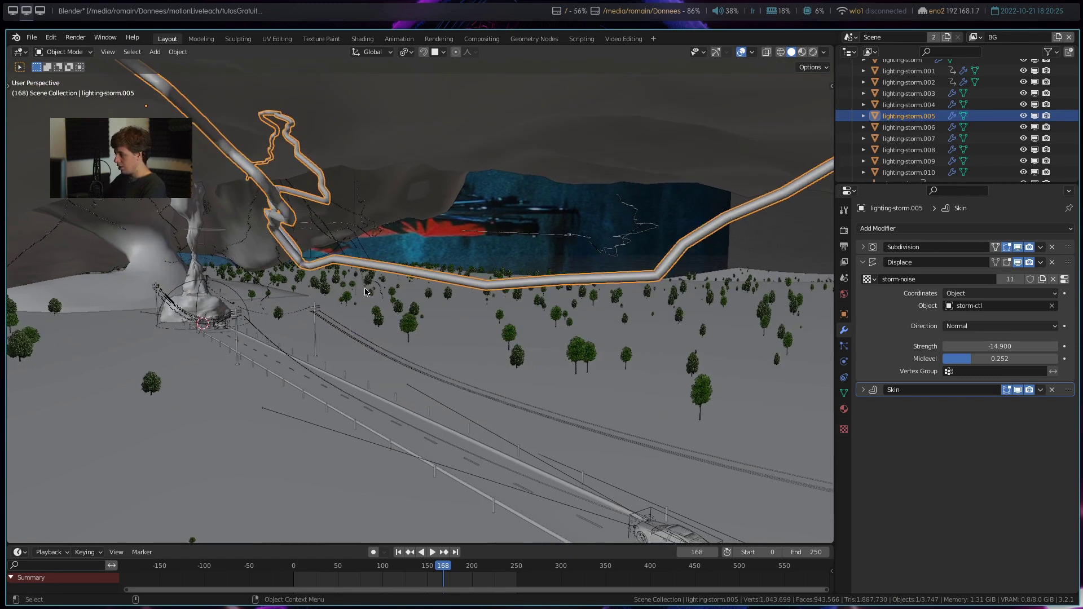
- Toggle the Skin modifier's viewport display off and back on
click(1019, 390)
click(1018, 390)
click(1018, 390)
click(1019, 390)
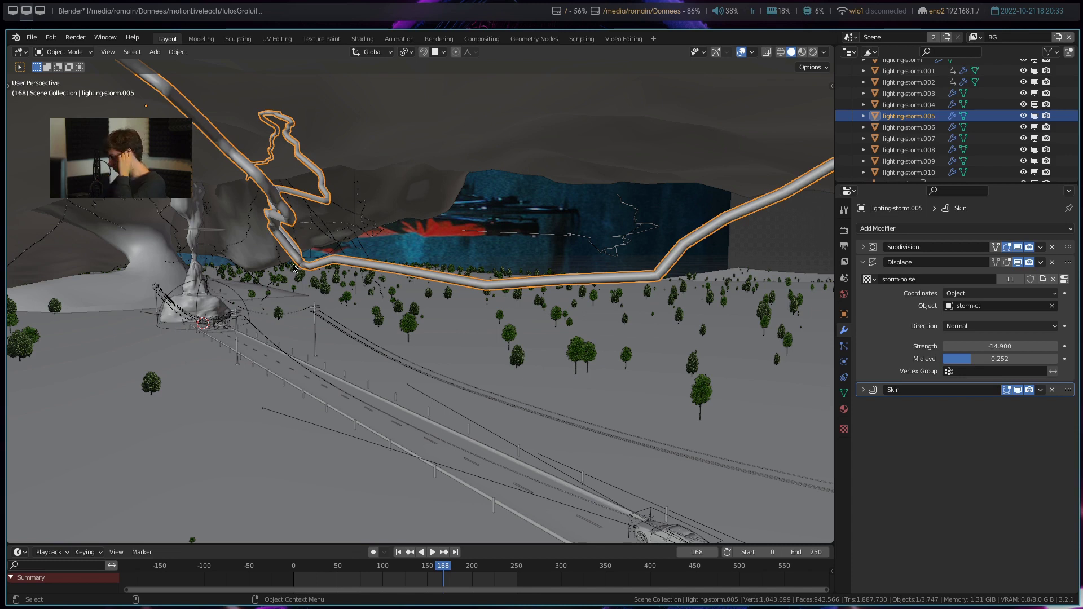
middle_drag(361, 255, 366, 264)
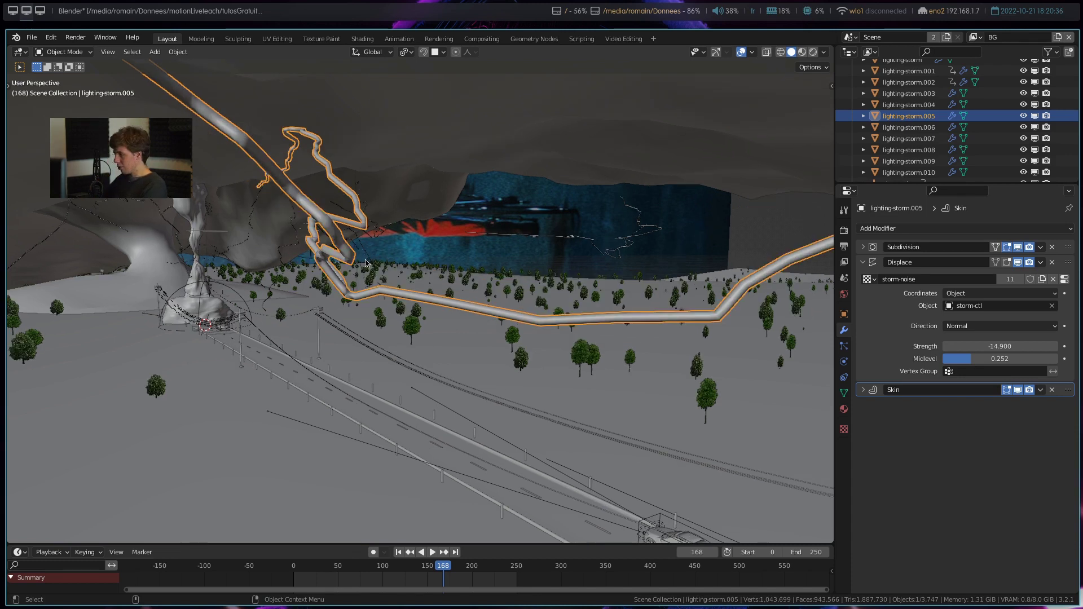
- Play the animation to watch the lightning, stopping at frame 124
key(space)
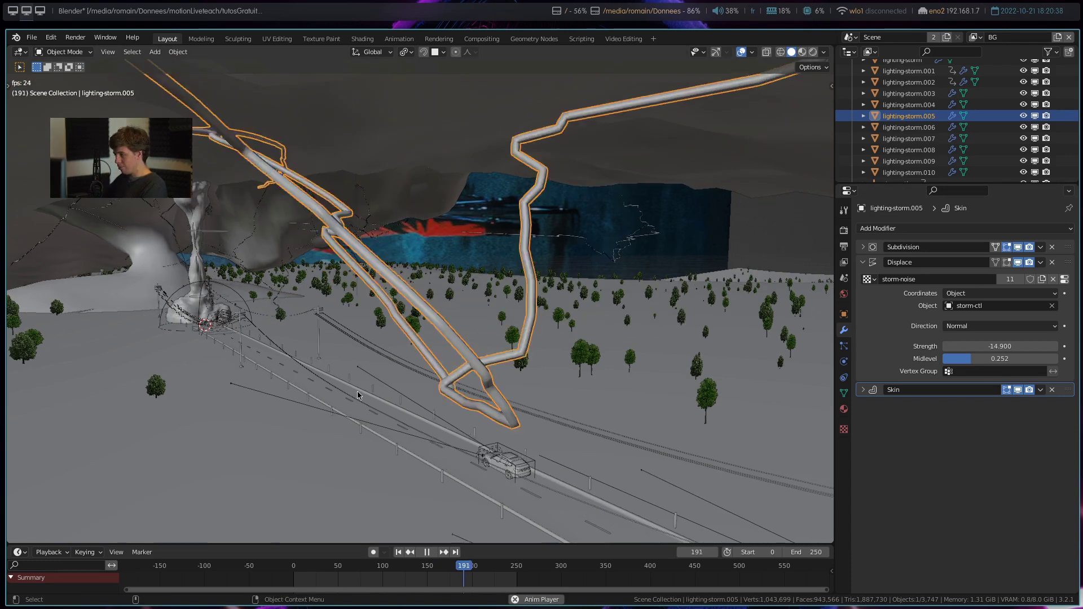
key(space)
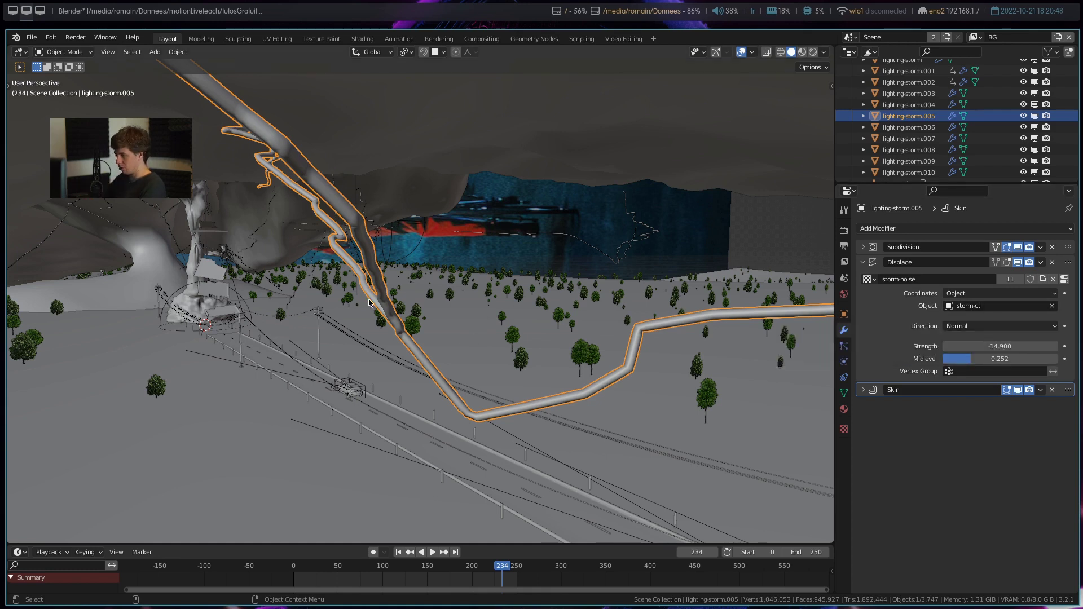
key(space)
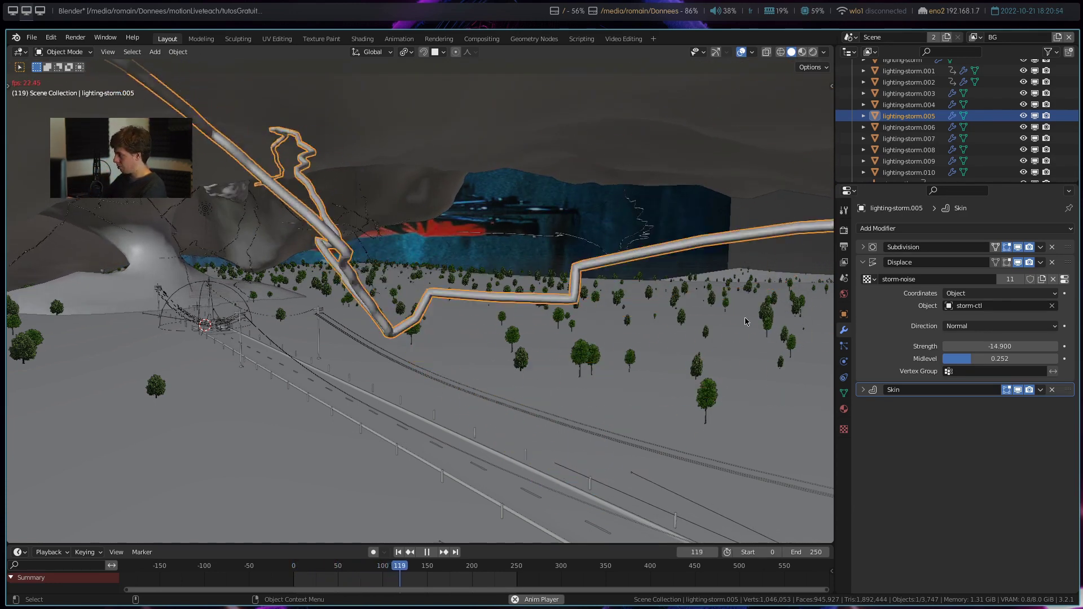
key(space)
- Check the Displace Coordinates options, then search 'storm-c' in the Outliner and select storm-ctl
click(965, 295)
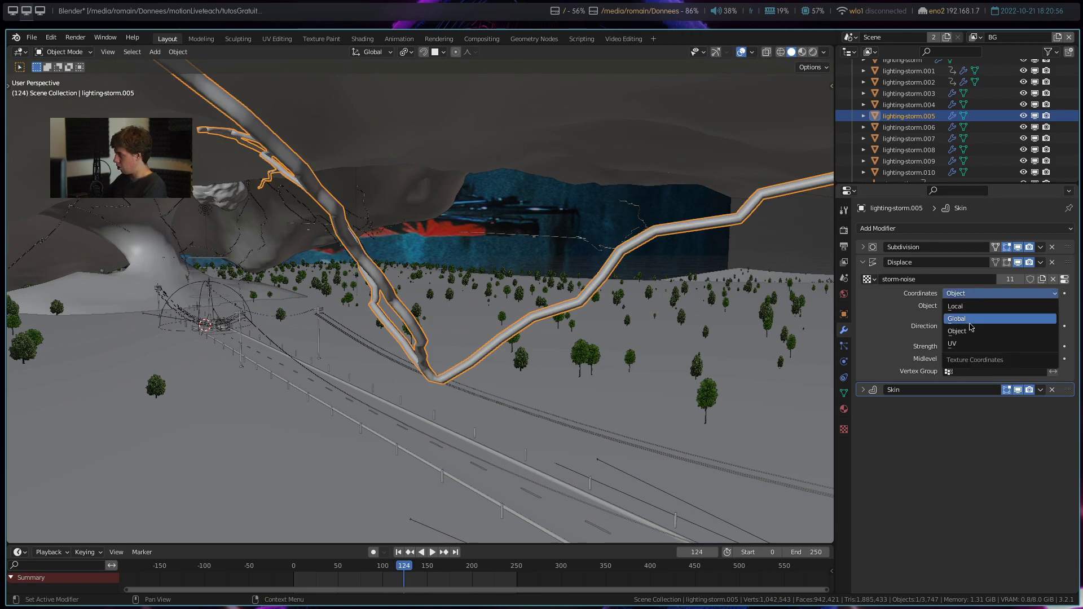
scroll(954, 119, up, 3)
scroll(954, 119, up, 3)
scroll(953, 102, up, 2)
text(storm-c)
key(Return)
click(918, 89)
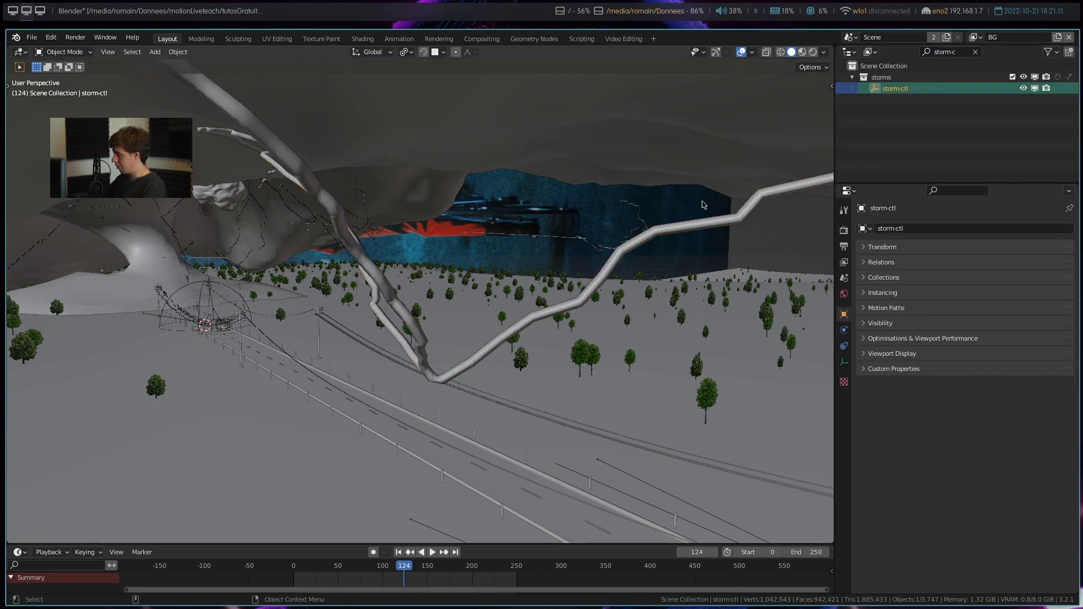
key(KP_Decimal)
mouse_move(528, 286)
middle_down()
mouse_move(473, 398)
mouse_move(354, 539)
middle_up()
click(328, 568)
key(space)
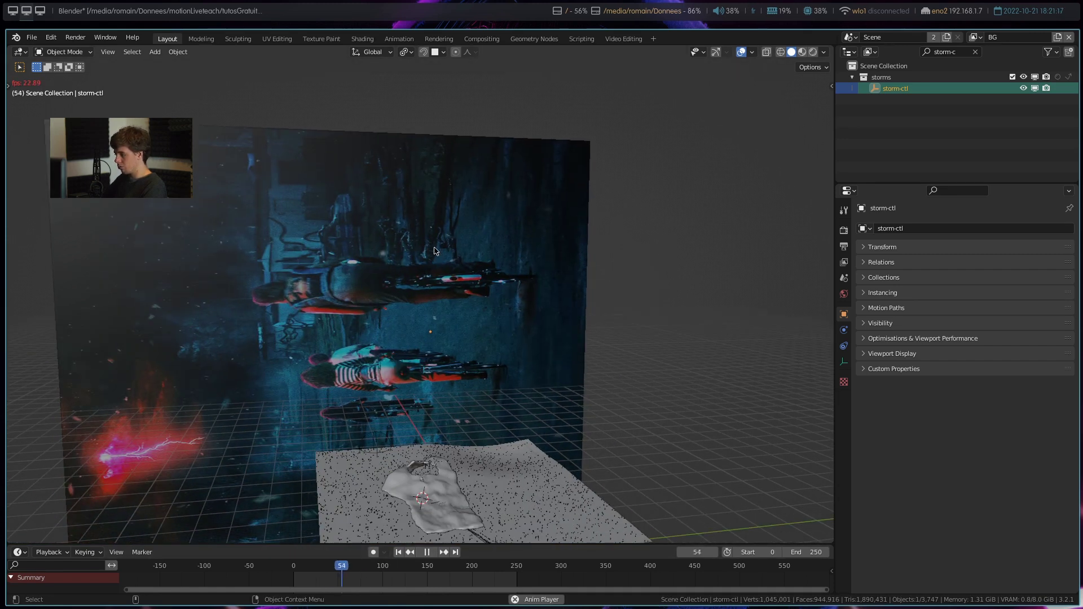
mouse_move(424, 429)
middle_down()
mouse_move(427, 138)
mouse_move(430, 213)
middle_up()
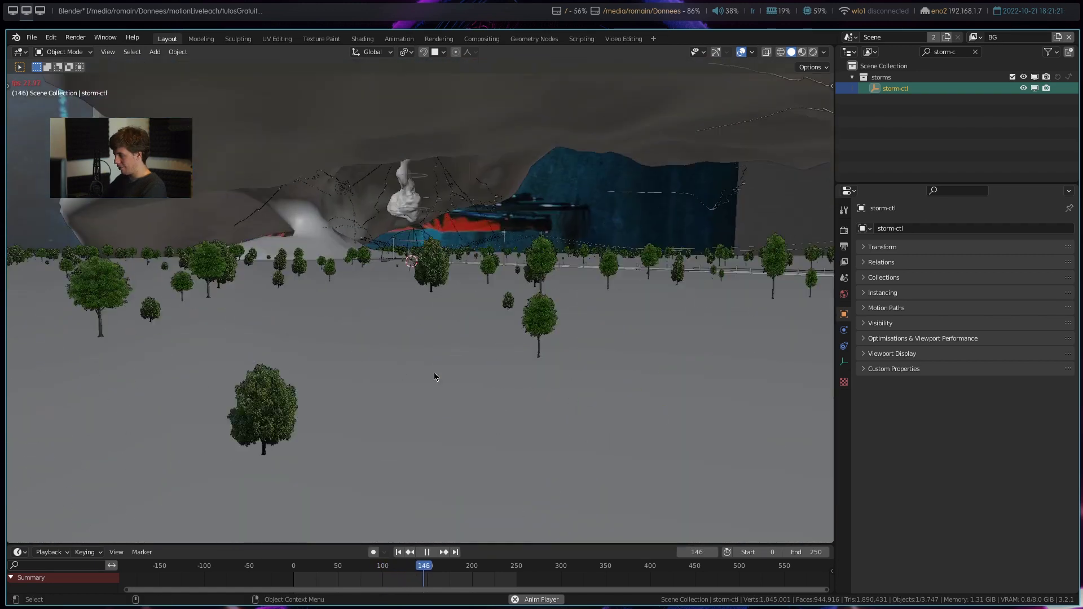
key(space)
click(439, 215)
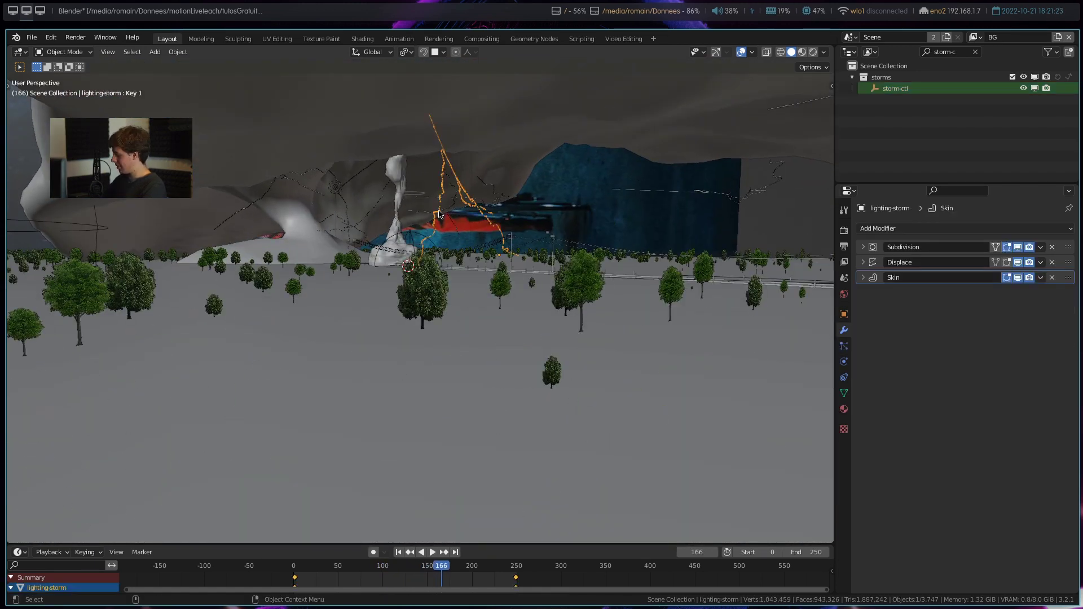
key(KP_Decimal)
key(z)
click(389, 189)
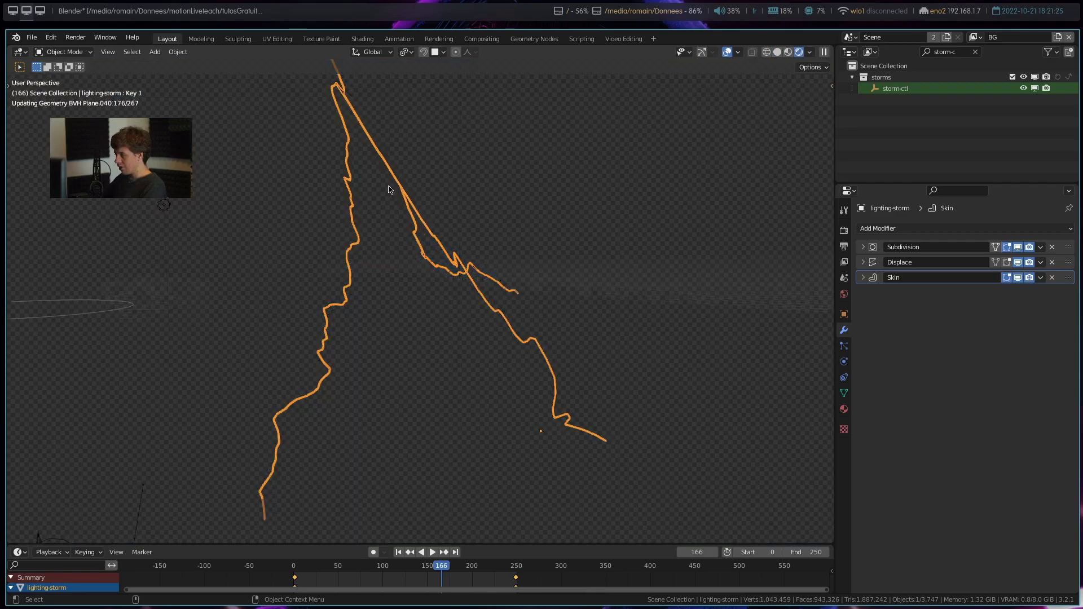
click(508, 205)
middle_drag(576, 213, 374, 235)
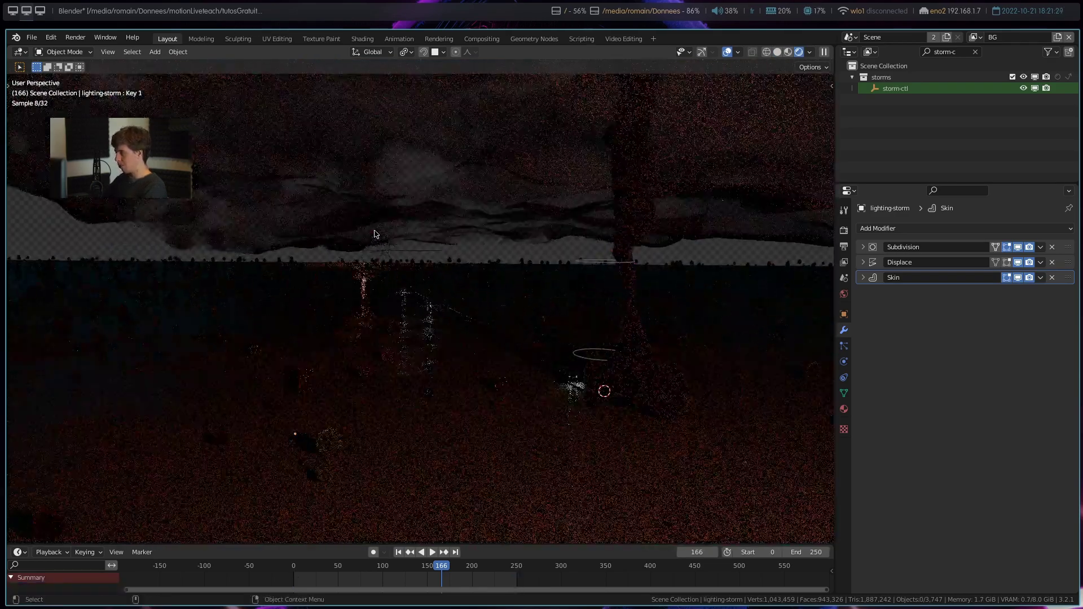
key(Right)
key(Right)
key(Right)
key(KP_0)
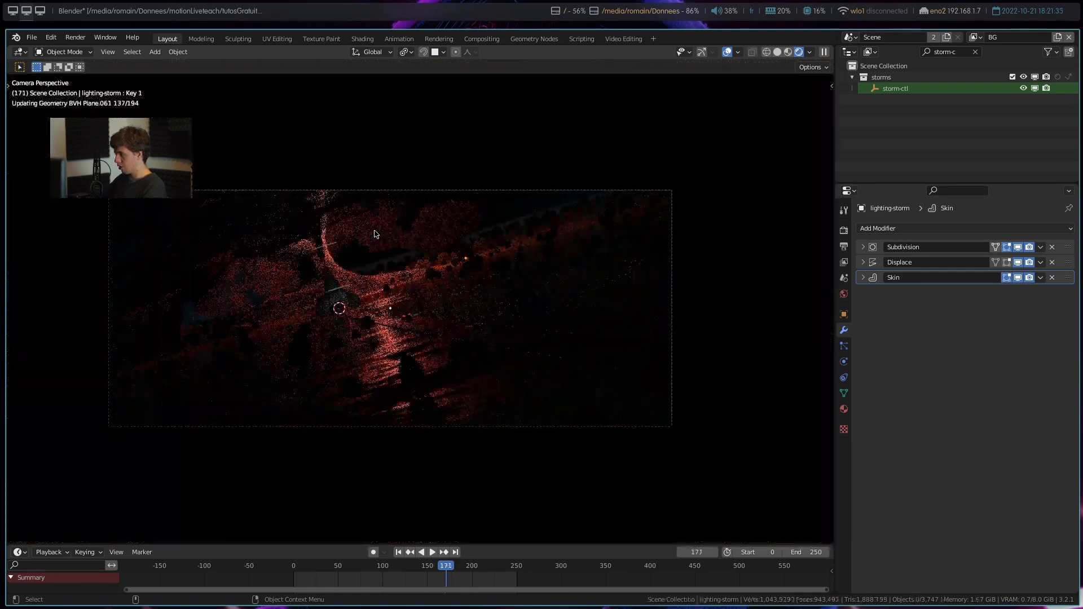
key(Right)
key(Right)
key(Right)
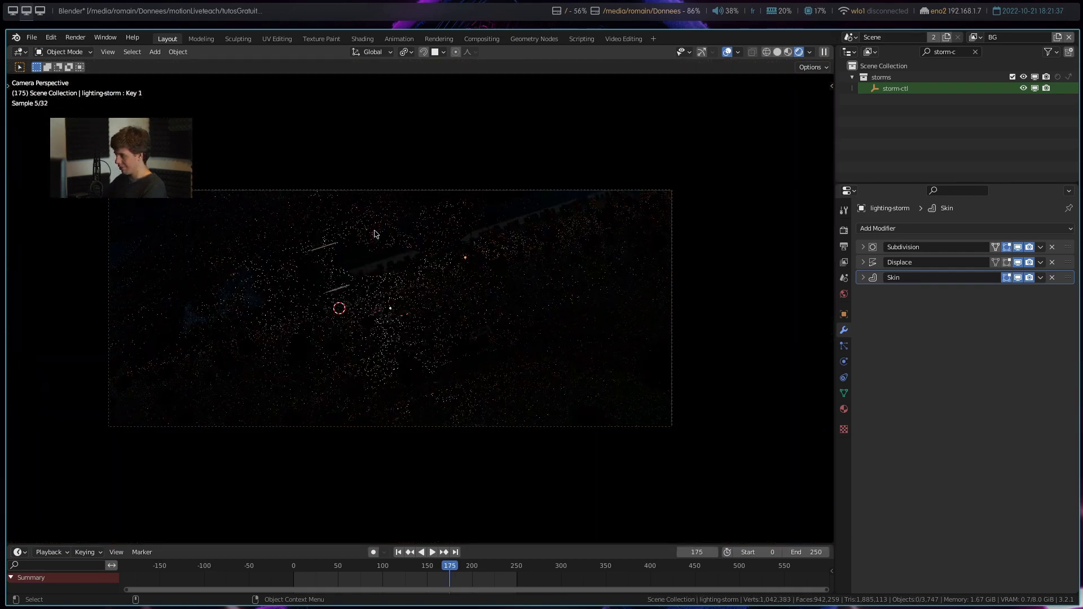
key(Down)
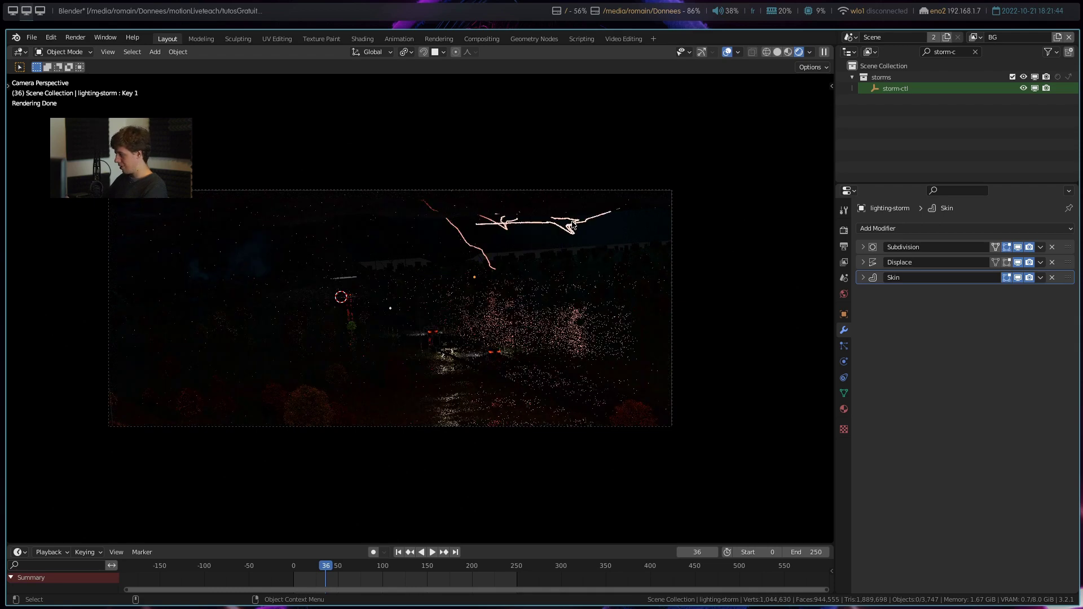
key(KP_0)
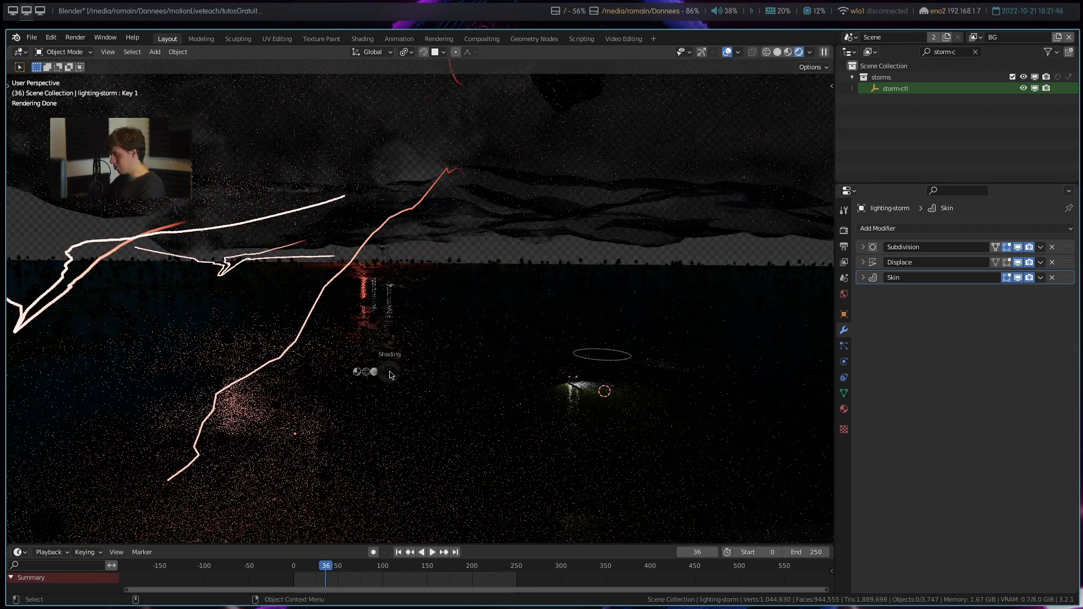
key(z)
mouse_move(480, 361)
middle_down()
mouse_move(492, 382)
mouse_move(631, 388)
mouse_move(496, 379)
mouse_move(463, 573)
middle_up()
click(495, 378)
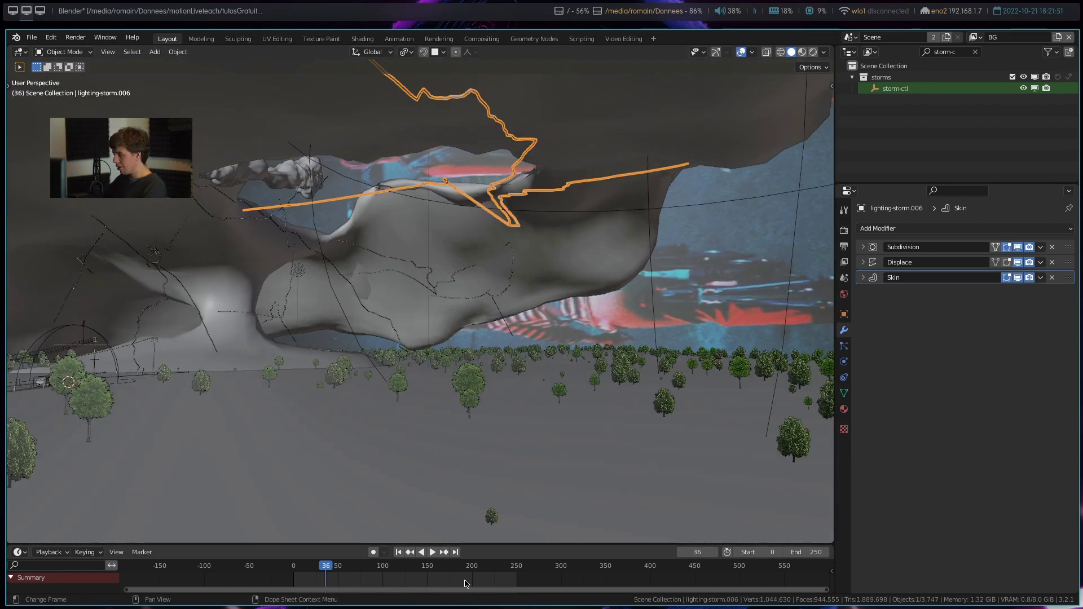
- Make the enlarged lower area a Shader Editor and show the camera view in Rendered mode
drag(499, 544, 498, 298)
click(29, 311)
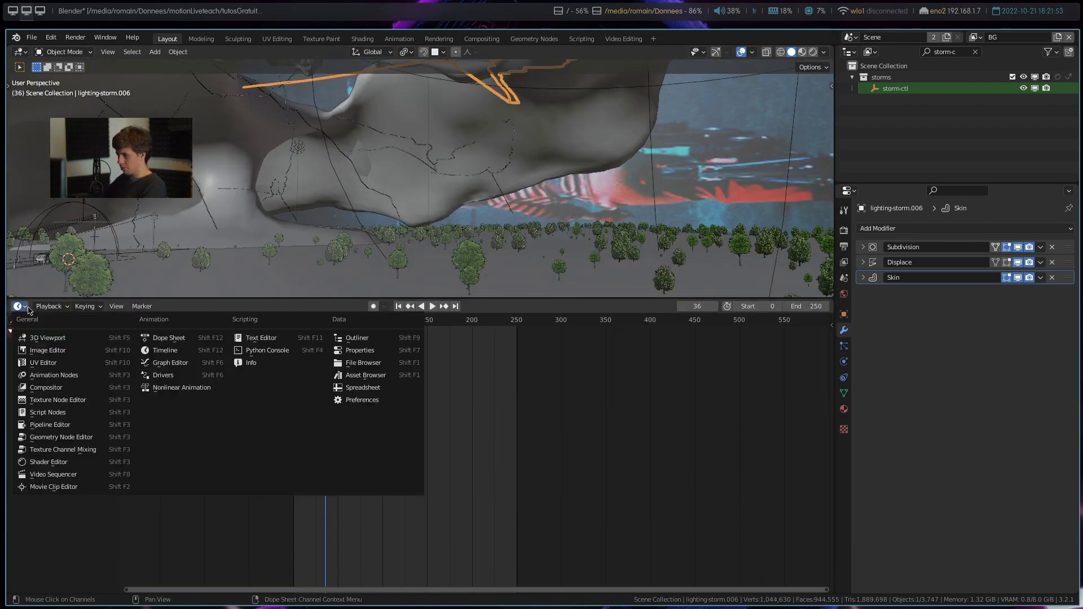
click(70, 467)
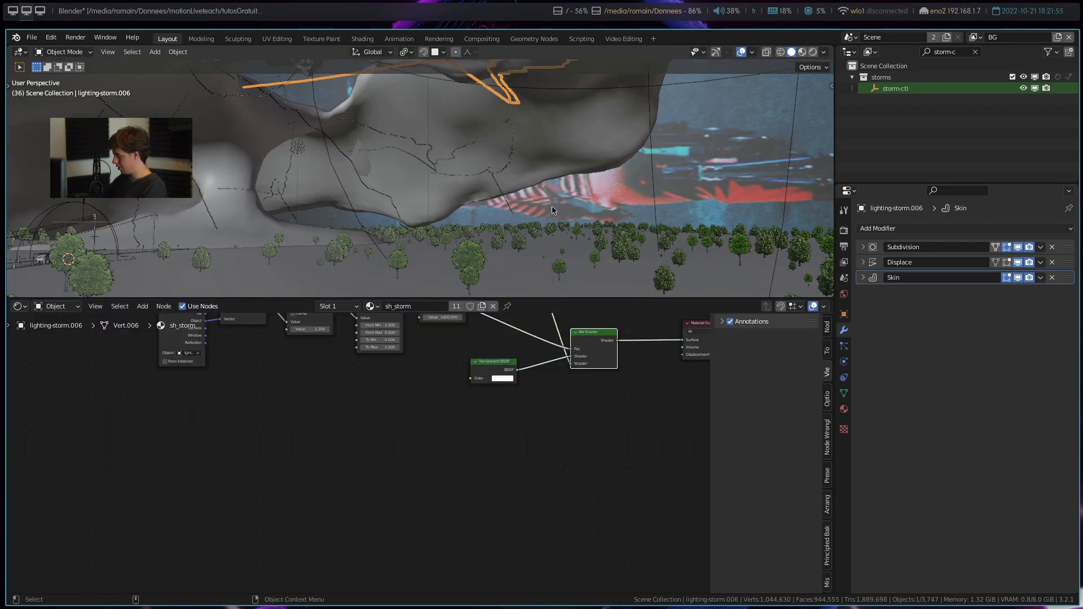
key(KP_0)
key(z)
click(543, 147)
key(Home)
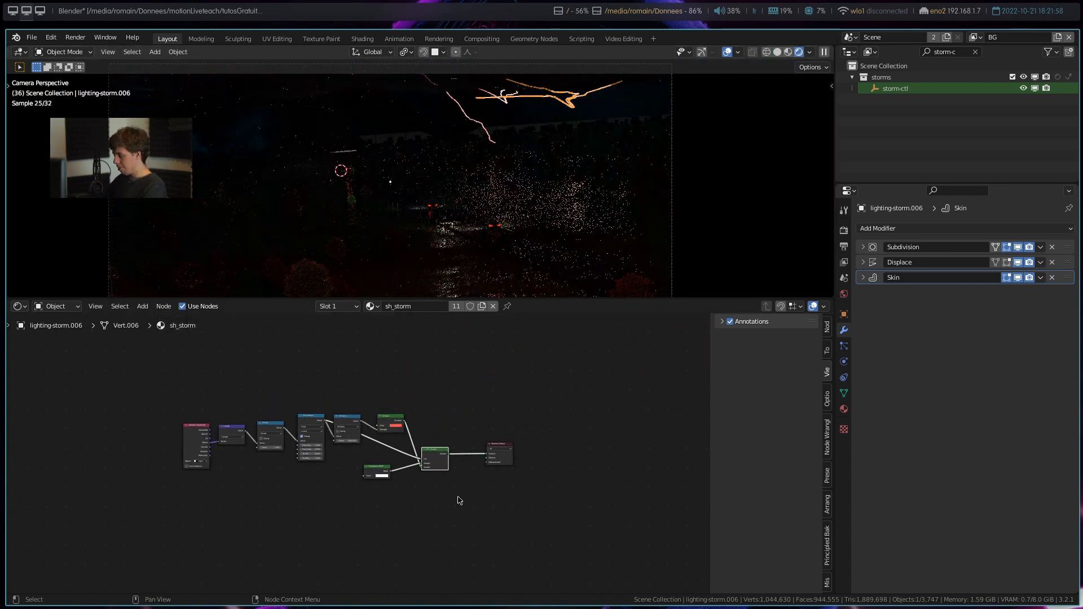
- Disconnect Multiply from Emission Strength, delete the Multiply node, and preview the Emission output
scroll(458, 486, up, 4)
scroll(455, 430, up, 1)
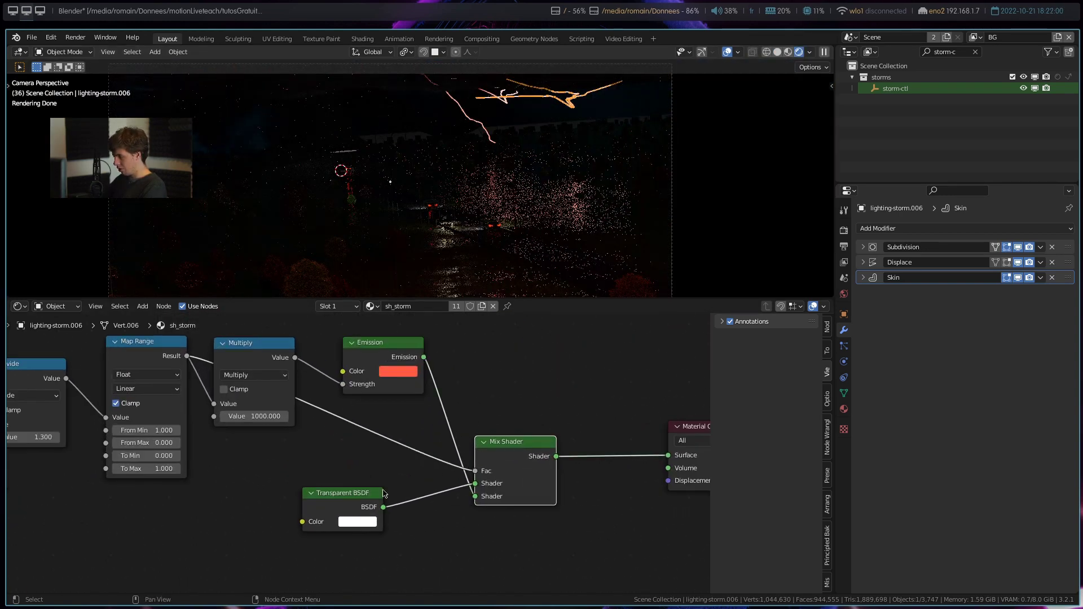
middle_drag(395, 428, 404, 434)
ctrl+shift+click(395, 350)
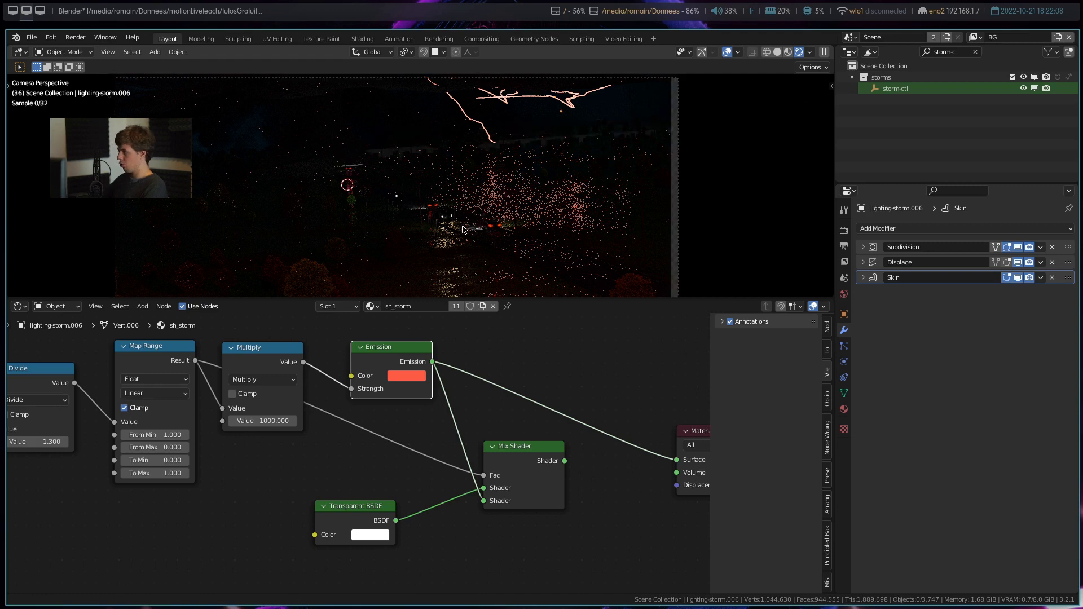
shift+middle_drag(438, 241, 448, 261)
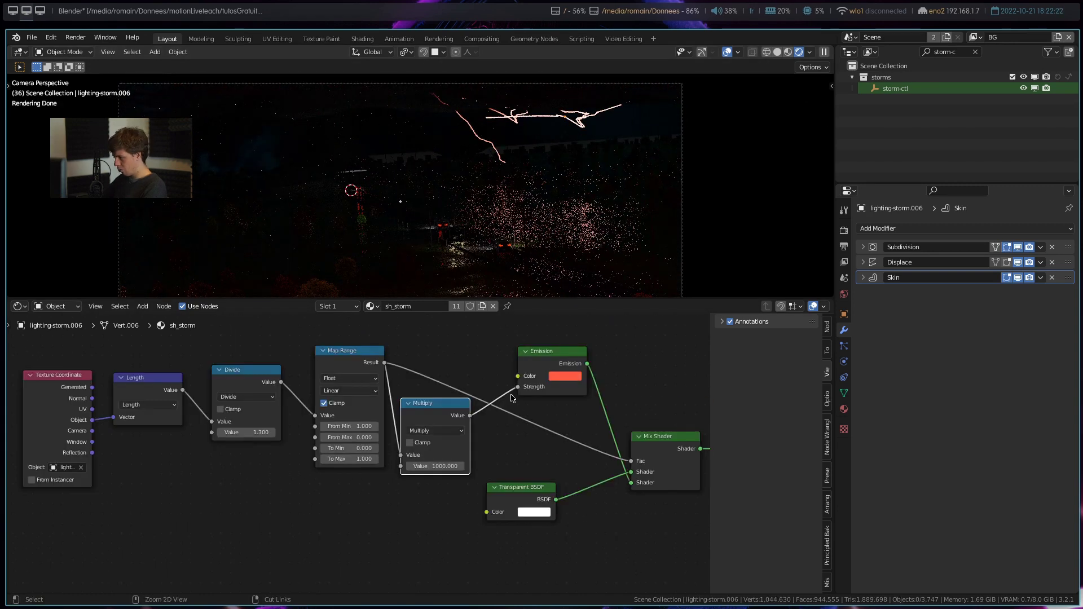
ctrl+right_drag(512, 398, 499, 381)
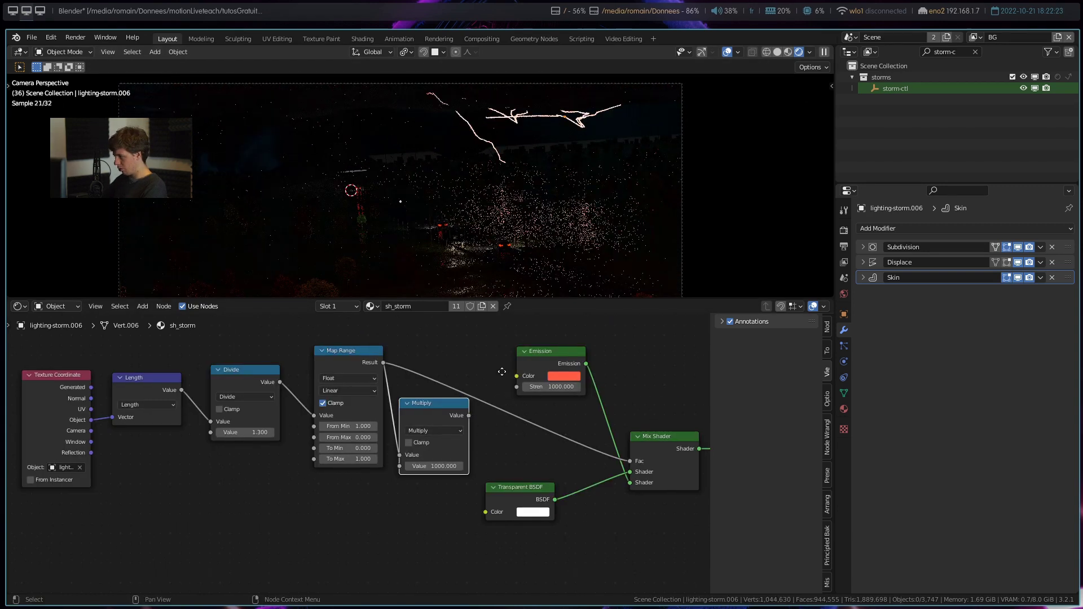
ctrl+scroll(500, 377, down, 5)
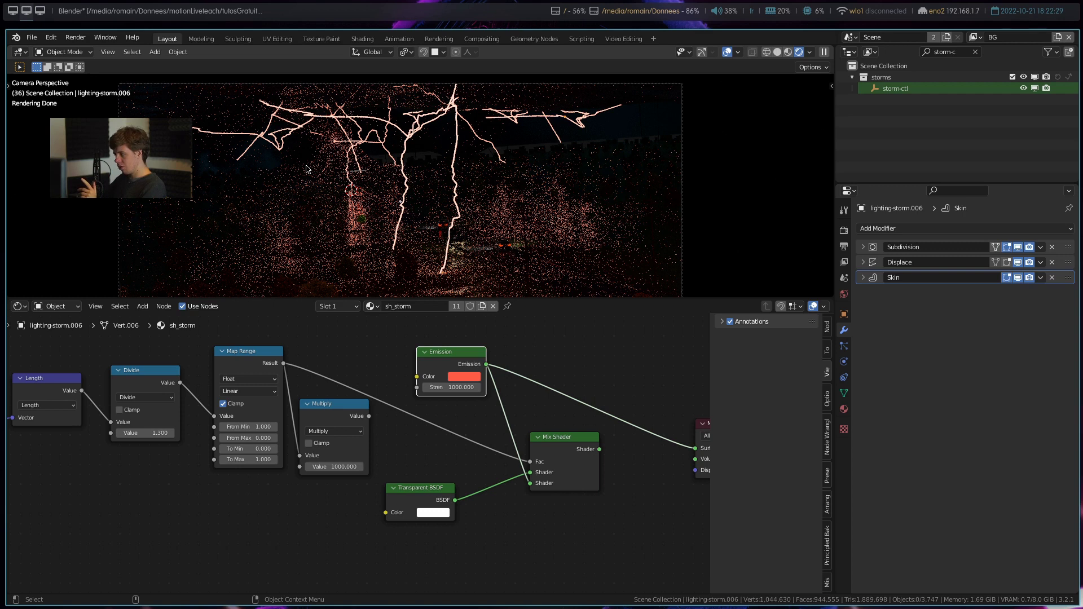
click(335, 422)
key(x)
ctrl+shift+click(570, 443)
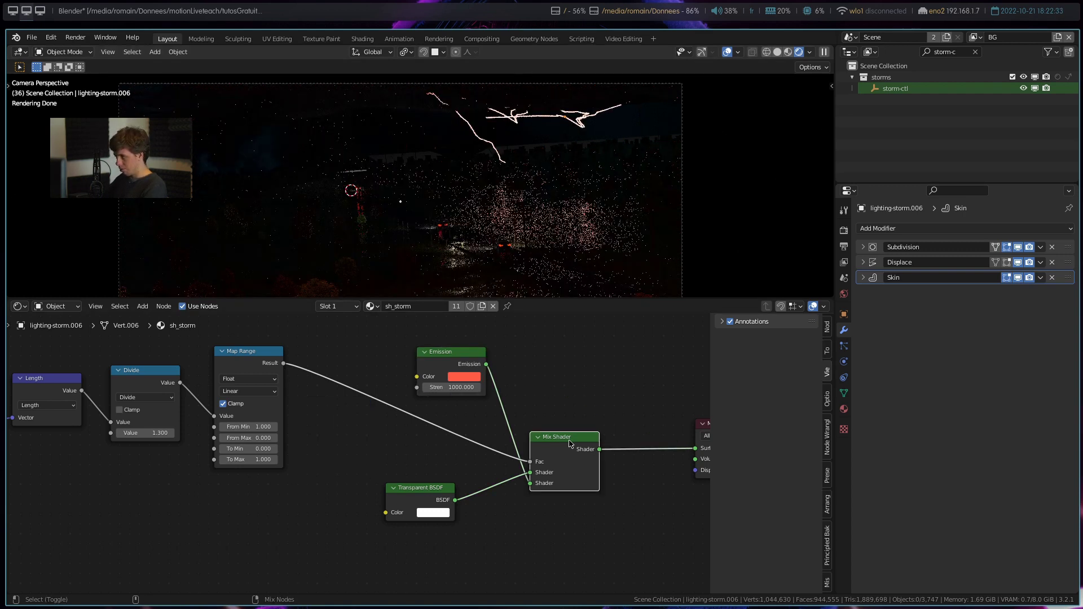
ctrl+shift+click(433, 350)
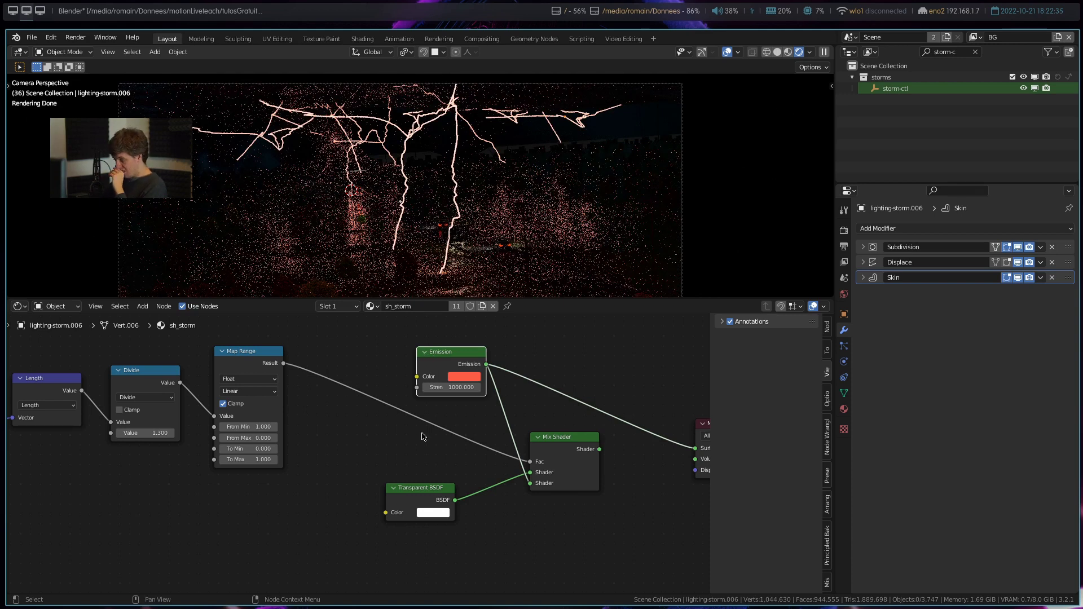
- Rearrange the Transparent BSDF, Texture Coordinate and Length nodes to tidy the shader
drag(424, 496, 440, 496)
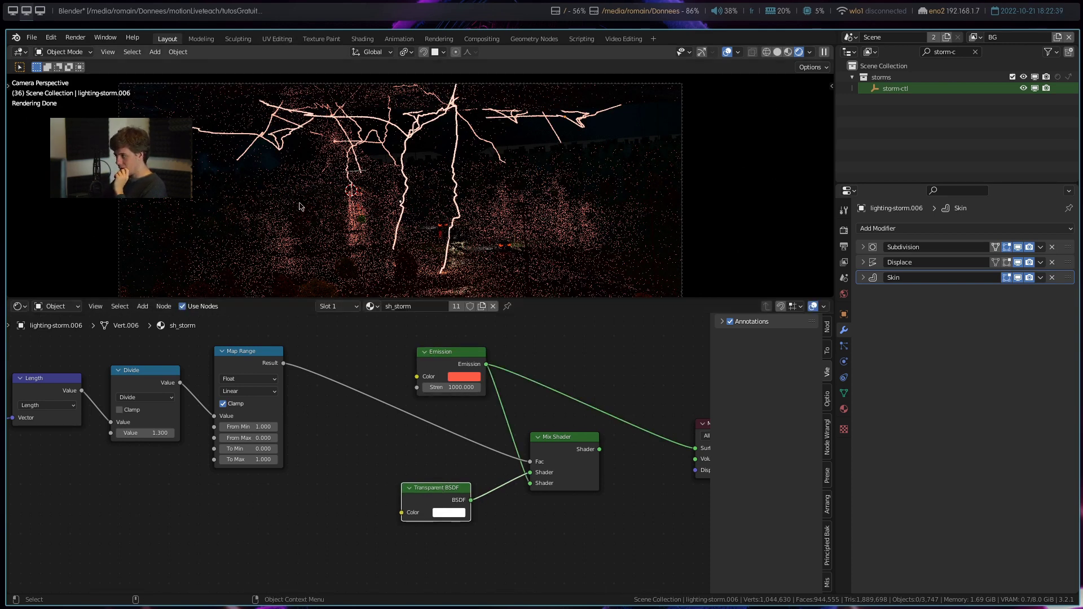
middle_drag(218, 530, 388, 501)
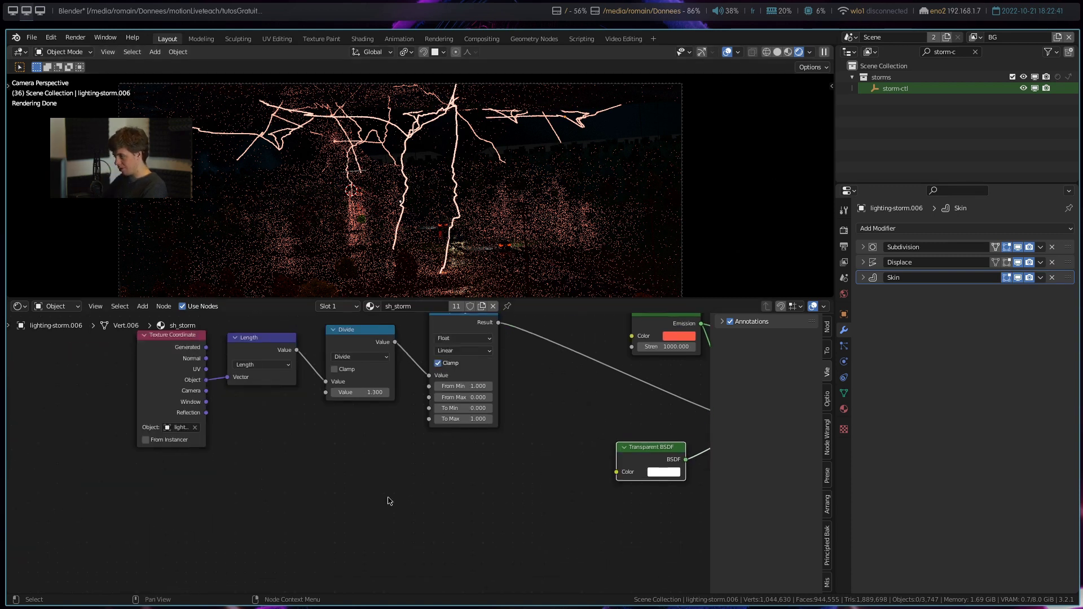
scroll(373, 492, up, 2)
scroll(388, 508, up, 2)
scroll(387, 508, up, 1)
mouse_move(273, 455)
mouse_down()
mouse_move(175, 527)
mouse_move(258, 509)
mouse_up()
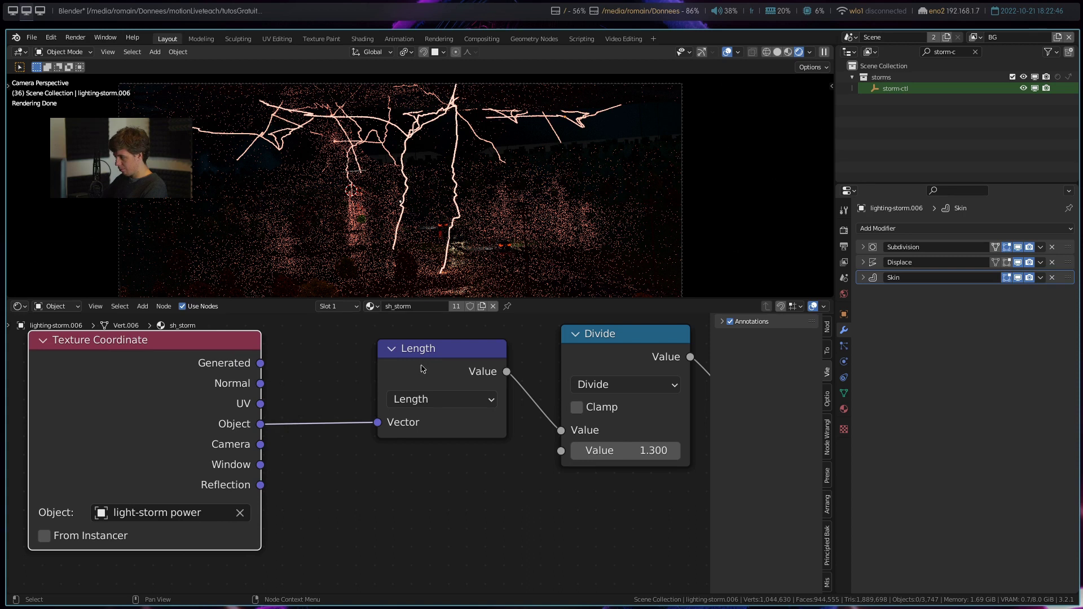
drag(424, 370, 357, 373)
middle_drag(346, 464, 388, 470)
click(441, 578)
middle_drag(370, 486, 391, 479)
drag(208, 457, 180, 454)
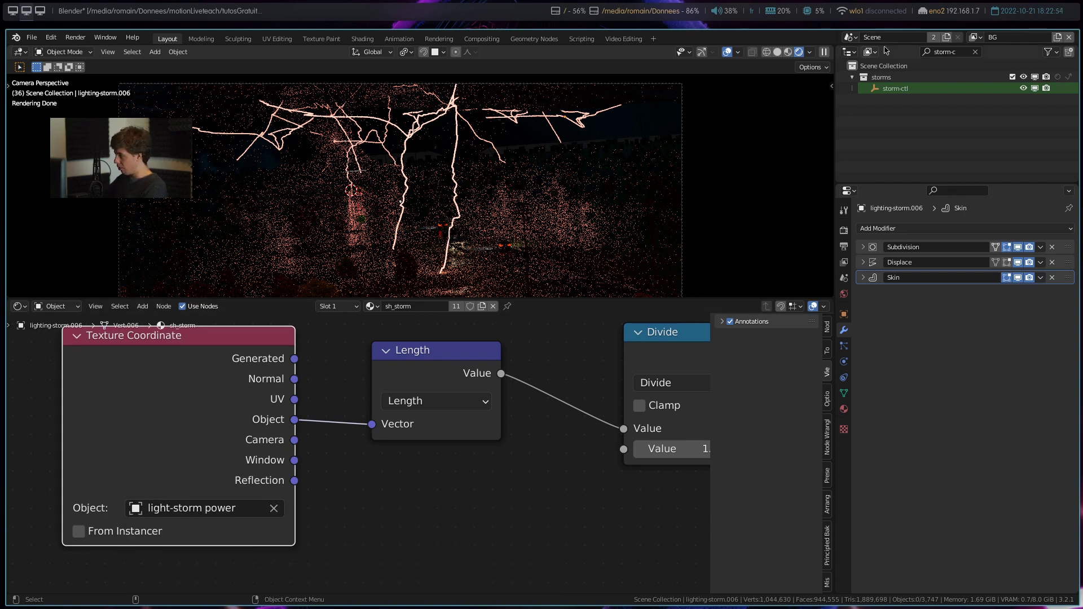
- Filter the Outliner by 'light-storm', pin the lightning shader, and make light-storm power active
text(light-storm)
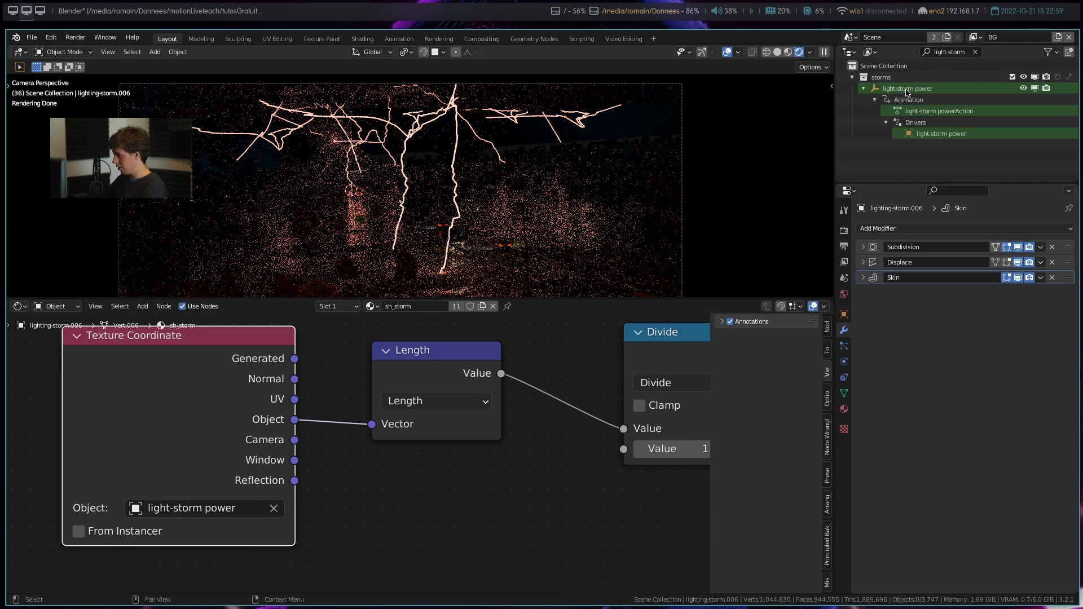
click(907, 88)
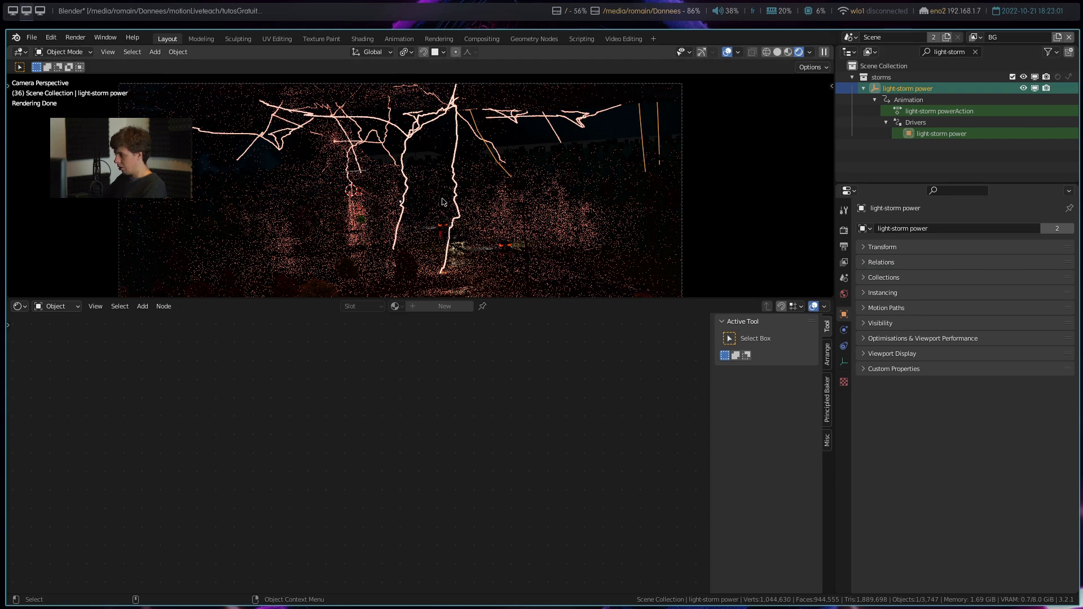
click(454, 183)
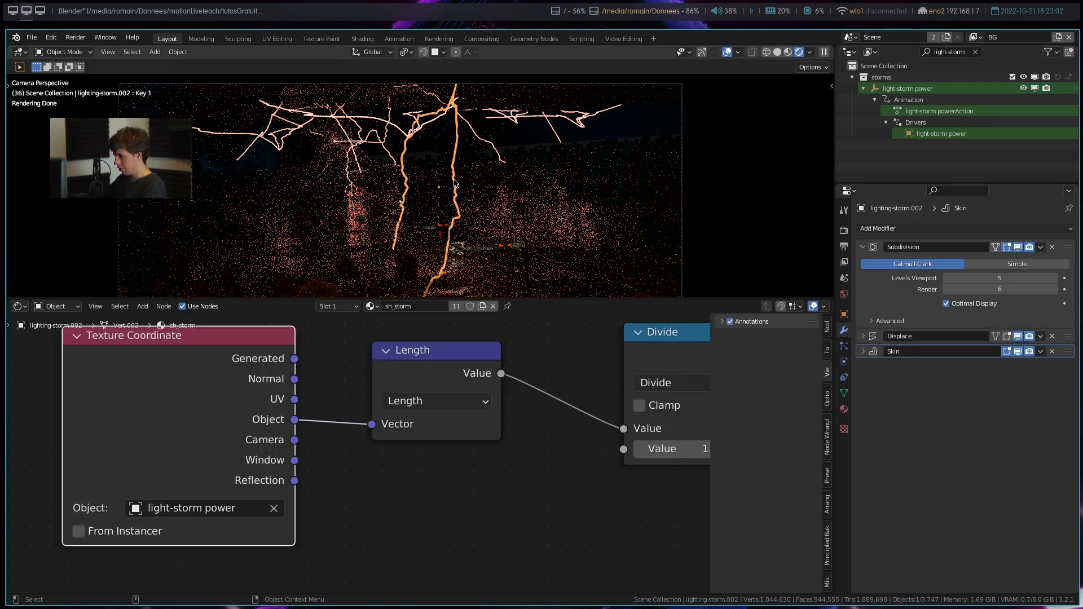
click(508, 306)
click(662, 147)
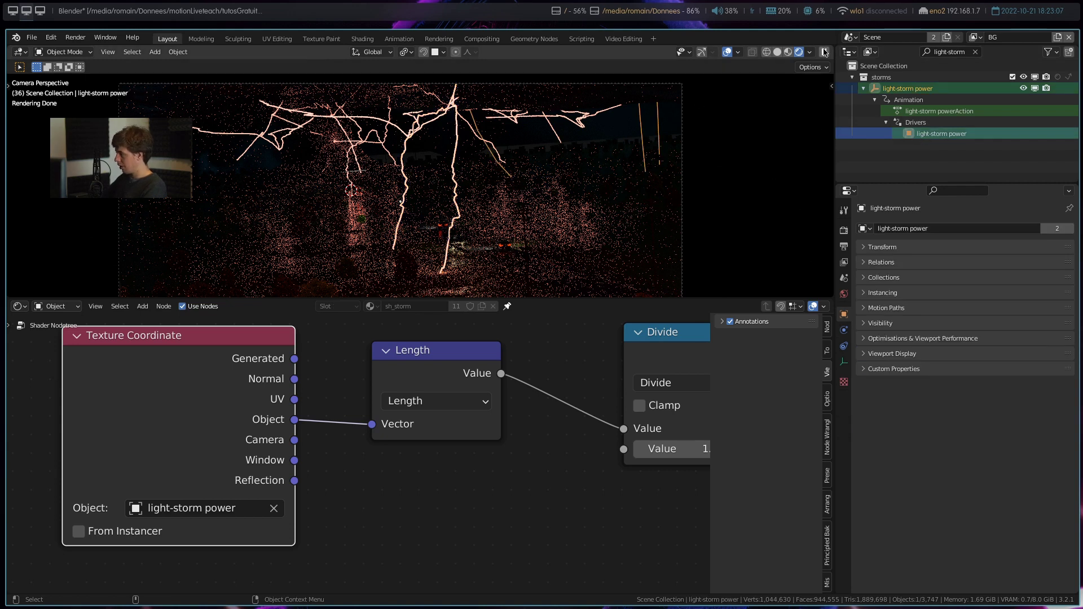
- Split the viewport side by side and shift the Texture Coordinate and Length nodes down-left
drag(832, 49, 497, 113)
middle_drag(621, 169, 653, 155)
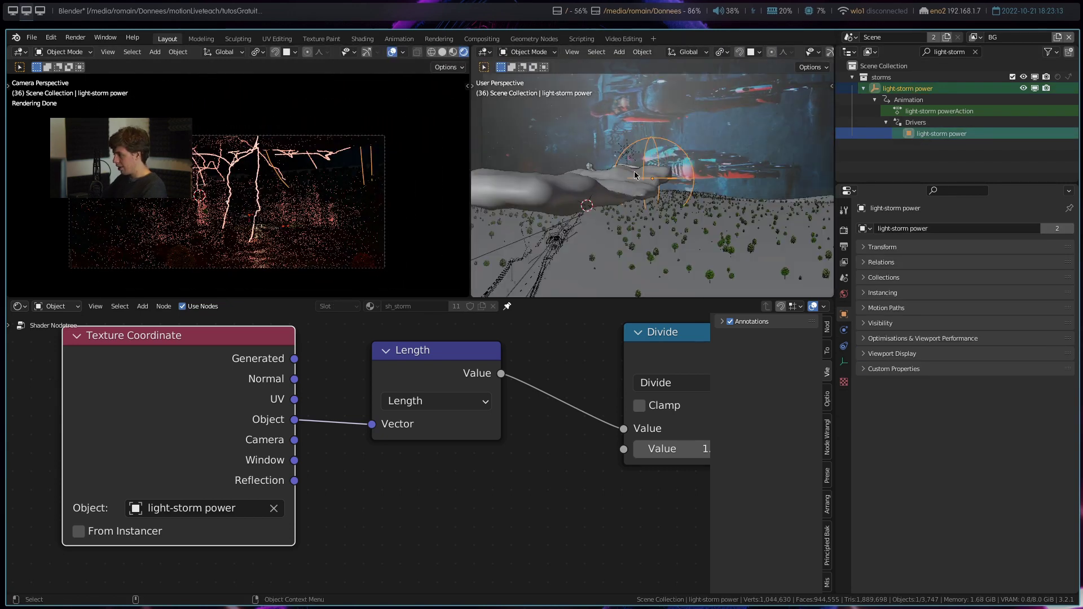
middle_drag(405, 524, 453, 513)
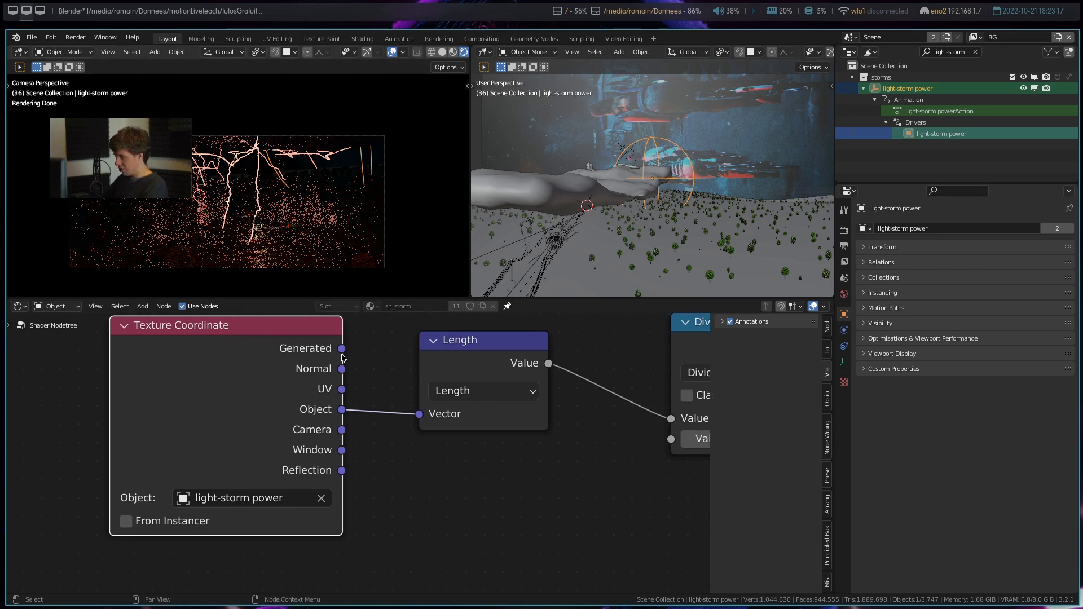
drag(341, 355, 293, 377)
drag(466, 344, 383, 367)
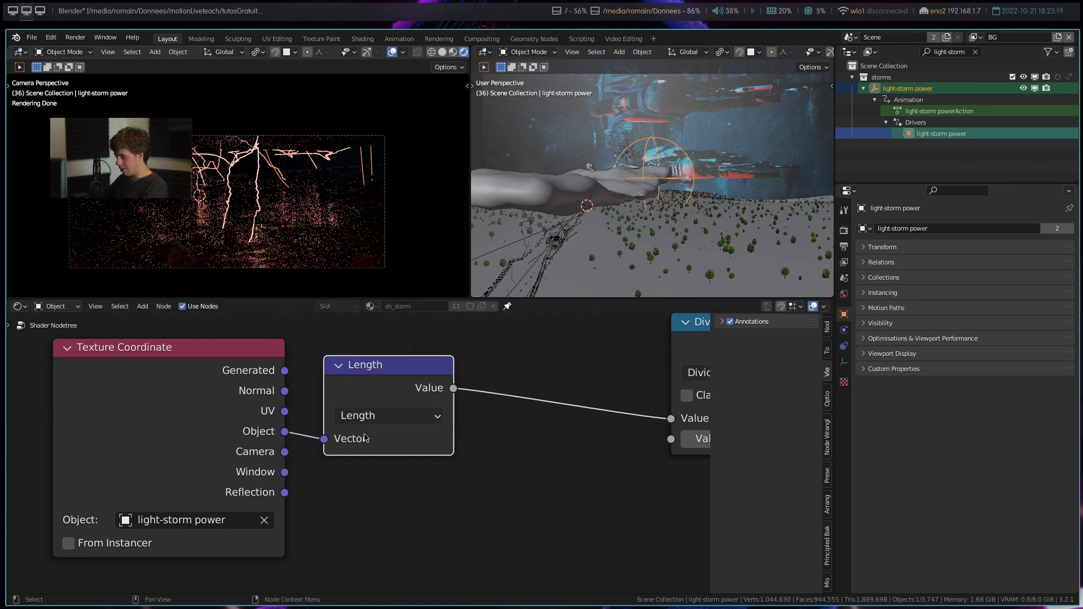
key(f)
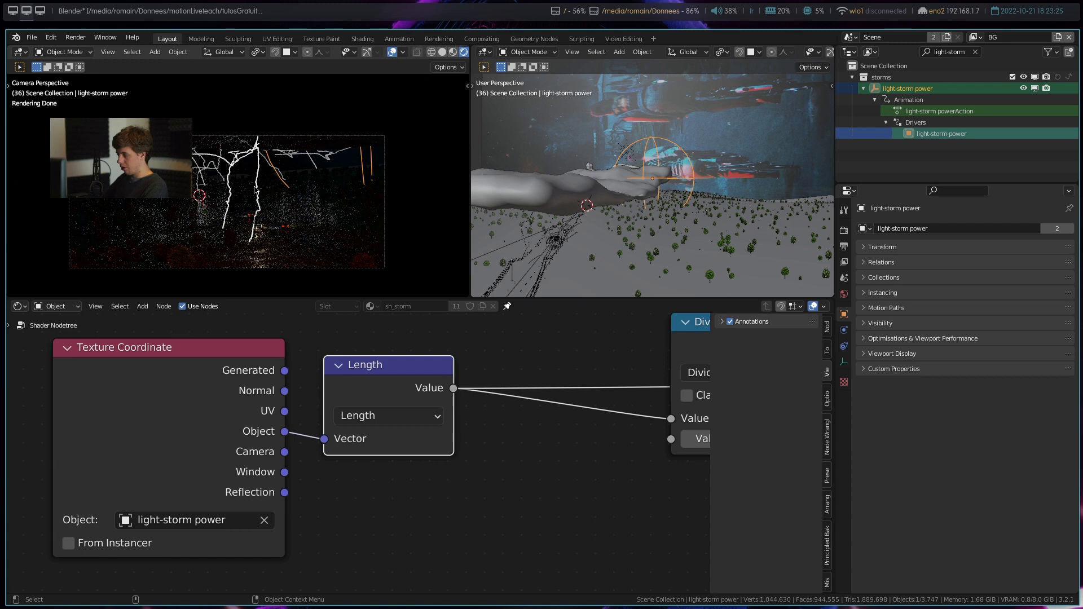
- Move light-storm power on the horizontal plane in Top view, then nudge the Length node
key(g)
key(shift+z)
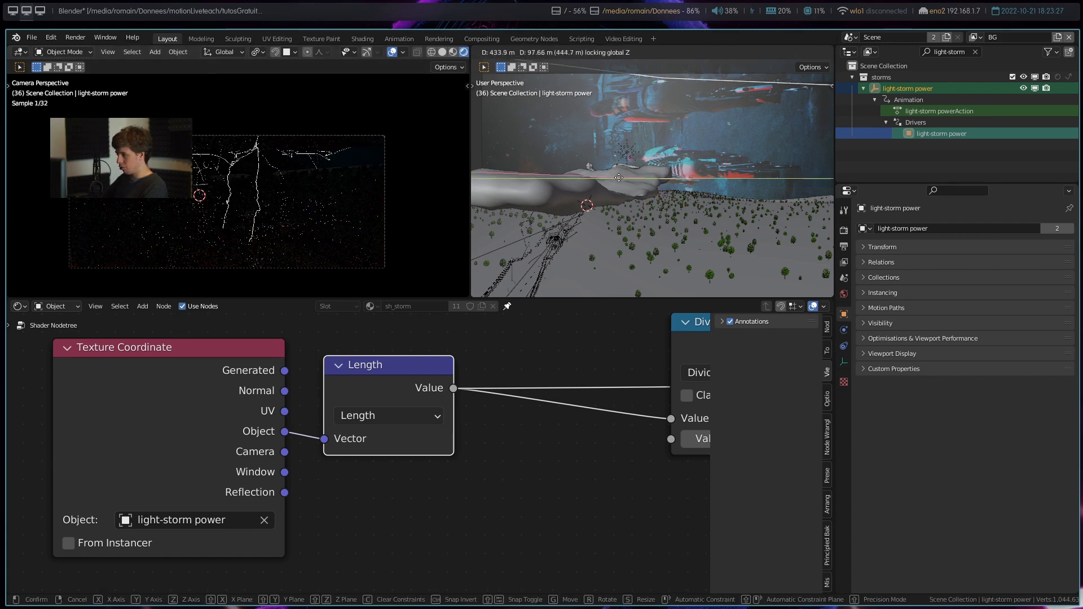
key(KP_7)
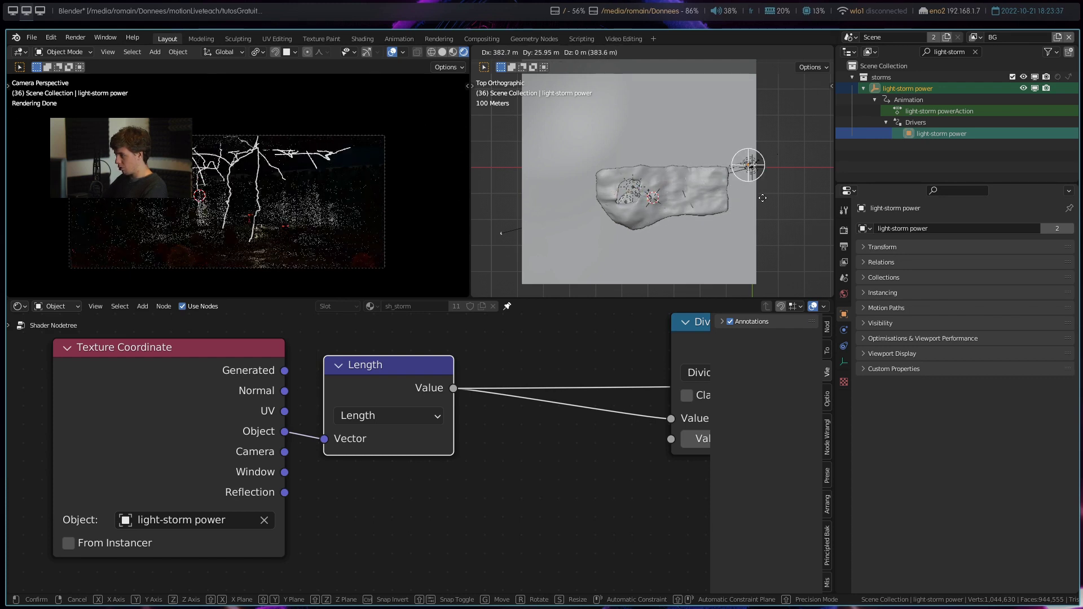
click(734, 207)
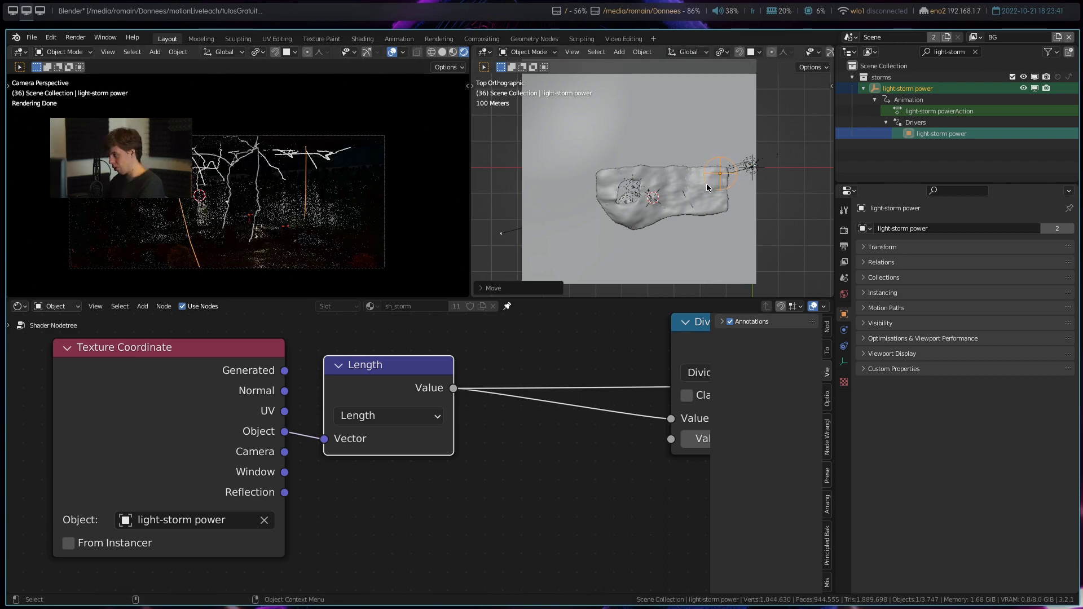
key(g)
right_click(590, 222)
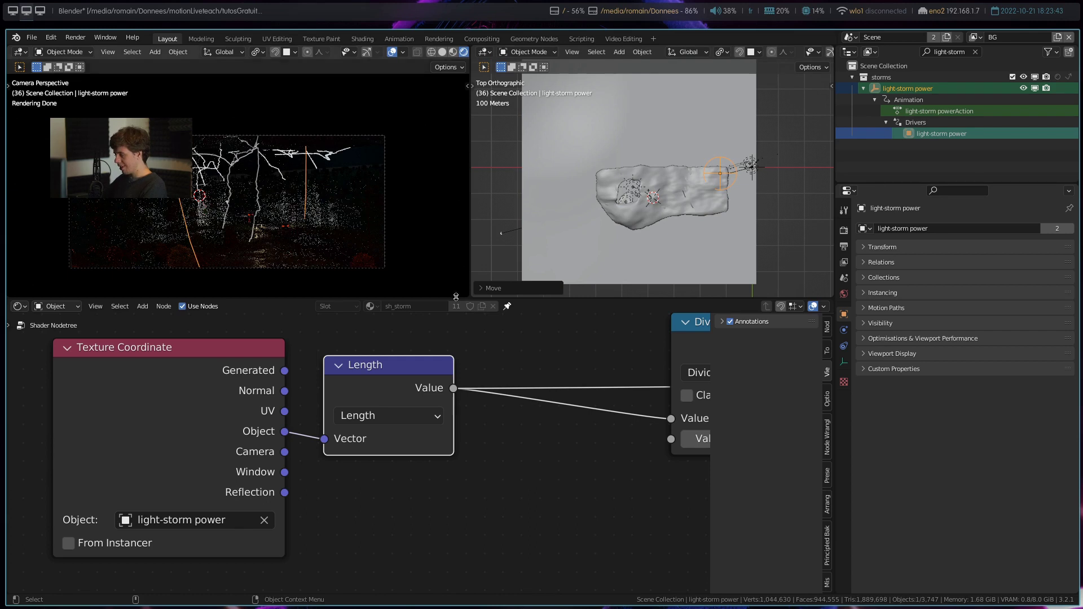
drag(356, 382, 354, 375)
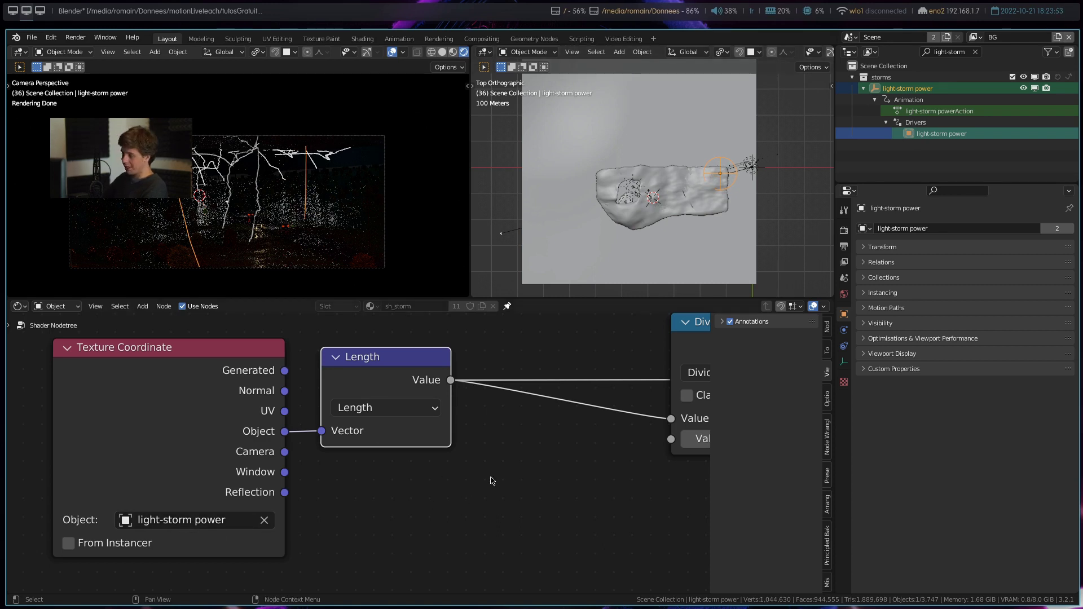
- Place the Divide node between Length and Map Range and recenter the node view
scroll(473, 502, down, 2)
mouse_move(525, 364)
mouse_down()
mouse_move(416, 404)
mouse_move(400, 386)
mouse_up()
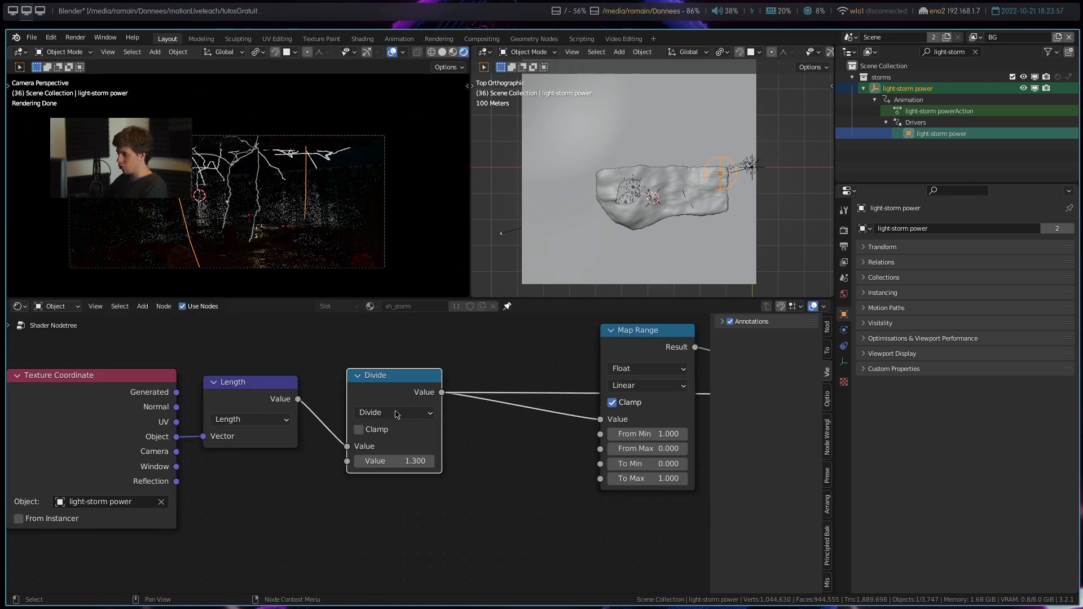
middle_drag(400, 386, 282, 389)
drag(540, 332, 465, 354)
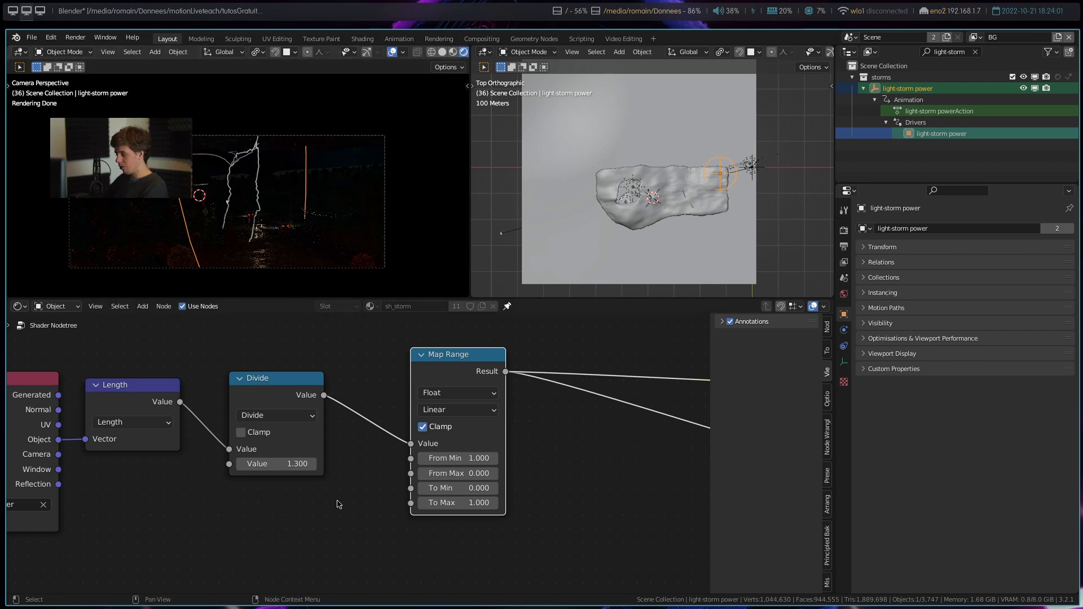
scroll(380, 450, up, 2)
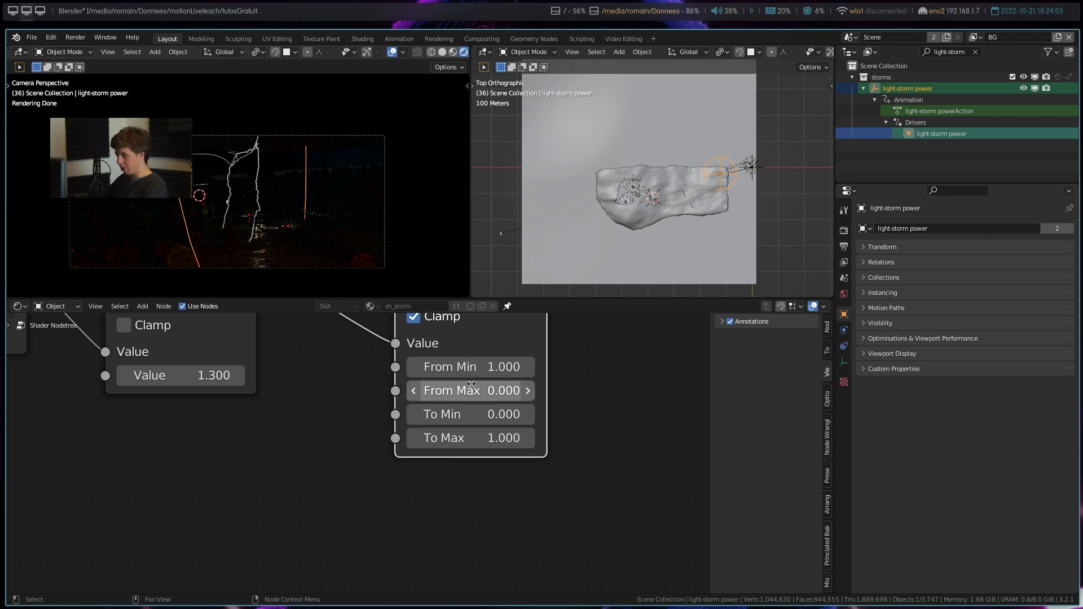
middle_drag(491, 390, 485, 467)
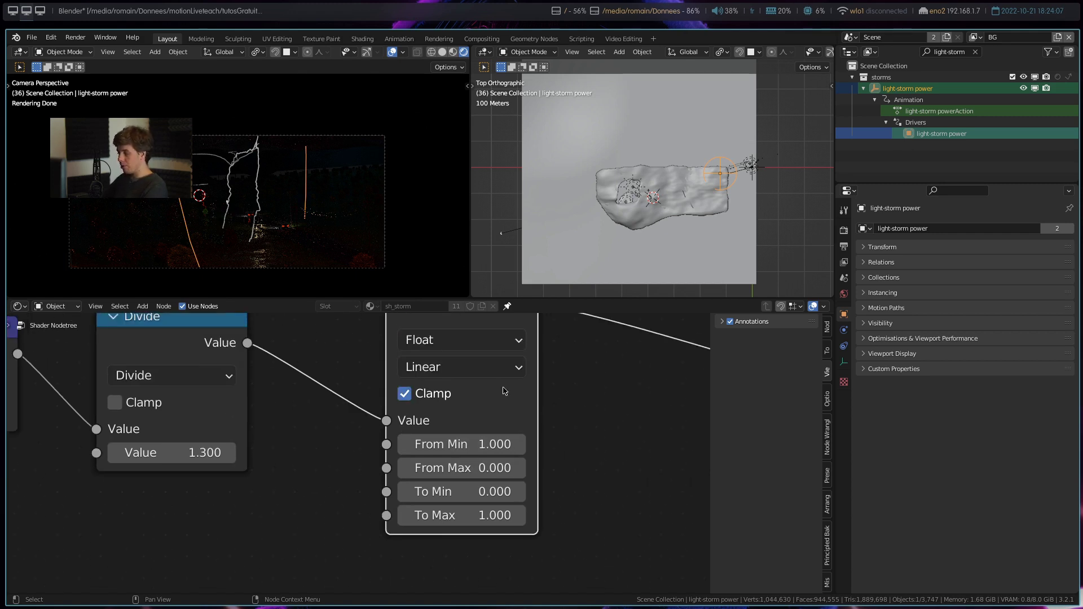
scroll(430, 334, down, 1)
scroll(430, 334, down, 1)
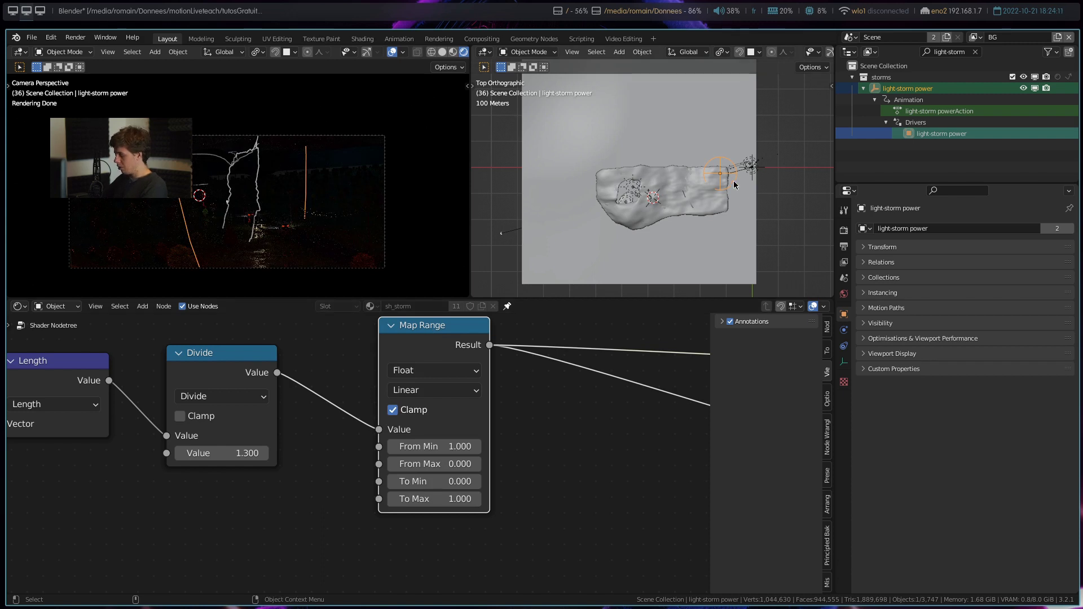
- Move the storm light to a new position after cancelling a first attempt
key(g)
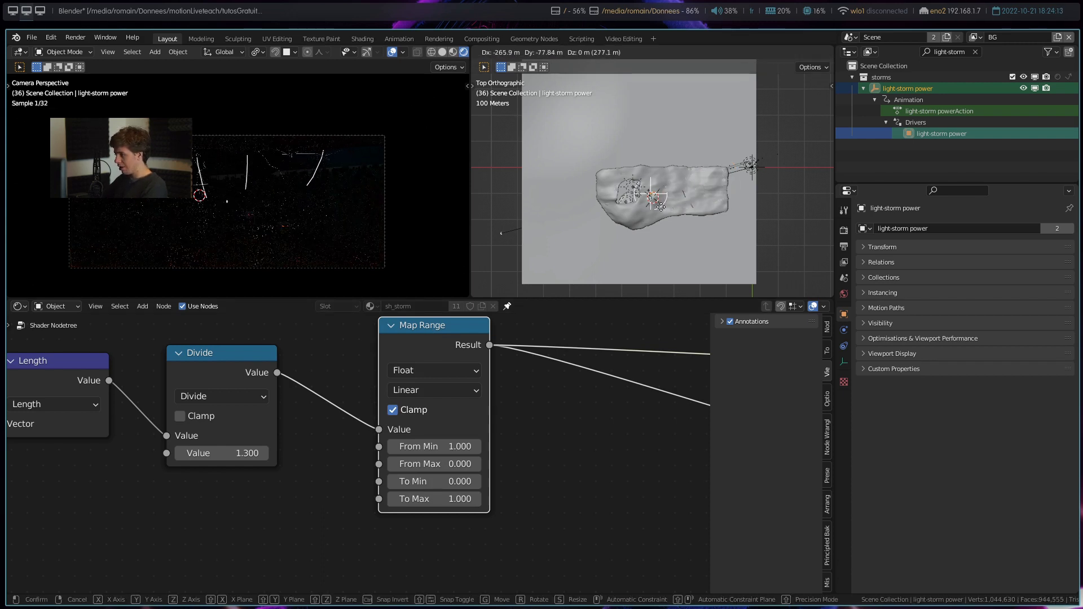
key(Escape)
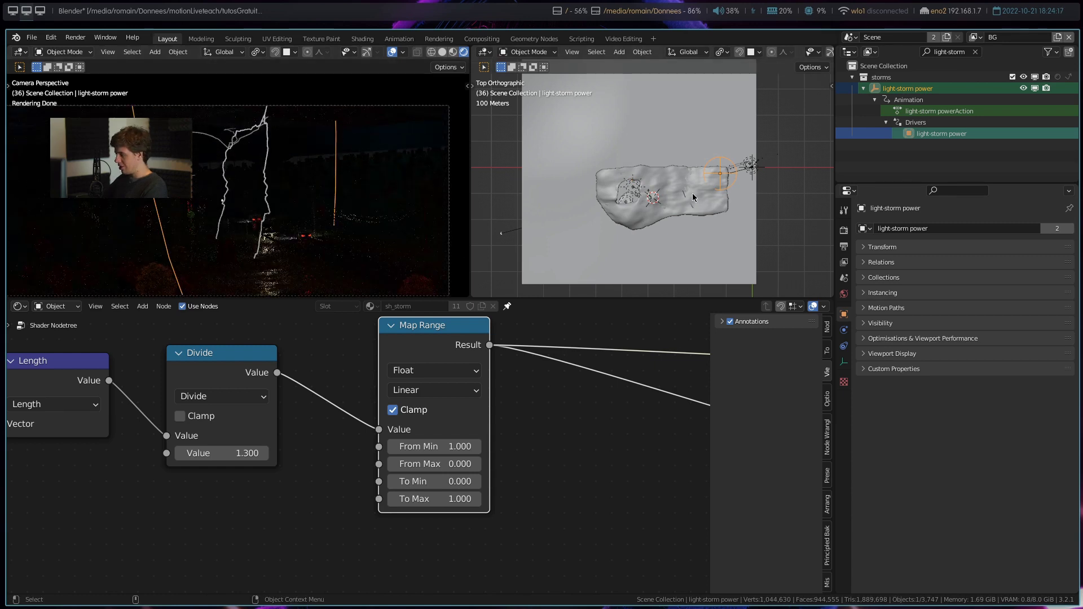
key(g)
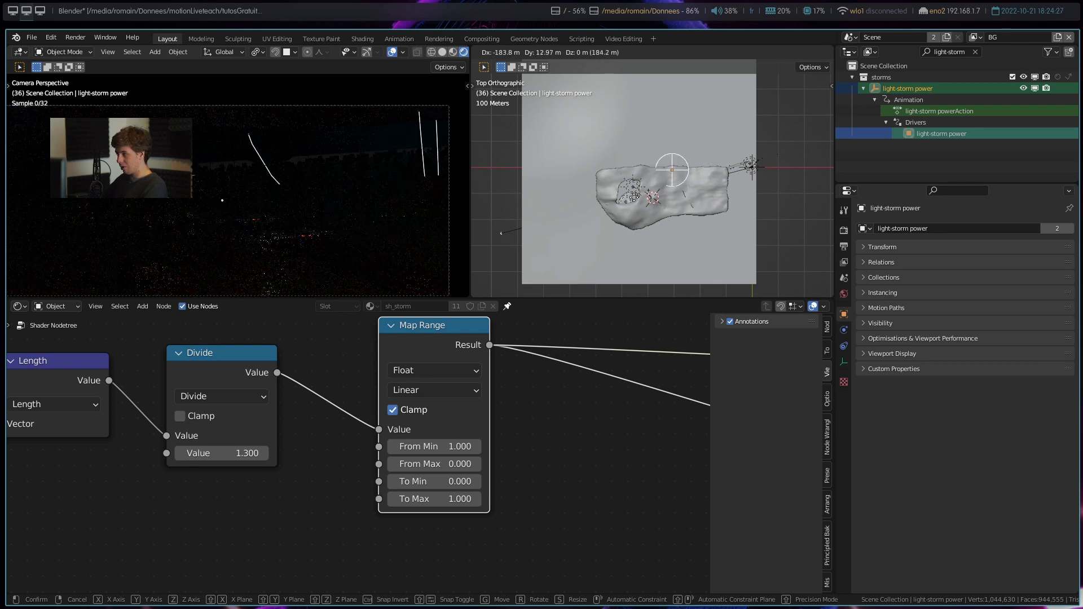
click(687, 196)
- Preview Emission and Transparent BSDF alone, then wire the Mix Shader back into the material output
scroll(568, 434, down, 2)
middle_drag(568, 434, 425, 437)
drag(531, 455, 544, 446)
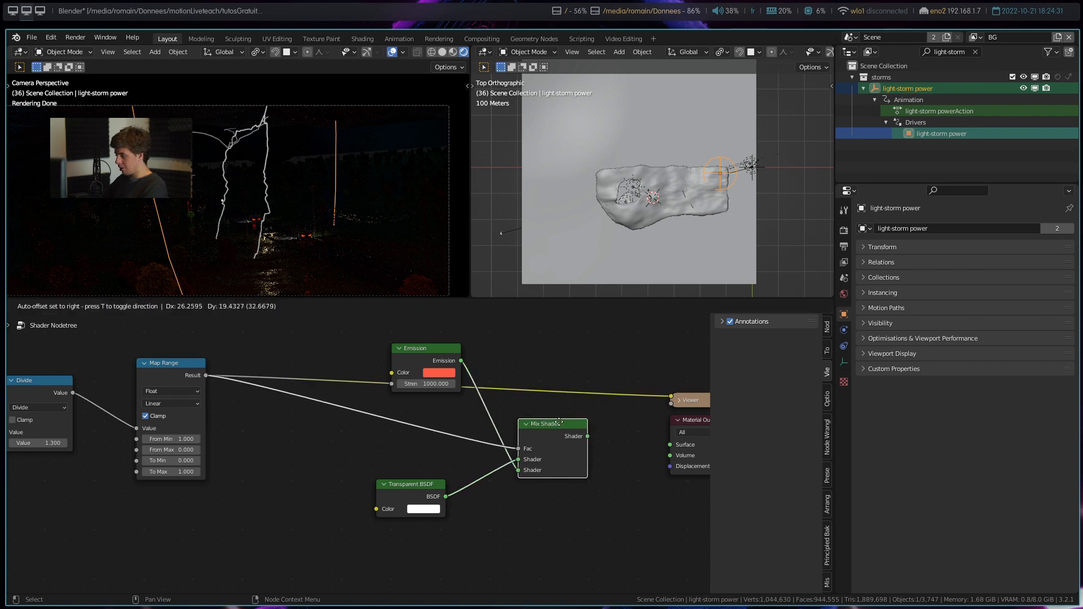
ctrl+shift+click(440, 354)
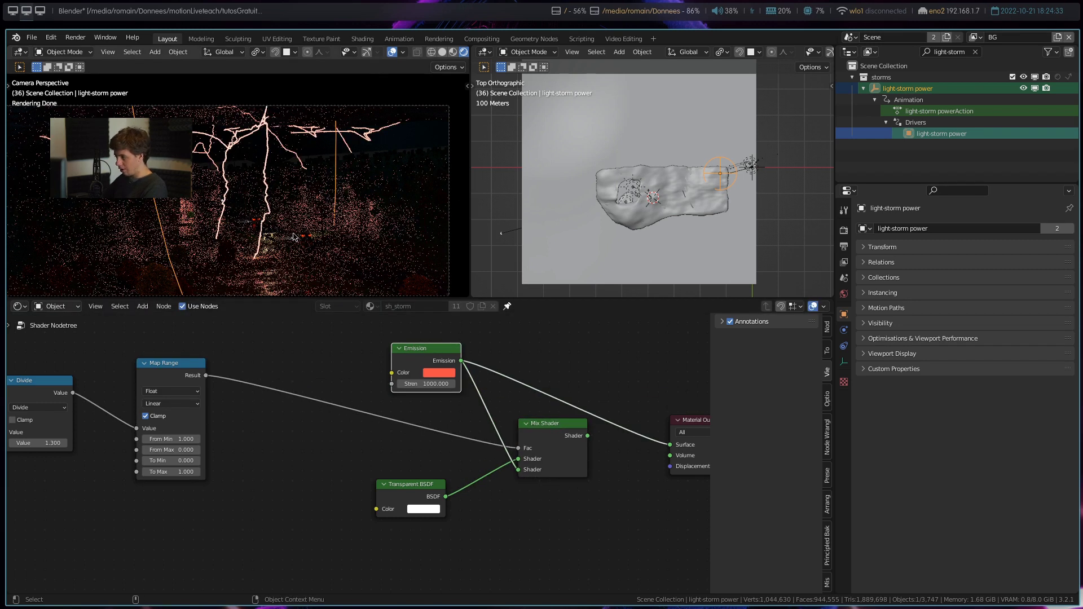
ctrl+shift+click(428, 488)
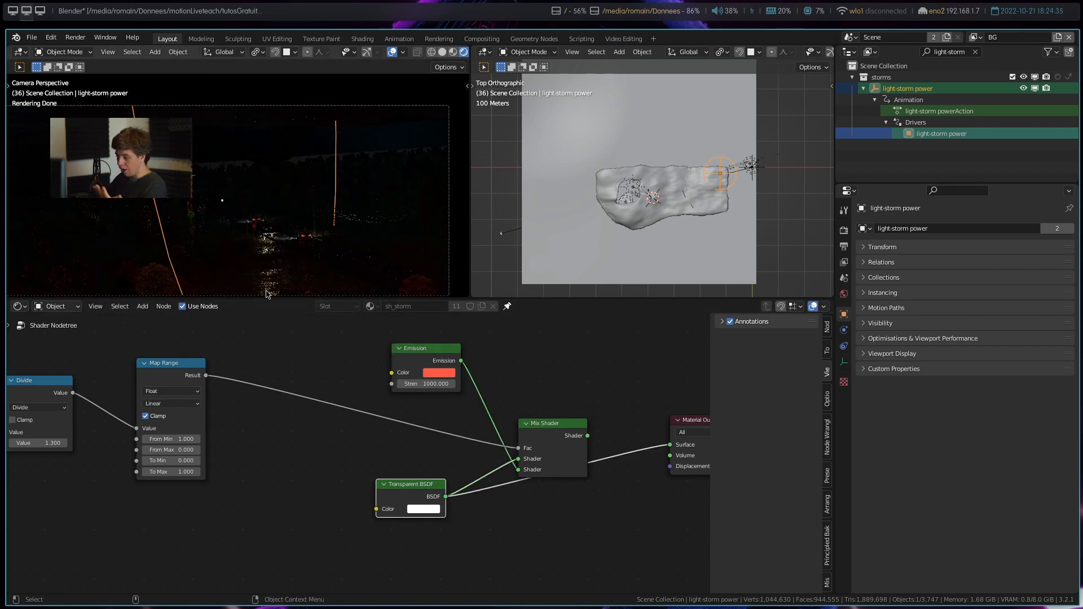
ctrl+shift+click(557, 449)
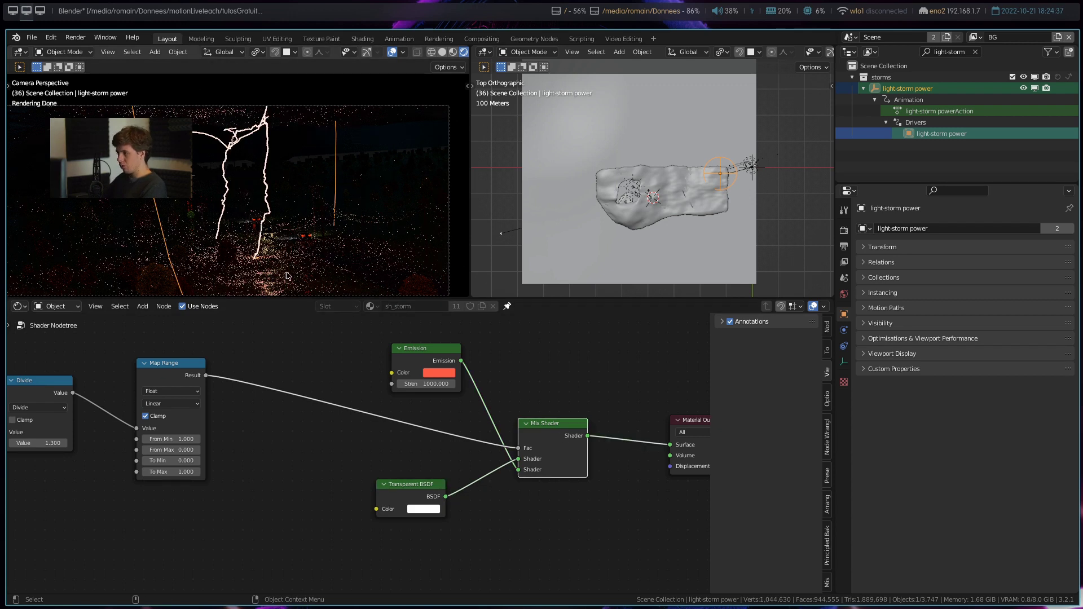
- Reposition the storm light once more
key(g)
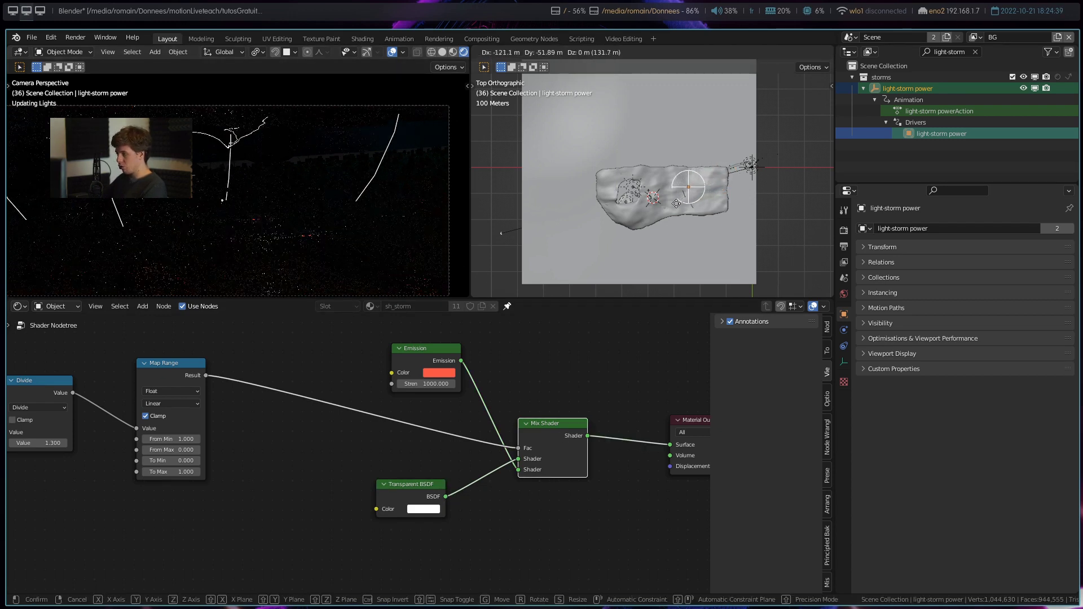
click(615, 212)
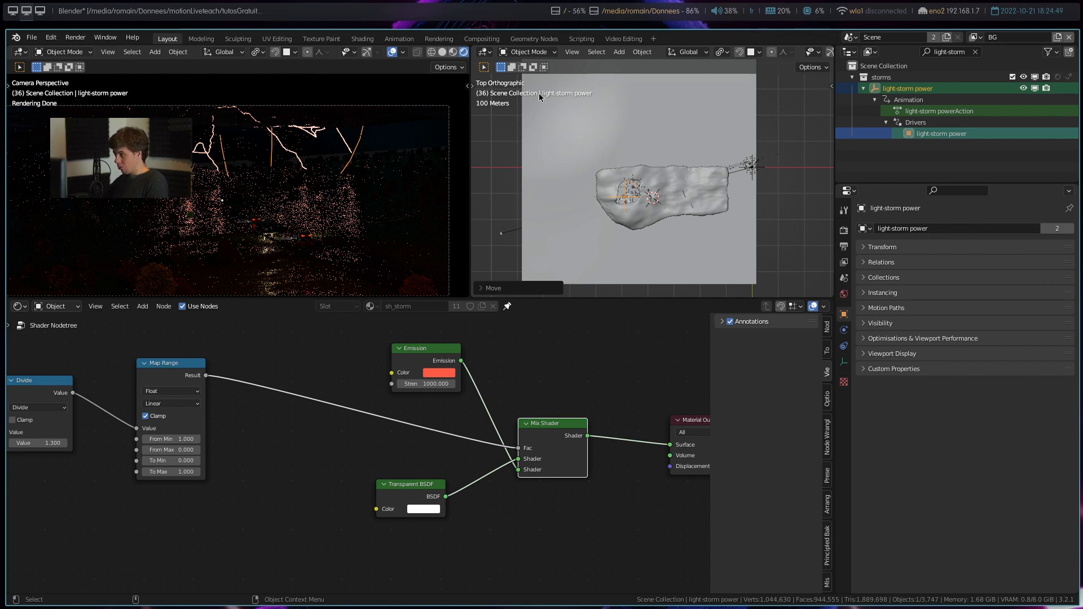
click(484, 52)
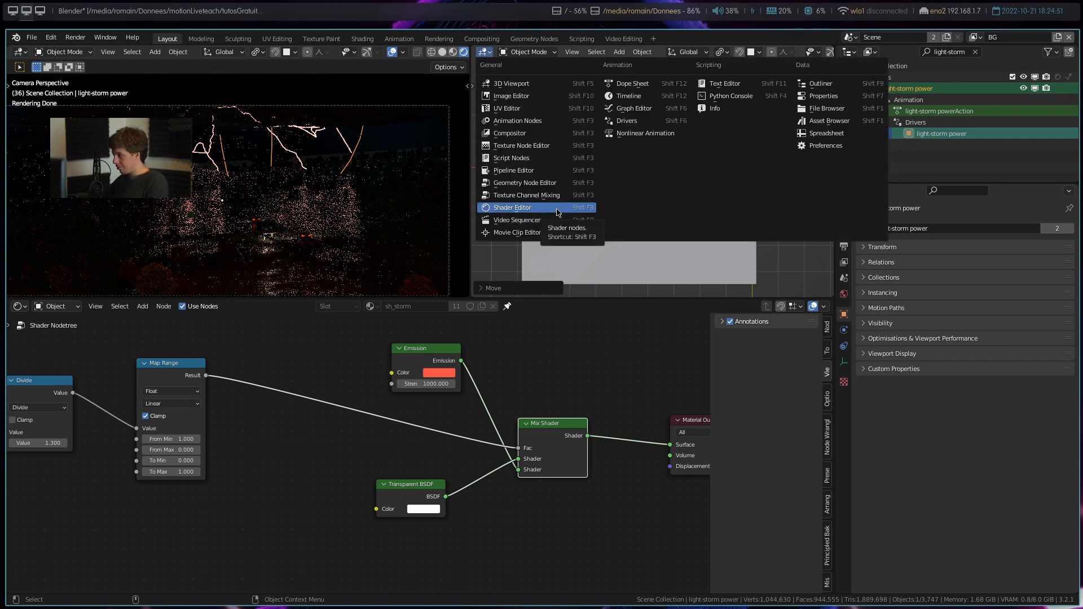
- Show the location curves in a Graph Editor and play the animation in solid top view
click(637, 108)
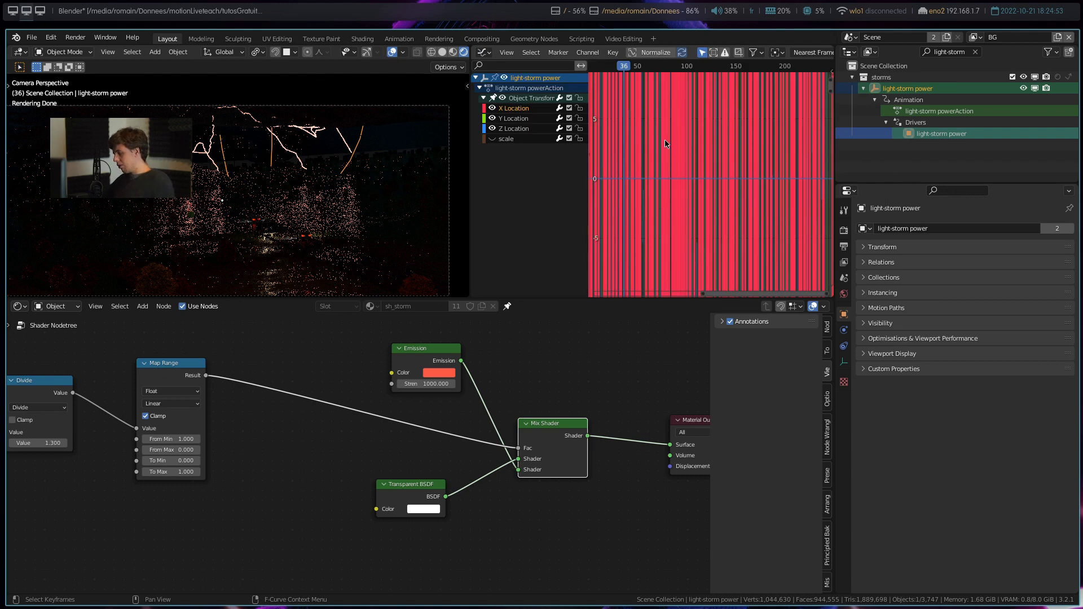
mouse_move(666, 144)
ctrl+middle_down()
mouse_move(736, 194)
mouse_move(683, 247)
ctrl+middle_up()
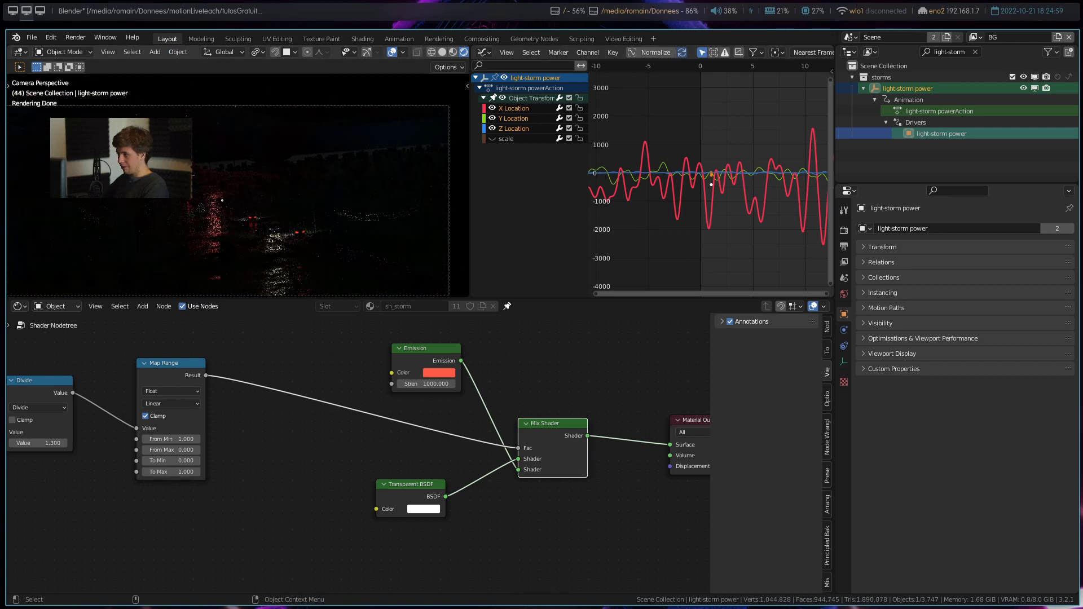
key(KP_7)
key(z)
scroll(344, 169, down, 5)
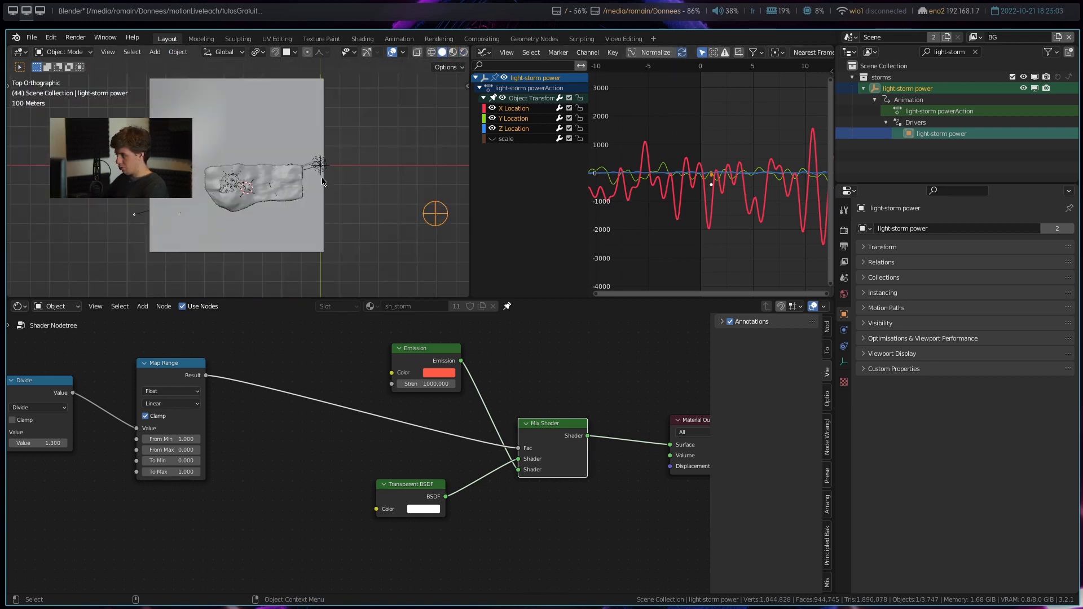
scroll(316, 204, down, 5)
key(space)
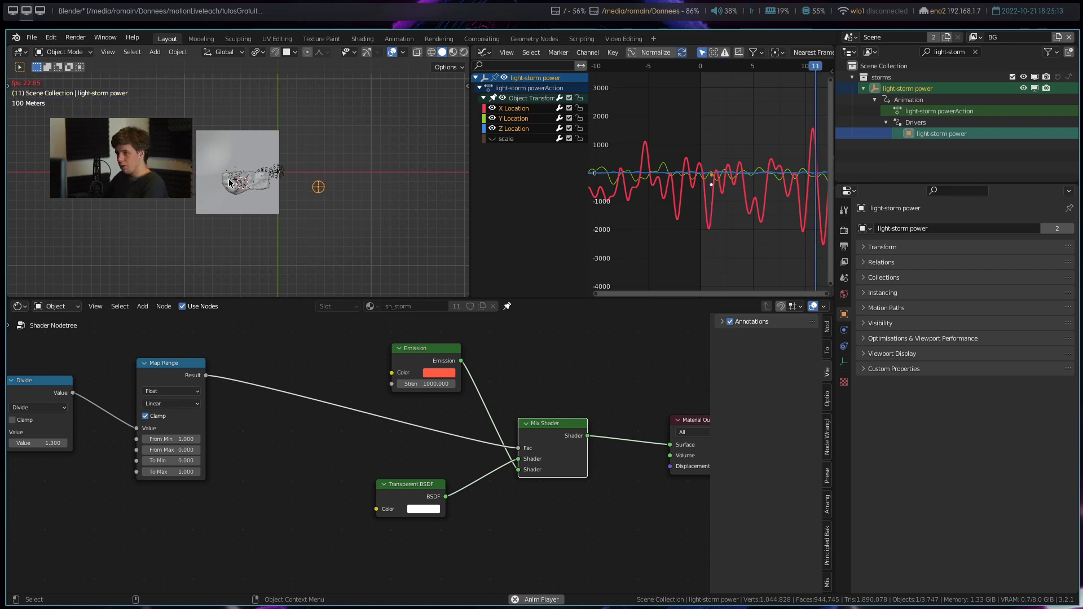
key(space)
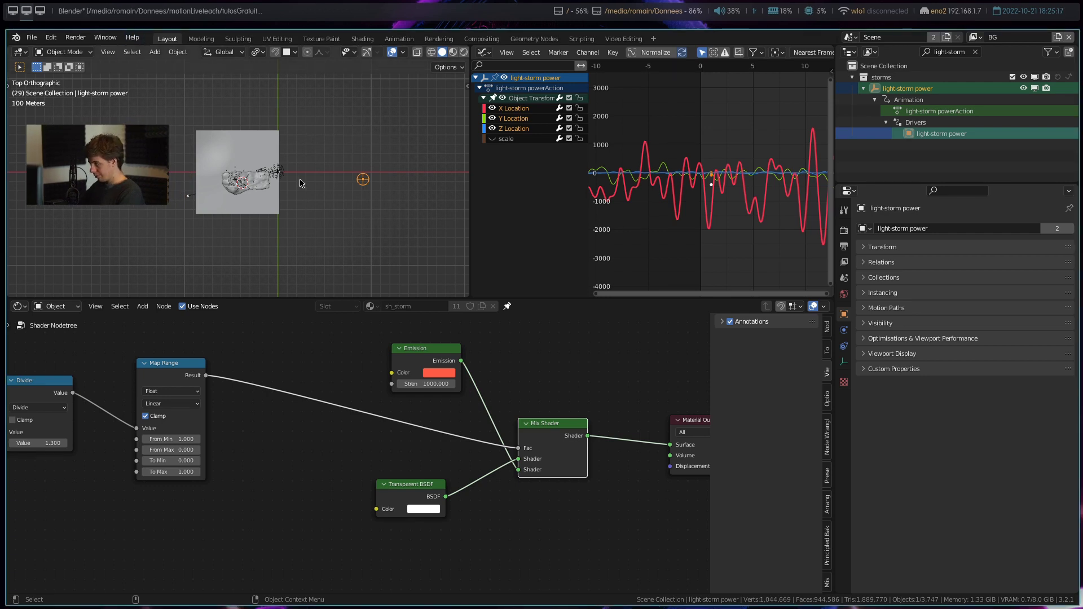
- Inspect the X Location curve's Noise modifier (strength 5000), then replay, stopping at frame 185
scroll(657, 191, down, 8)
key(n)
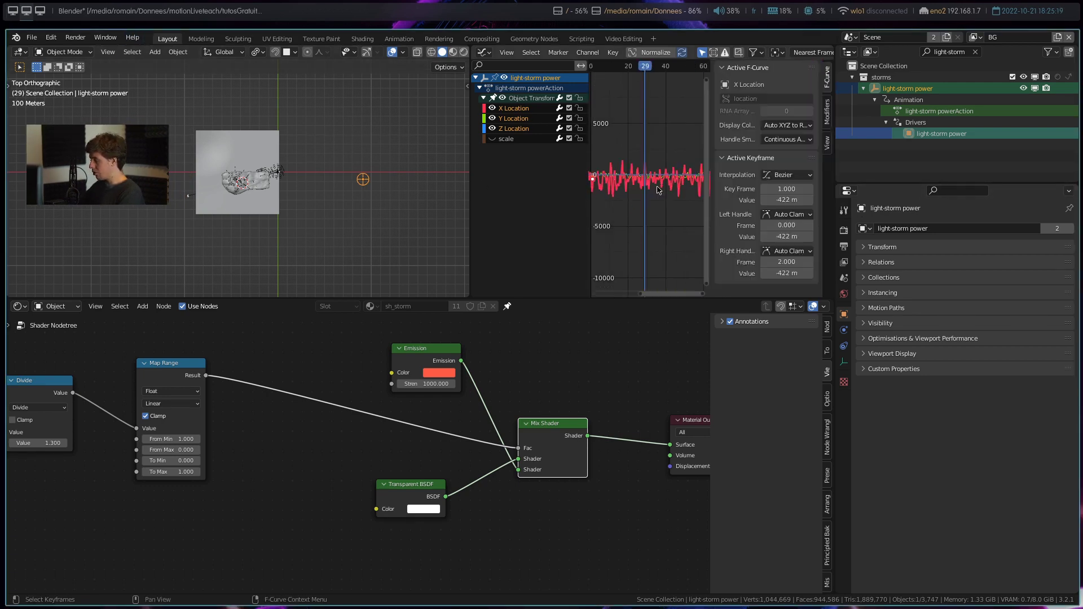
click(827, 111)
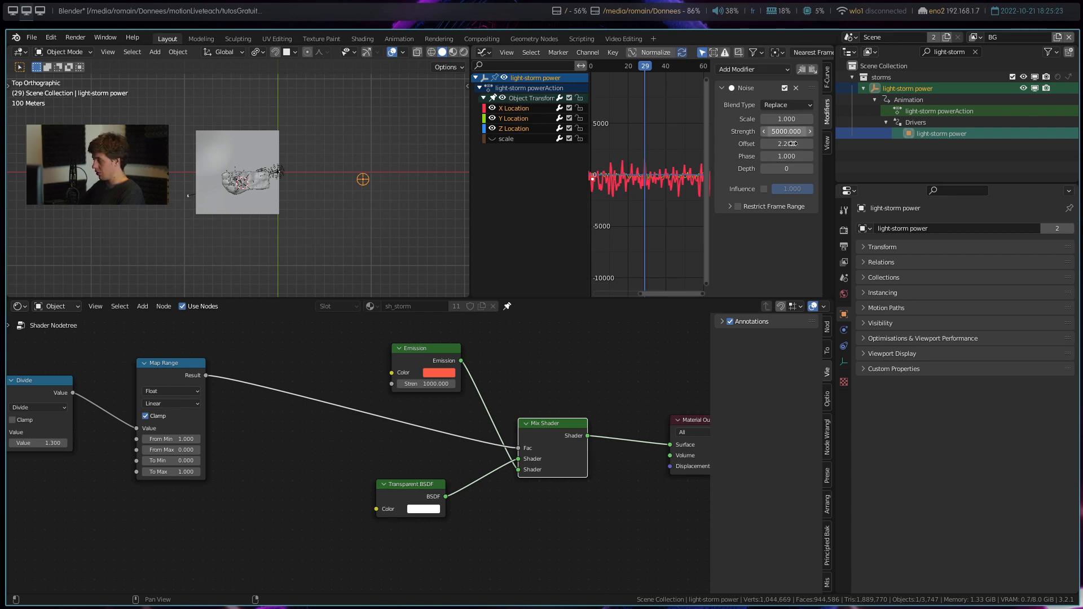
key(n)
key(space)
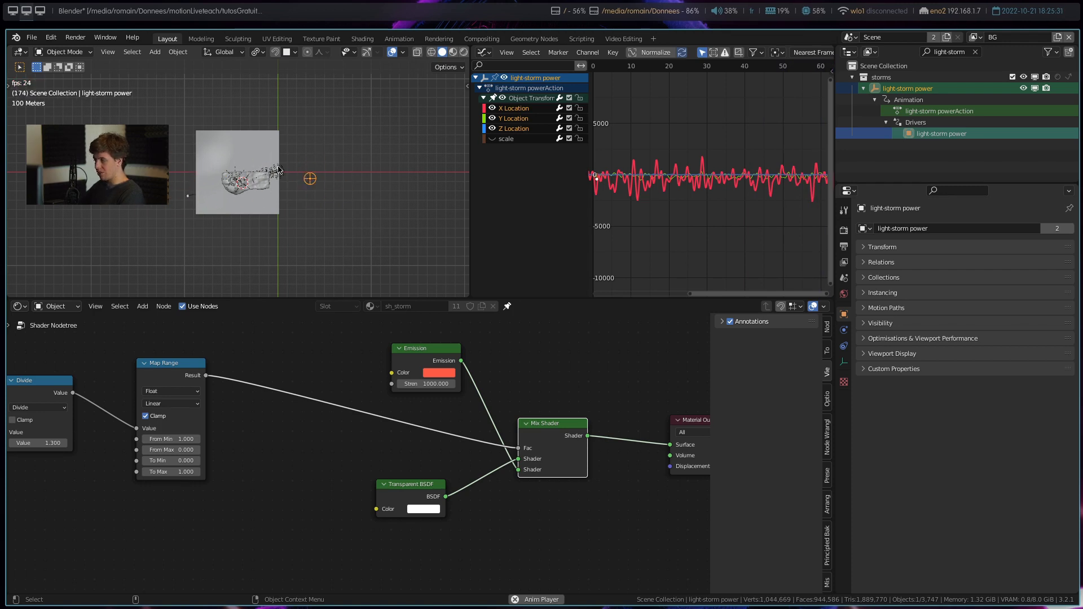
key(space)
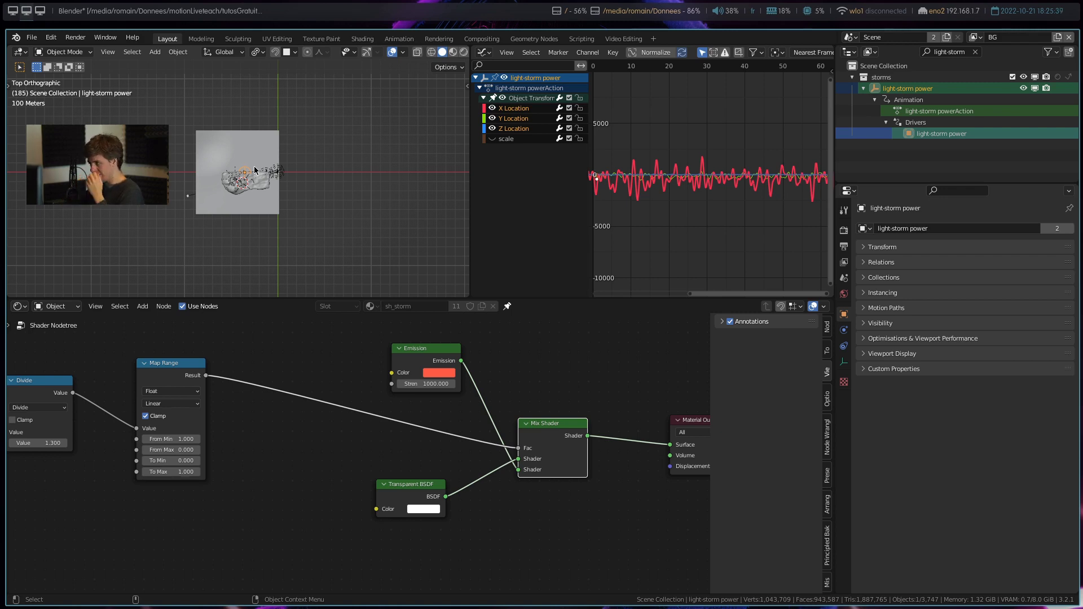
- Shift the four left nodes right, nudge Emission up, and move Texture Coordinate and Length
scroll(258, 503, down, 3)
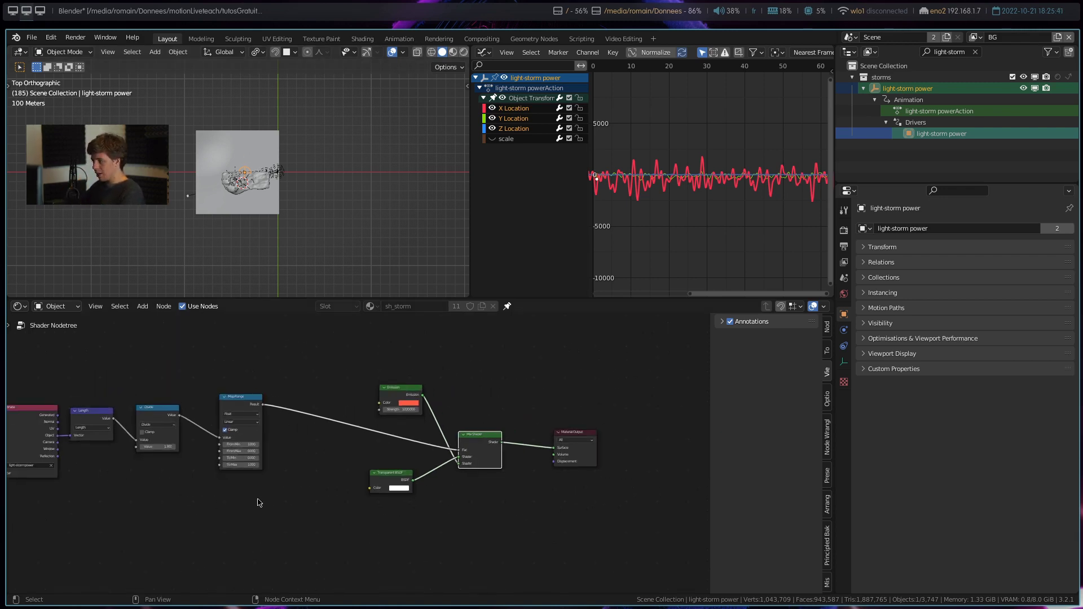
drag(258, 503, 40, 398)
drag(225, 399, 318, 402)
click(355, 380)
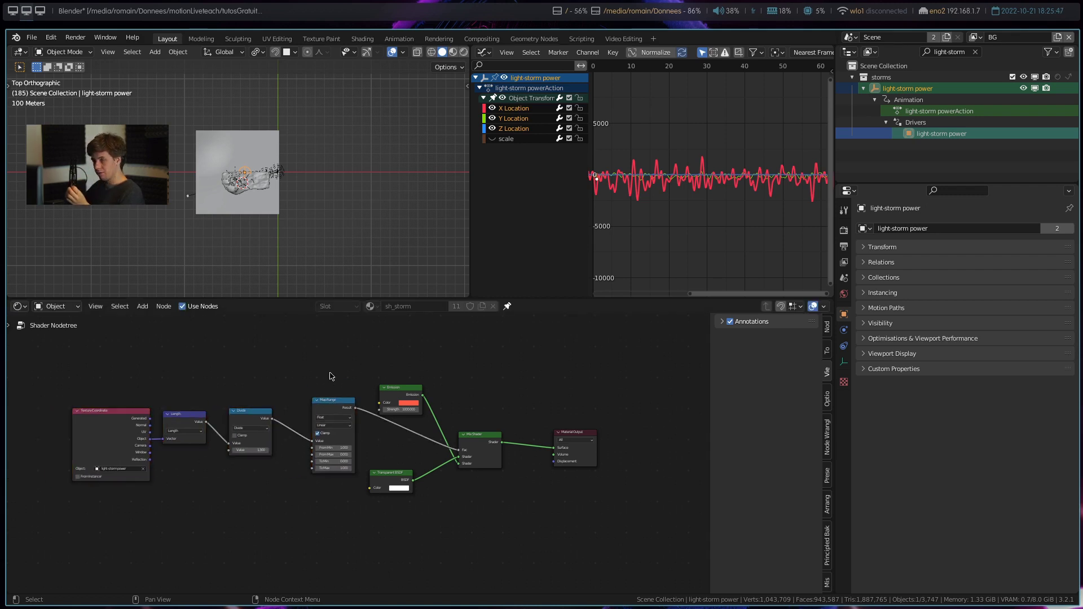
drag(397, 409, 395, 395)
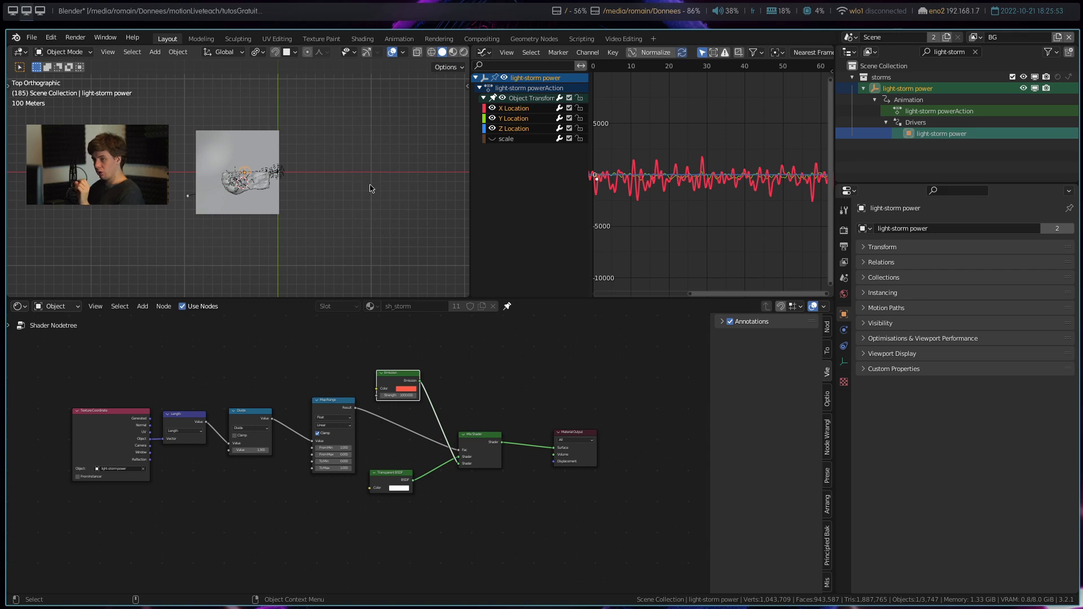
scroll(202, 517, up, 4)
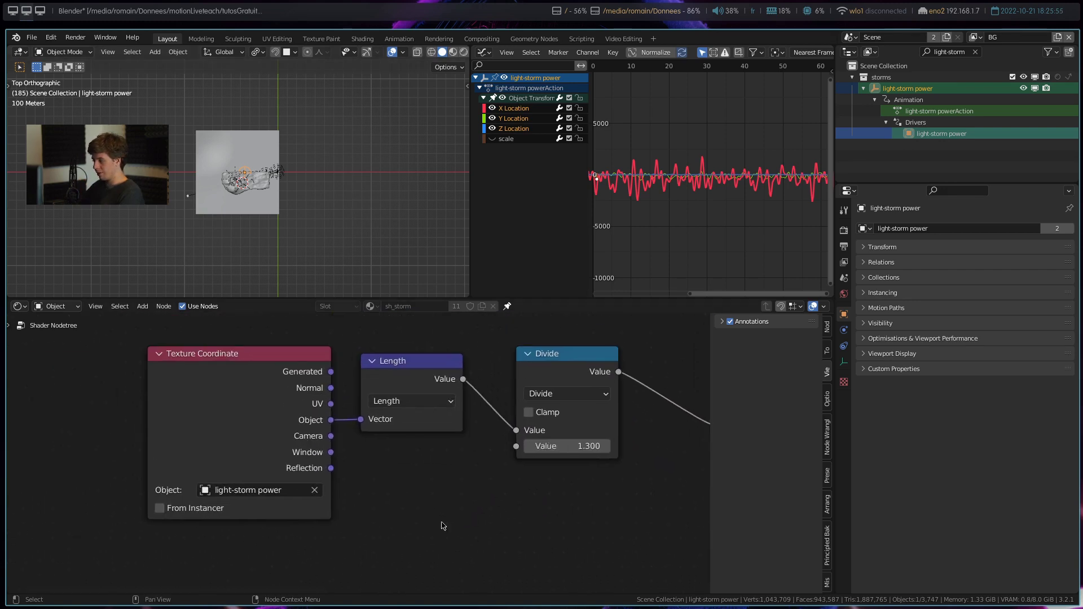
drag(225, 364, 174, 375)
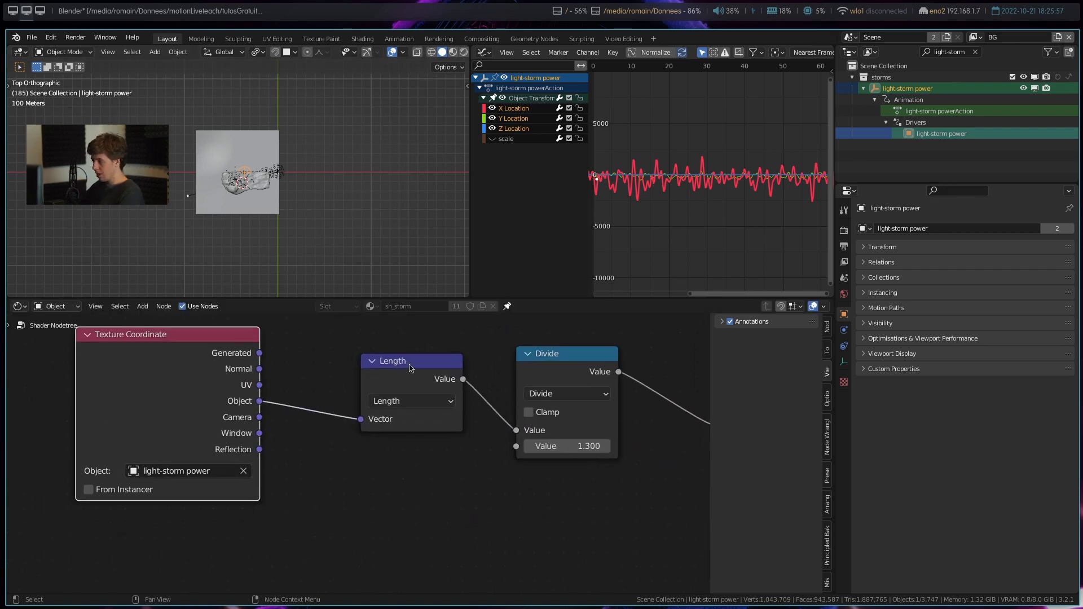
drag(414, 377, 368, 373)
- Move the Divide and Map Range nodes left and frame the whole lightning shader chain
scroll(372, 429, down, 2)
middle_drag(510, 375, 443, 381)
drag(443, 381, 416, 377)
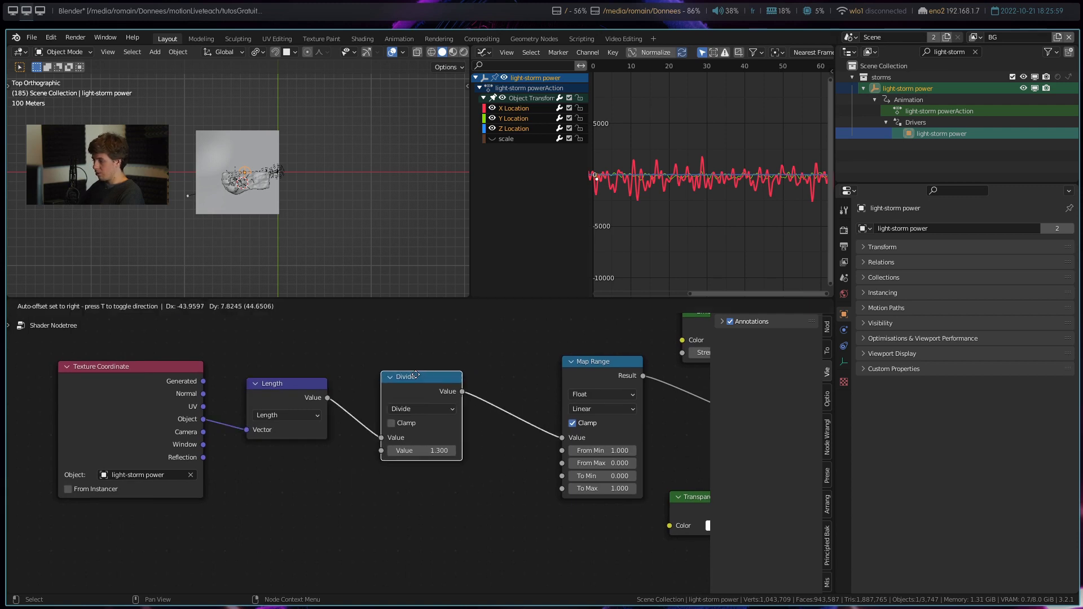
middle_drag(467, 368, 355, 370)
drag(486, 364, 443, 356)
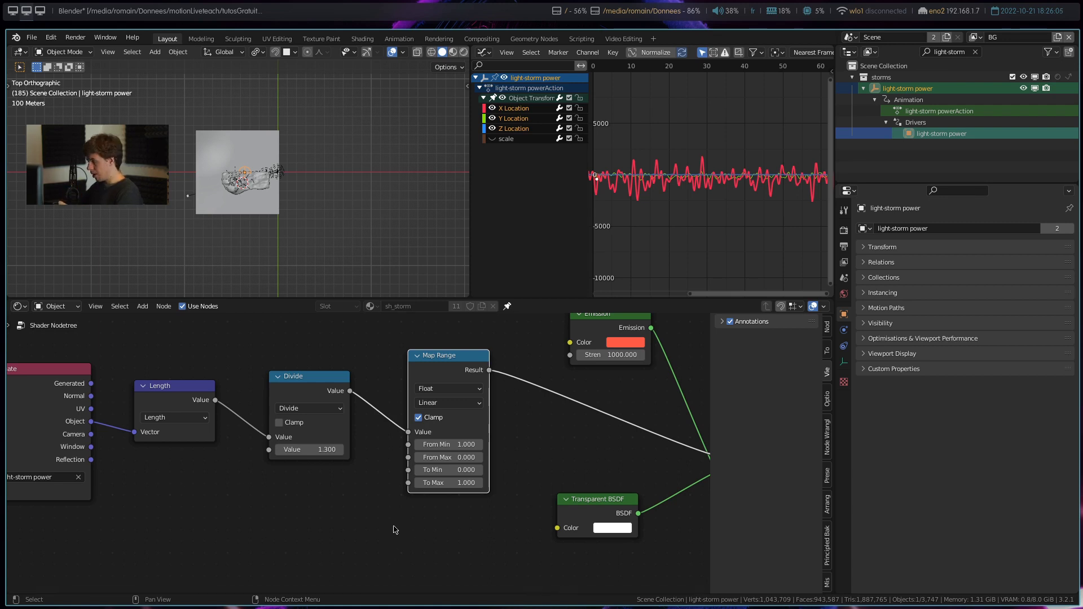
scroll(396, 530, down, 3)
middle_drag(496, 496, 339, 506)
mouse_move(454, 528)
middle_down()
mouse_move(303, 526)
mouse_move(505, 525)
middle_up()
- Nudge the Length node, view through the camera, and select the tree-scattering plane Plane.008
drag(115, 428, 65, 392)
click(173, 474)
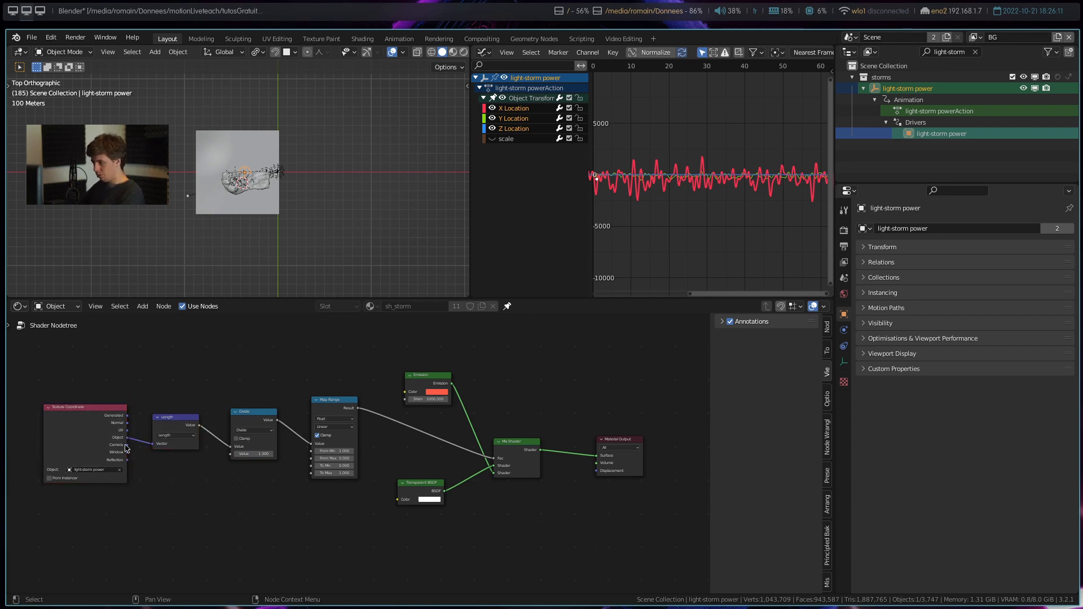
drag(177, 431, 171, 420)
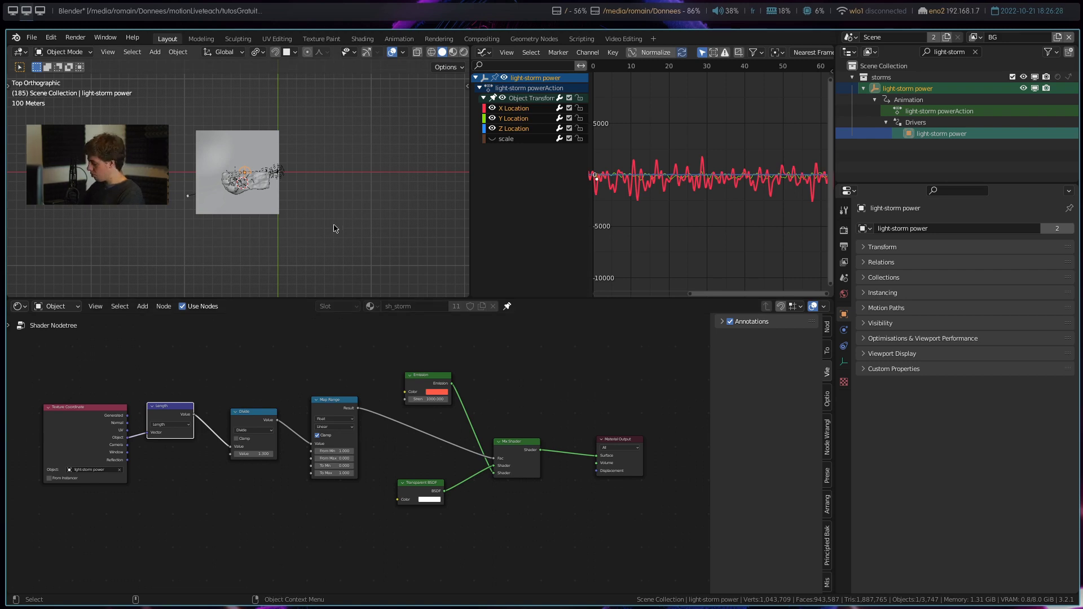
key(KP_0)
click(290, 262)
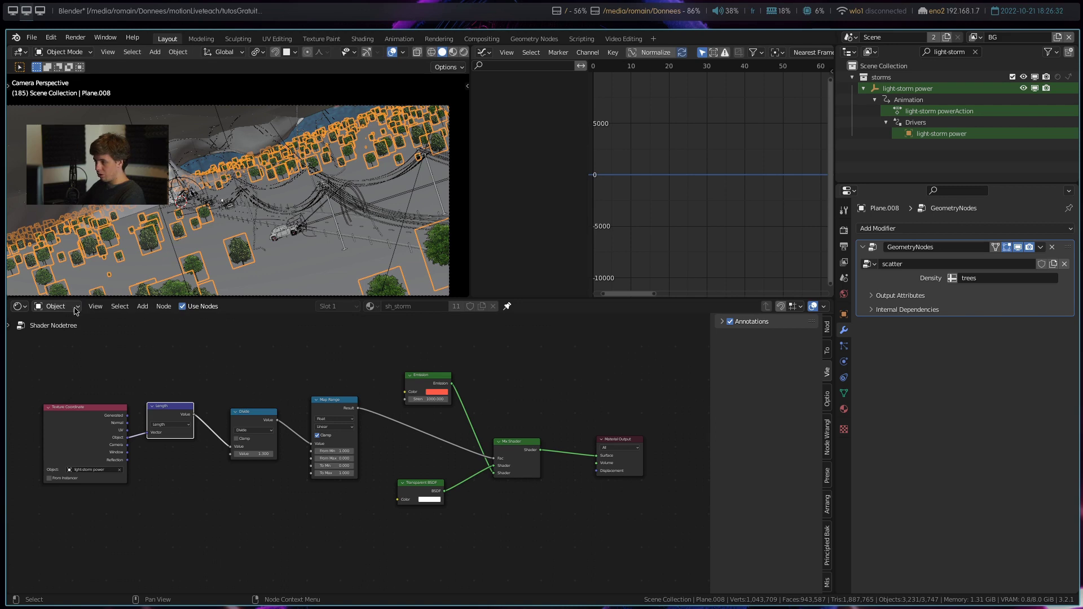
- Let the node editor follow the selection, fit the terrain nodes, and switch to rendered shading
click(508, 306)
key(Home)
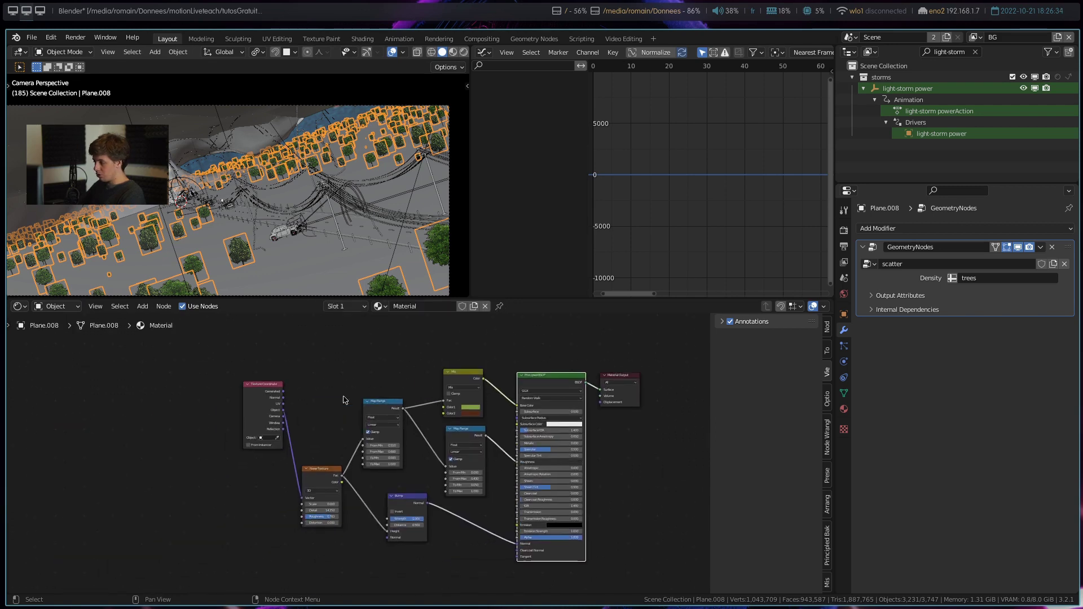
scroll(310, 384, up, 2)
scroll(311, 384, up, 1)
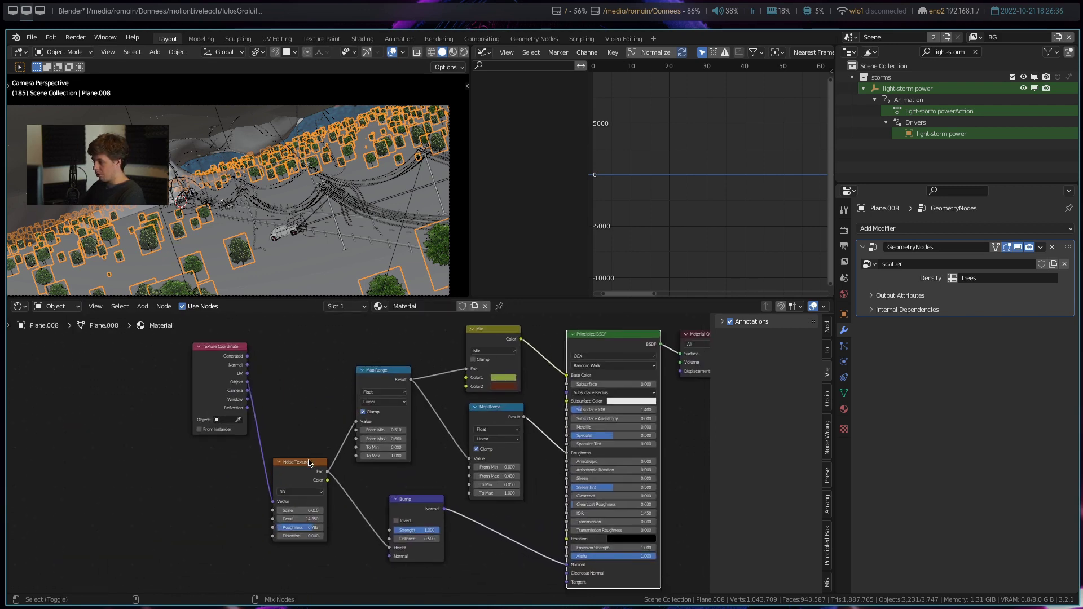
click(297, 229)
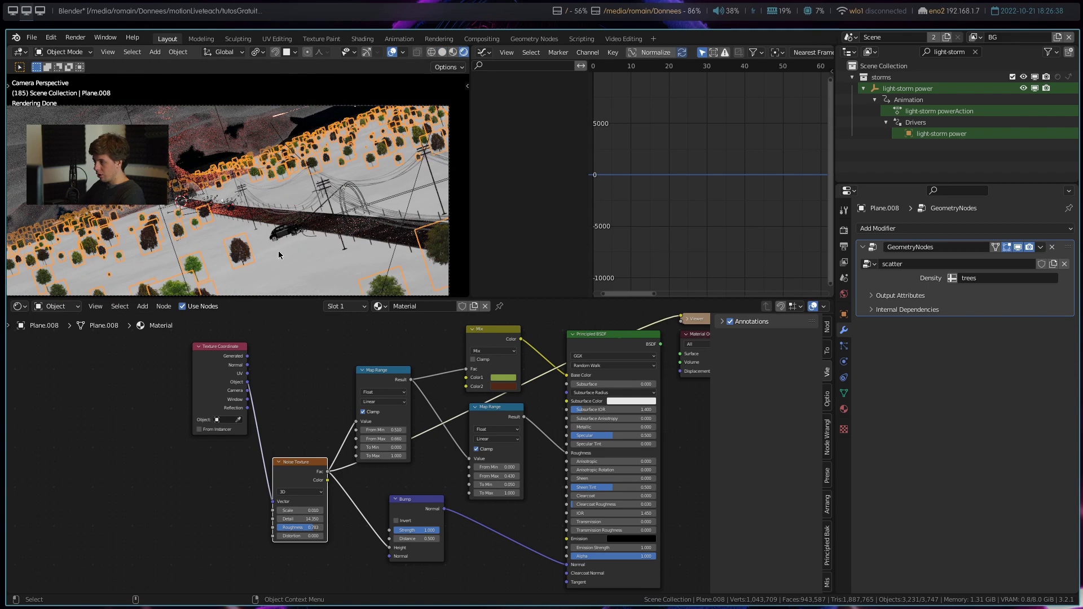
- Preview the terrain's Bump, Mix and both Map Range node outputs in the viewport
click(388, 391)
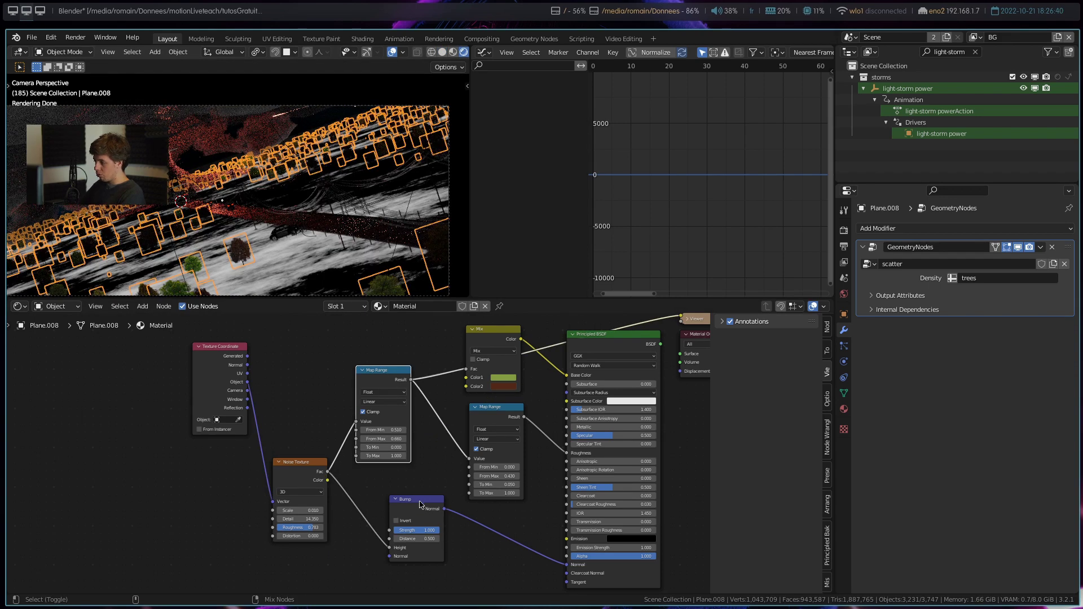
ctrl+shift+click(421, 502)
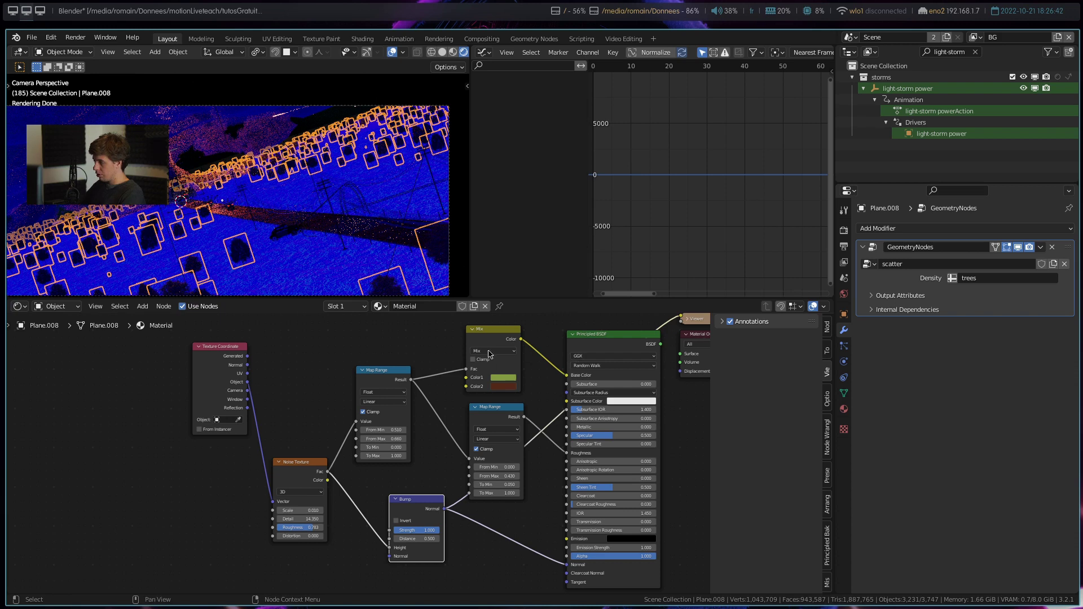
ctrl+shift+click(494, 364)
ctrl+shift+click(381, 377)
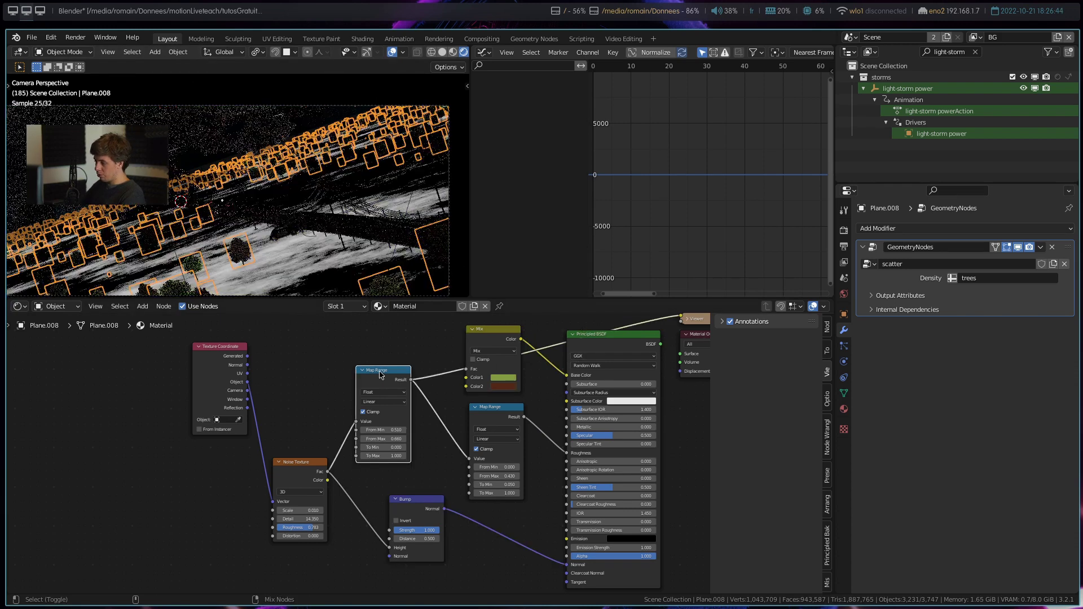
ctrl+shift+click(492, 335)
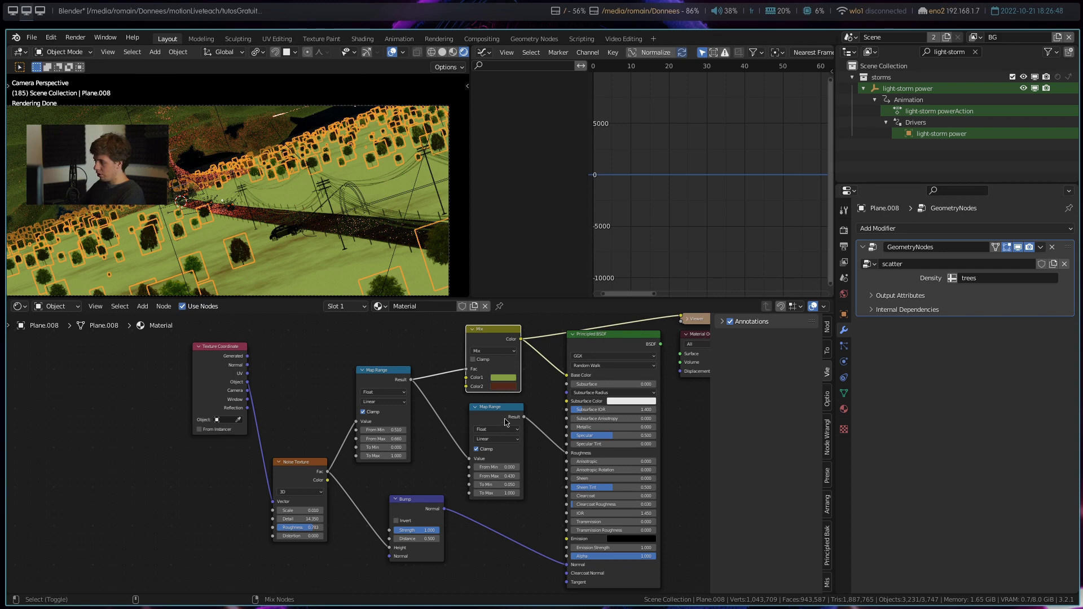
ctrl+shift+click(622, 348)
ctrl+shift+click(497, 409)
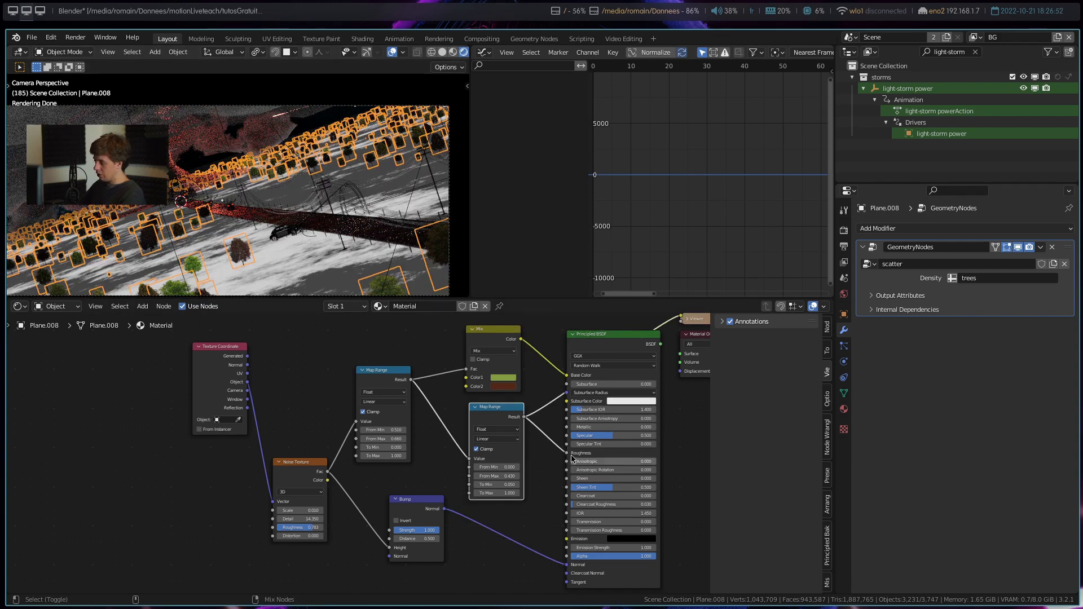
- Restore the Principled BSDF output, then select the road to show its sh_road material
ctrl+shift+click(602, 345)
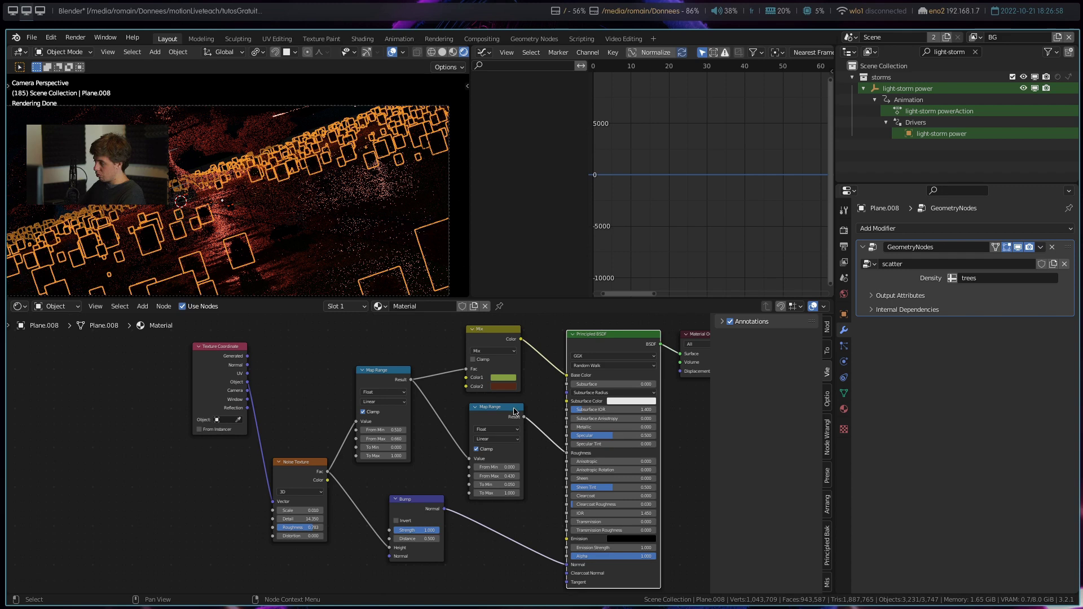
drag(511, 411, 511, 414)
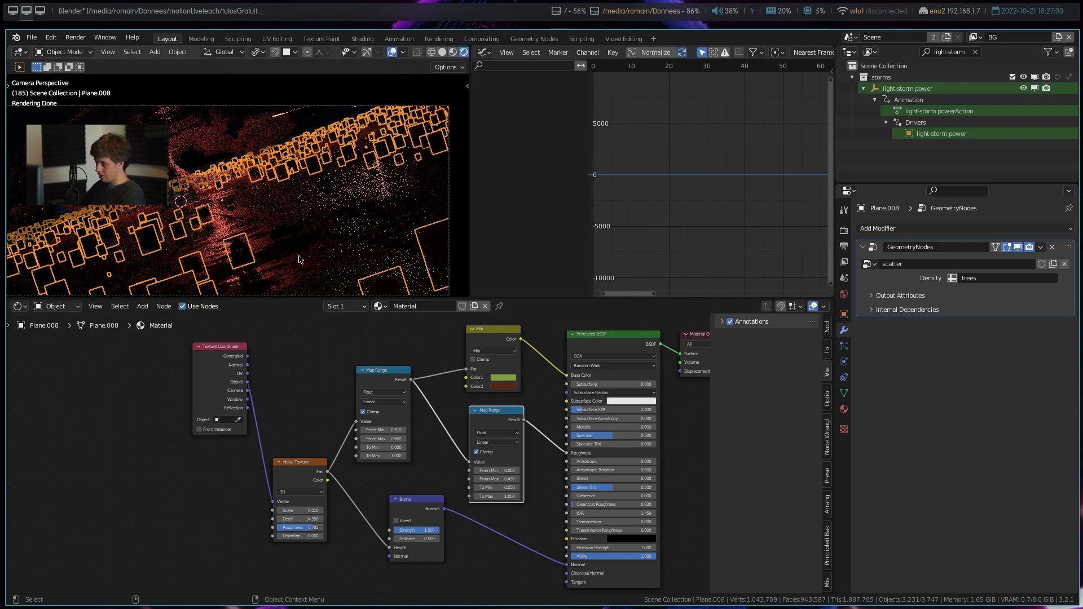
click(285, 213)
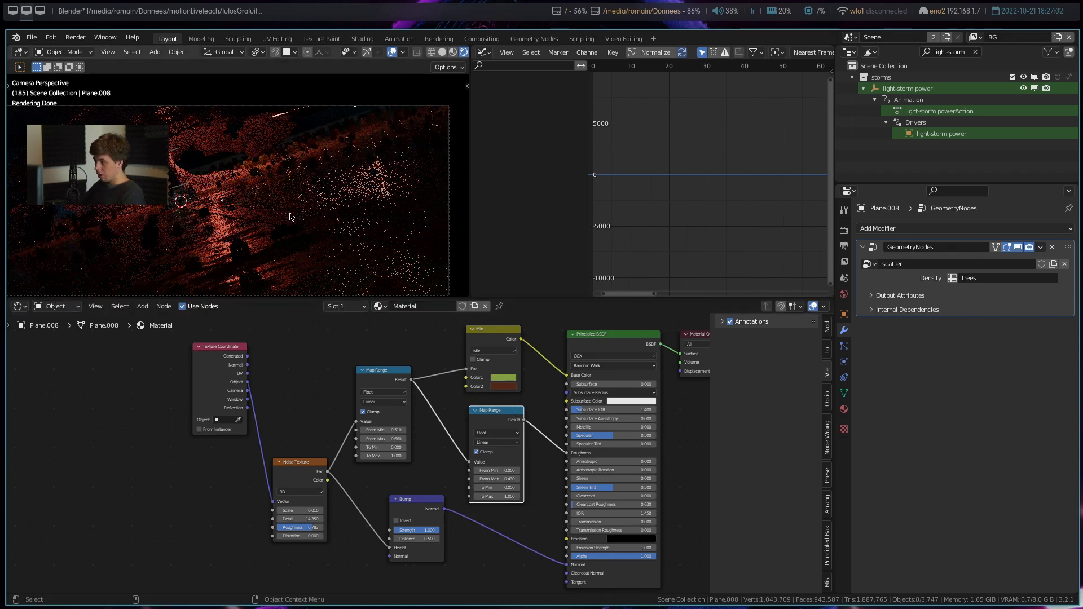
click(269, 220)
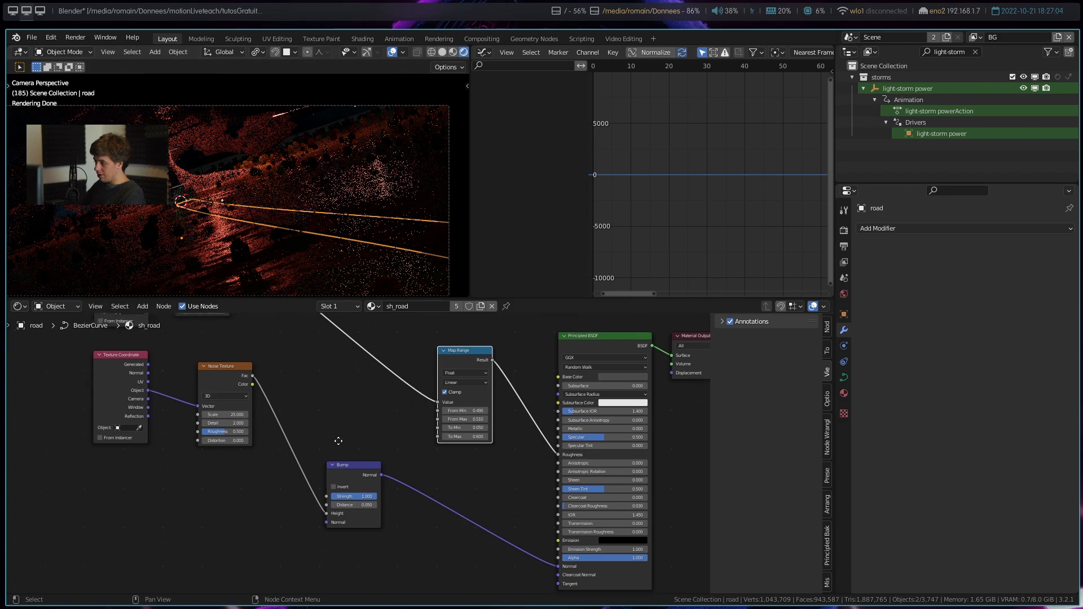
- Preview the road's Noise Texture pattern, checking it from top view before returning to camera view
ctrl+shift+click(227, 377)
middle_drag(281, 377, 304, 441)
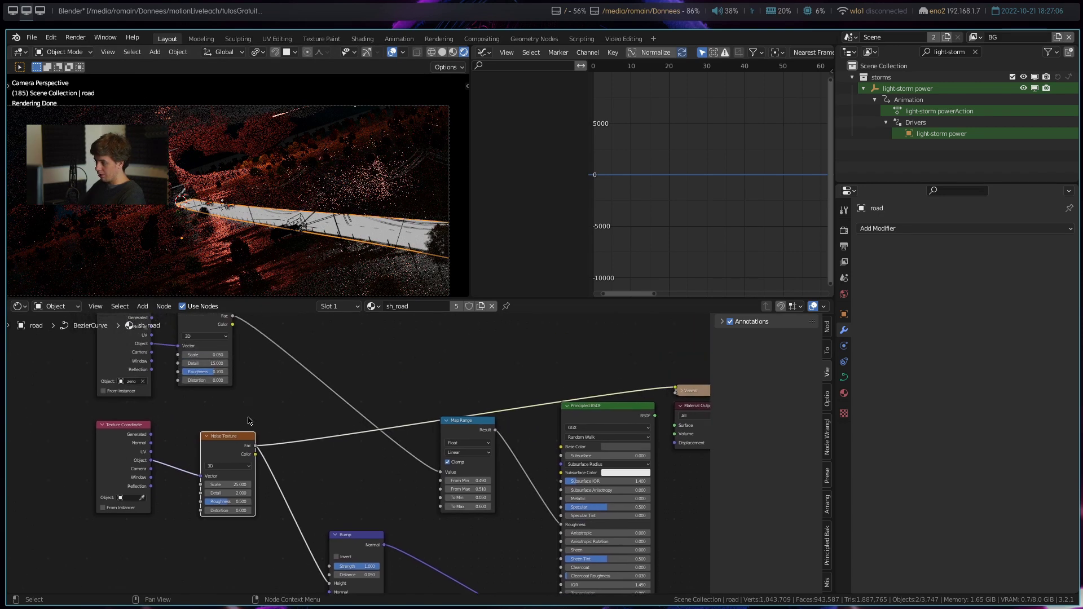
key(KP_7)
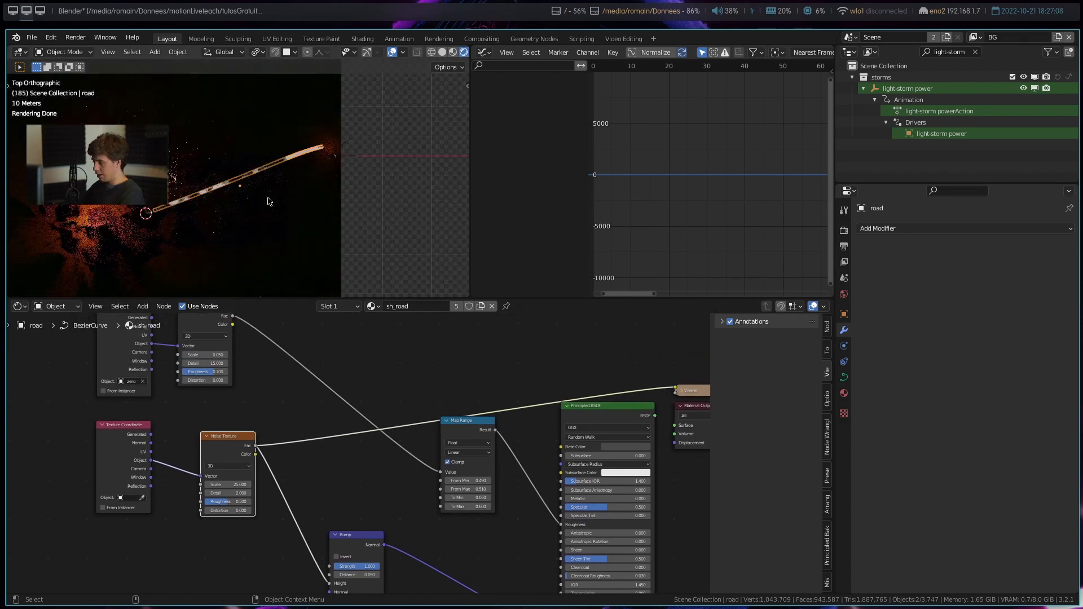
scroll(253, 202, up, 5)
scroll(253, 202, up, 3)
key(KP_0)
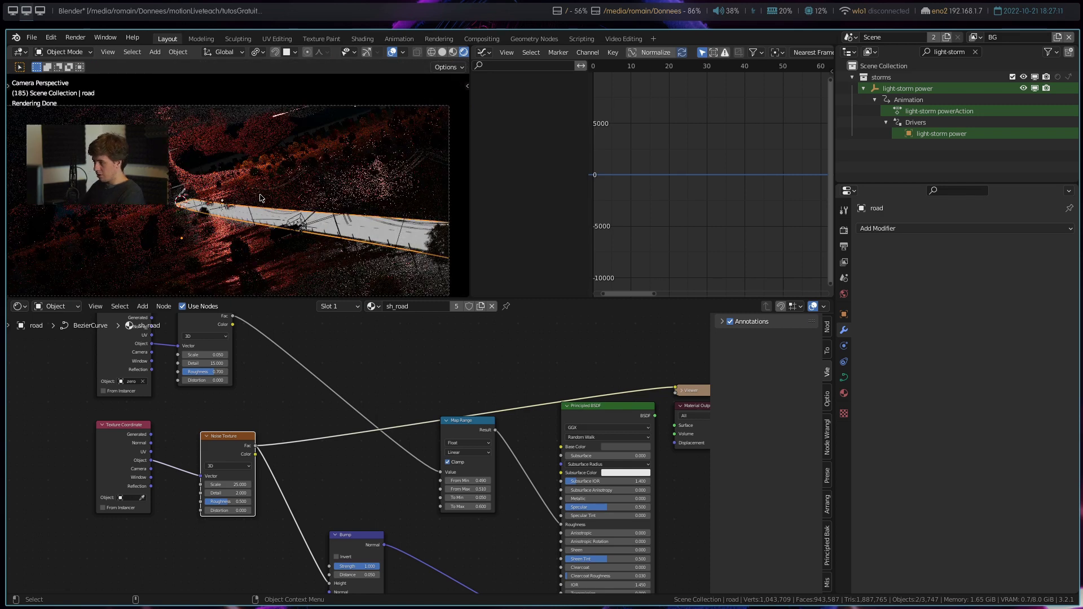
- Preview the upper Noise Texture factor on the road, then restore the Principled BSDF shading
middle_drag(552, 428, 498, 445)
ctrl+shift+click(545, 432)
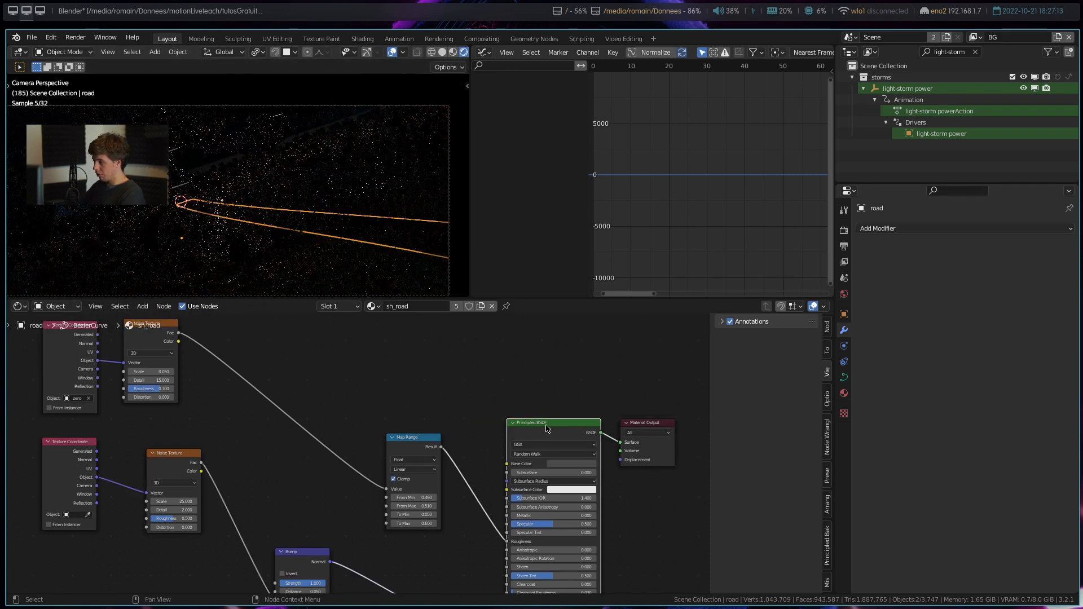
middle_drag(220, 343, 256, 371)
ctrl+shift+click(187, 366)
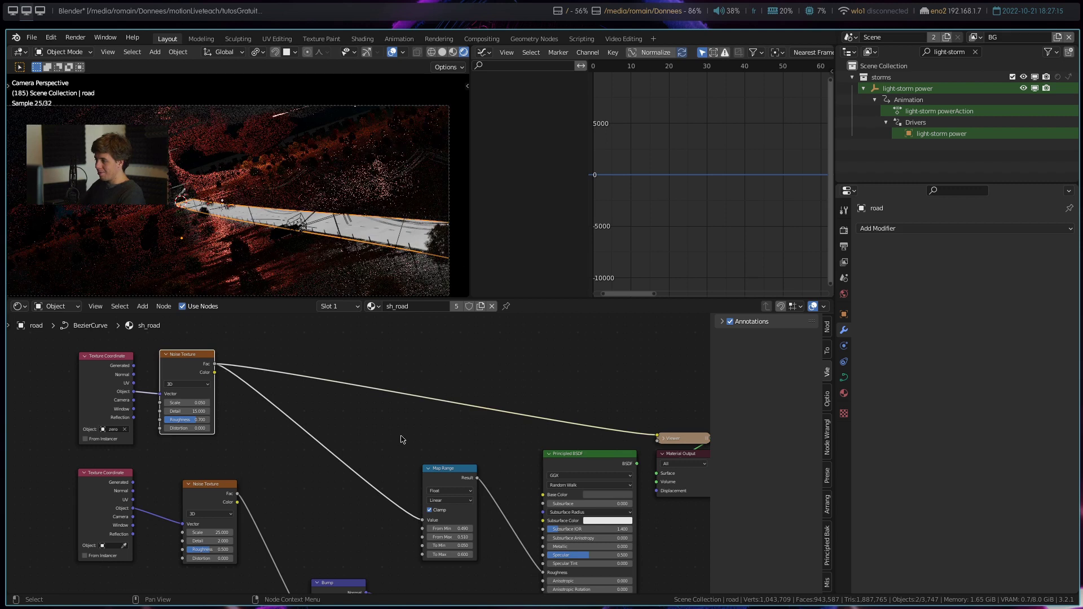
middle_drag(523, 415, 396, 446)
ctrl+shift+click(455, 429)
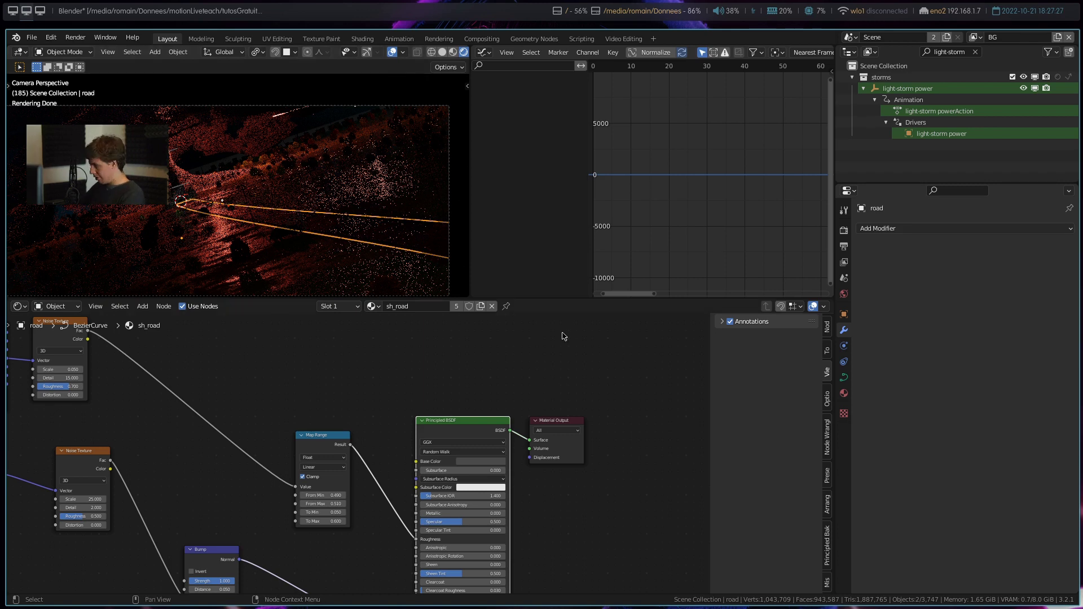
- Rearrange the road's Bump, Noise Texture and Texture Coordinate nodes, then select lighting-storm.003
middle_drag(269, 598, 303, 544)
scroll(303, 544, down, 2)
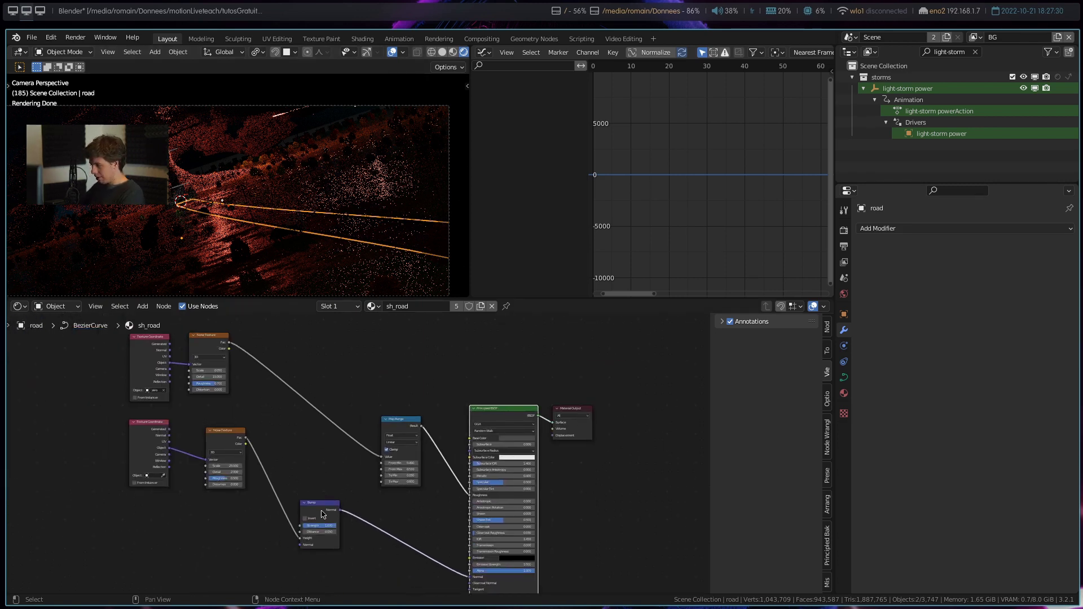
drag(323, 513, 393, 534)
drag(225, 431, 309, 479)
drag(151, 423, 209, 478)
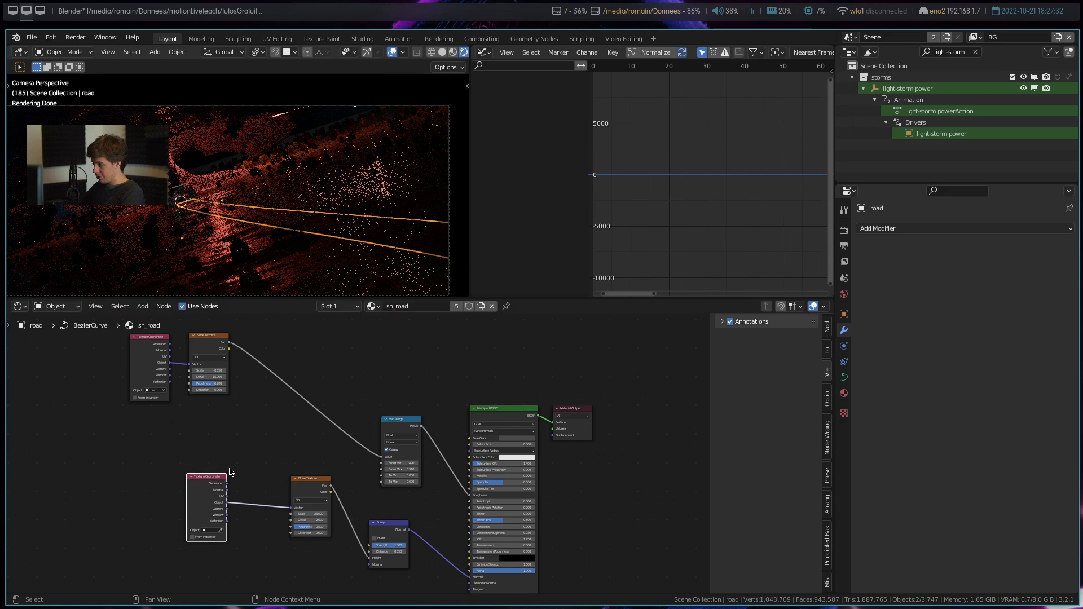
drag(204, 361, 264, 406)
drag(151, 338, 211, 394)
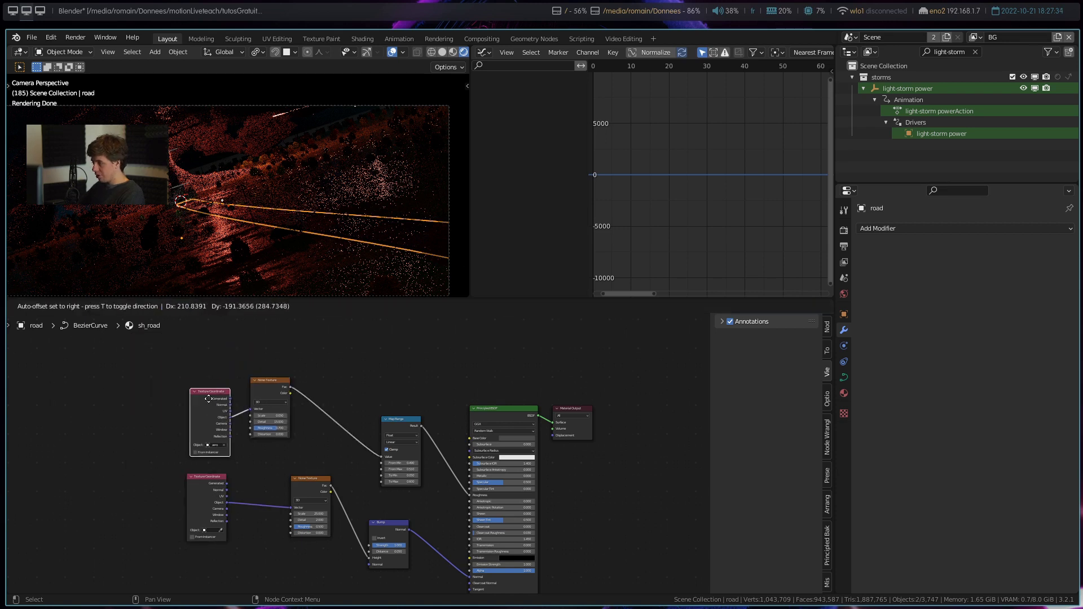
click(197, 149)
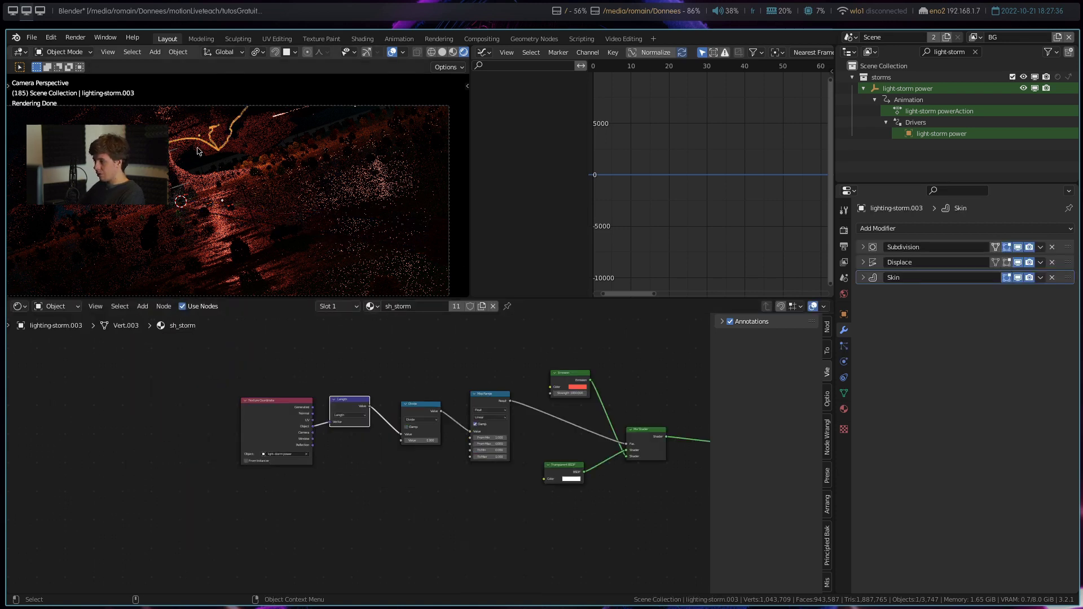
- Select cloud-bg and orbit the maximized 3D view around the clouds
click(247, 150)
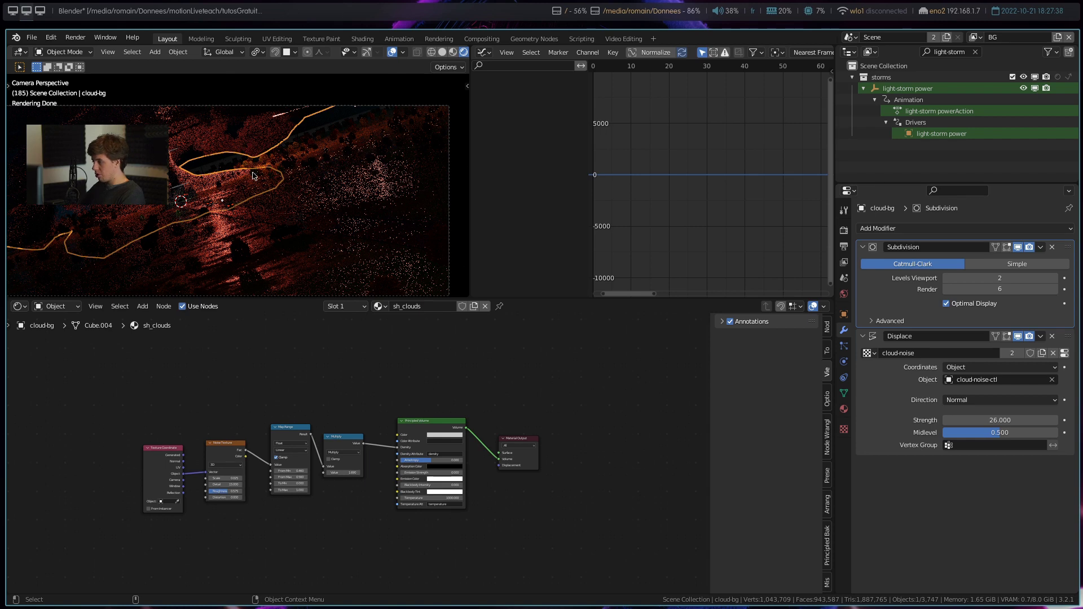
mouse_move(237, 197)
middle_down()
mouse_move(285, 181)
mouse_move(308, 193)
middle_up()
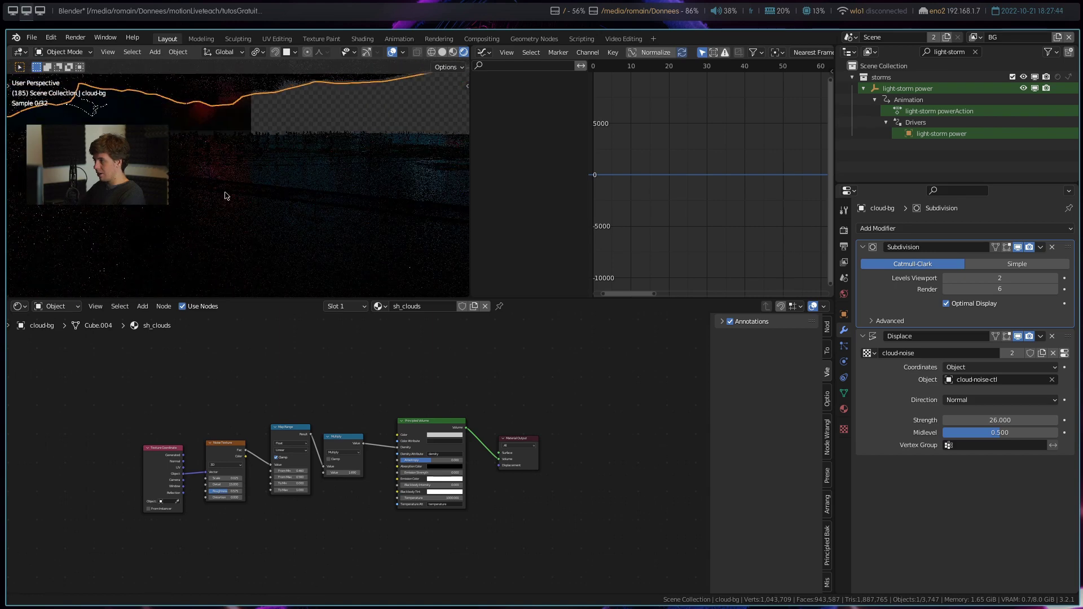
key(ctrl+space)
mouse_move(440, 222)
middle_down()
mouse_move(576, 306)
mouse_move(624, 310)
middle_up()
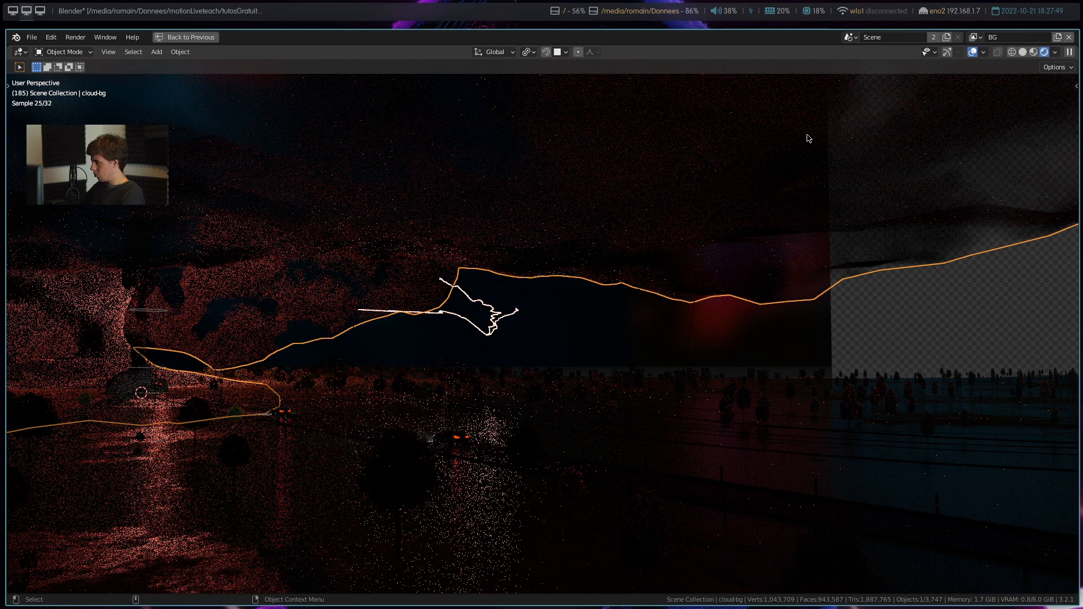
middle_drag(193, 328, 336, 305)
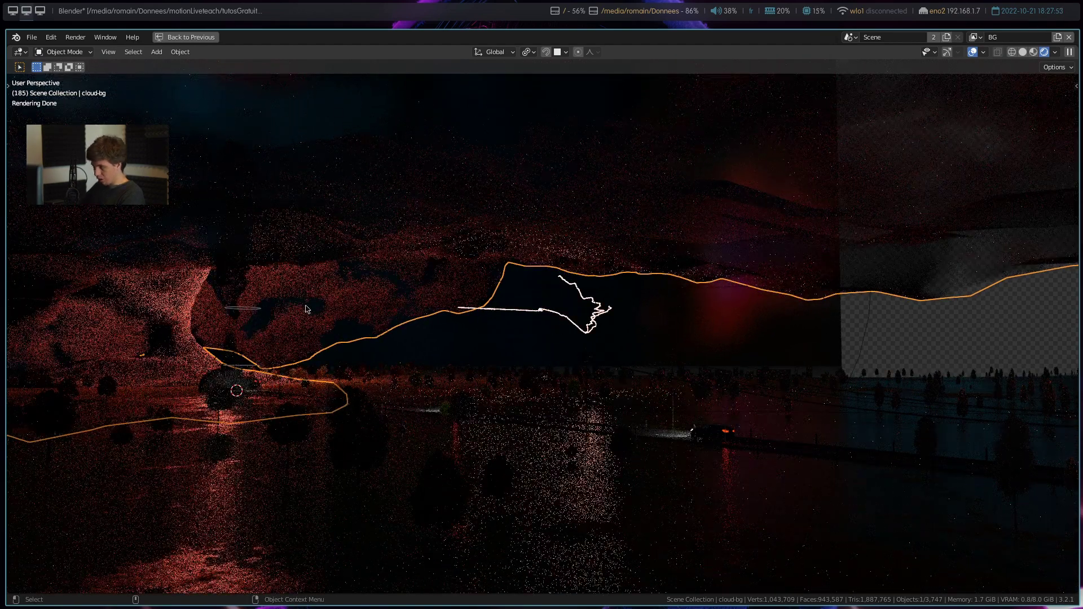
mouse_move(198, 275)
middle_down()
mouse_move(409, 295)
mouse_move(447, 319)
middle_up()
- Look through the scene camera and restore the normal layout with the cloud shader nodes visible
key(KP_0)
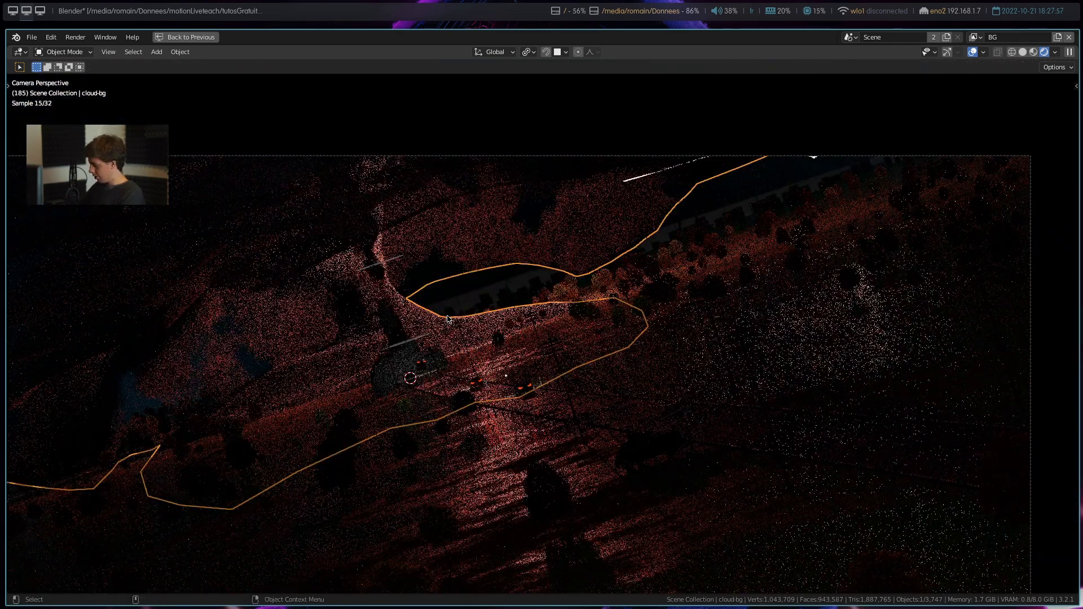
key(ctrl+space)
middle_drag(334, 371, 379, 363)
scroll(288, 385, up, 1)
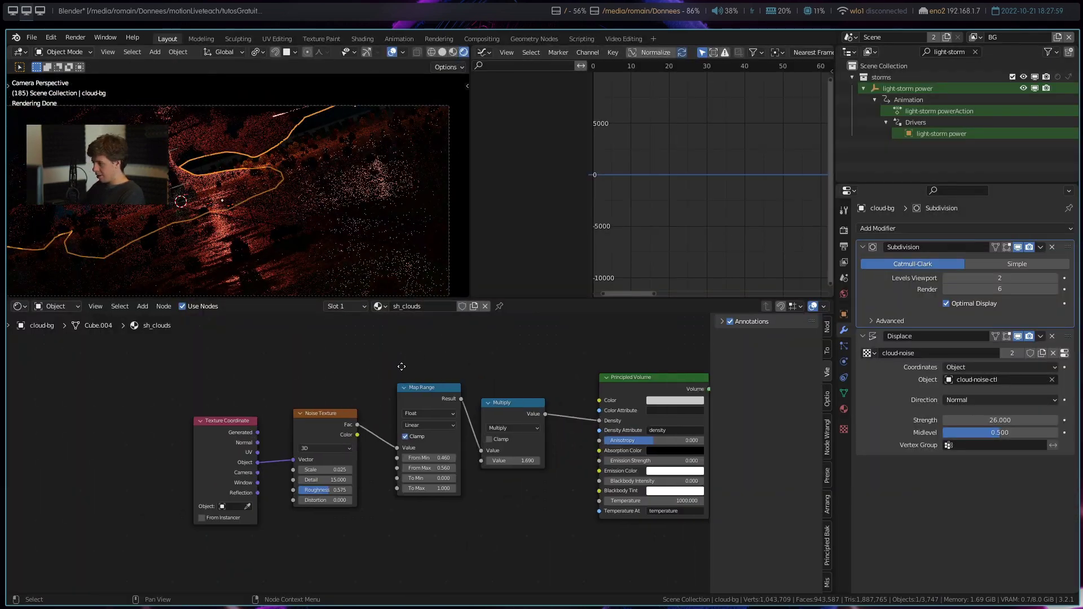
- Move the Principled Volume node aside and preview the Noise Texture as the material volume
scroll(288, 385, up, 1)
scroll(288, 385, up, 1)
middle_drag(235, 399, 308, 399)
drag(452, 404, 473, 402)
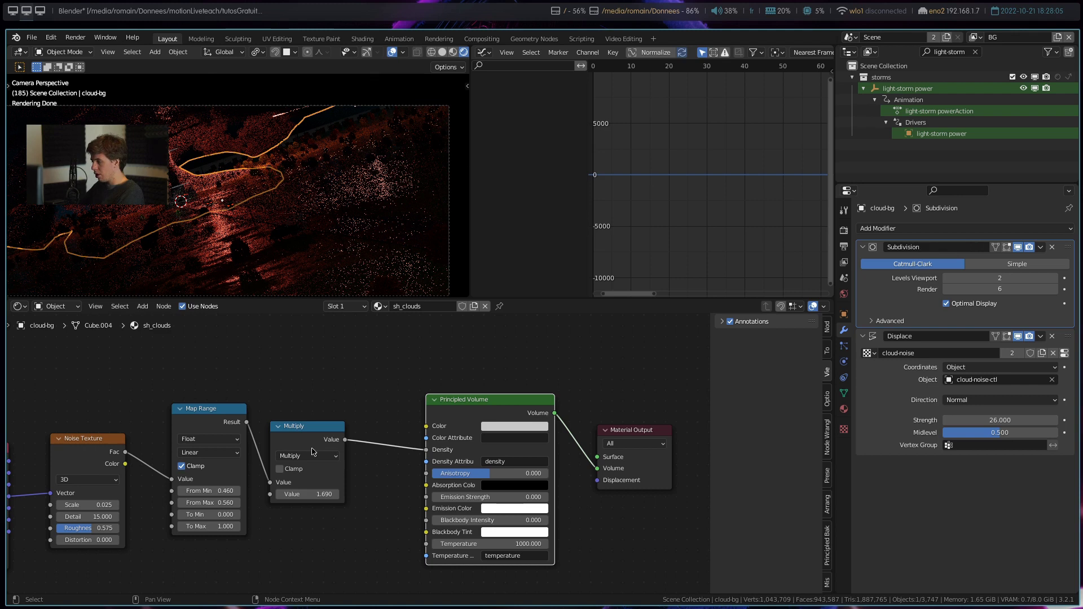
ctrl+scroll(270, 448, up, 2)
ctrl+scroll(269, 449, up, 2)
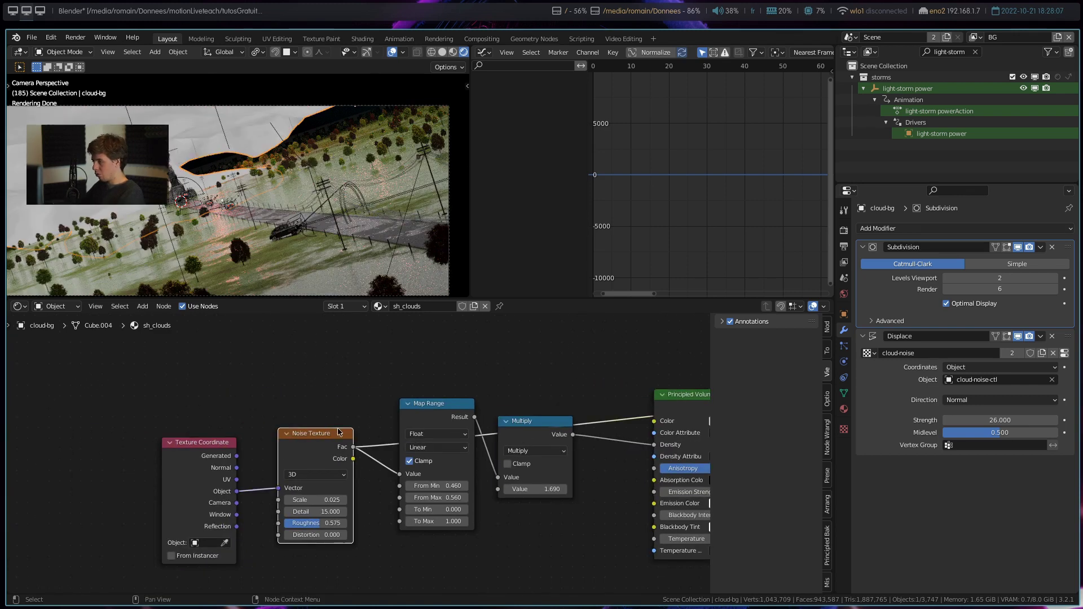
ctrl+scroll(231, 413, up, 2)
scroll(230, 413, down, 2)
ctrl+scroll(511, 393, down, 1)
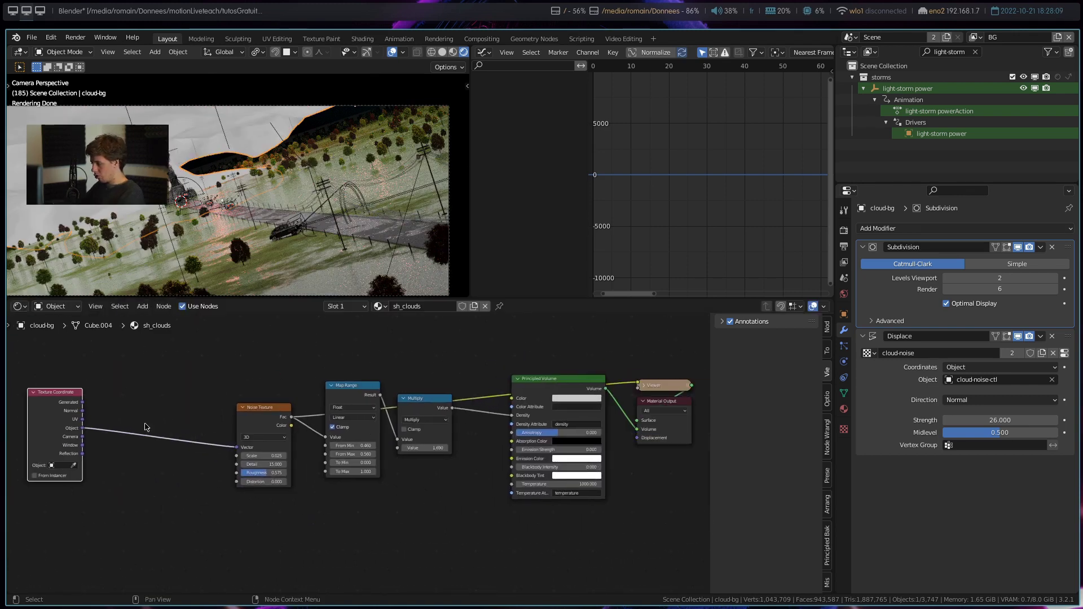
drag(511, 393, 454, 498)
mouse_move(290, 422)
mouse_down()
mouse_move(636, 430)
mouse_move(632, 460)
mouse_move(594, 319)
mouse_move(379, 446)
mouse_up()
- Delete the Viewer node and move Noise Texture and Map Range to the left
click(664, 386)
key(x)
click(244, 453)
drag(243, 453, 142, 414)
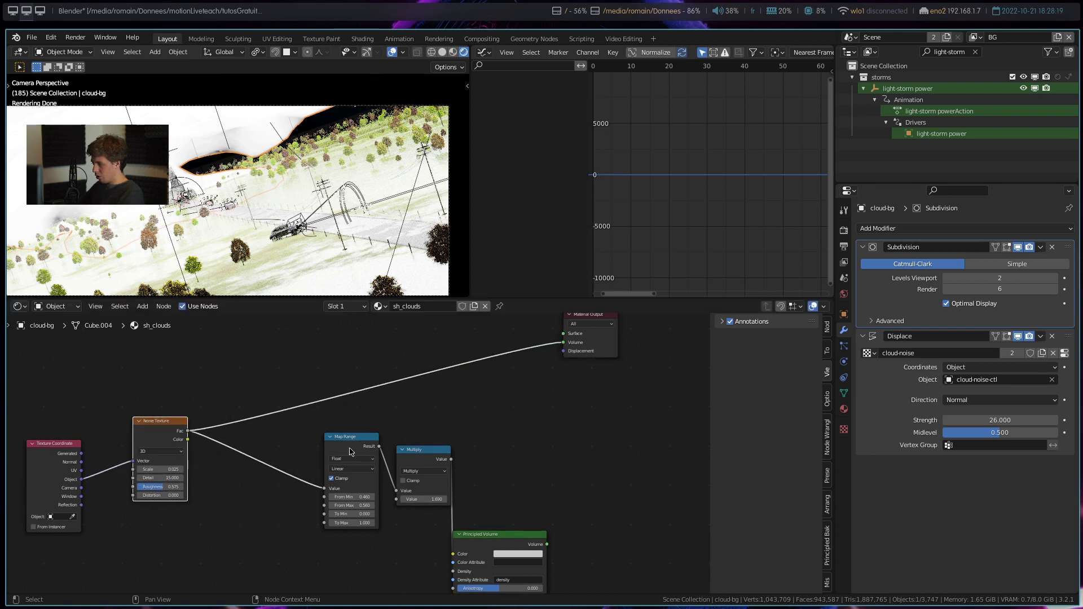
drag(349, 438, 285, 438)
scroll(367, 452, up, 2)
middle_drag(283, 516, 405, 484)
scroll(405, 484, up, 2)
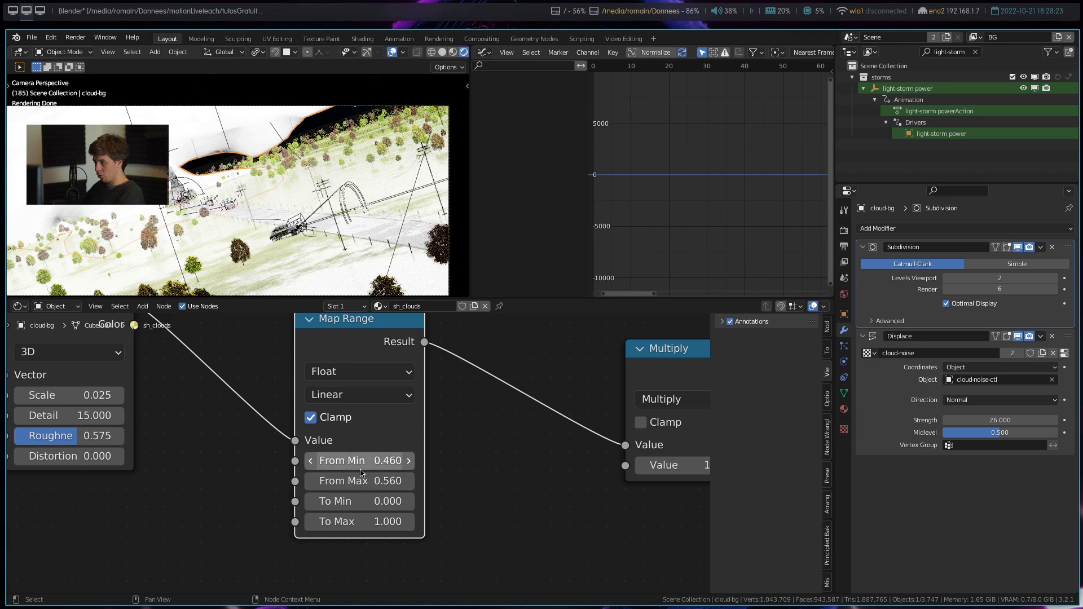
scroll(361, 473, down, 4)
- Preview the Map Range result, reposition Multiply and Principled Volume, and connect Principled Volume to Volume
drag(307, 467, 651, 381)
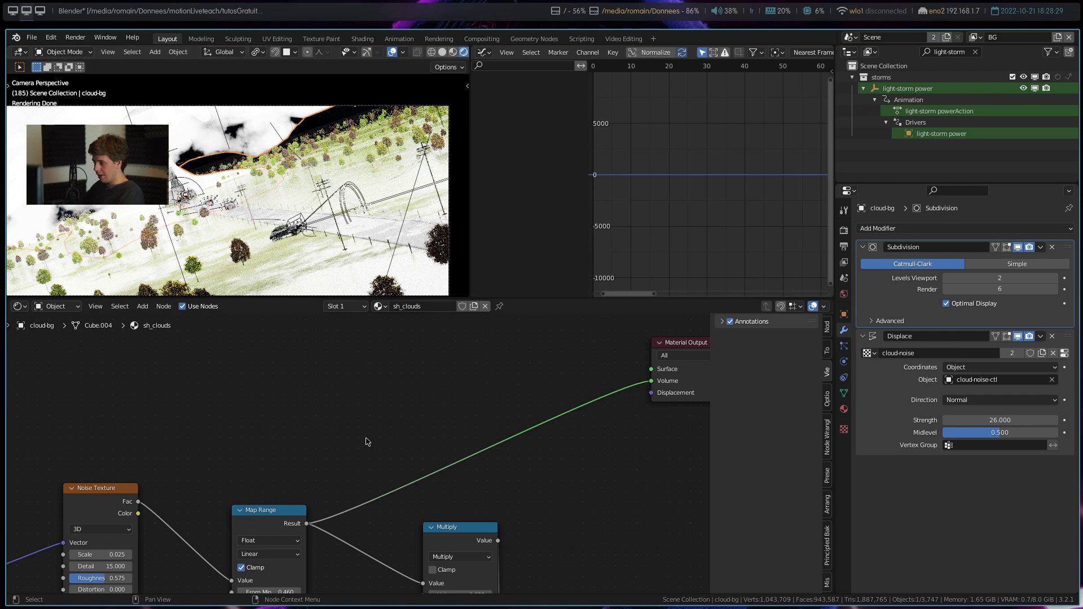
middle_drag(367, 442, 319, 382)
drag(395, 454, 323, 478)
middle_drag(323, 478, 323, 400)
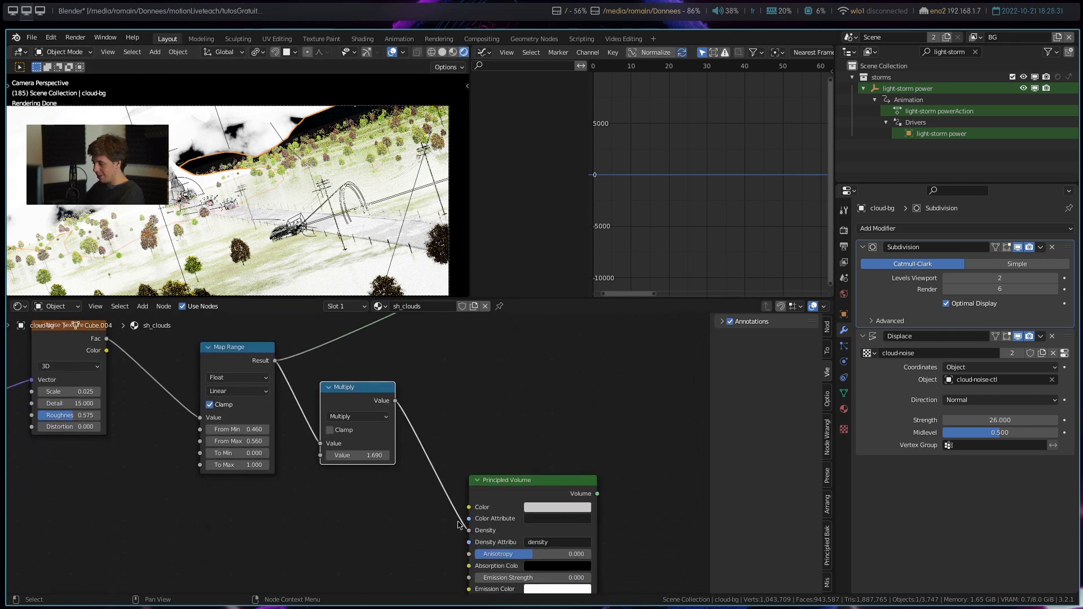
drag(496, 530, 484, 430)
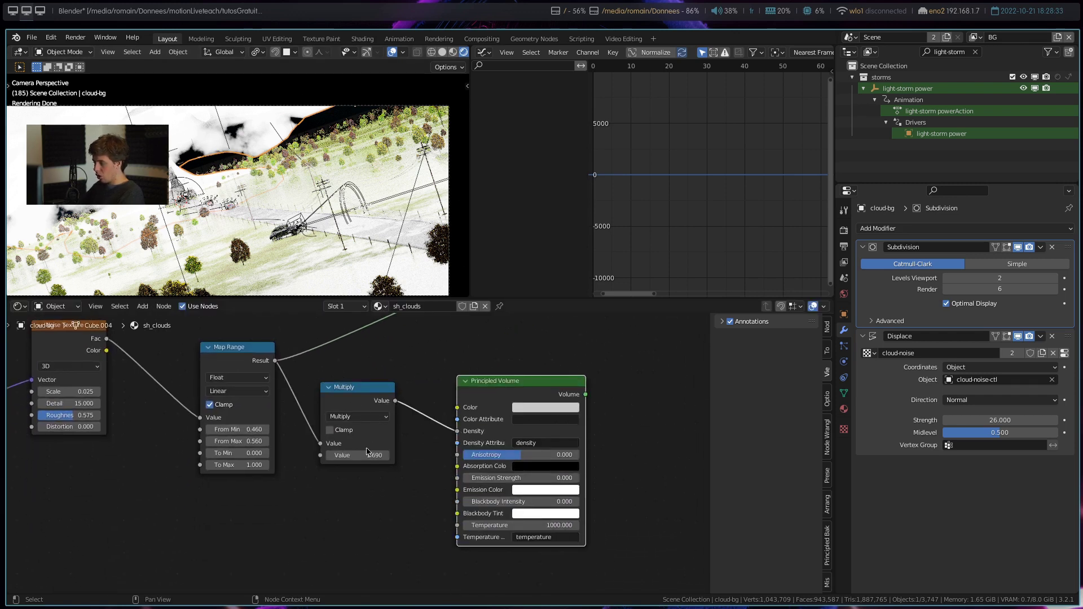
middle_drag(364, 456, 301, 568)
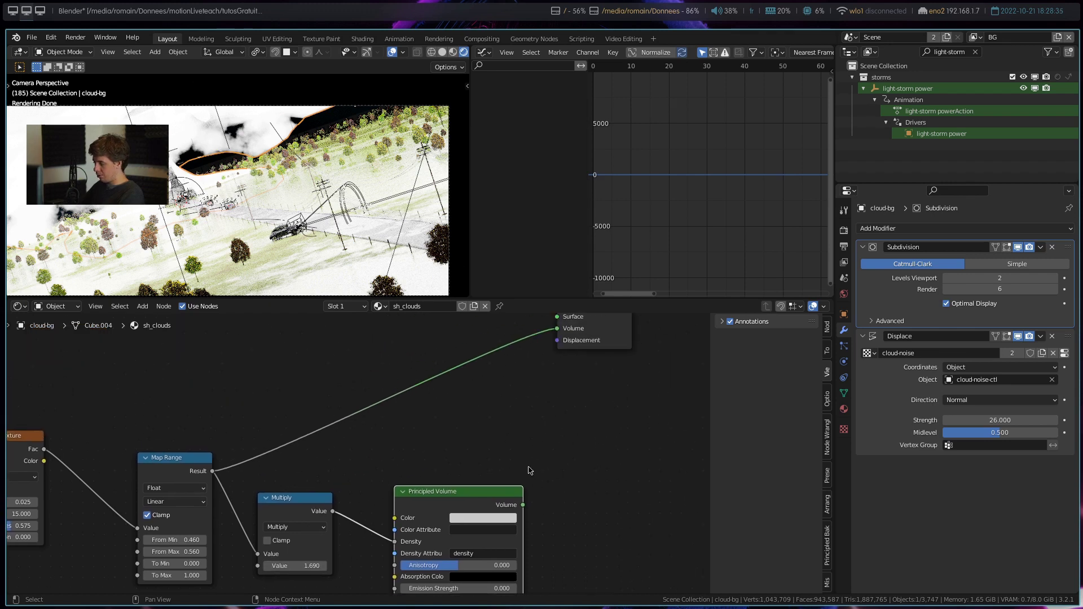
drag(523, 506, 567, 333)
key(Return)
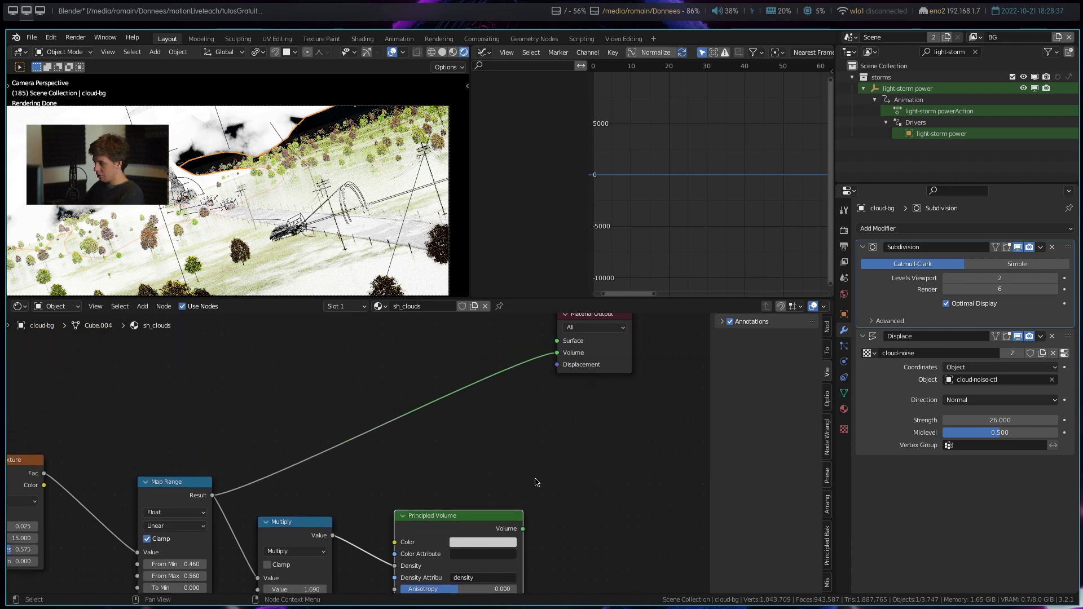
- Preview Map Range as the volume and raise its From Min/From Max to 0.610/0.710
drag(422, 522, 414, 424)
middle_drag(364, 457, 362, 419)
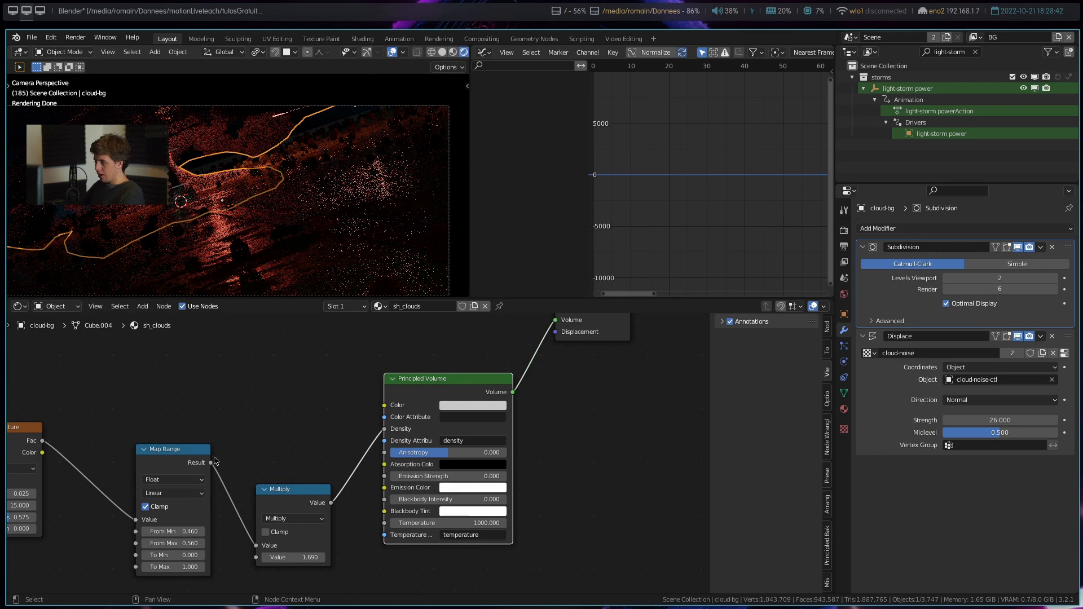
drag(211, 462, 555, 320)
mouse_move(339, 392)
middle_down()
mouse_move(339, 447)
mouse_move(509, 391)
middle_up()
drag(349, 541, 349, 544)
key(ctrl+z)
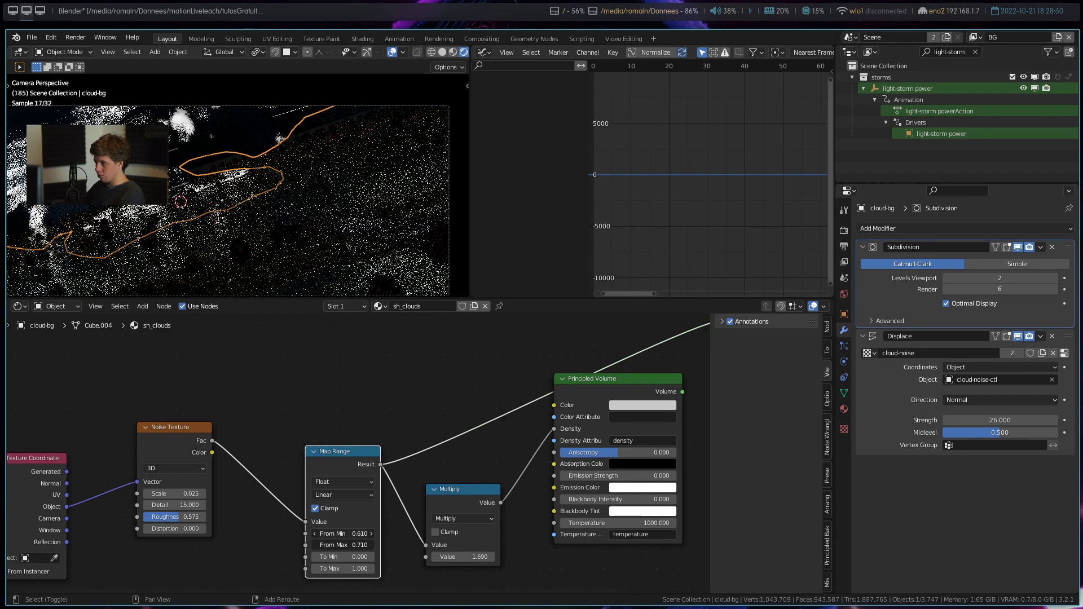
drag(338, 534, 353, 496)
- Cut the Map Range preview link, reconnect Principled Volume to the Volume input, and maximize the viewport
middle_drag(539, 365, 397, 394)
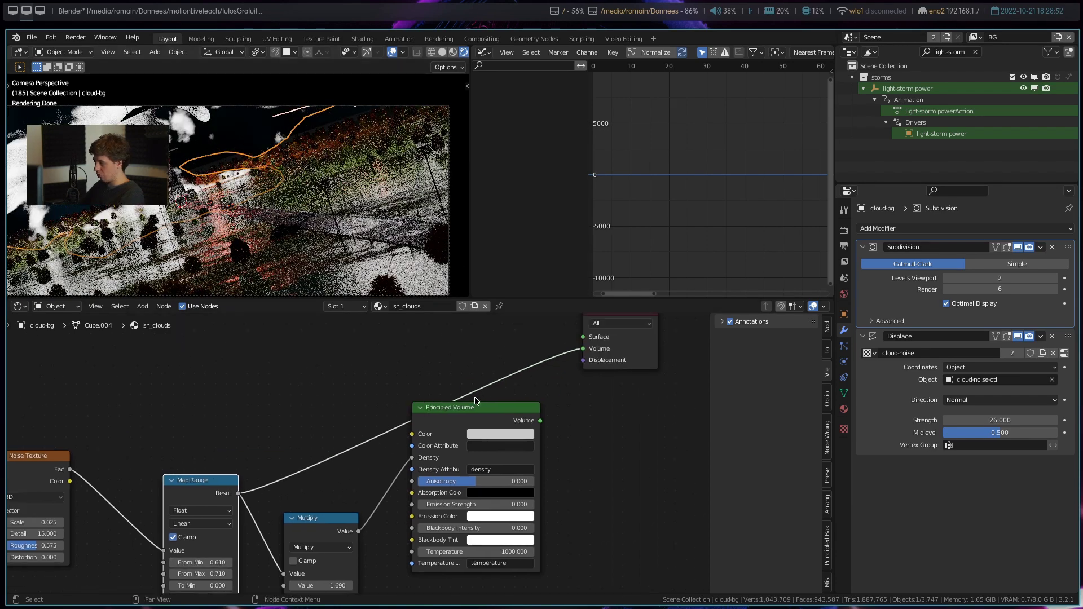
drag(541, 421, 583, 360)
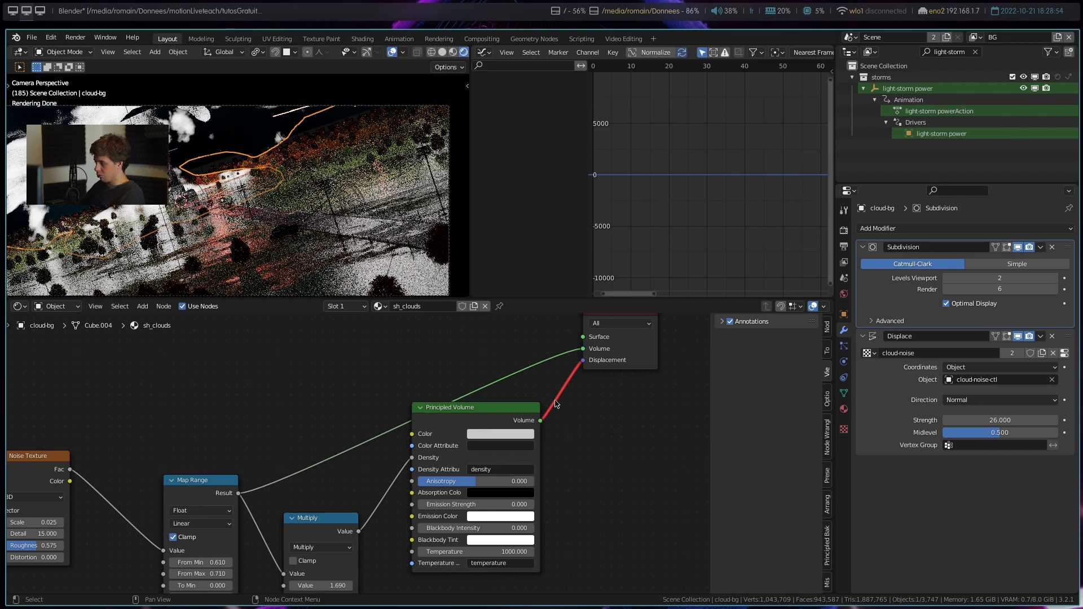
ctrl+right_drag(549, 385, 565, 412)
drag(540, 420, 583, 349)
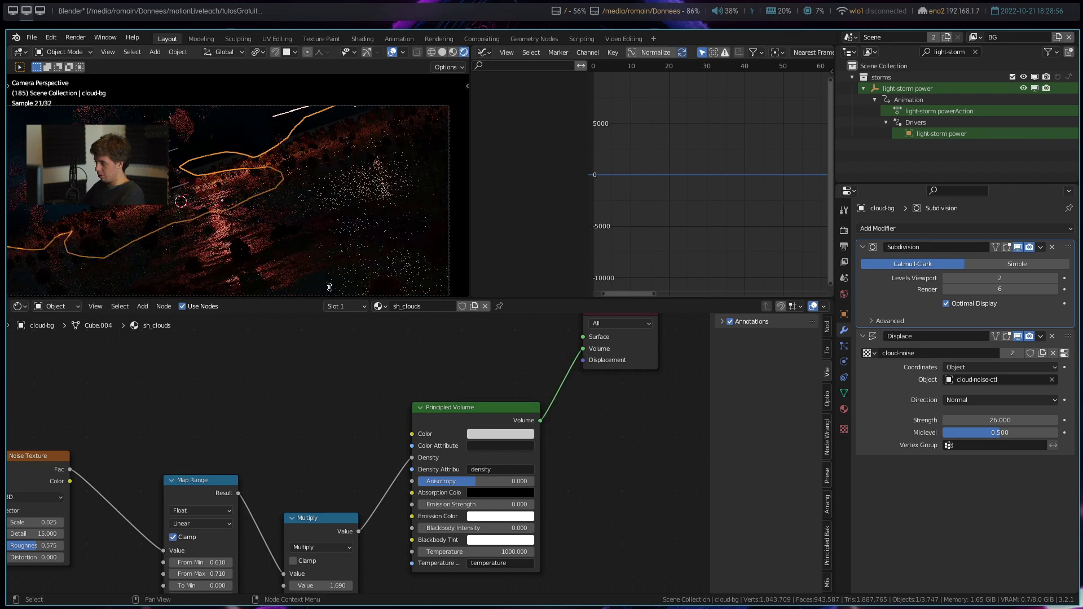
key(ctrl+space)
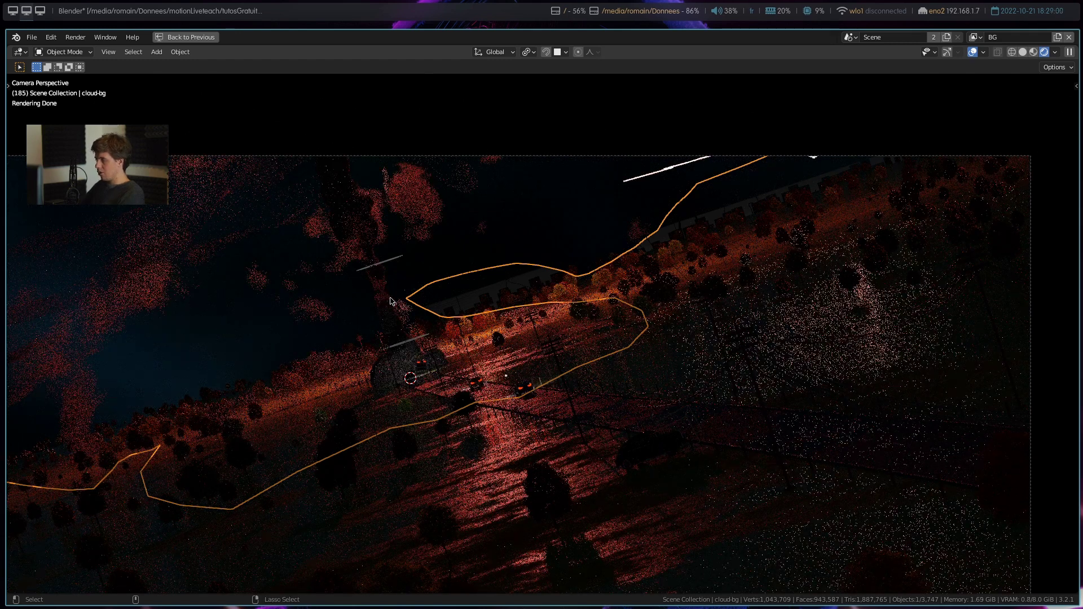
- Arrange Texture Coordinate, Noise Texture, Map Range and Multiply into a compact row
key(ctrl+space)
scroll(537, 384, down, 1)
mouse_move(58, 424)
mouse_down()
mouse_move(320, 567)
mouse_move(446, 546)
mouse_up()
key(g)
click(440, 468)
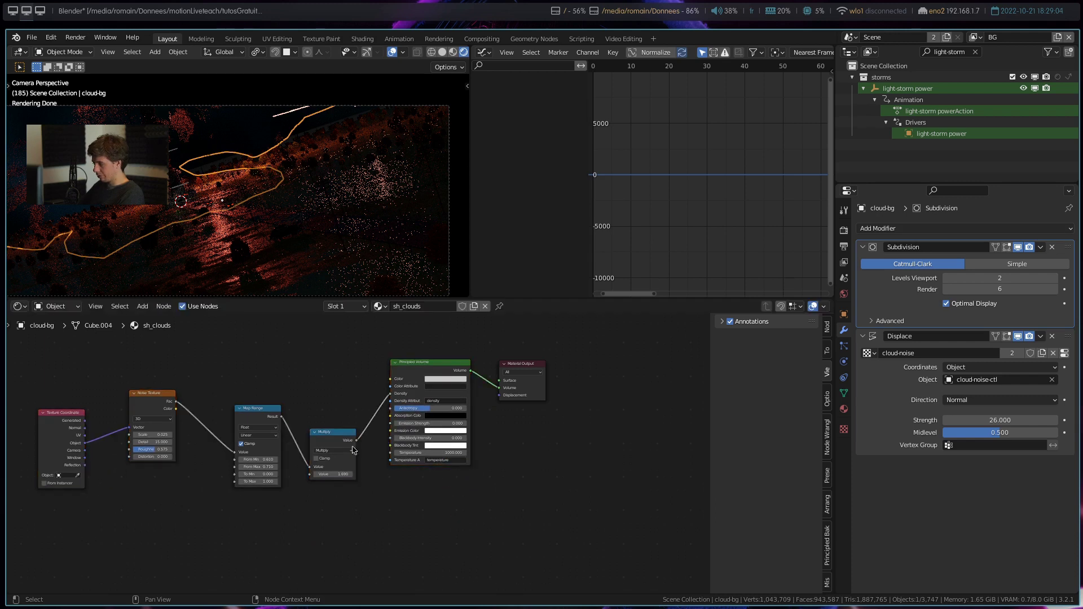
drag(250, 411, 284, 384)
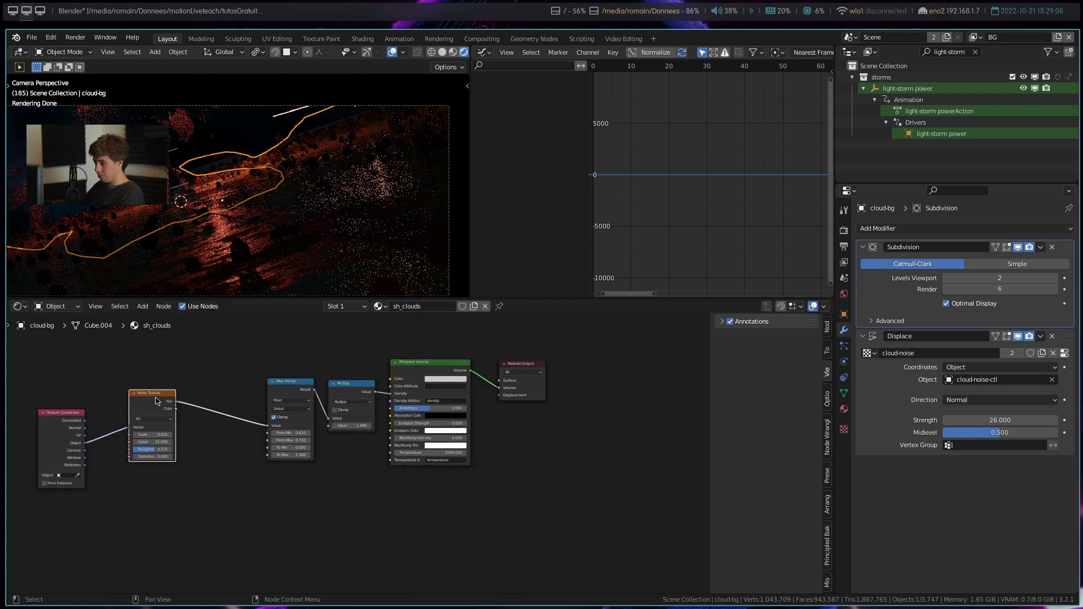
drag(151, 394, 206, 388)
drag(48, 425, 125, 396)
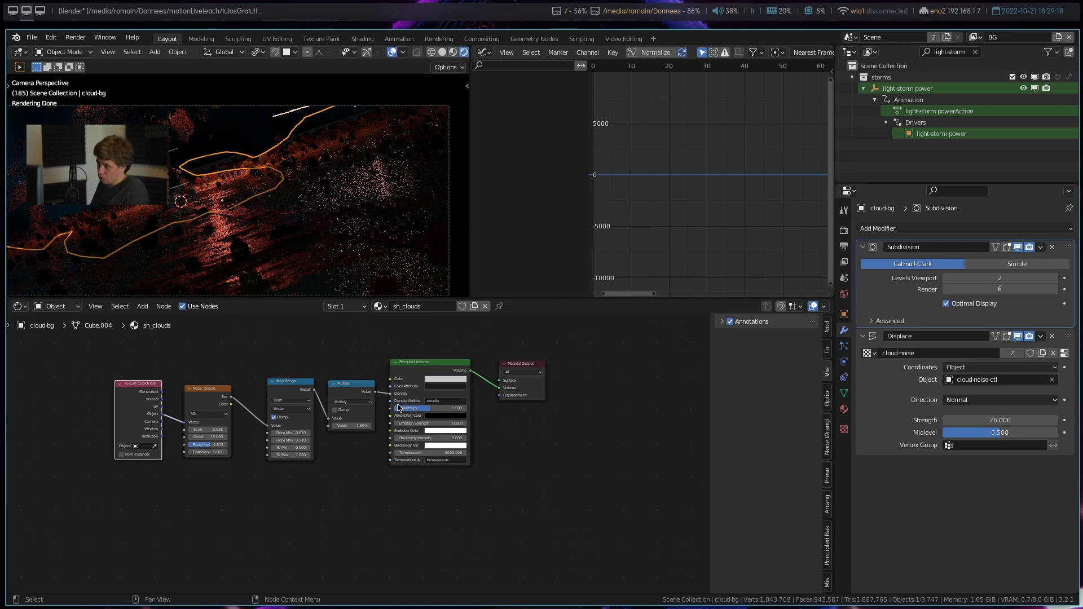
- Select the monster-leg and potos-lefft objects, then switch to the Compositing workspace
click(179, 187)
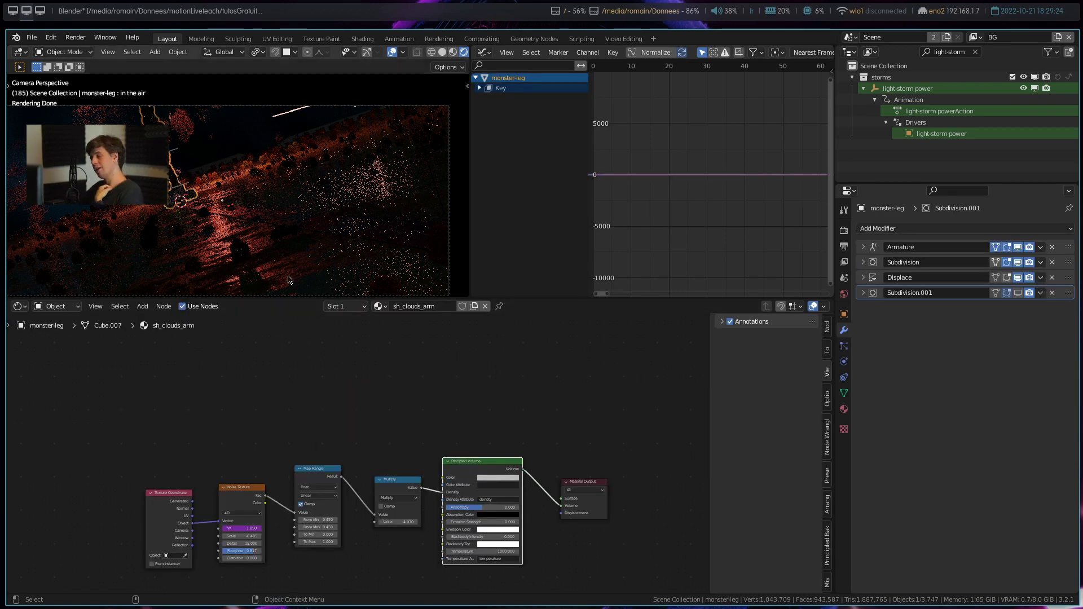
click(245, 229)
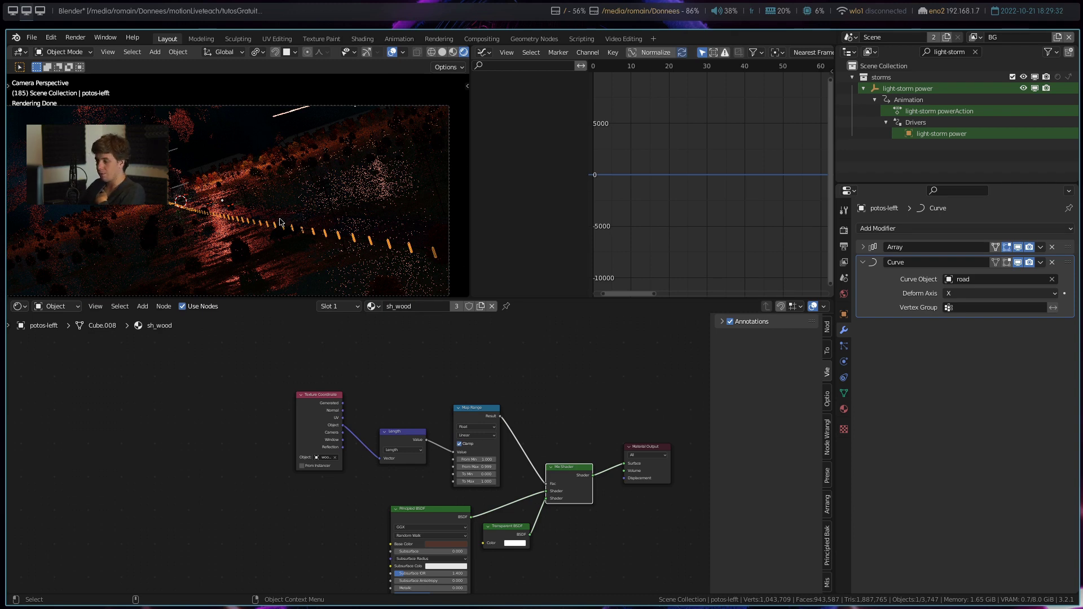
click(481, 38)
scroll(429, 502, down, 2)
scroll(387, 484, up, 2)
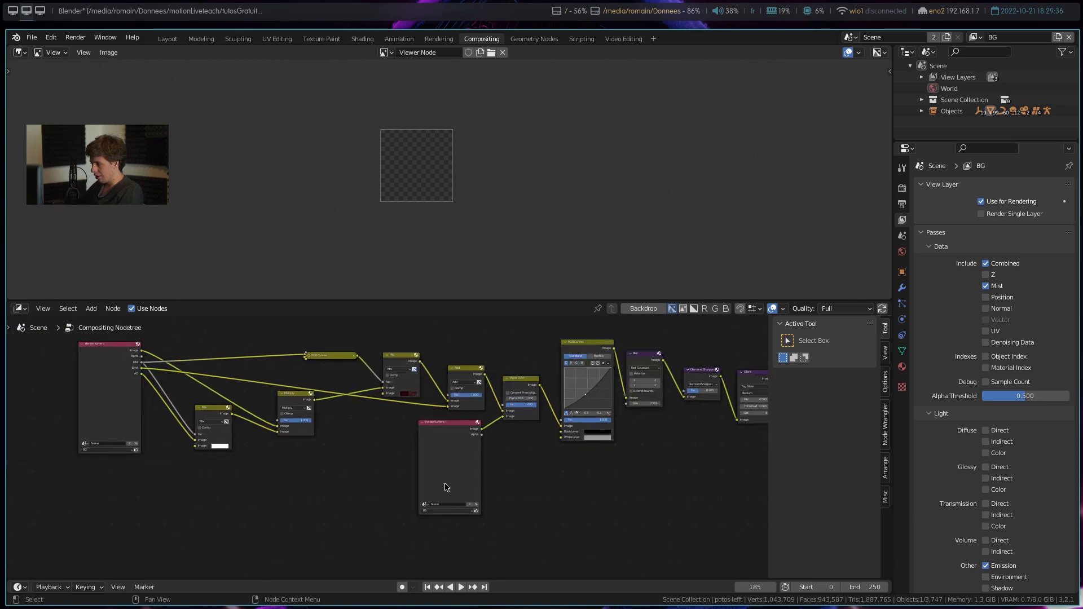
- Send the compositor's Mix node output to the Viewer and move the Mix node up
scroll(395, 486, up, 1)
scroll(372, 497, up, 1)
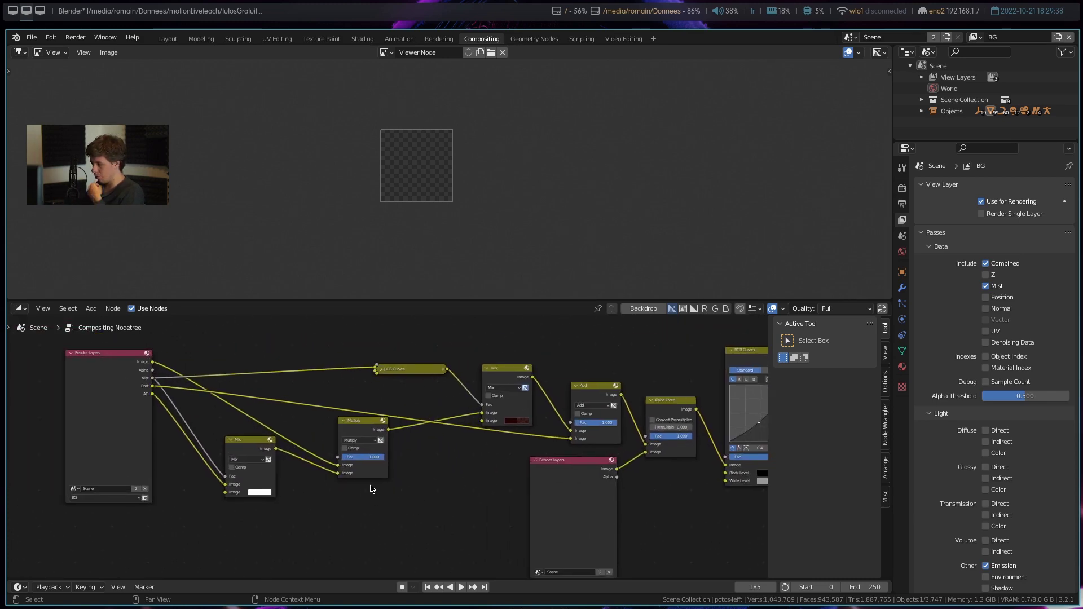
click(129, 385)
ctrl+shift+click(251, 450)
mouse_move(277, 457)
middle_down()
mouse_move(403, 415)
mouse_move(394, 507)
middle_up()
scroll(403, 415, up, 2)
drag(345, 482, 333, 440)
- Move the Multiply and RGB Curves nodes, collapse RGB Curves, and bring up the file browser
click(574, 433)
drag(575, 433, 511, 426)
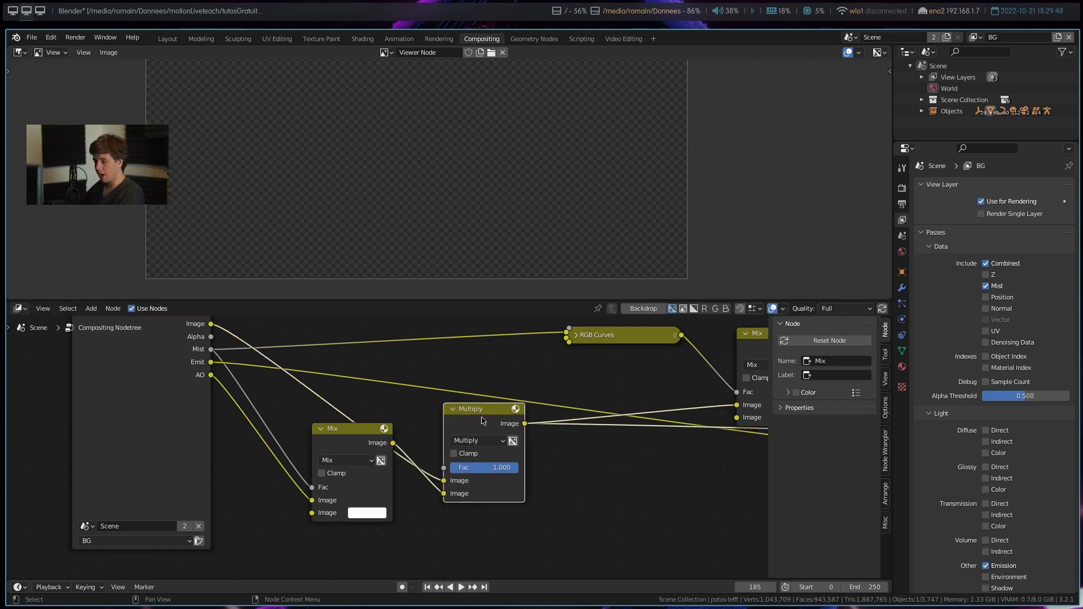
middle_drag(585, 435, 430, 433)
click(382, 377)
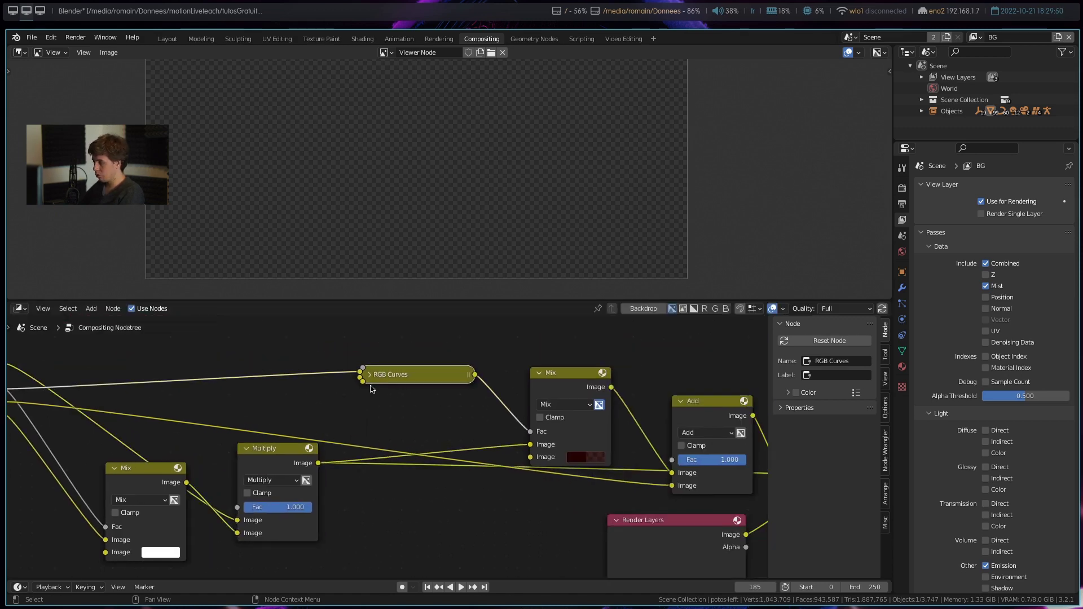
key(h)
scroll(382, 377, down, 3)
drag(381, 378, 374, 337)
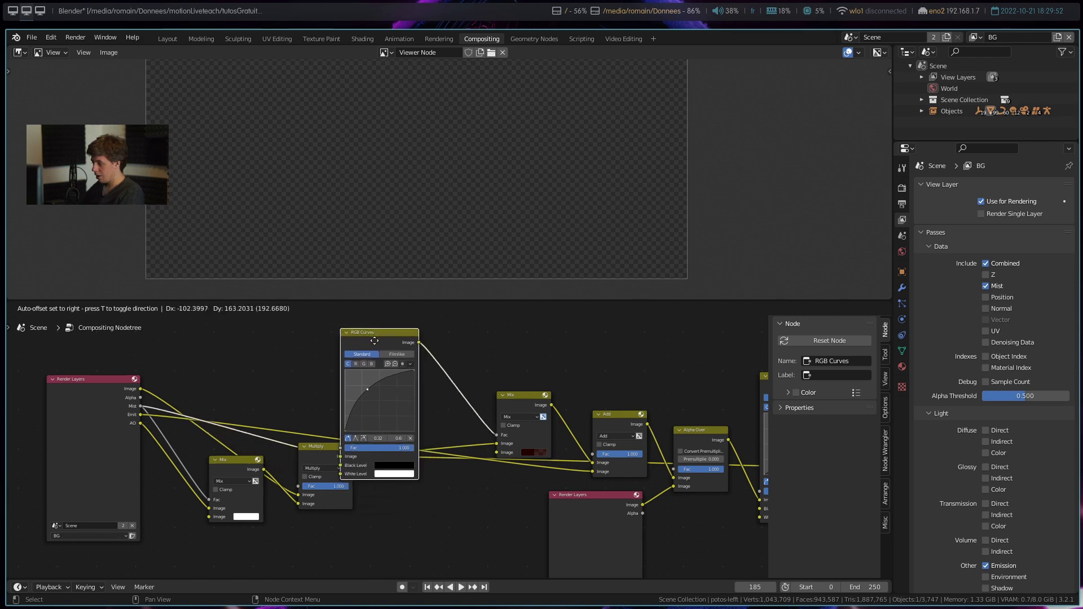
click(347, 333)
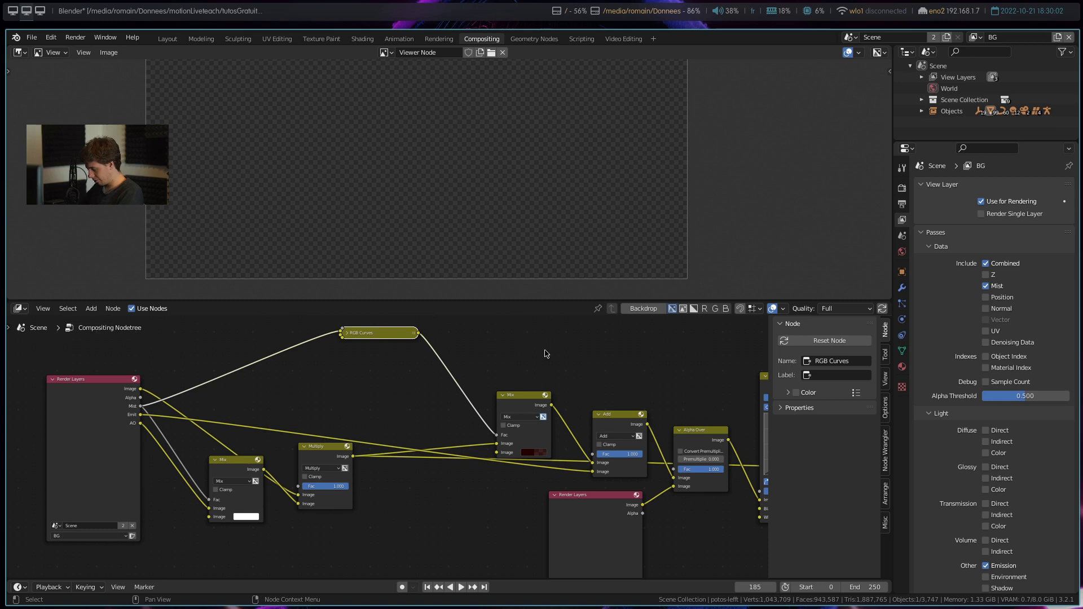
key(super+e)
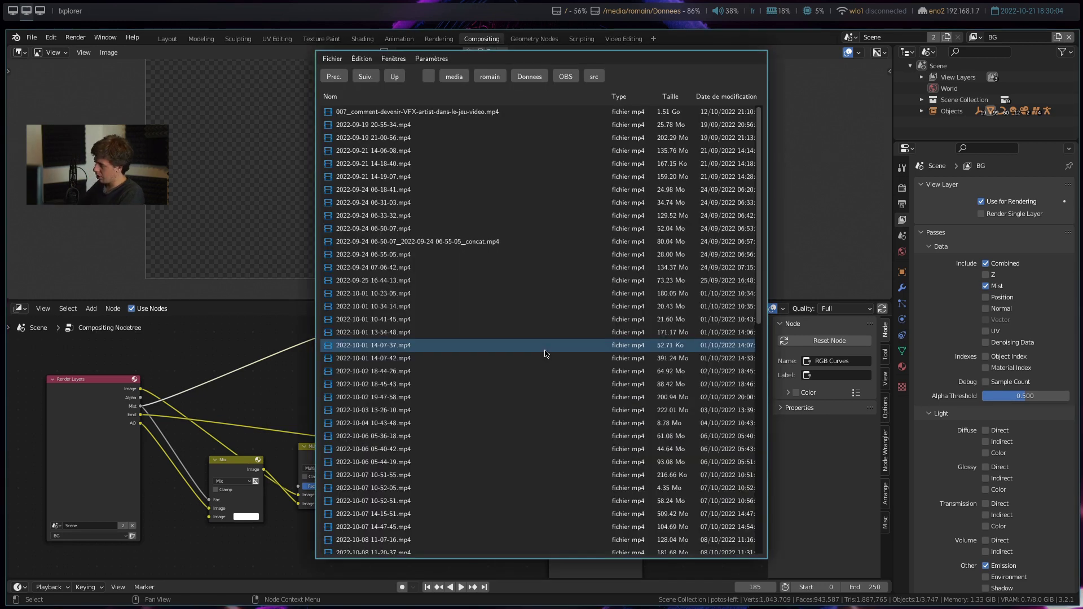
- From the Donnees folder, watch ca-faisait-longtemps.mp4 in VLC, then close the player
click(530, 77)
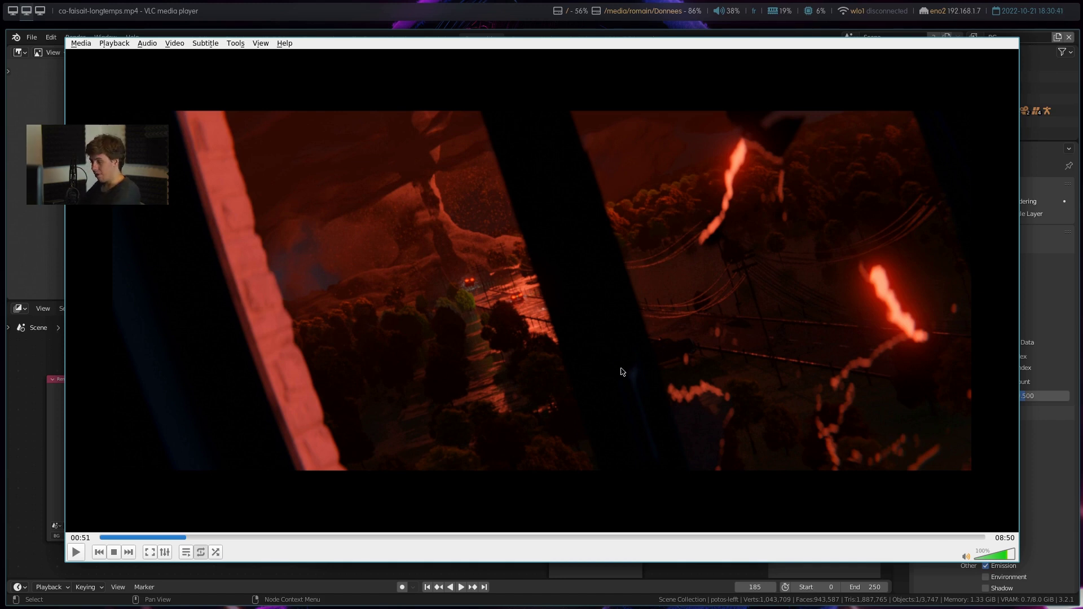
key(ctrl+q)
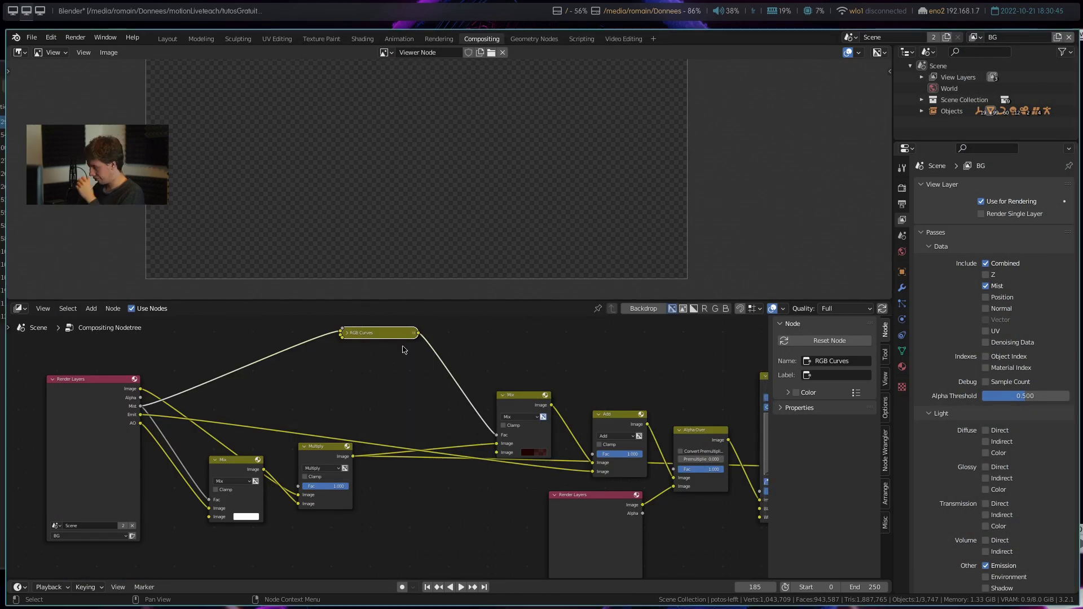
- Expand the RGB Curves node to inspect its curve, then collapse it again
scroll(372, 407, up, 2)
click(353, 351)
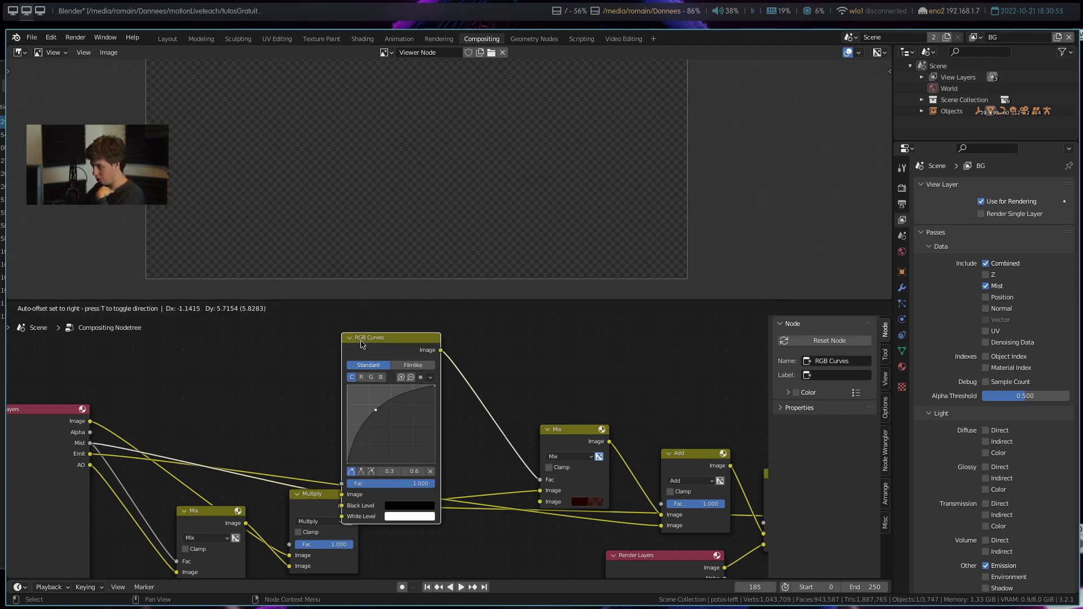
scroll(450, 386, down, 2)
drag(522, 395, 514, 369)
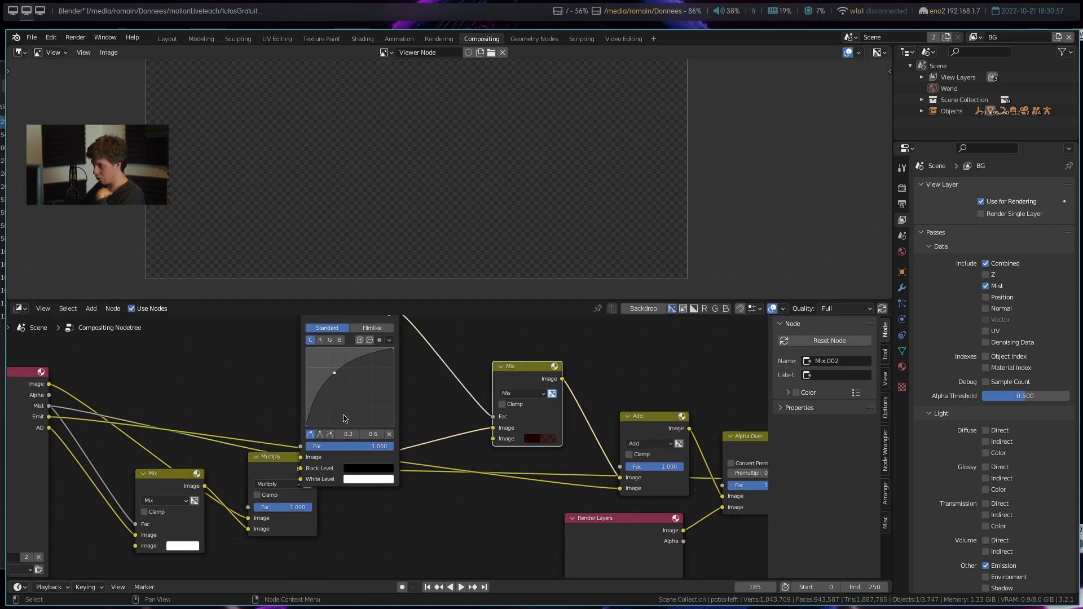
scroll(395, 361, down, 2)
click(332, 344)
scroll(340, 463, up, 2)
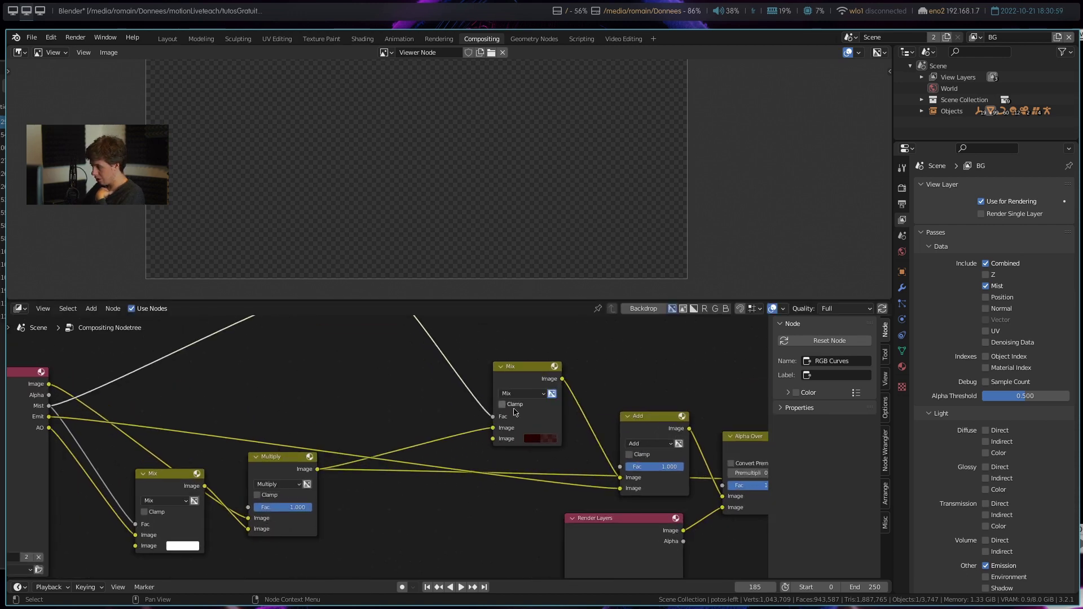
- Inspect the Mix node's red colour in its colour picker
click(552, 439)
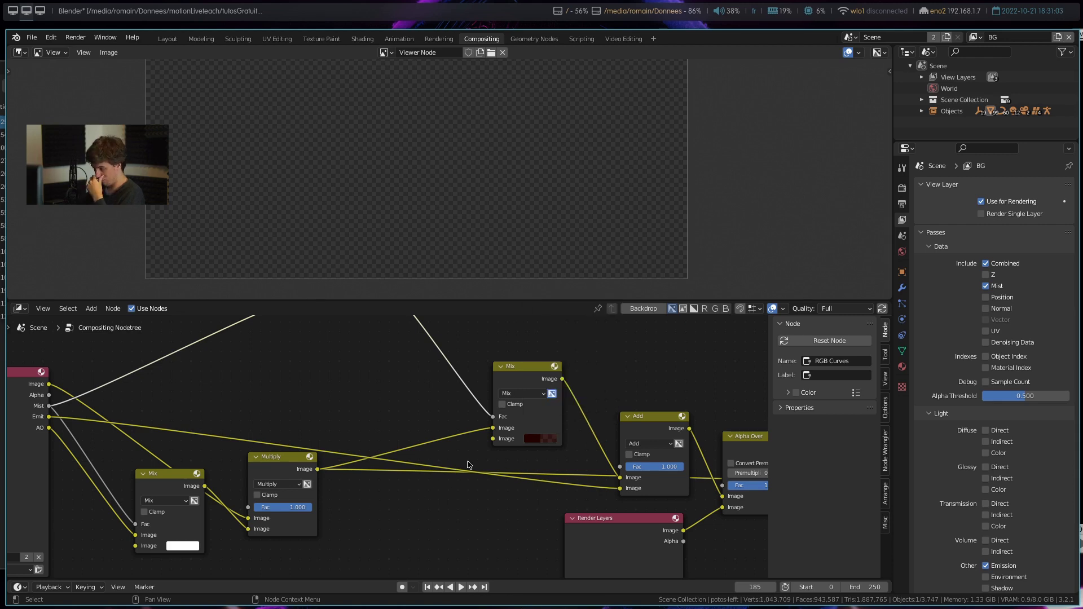
scroll(467, 464, up, 2)
scroll(462, 466, down, 3)
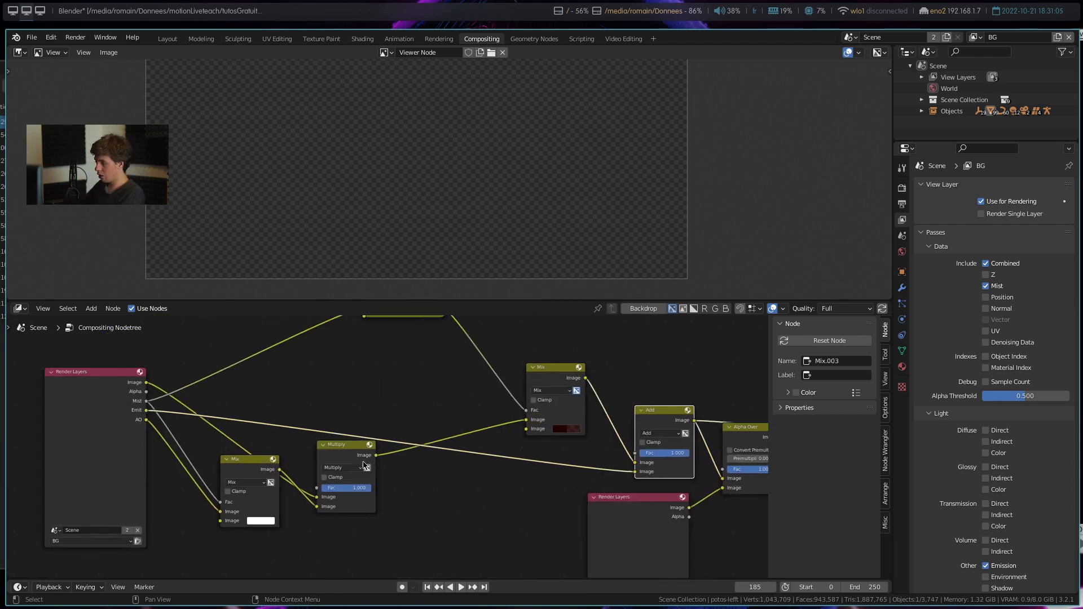
middle_drag(636, 432, 537, 410)
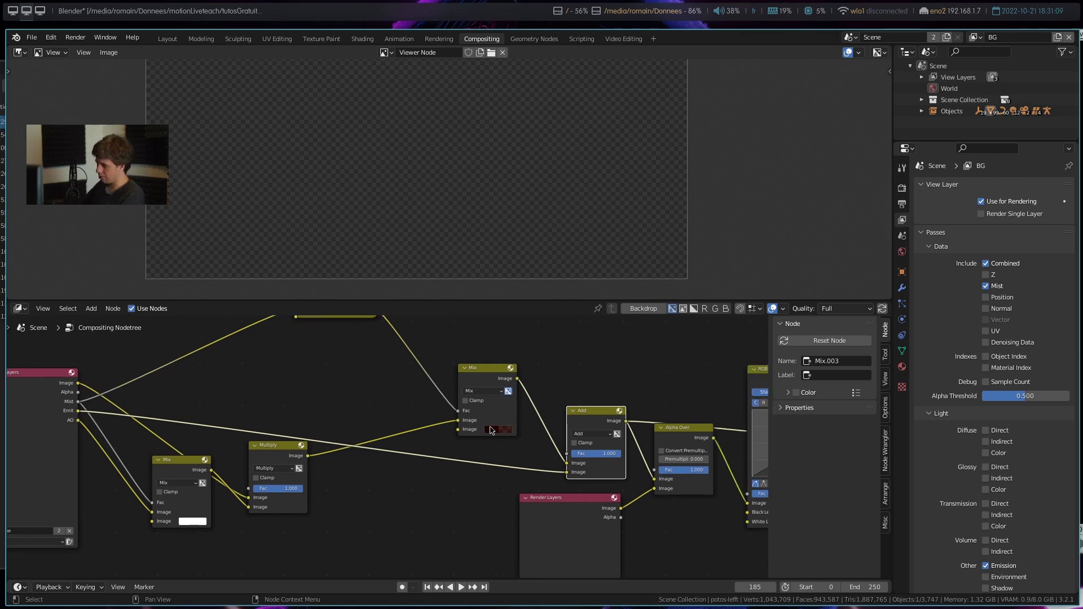
- Reposition the second Render Layers node feeding the Alpha Over node
middle_drag(490, 432, 299, 403)
mouse_move(390, 479)
mouse_down()
mouse_move(358, 495)
mouse_move(371, 467)
mouse_up()
scroll(364, 480, down, 2)
click(460, 394)
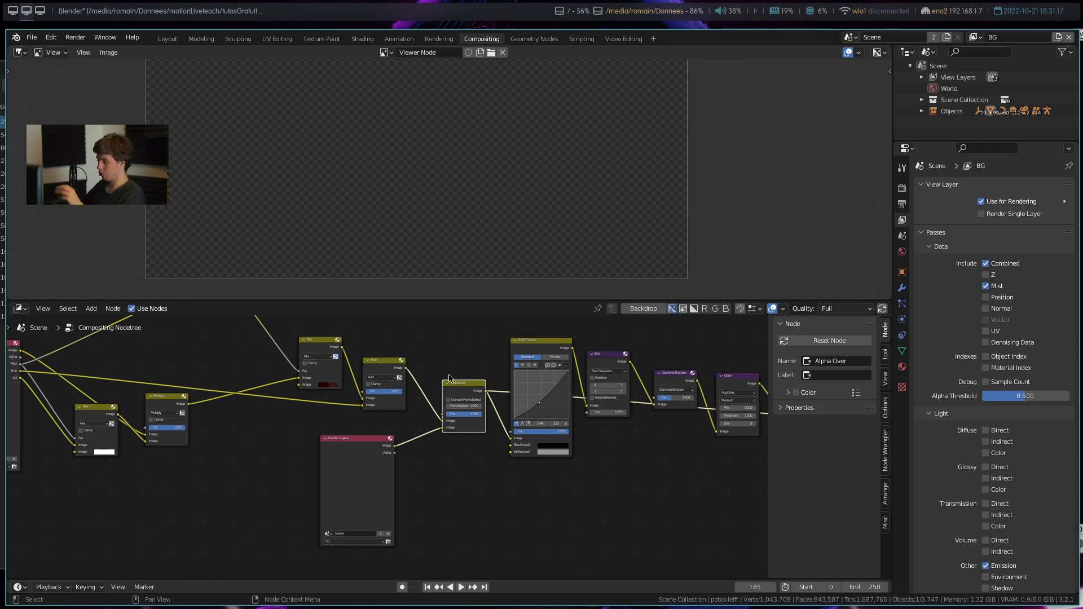
scroll(417, 381, up, 2)
drag(274, 471, 298, 471)
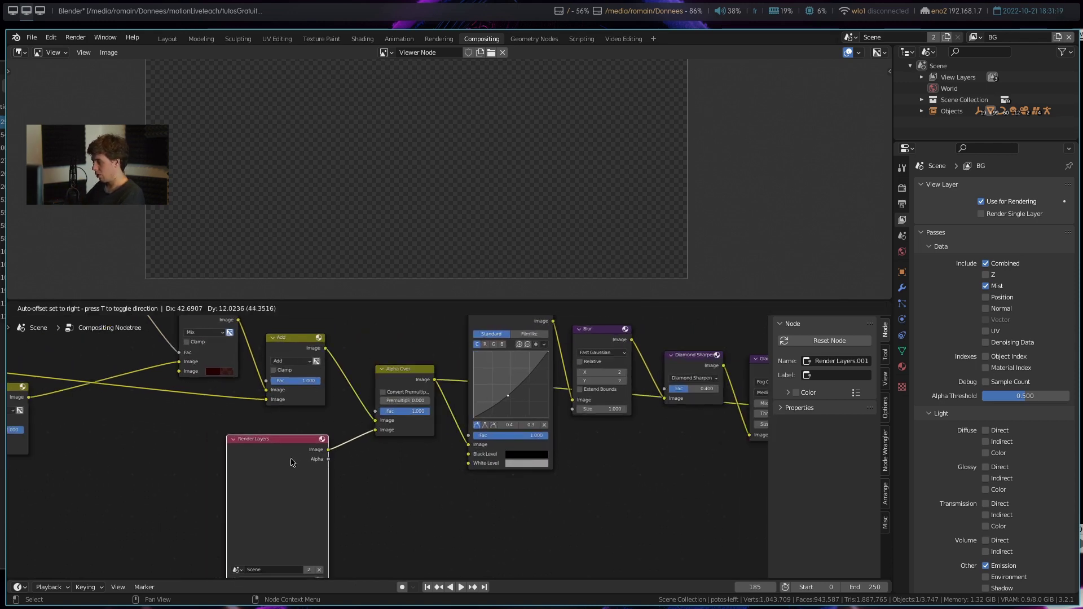
scroll(339, 450, down, 2)
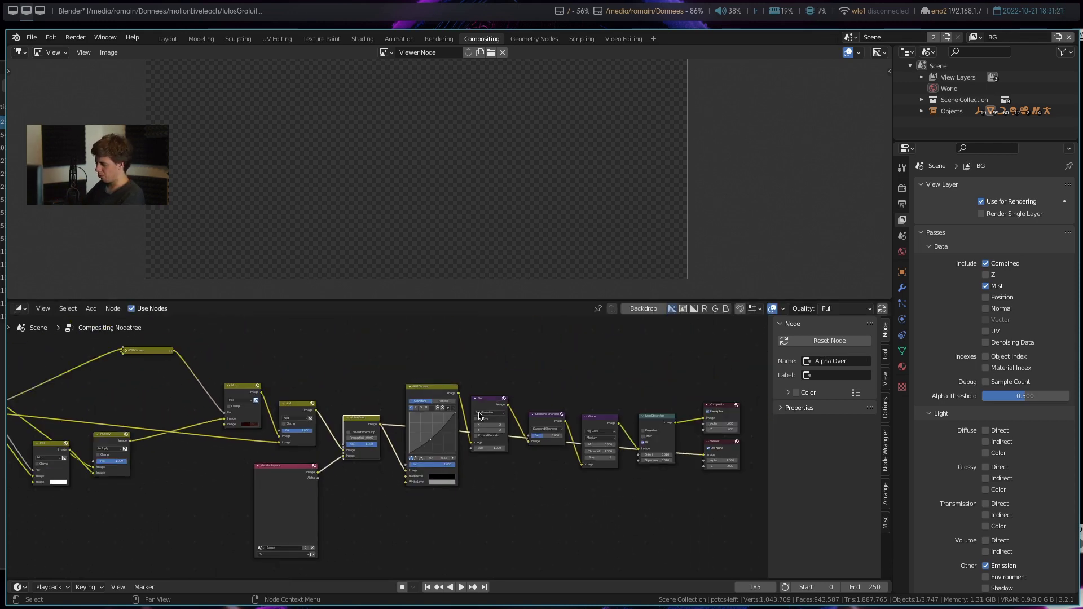
scroll(339, 450, up, 1)
- Select the RGB Curves, Blur and Diamond Sharpen nodes in turn to review them
middle_drag(468, 370, 388, 391)
click(387, 390)
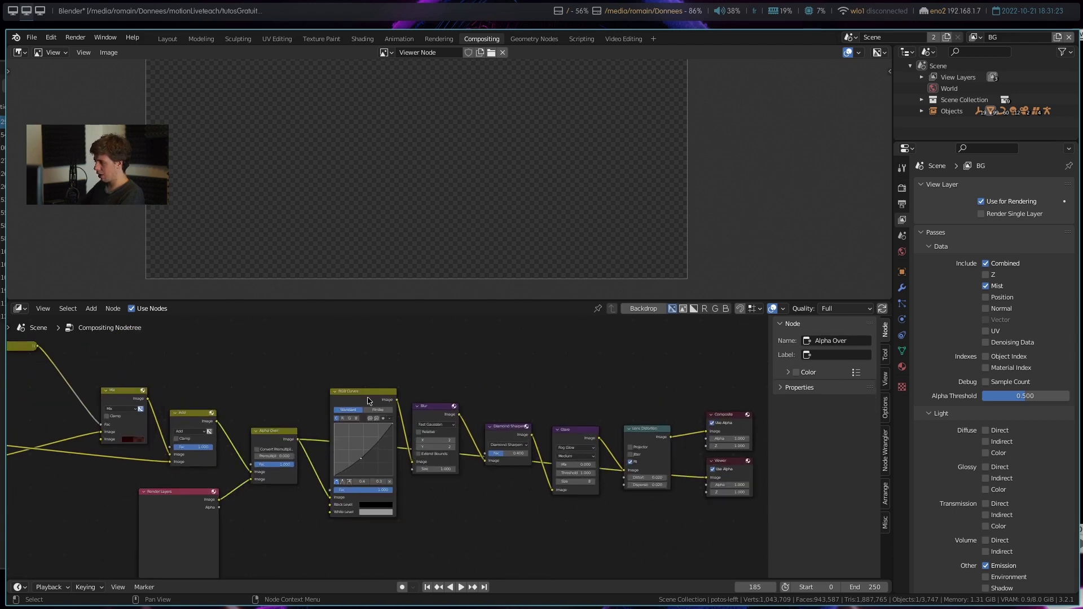
click(432, 409)
click(498, 436)
scroll(499, 451, up, 2)
scroll(499, 450, up, 1)
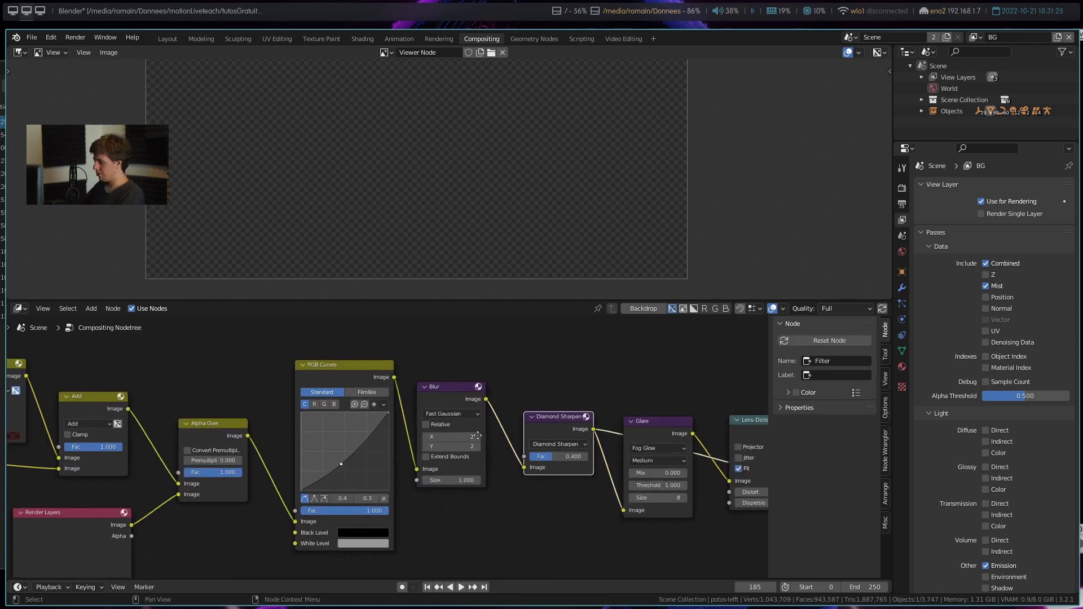
middle_drag(499, 451, 458, 424)
drag(347, 370, 479, 499)
click(384, 394)
click(484, 430)
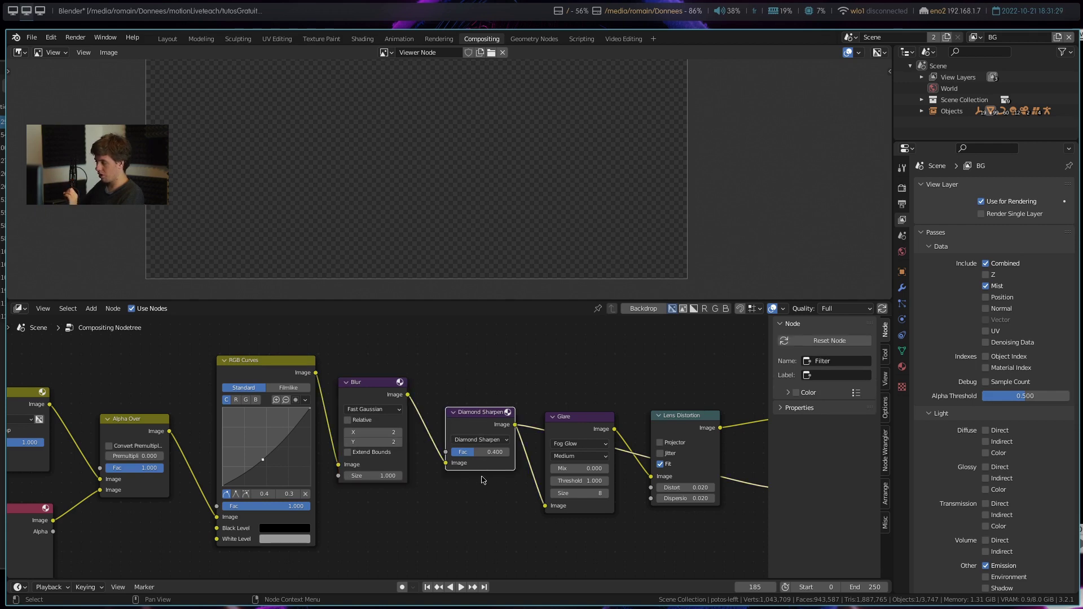
- Review the Glare and output nodes, then bring up the VLC render video
drag(368, 321, 514, 459)
click(570, 418)
middle_drag(610, 377, 393, 366)
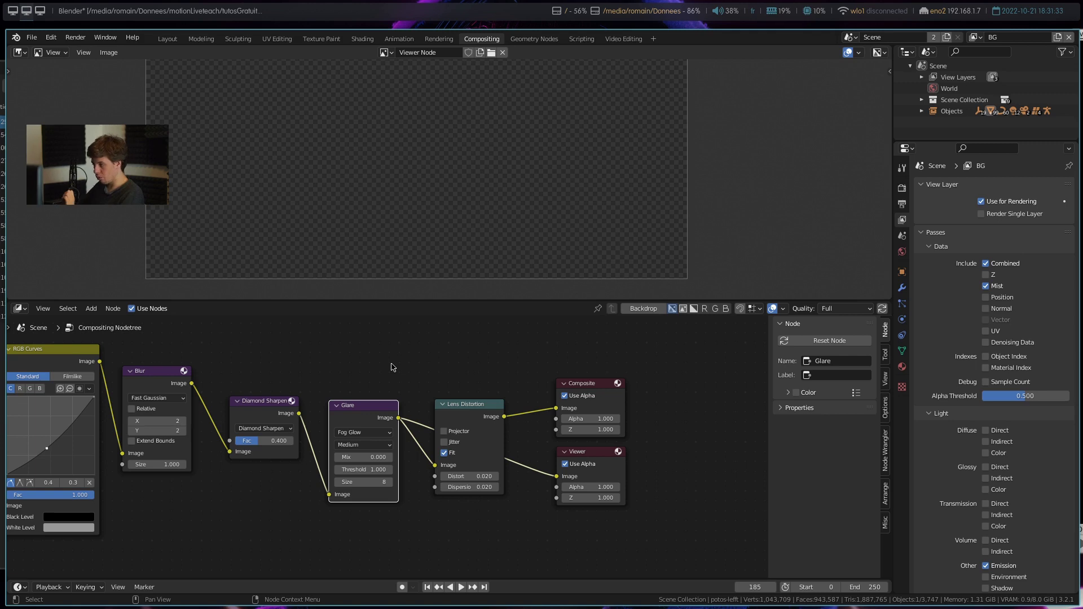
key(alt+Tab)
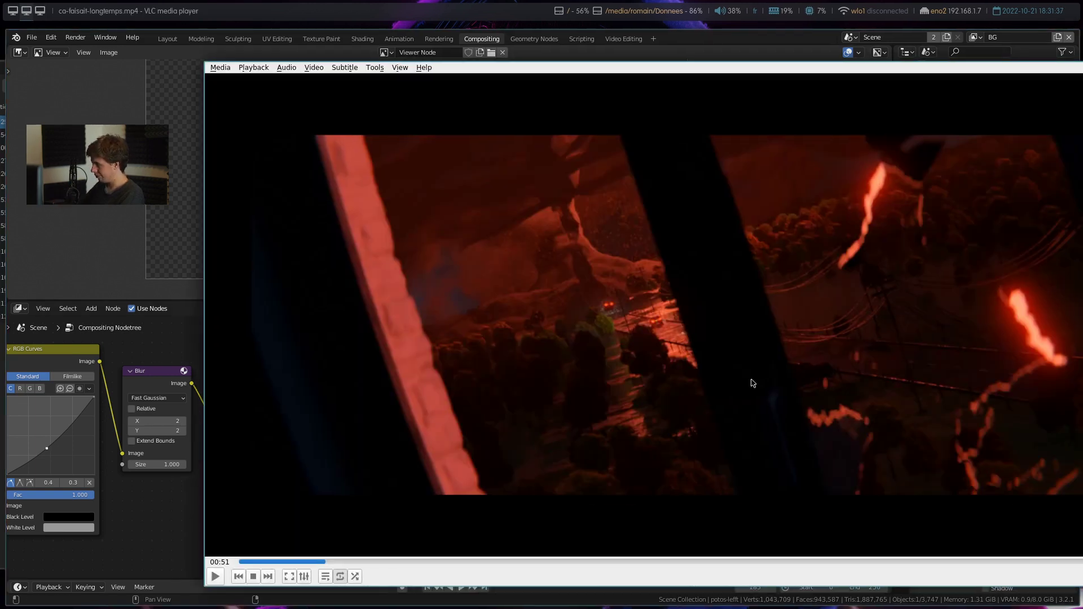
- Select the Lens Distortion node while flipping between Blender and the VLC render
key(alt+Tab)
click(465, 404)
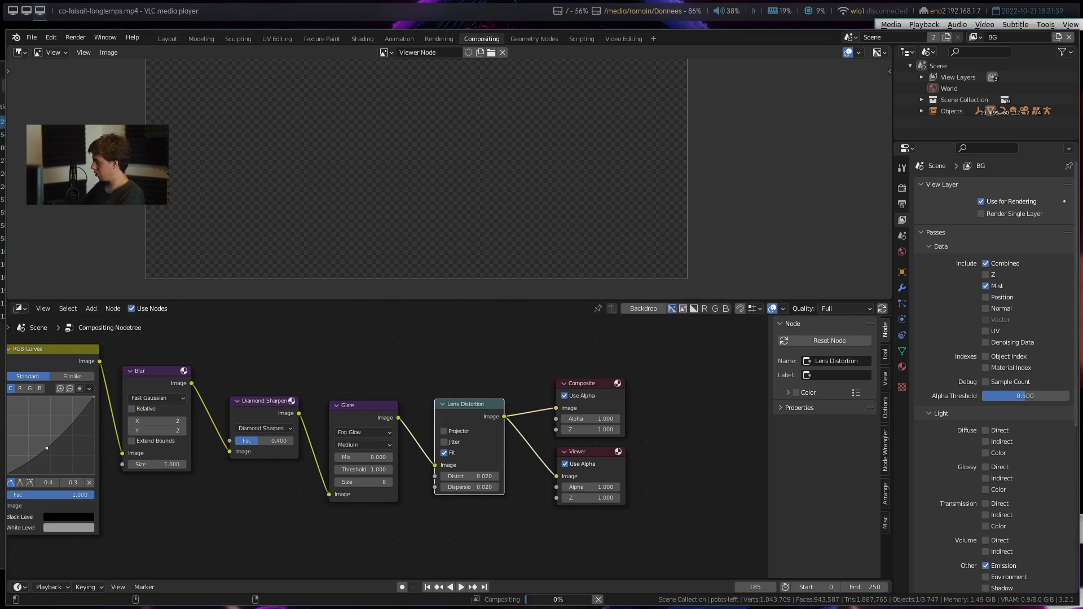
key(alt+Tab)
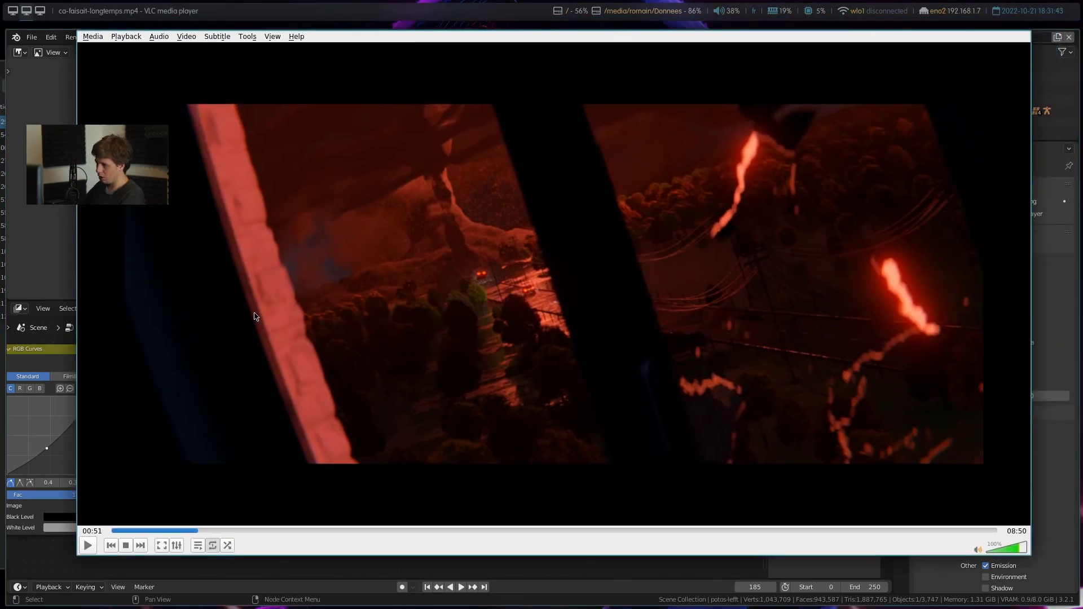
key(alt+Tab)
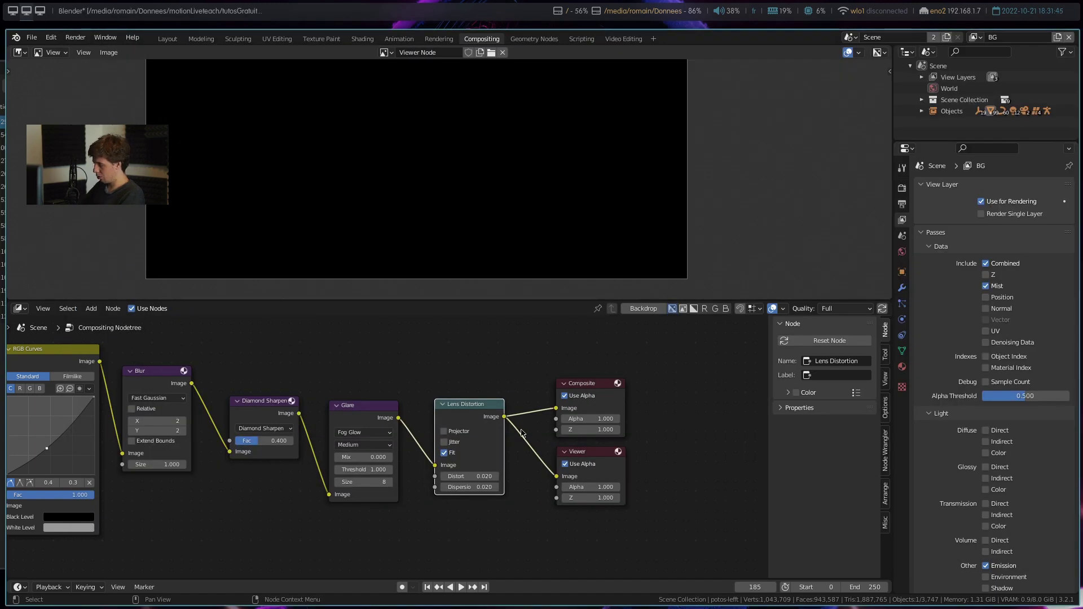
- Switch to VLC to show the paused red-toned tornado render over Blender
key(alt+Tab)
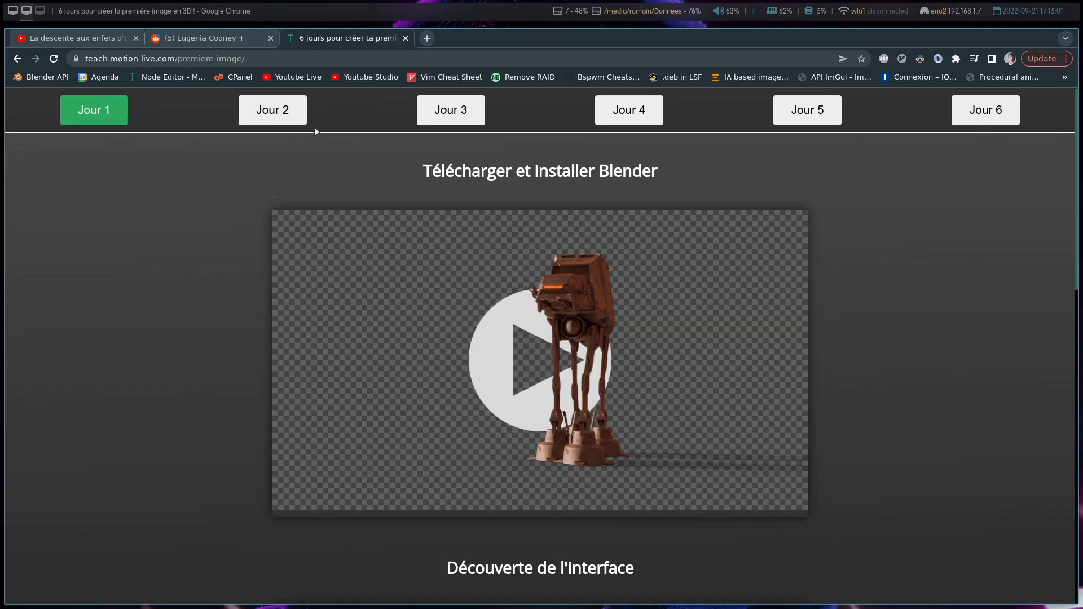
- Browse the Jour 2, 4 and 5 lessons, ending on the Jour 6 compositing lesson
click(276, 126)
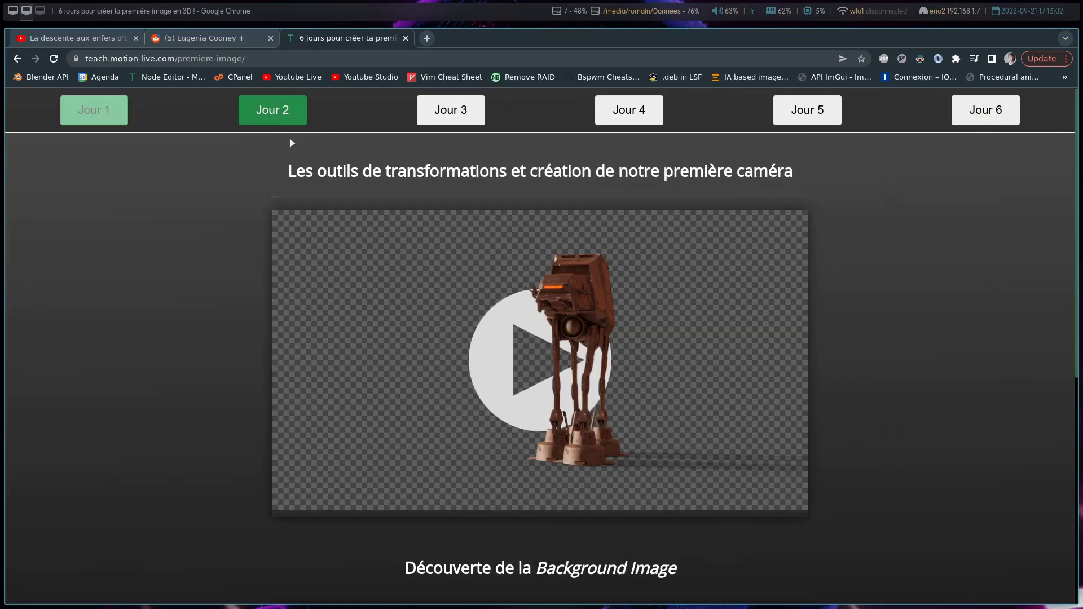
click(653, 123)
click(825, 122)
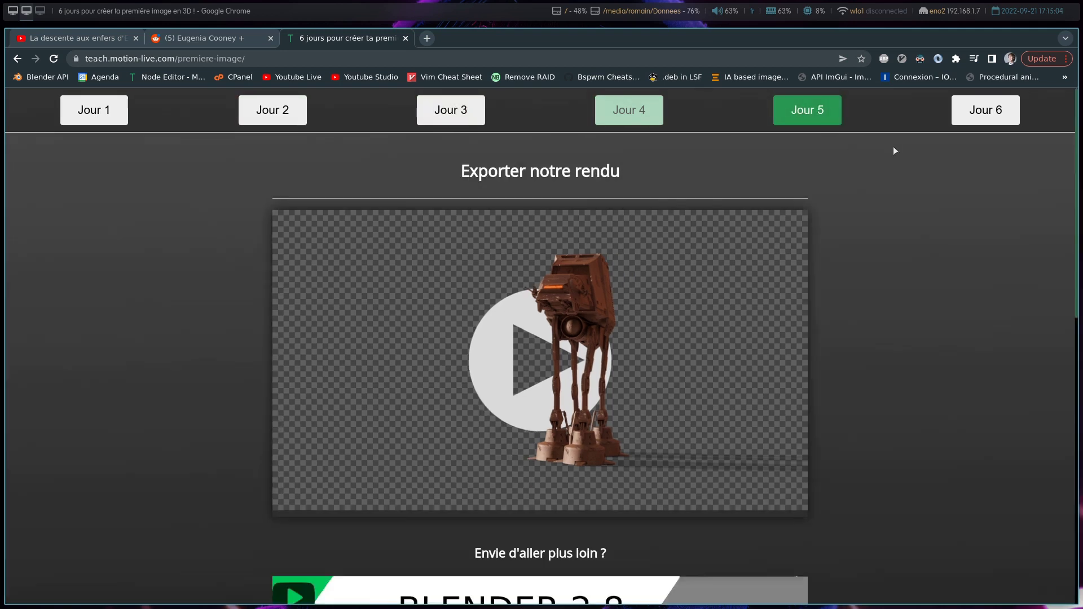
click(971, 117)
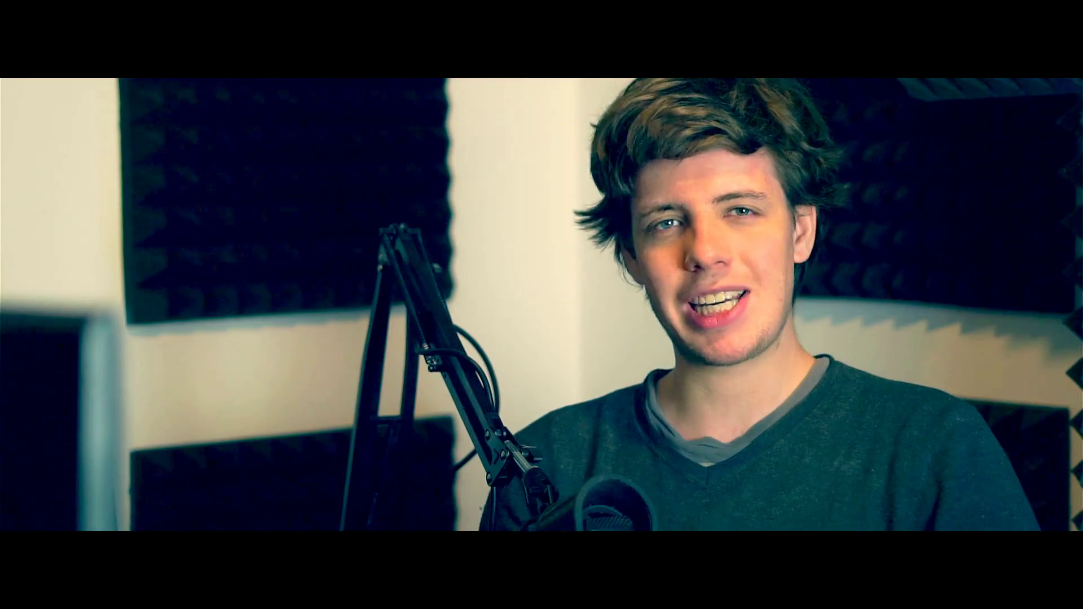